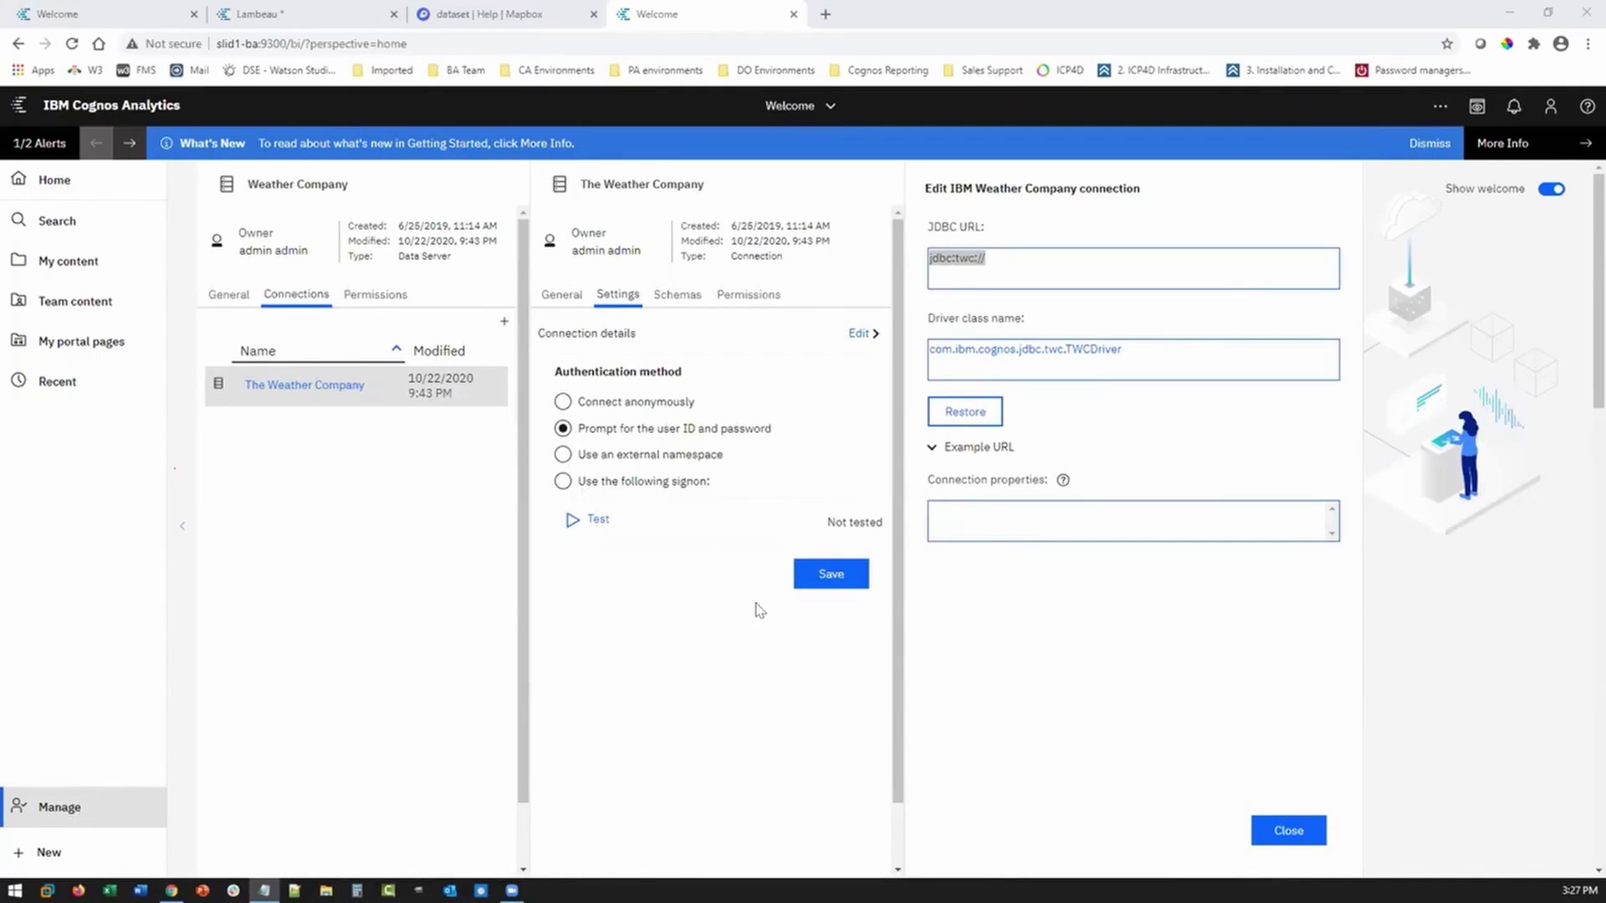
# Test The Weather Company connection with user ID anyuser and the password
pyautogui.click(595, 520)
pyautogui.write('anyuser')
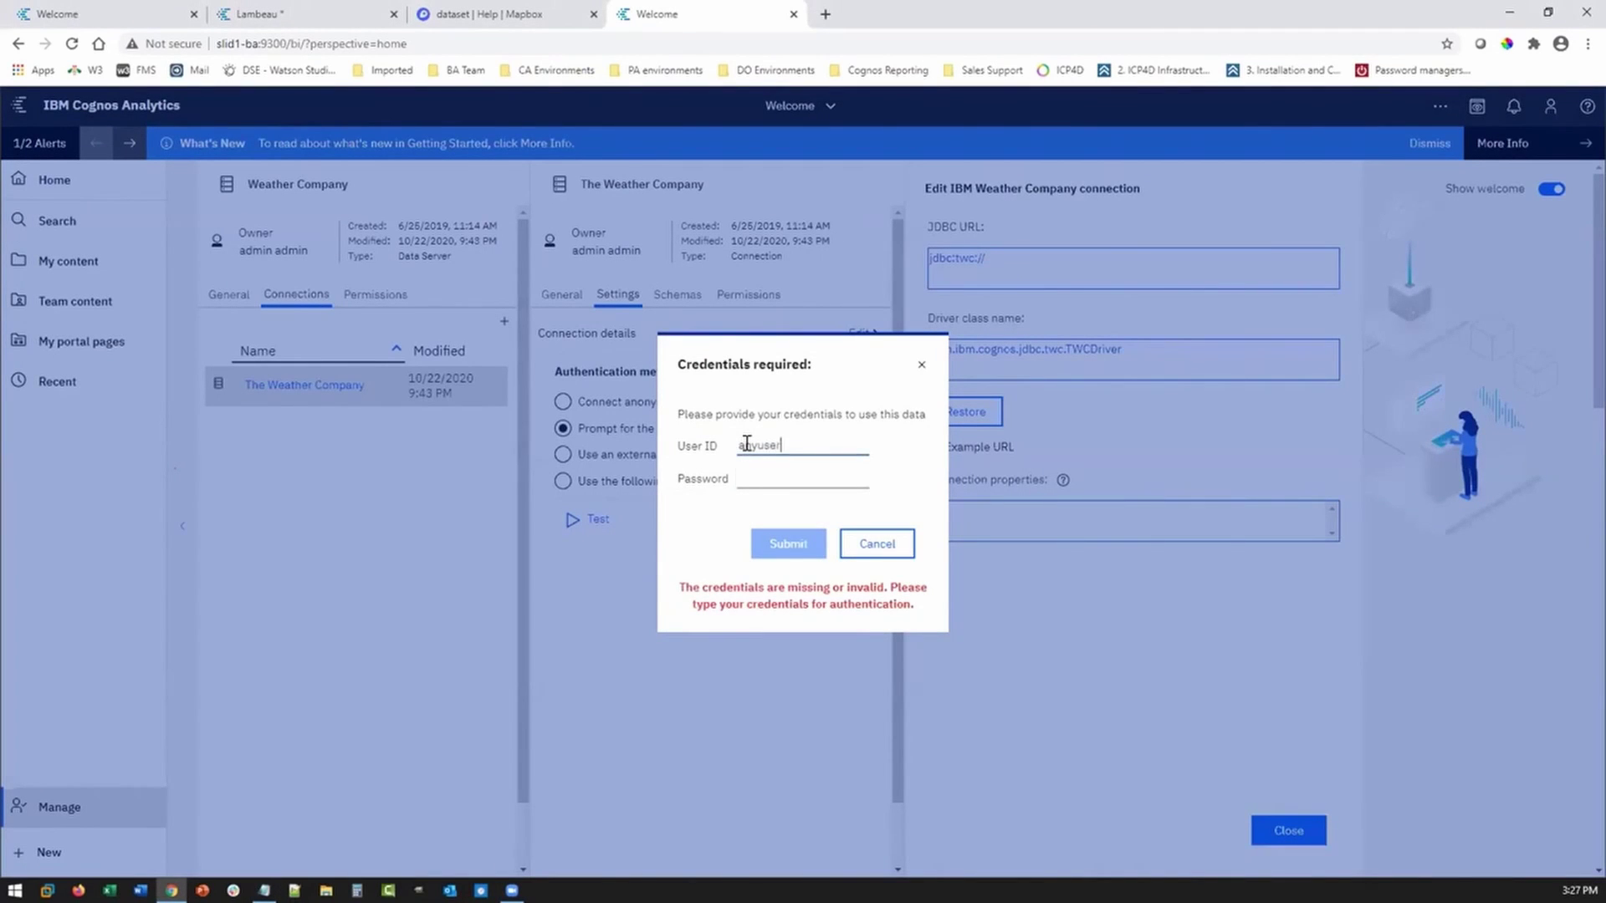
pyautogui.press('Tab')
pyautogui.hotkey('ctrl', 'v')
pyautogui.click(801, 543)
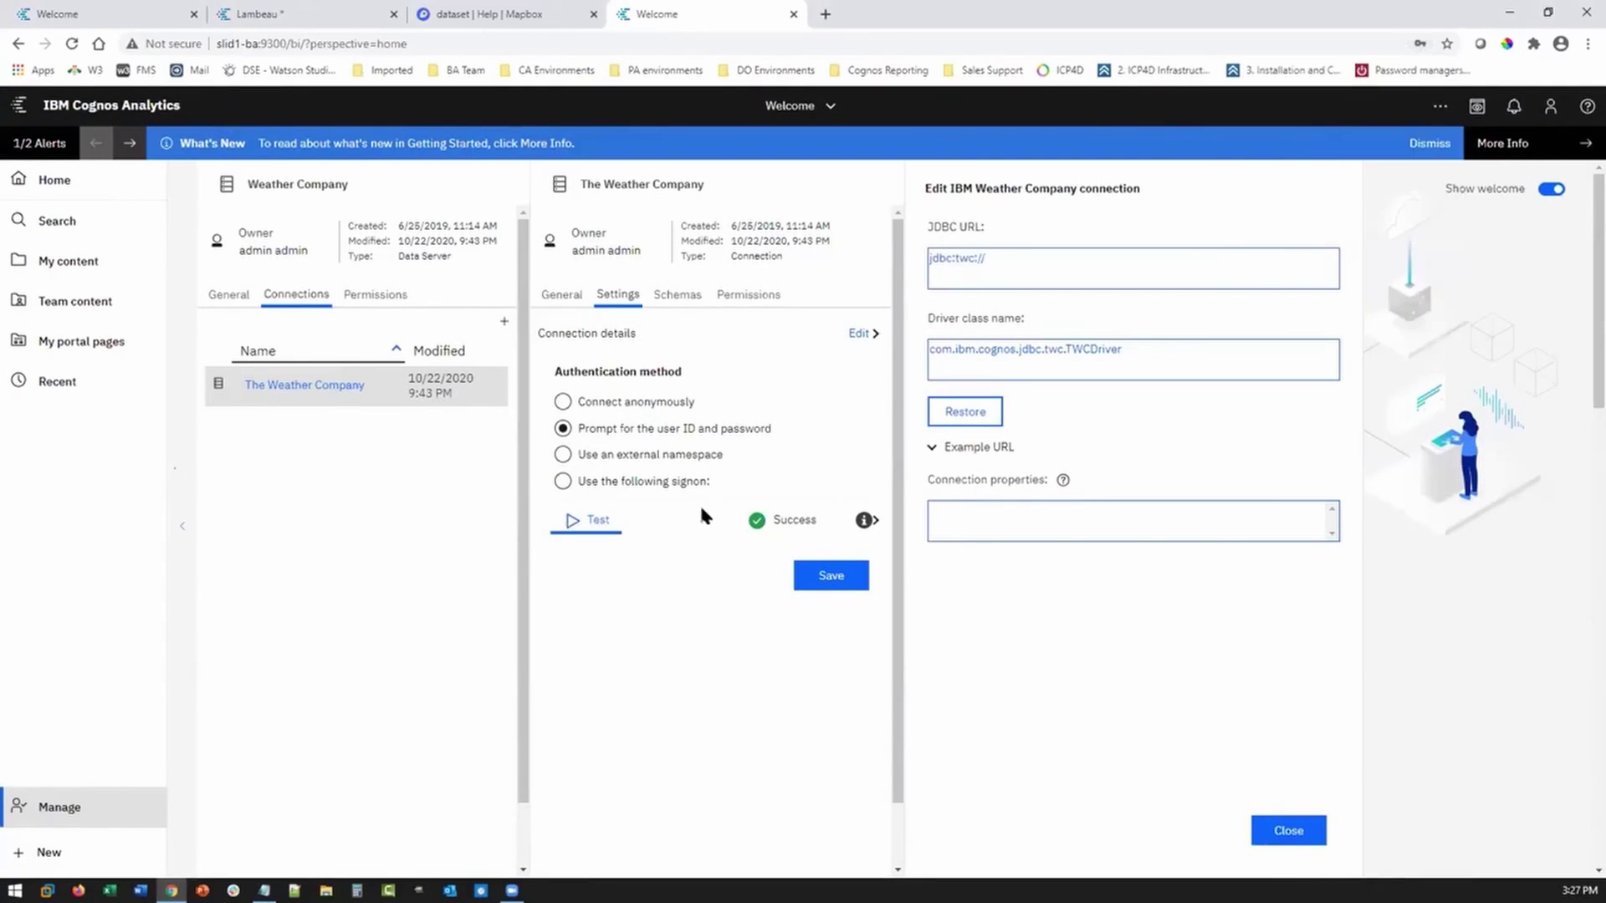
# Switch the connection's authentication method to a signon and add a new signon named TWC_SIGN
pyautogui.click(563, 482)
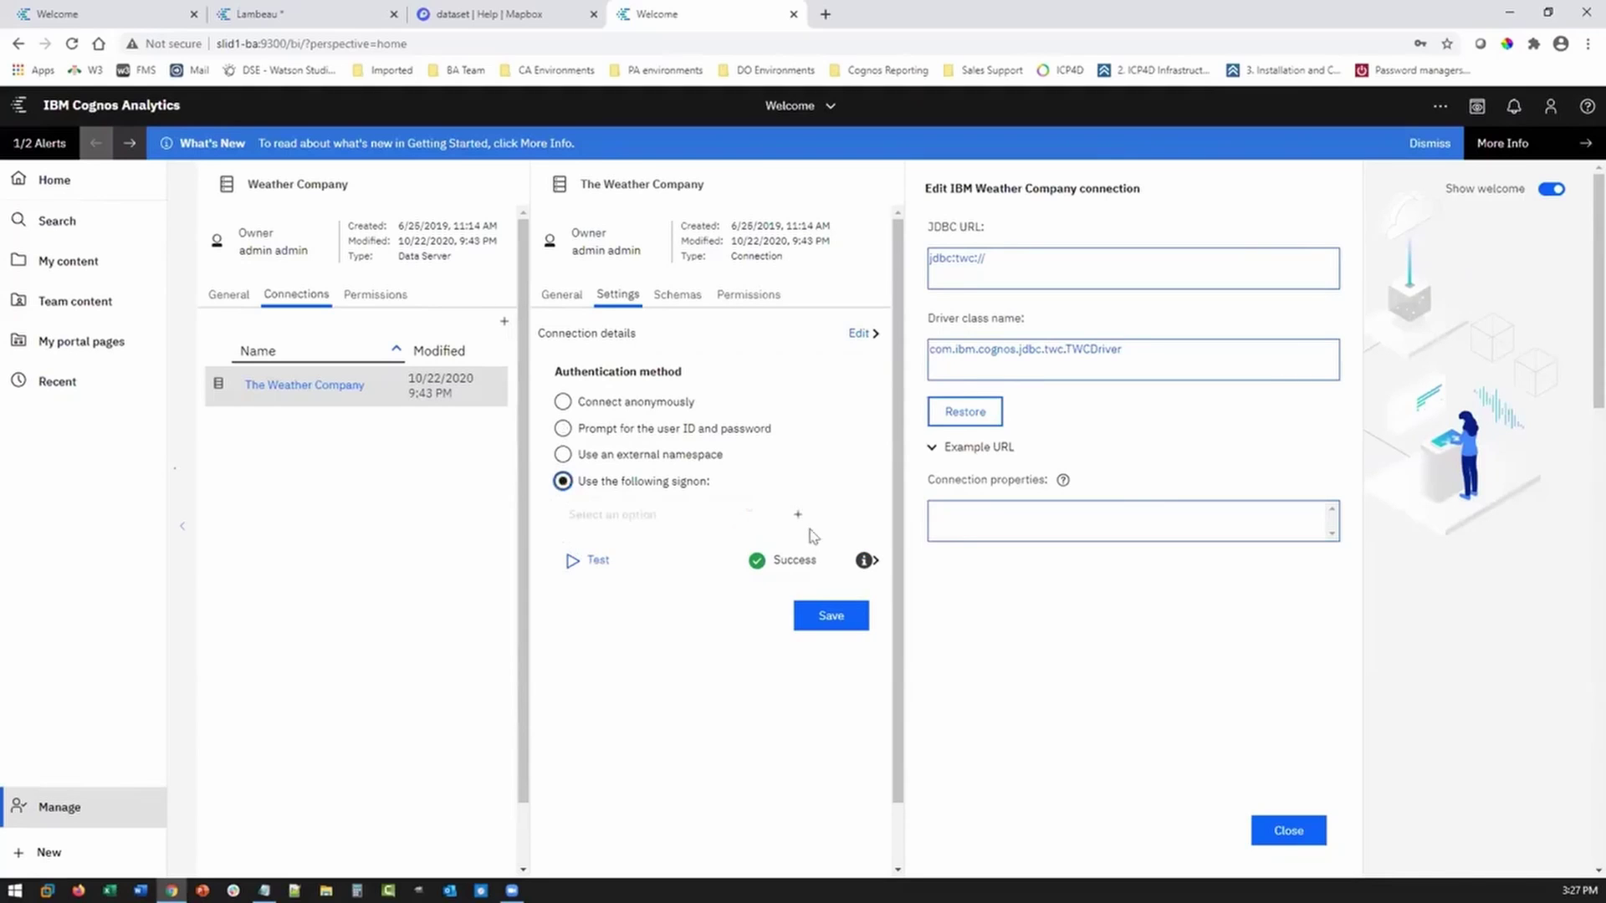
pyautogui.click(792, 516)
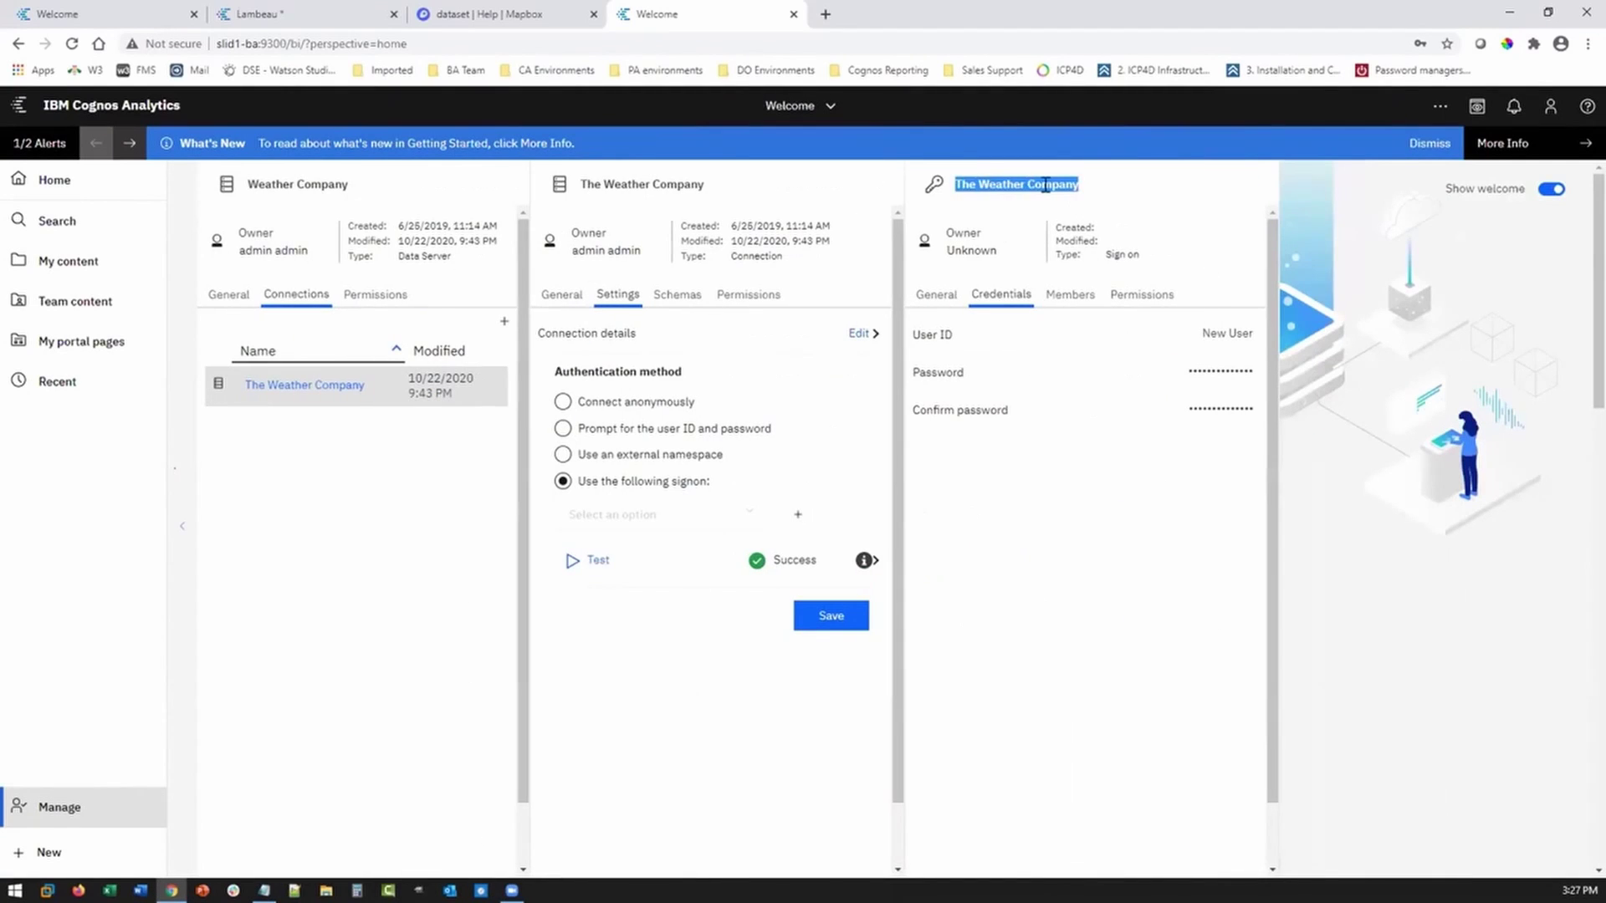
pyautogui.press('BackSpace')
pyautogui.press('BackSpace')
pyautogui.press('BackSpace')
pyautogui.press('BackSpace')
pyautogui.press('BackSpace')
pyautogui.press('BackSpace')
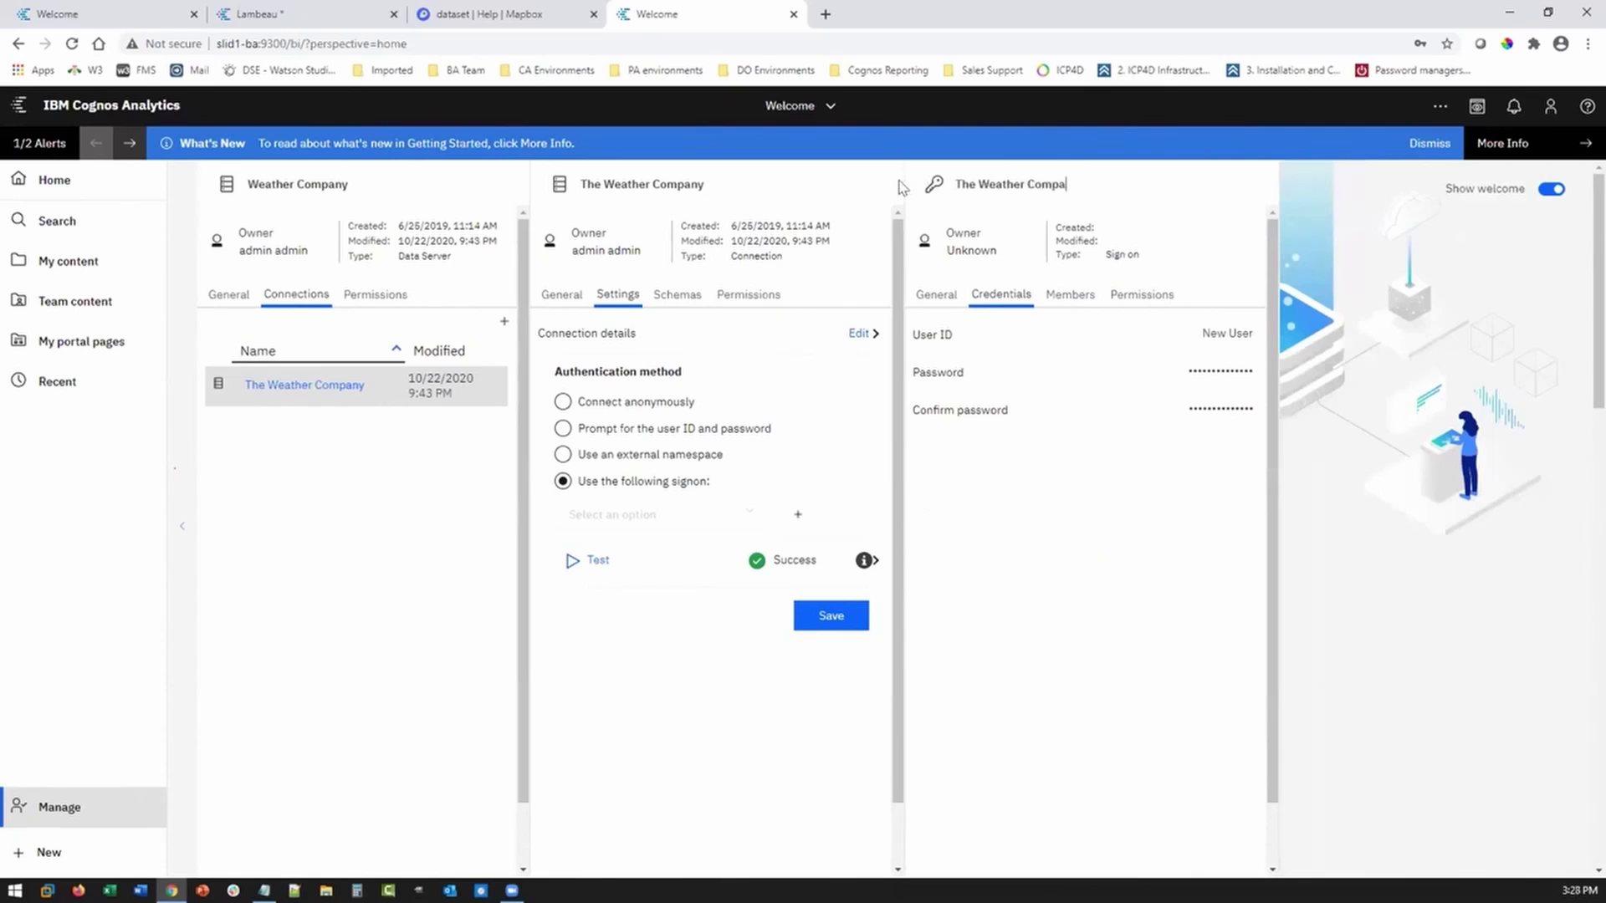
pyautogui.press('BackSpace')
pyautogui.press('BackSpace')
pyautogui.press('BackSpace')
pyautogui.press('BackSpace')
pyautogui.press('BackSpace')
pyautogui.press('BackSpace')
pyautogui.press('BackSpace')
pyautogui.press('BackSpace')
pyautogui.press('BackSpace')
pyautogui.press('BackSpace')
pyautogui.press('BackSpace')
pyautogui.press('BackSpace')
pyautogui.write('WC_SIGN')
# Set the signon's user ID to anyuser, enter and confirm its password, and save the connection
pyautogui.moveTo(1202, 332); pyautogui.dragTo(1262, 336)
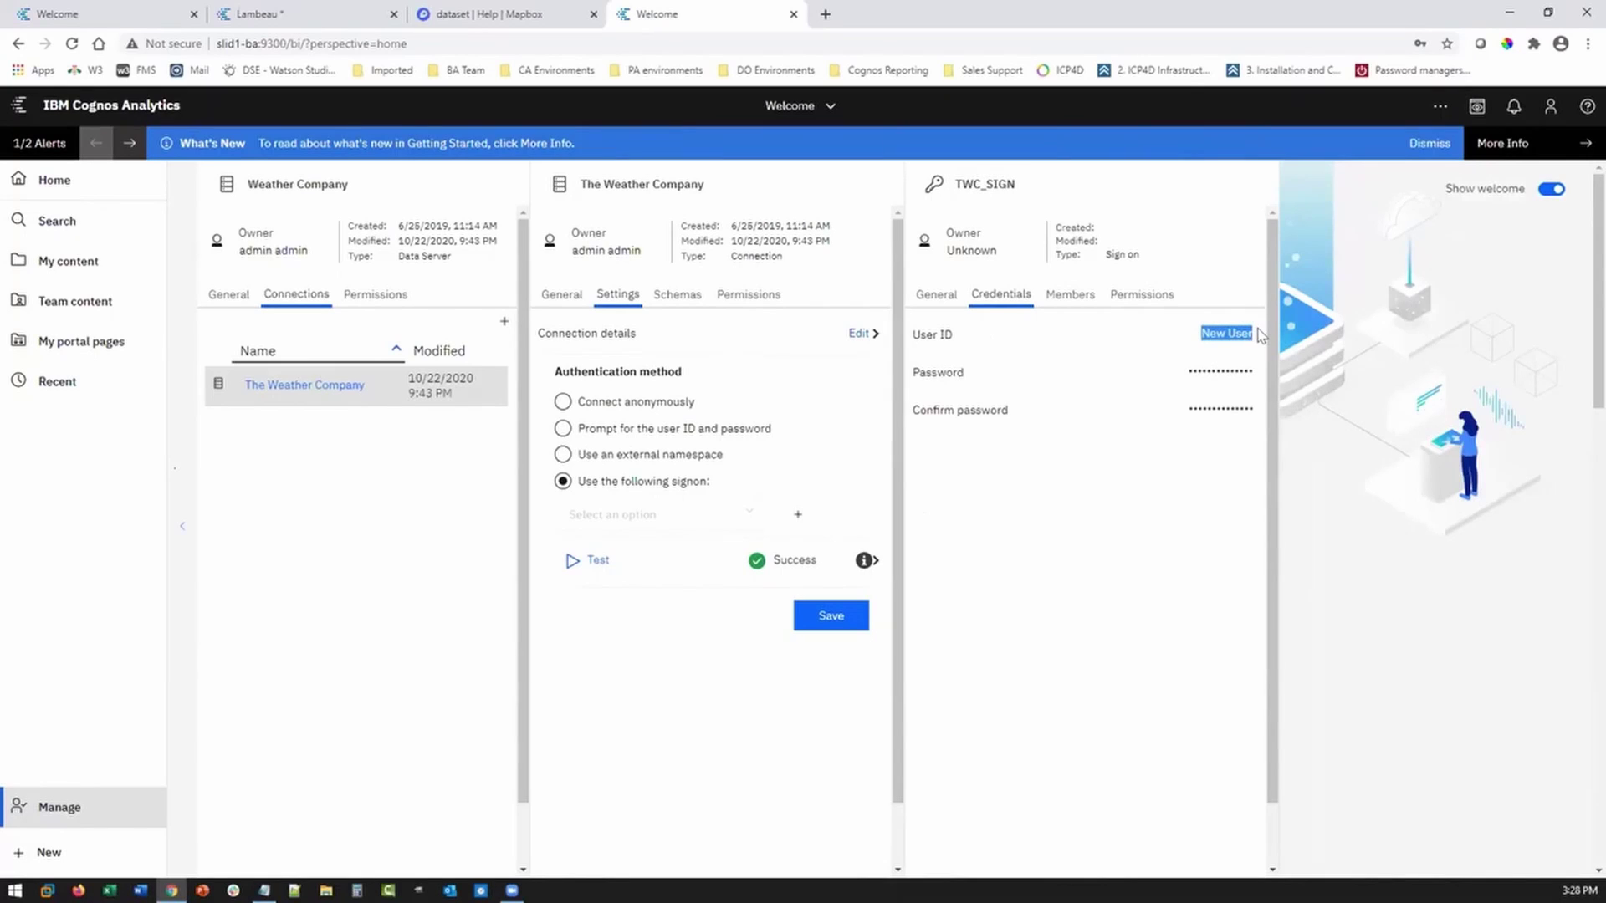
pyautogui.write('anyuser')
pyautogui.press('Tab')
pyautogui.hotkey('ctrl', 'v')
pyautogui.press('Tab')
pyautogui.hotkey('ctrl', 'v')
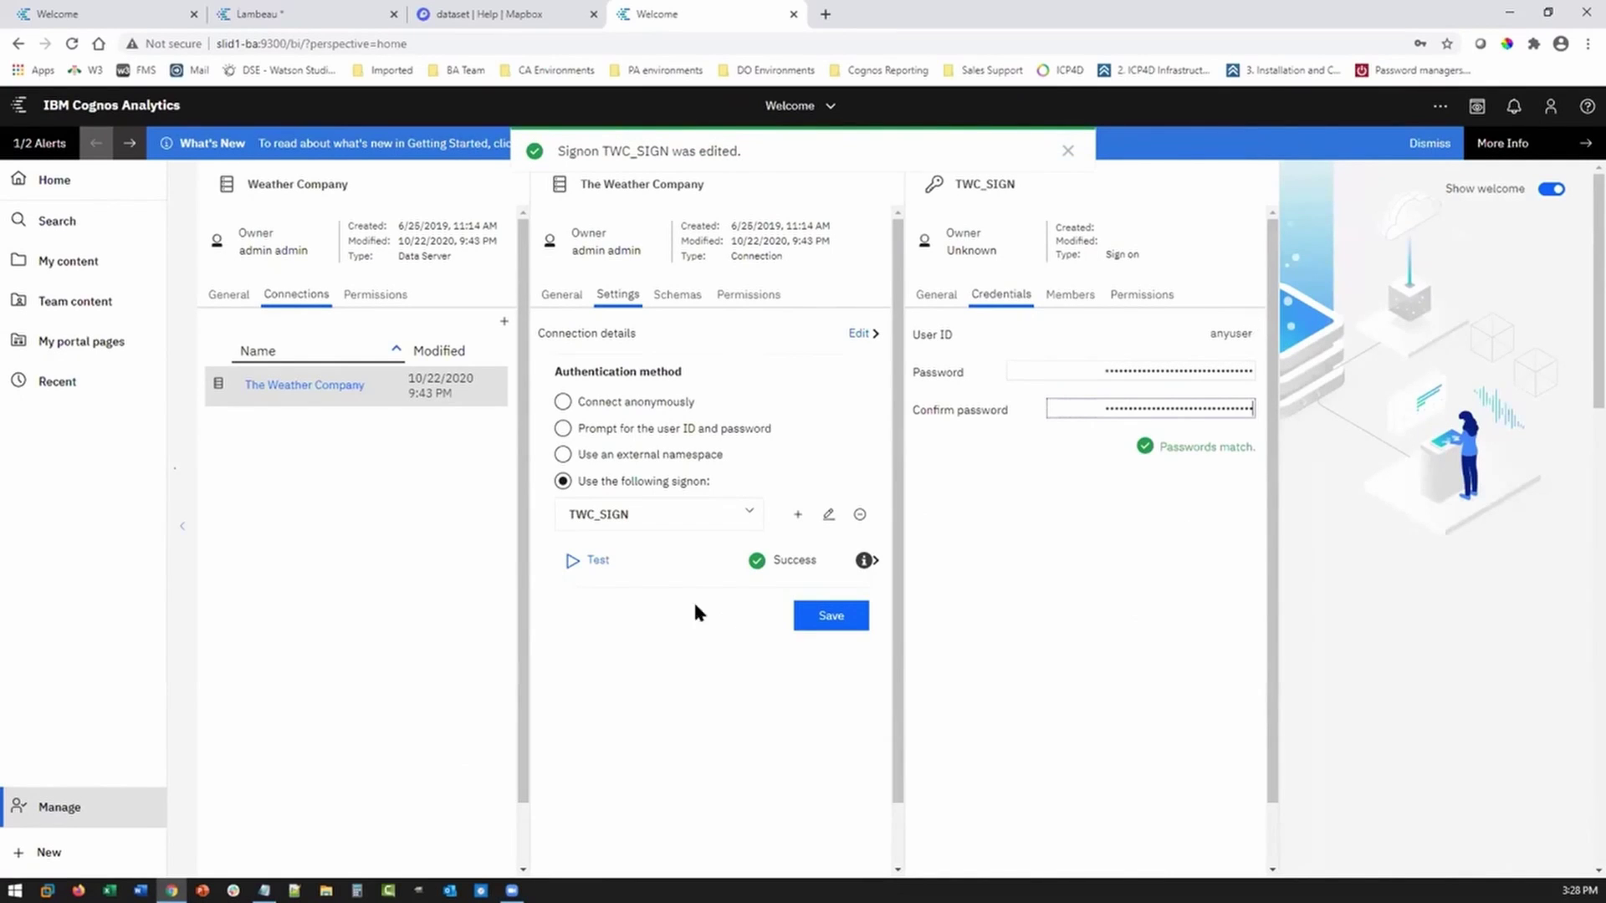
pyautogui.click(828, 615)
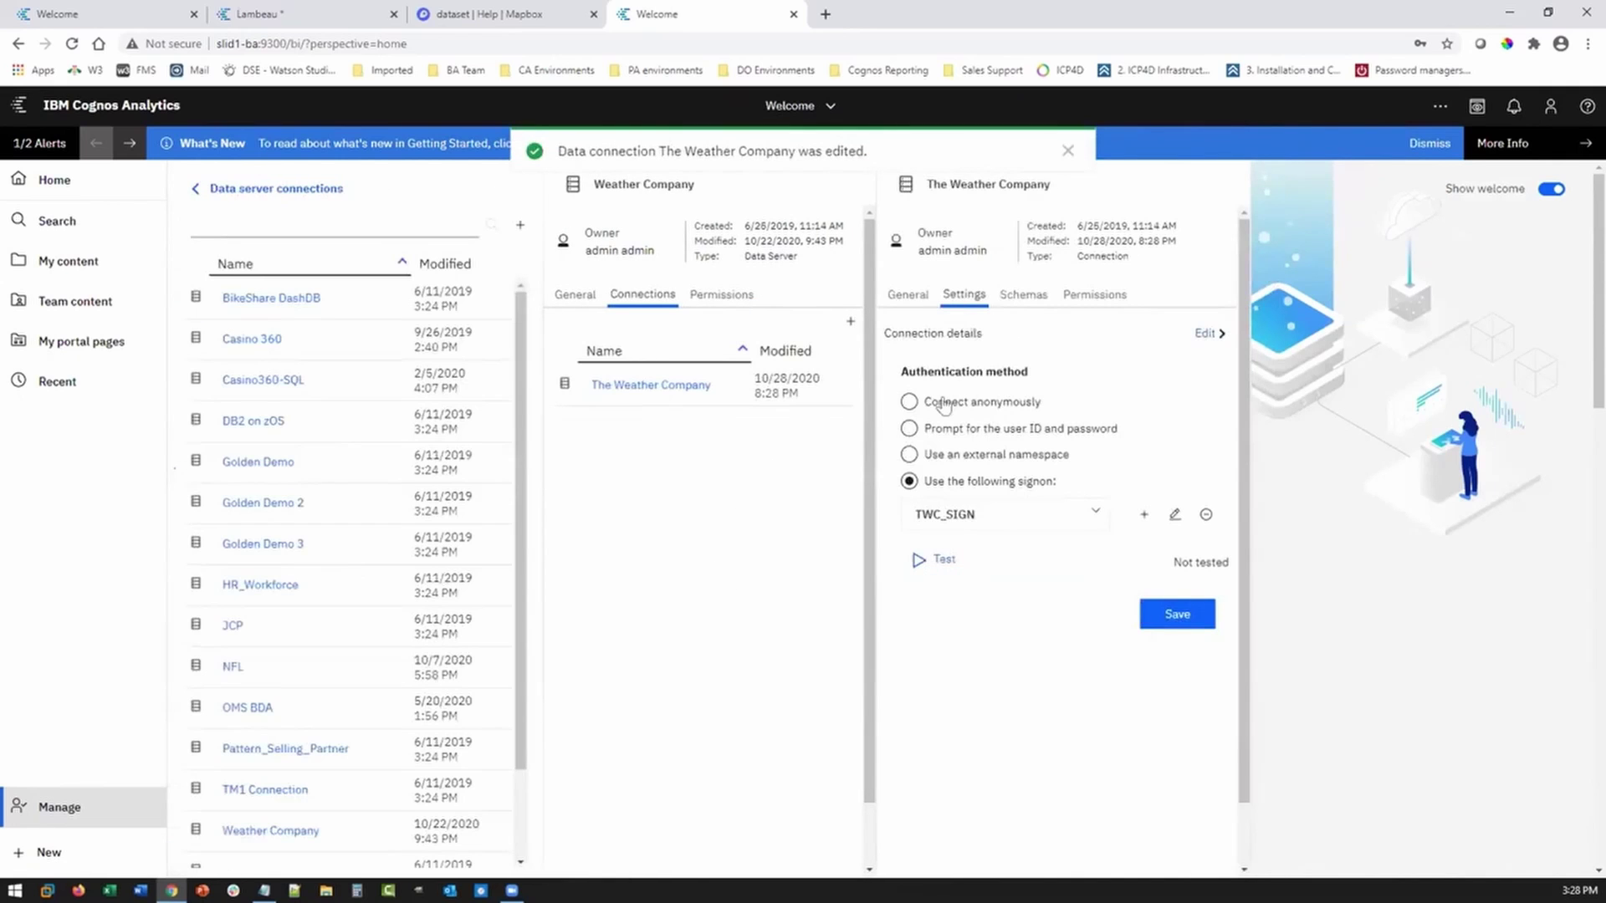
pyautogui.click(1065, 150)
# Rename the Weather Company data server to weather_demo_UG
pyautogui.click(691, 180)
pyautogui.moveTo(691, 180); pyautogui.dragTo(575, 184)
pyautogui.write('weather')
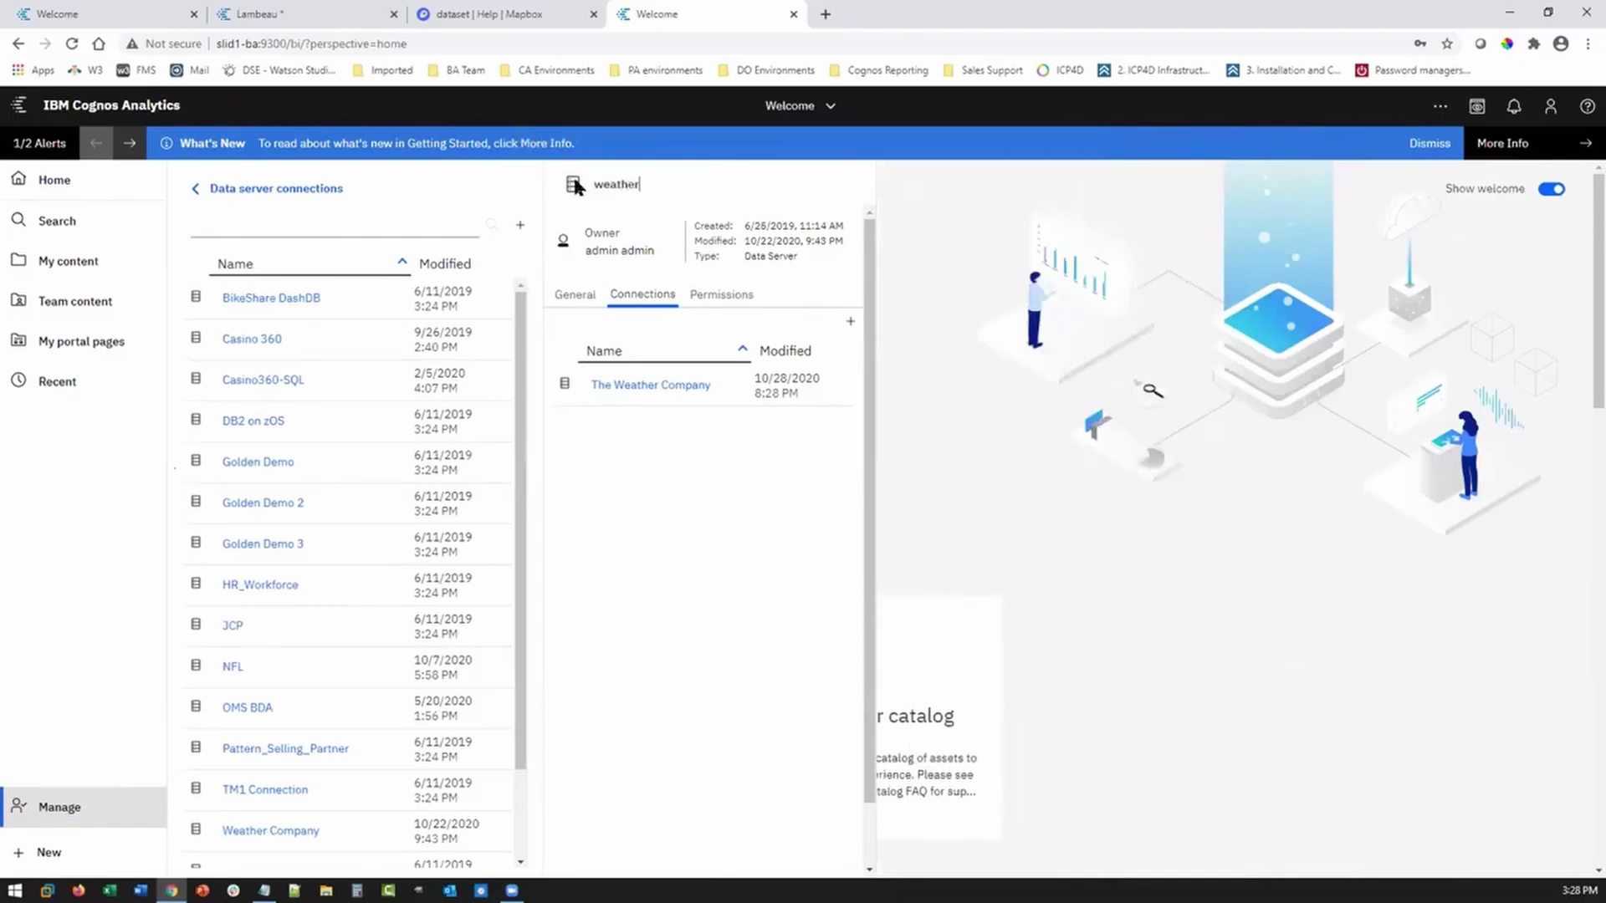
pyautogui.write('_demo_UG')
# Load the V3/SYSTEM schema's metadata in The Weather Company connection with sample data retrieval turned off
pyautogui.click(657, 388)
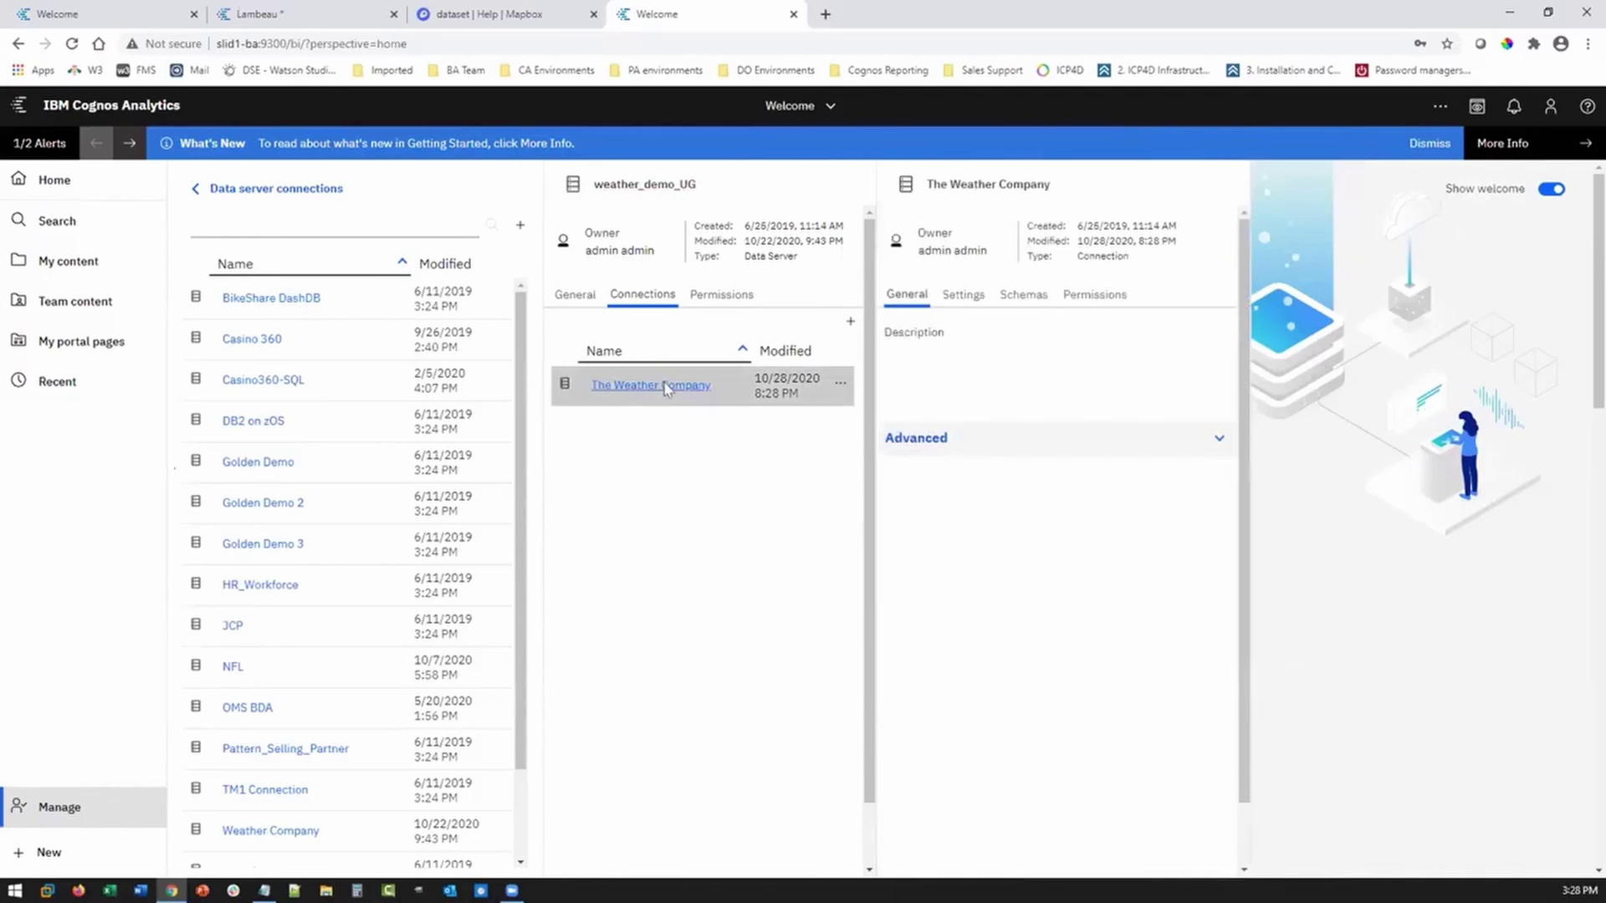
pyautogui.click(961, 295)
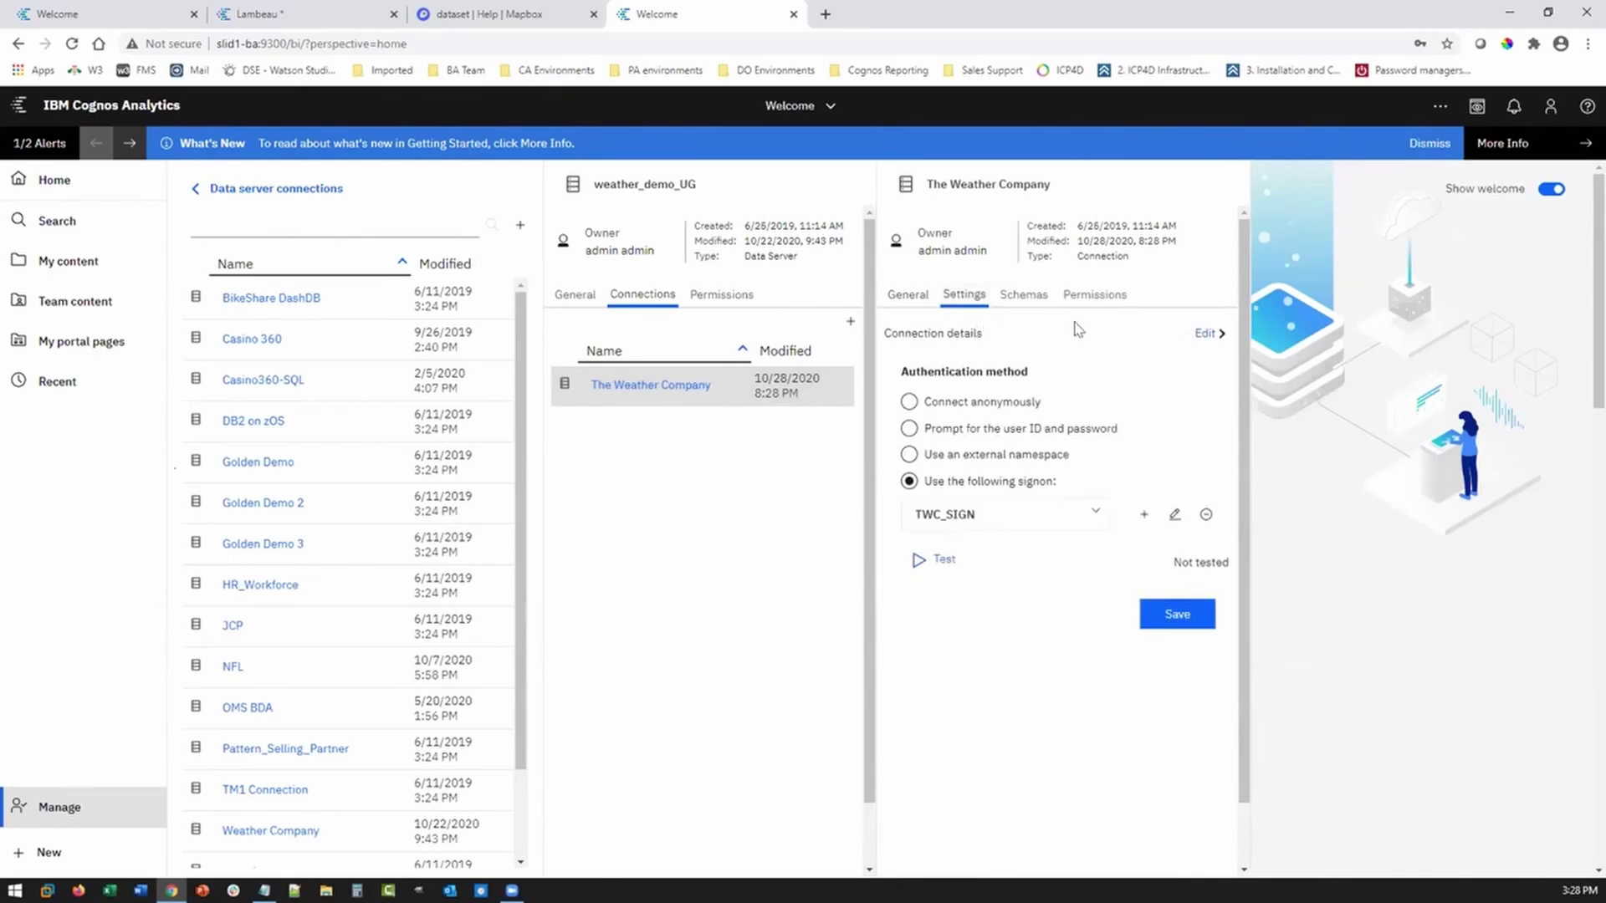
pyautogui.click(1016, 295)
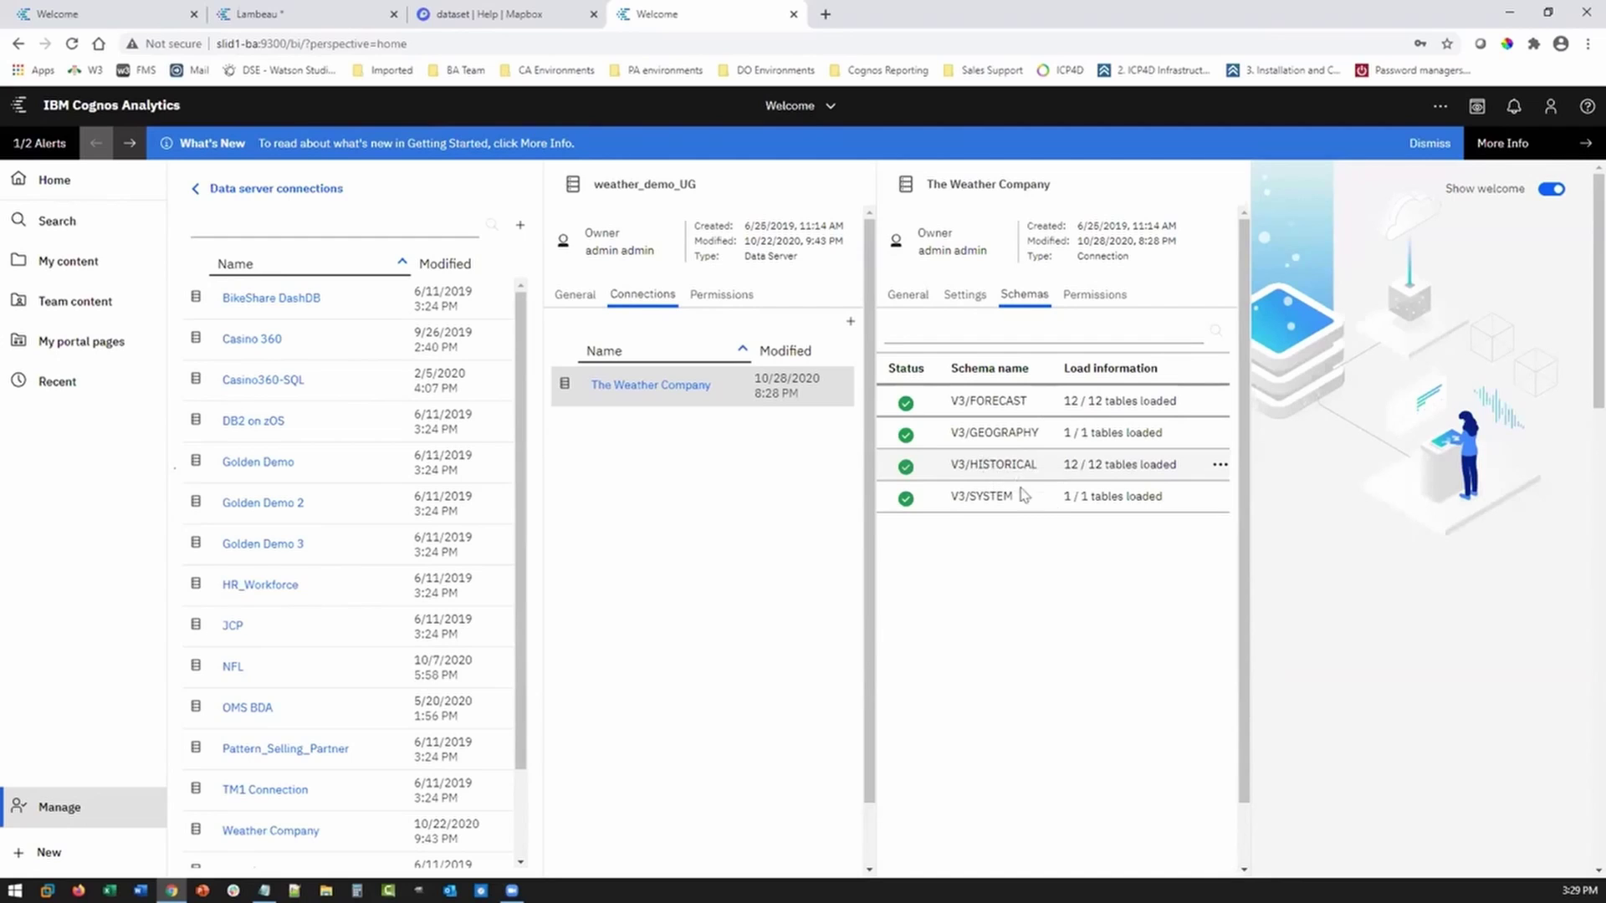
pyautogui.click(1218, 497)
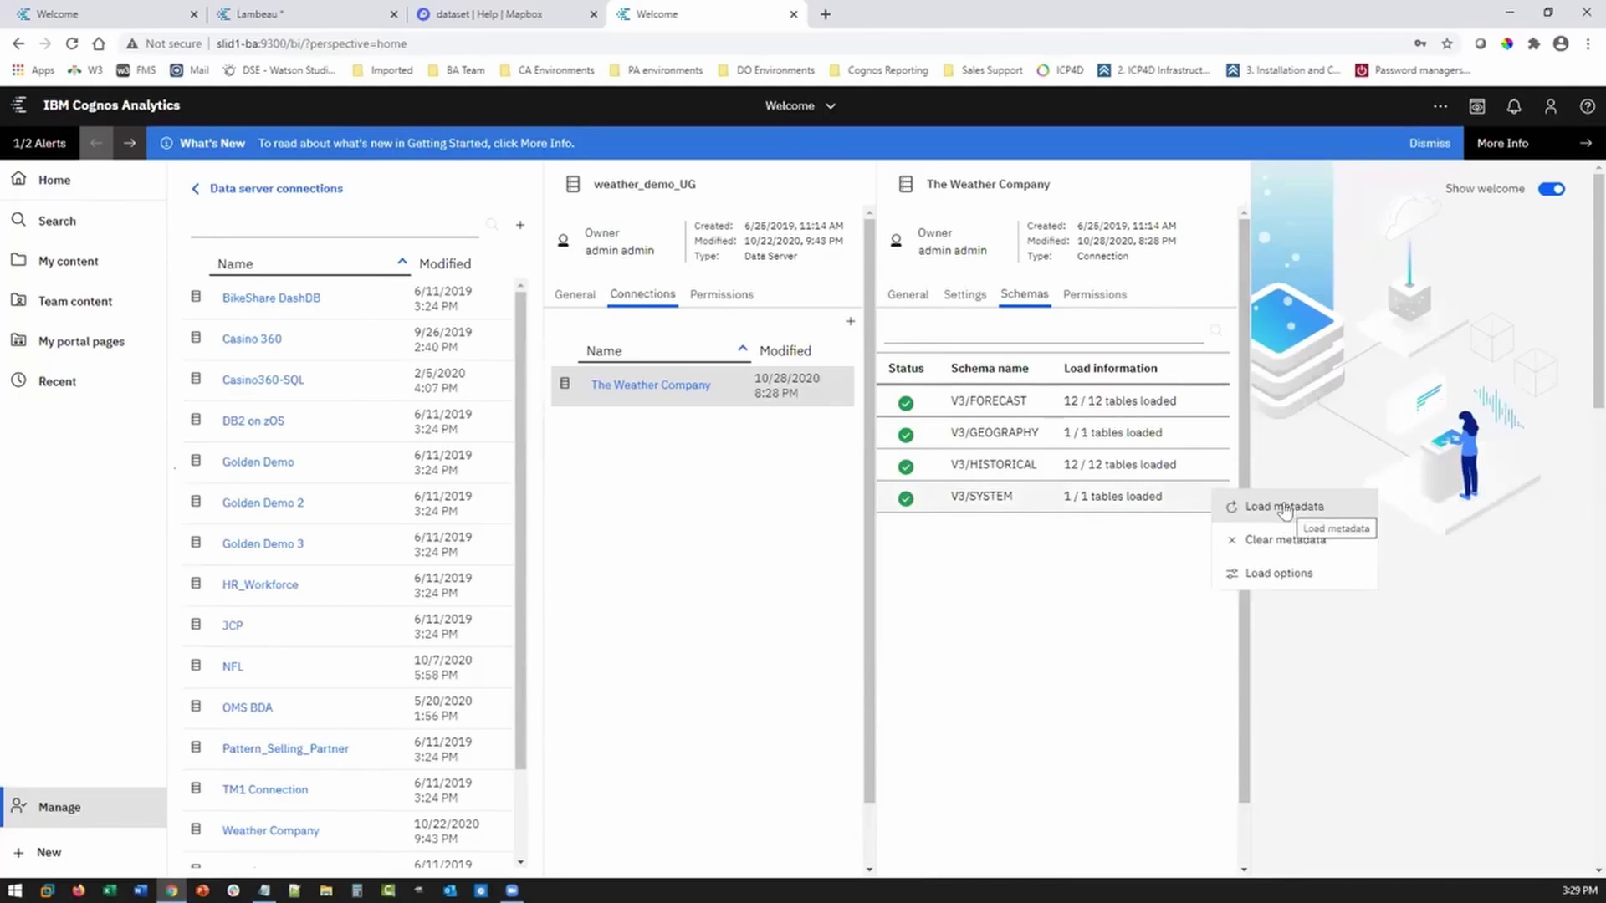
pyautogui.click(1277, 576)
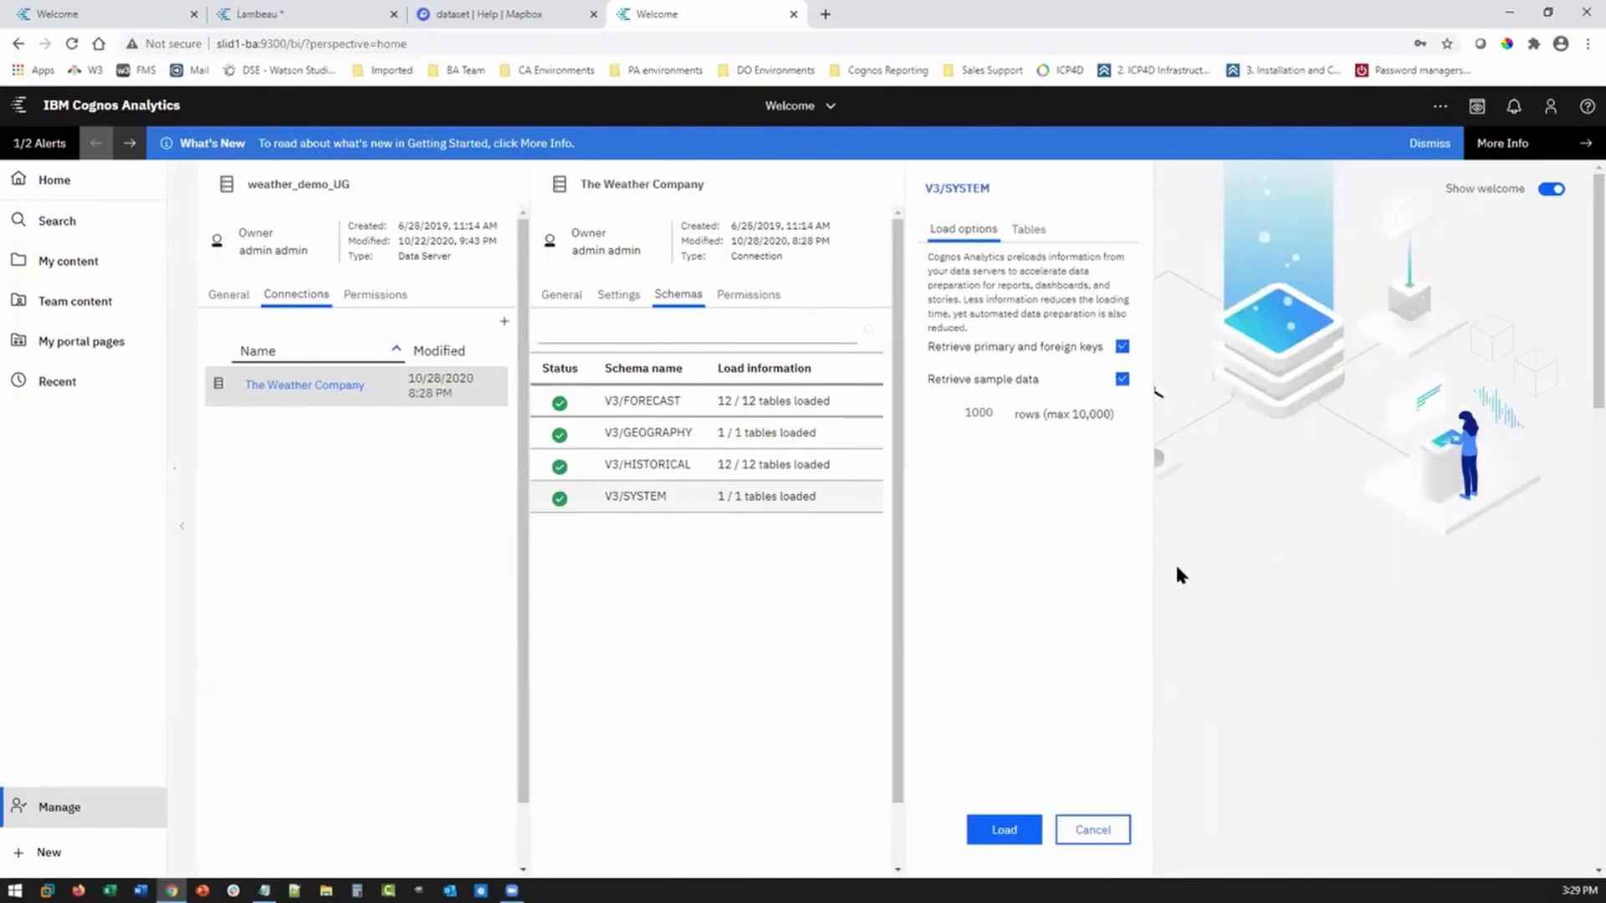
pyautogui.click(1122, 379)
pyautogui.click(1003, 829)
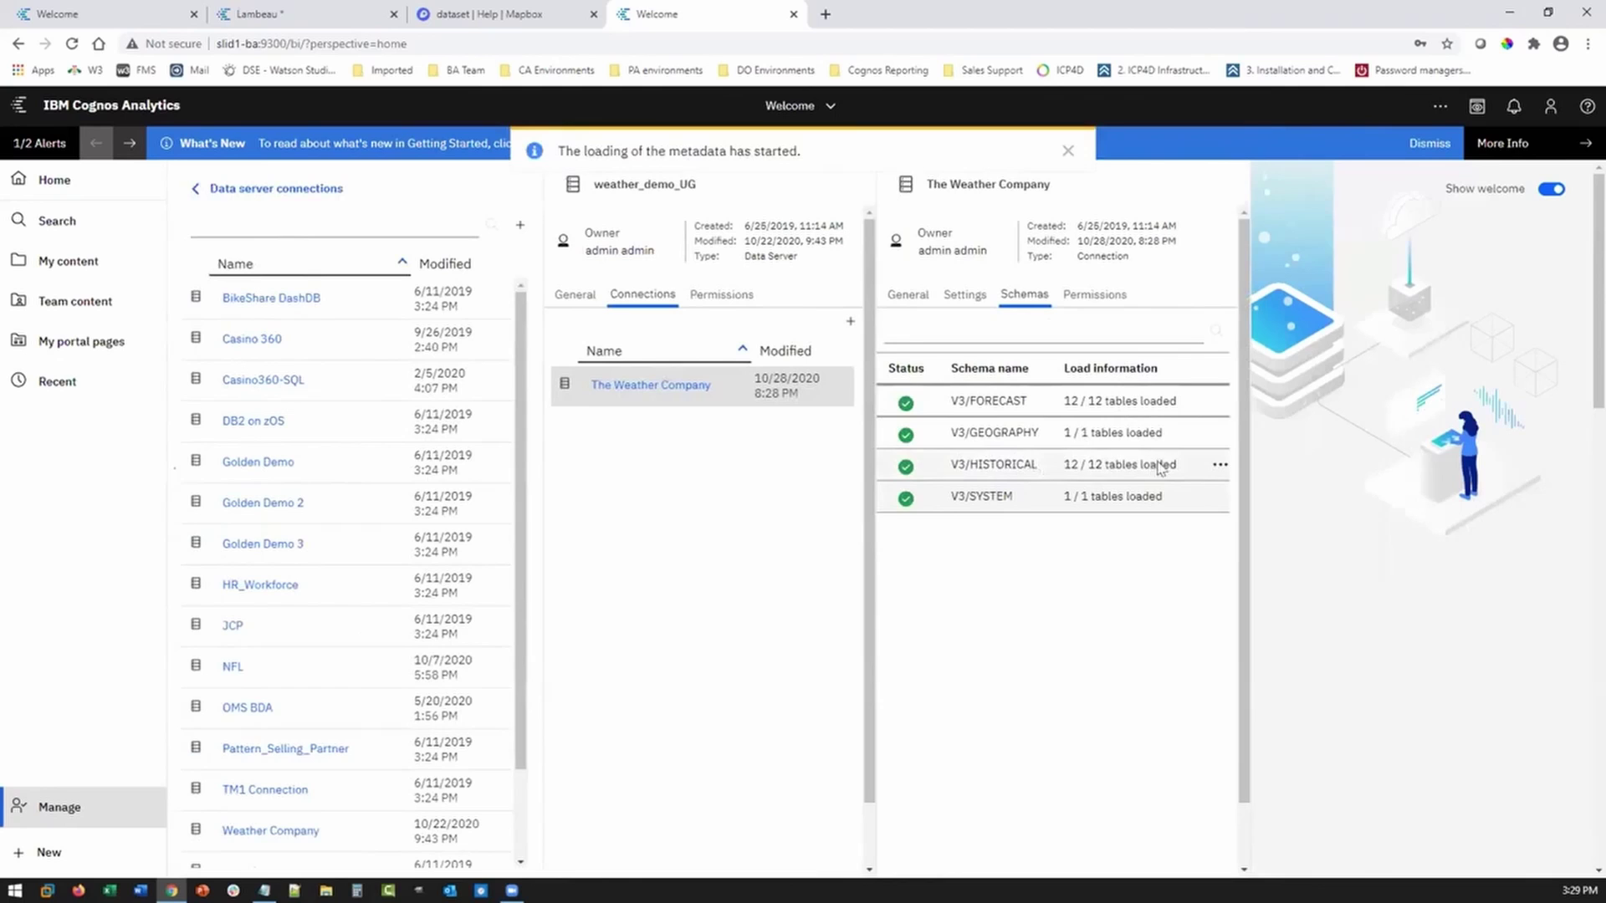
# Load the V3/GEOGRAPHY schema's metadata without retrieving sample data
pyautogui.click(1217, 438)
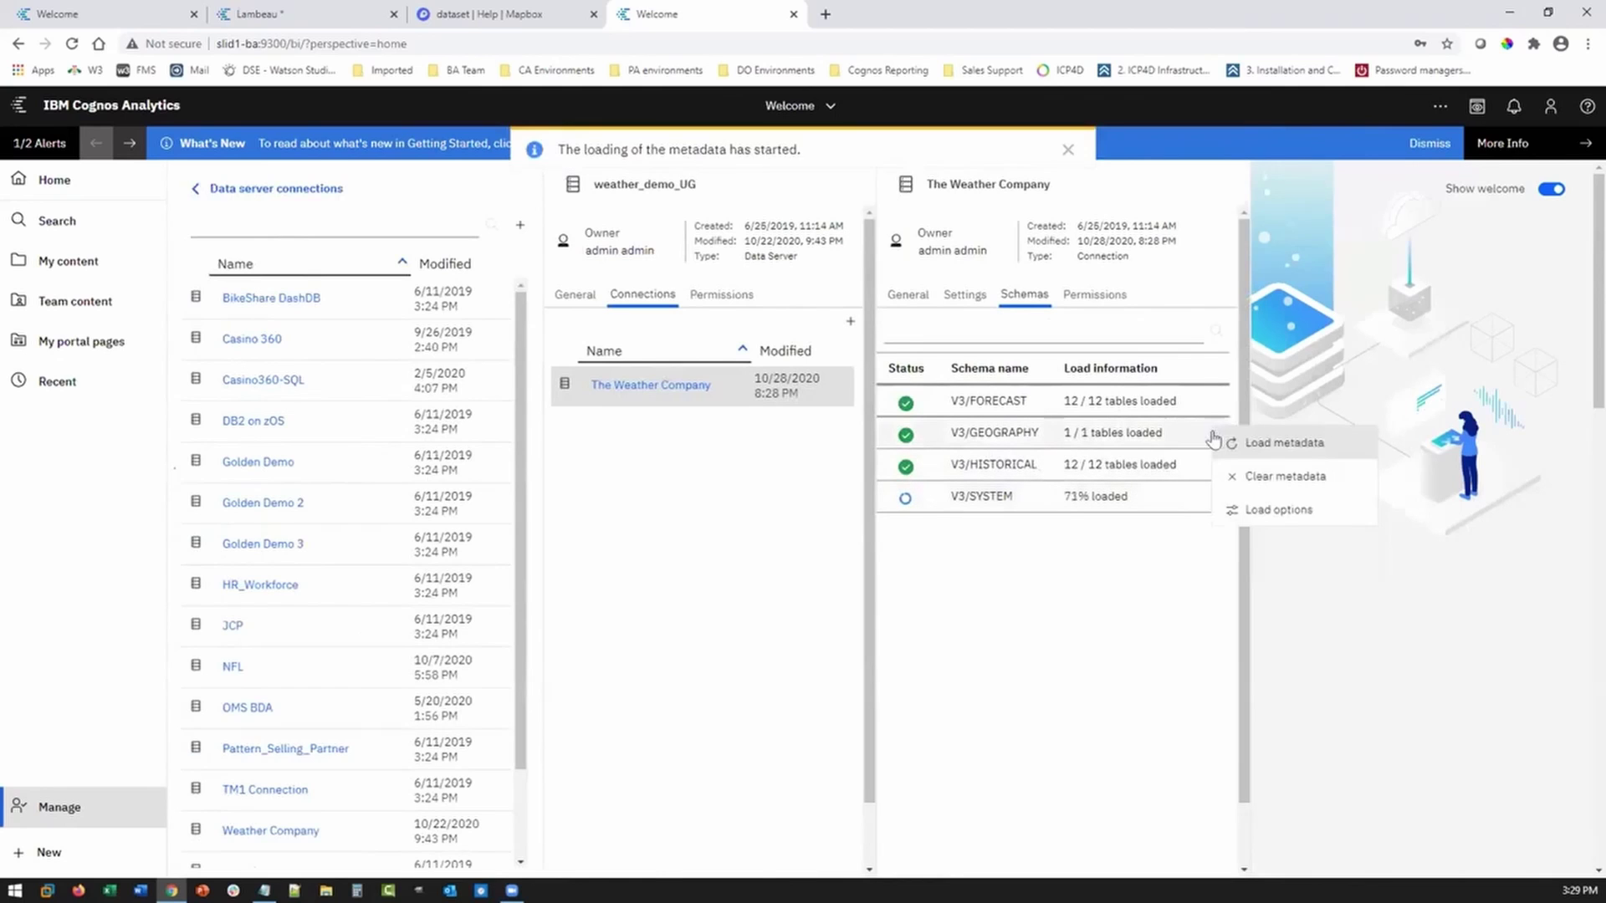
pyautogui.click(1267, 514)
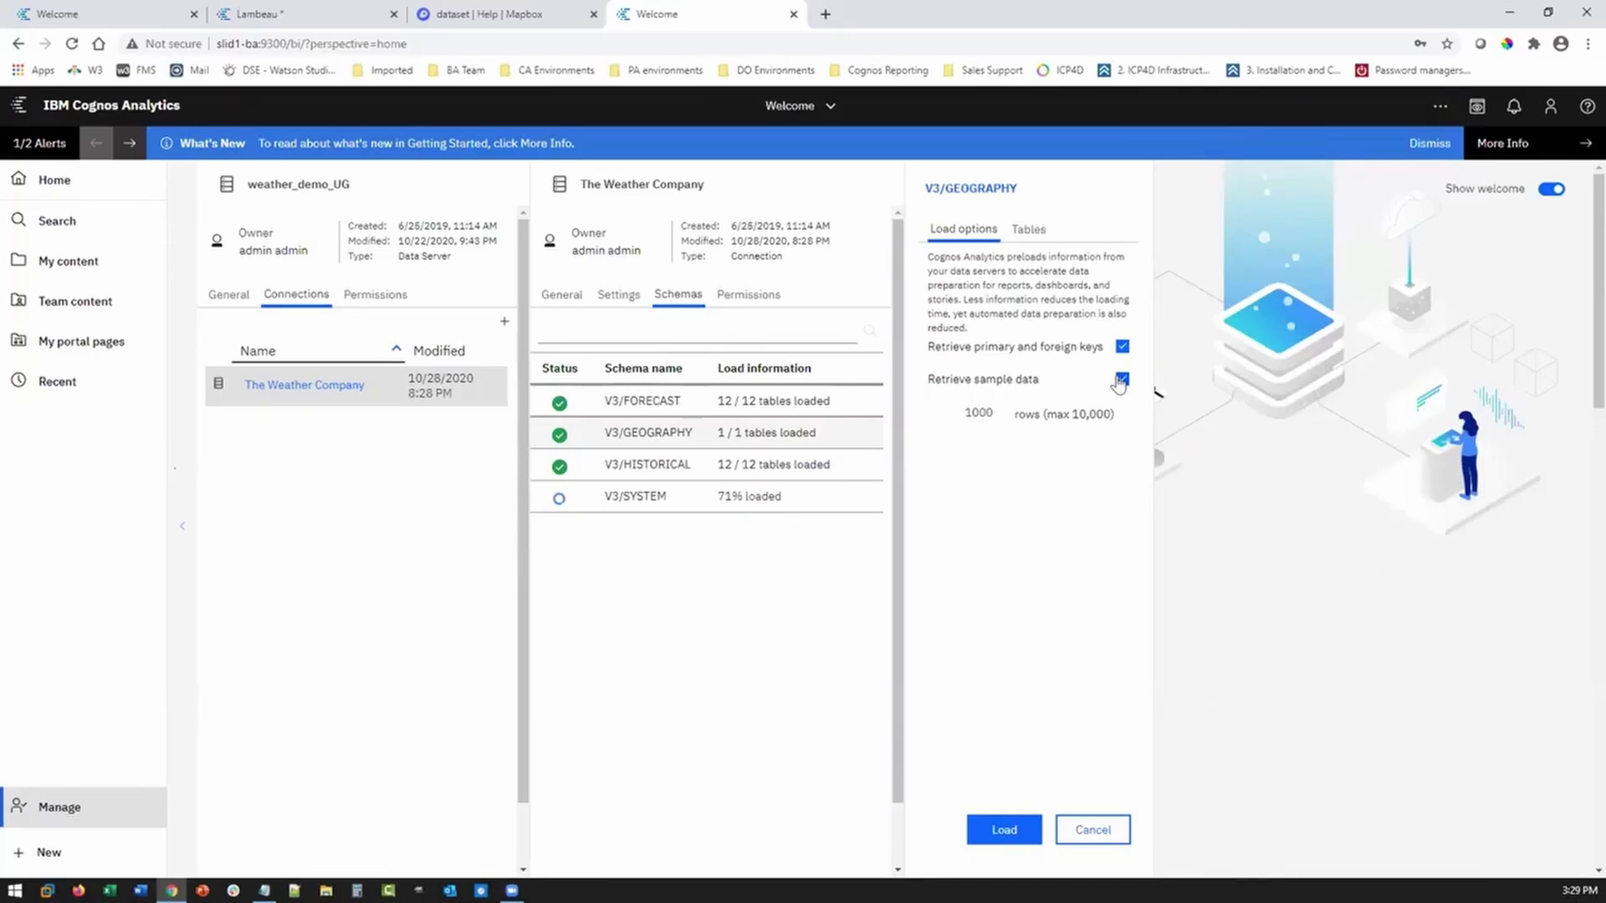
pyautogui.click(1121, 380)
pyautogui.click(1004, 829)
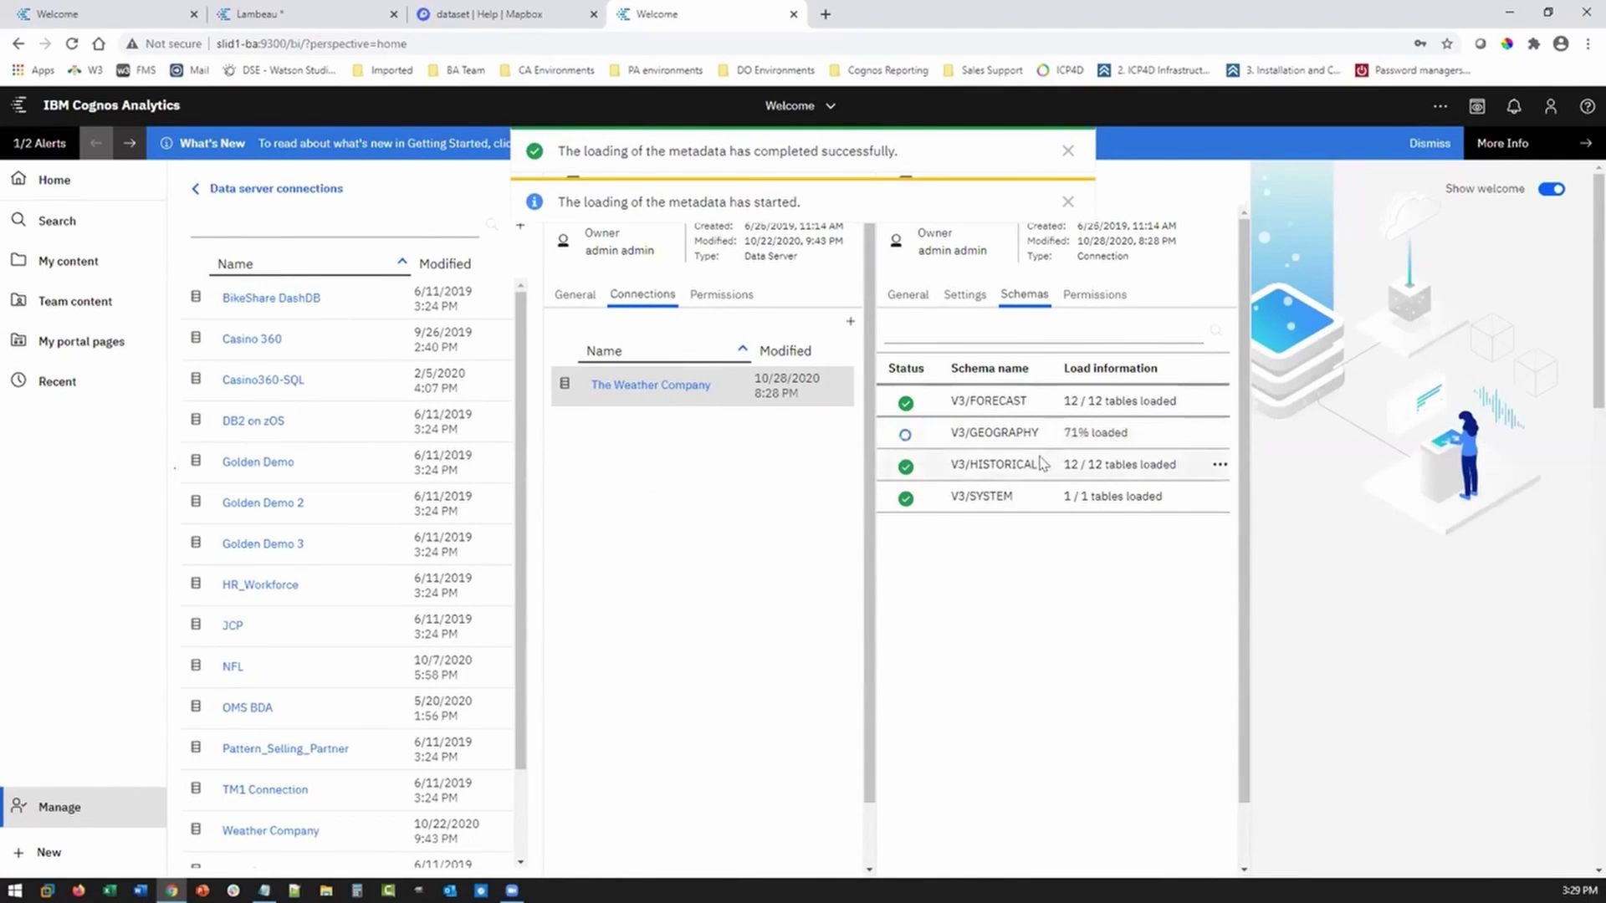
# Load the V3/HISTORICAL schema's metadata without retrieving sample data
pyautogui.click(1219, 465)
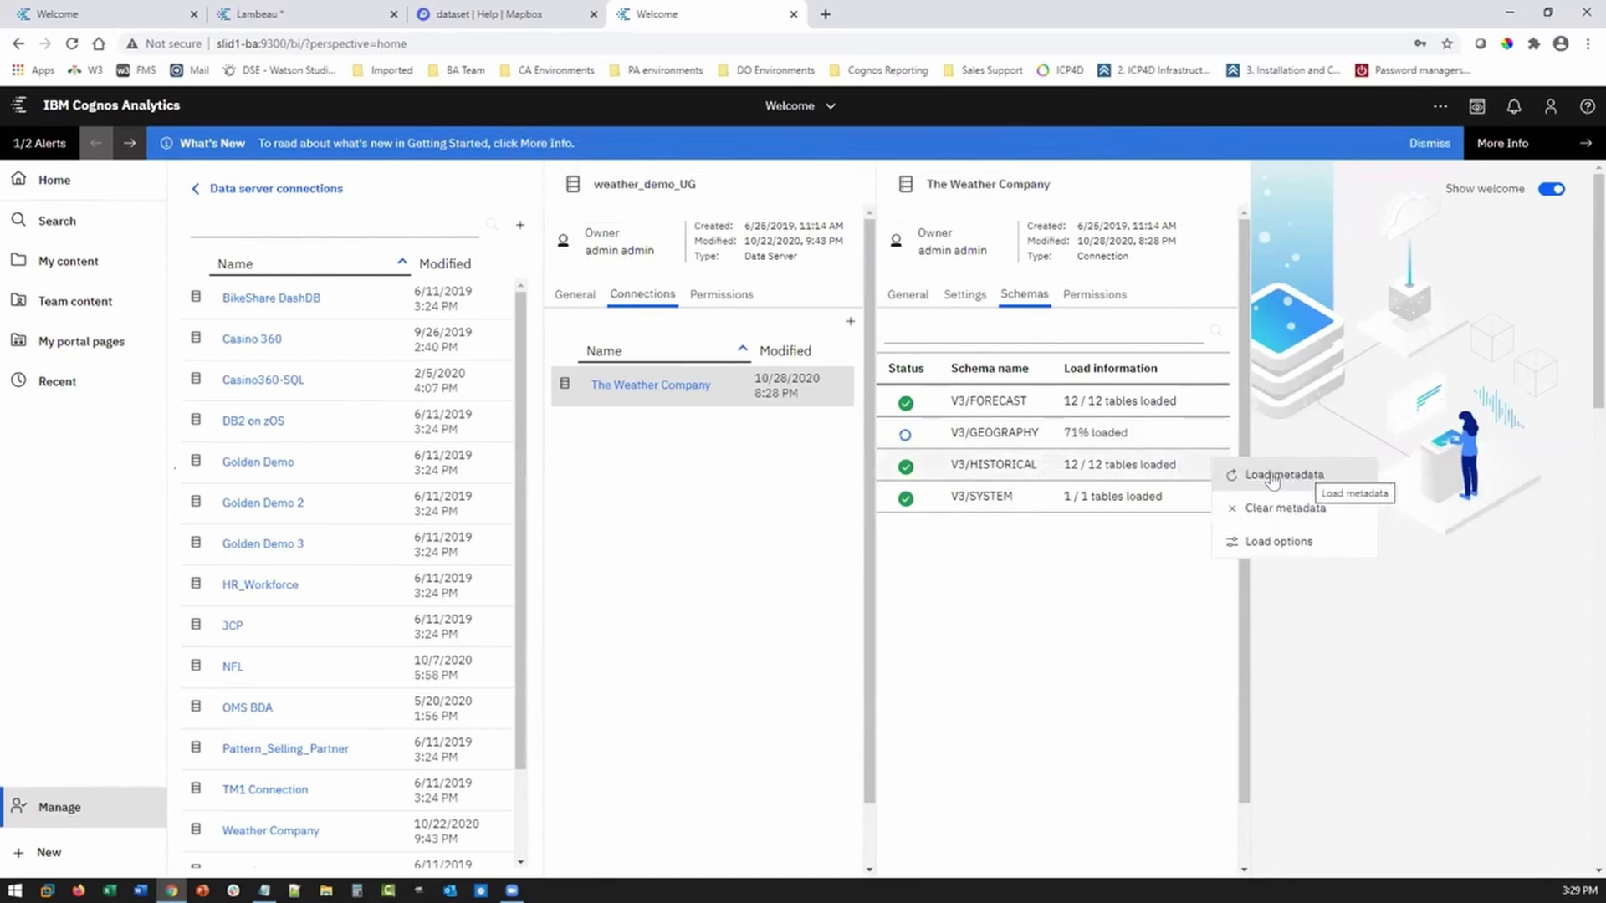
pyautogui.click(1275, 543)
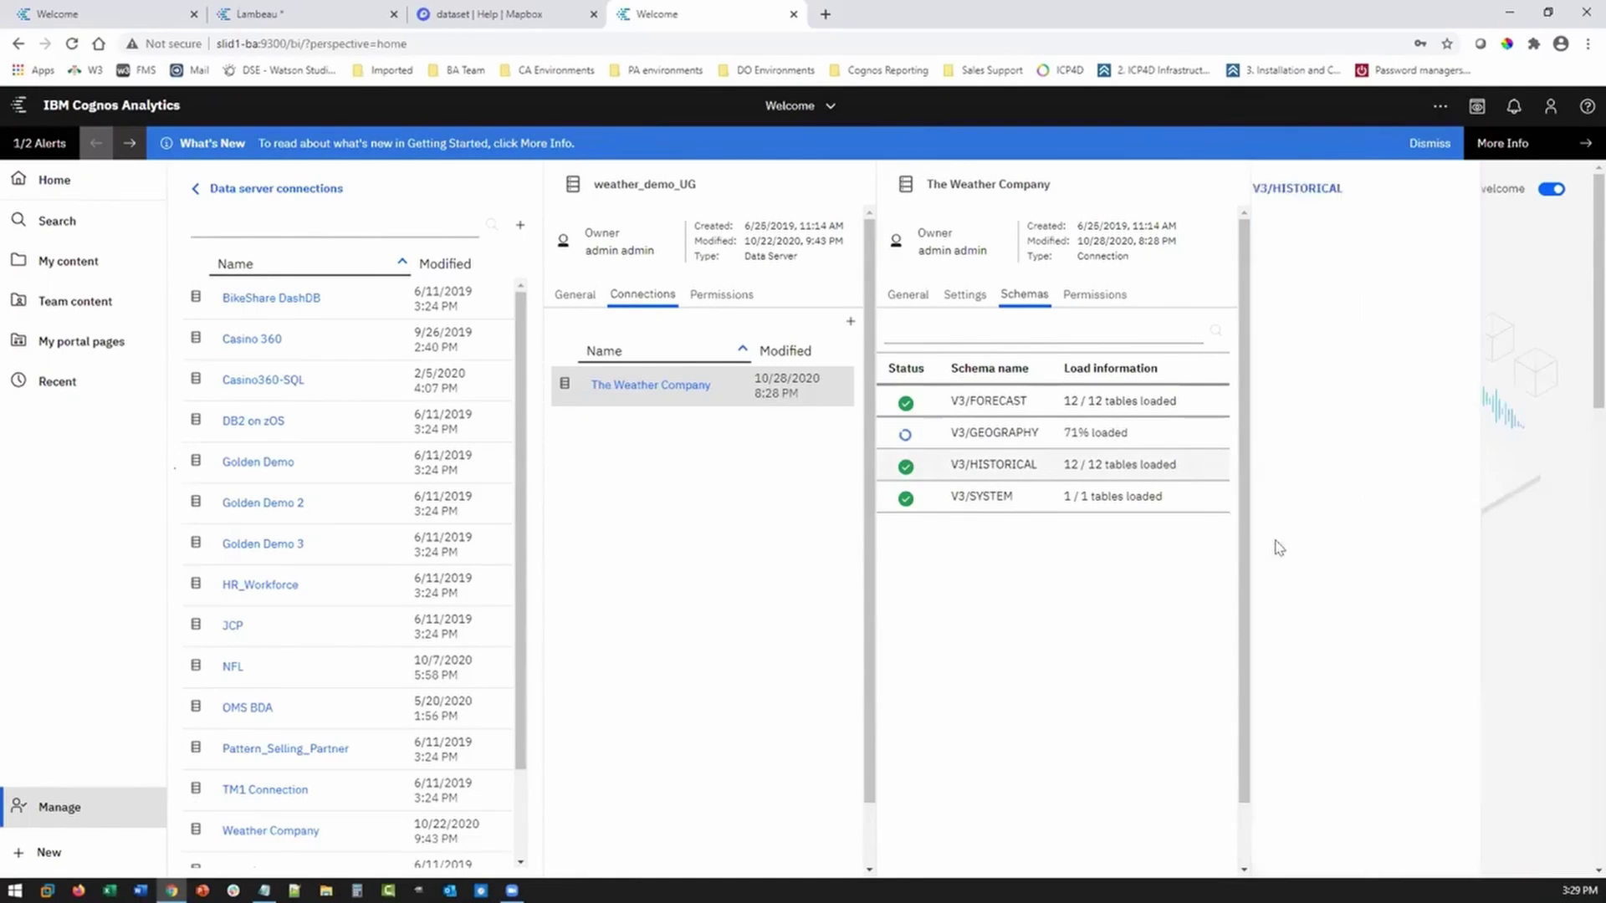
pyautogui.click(1122, 379)
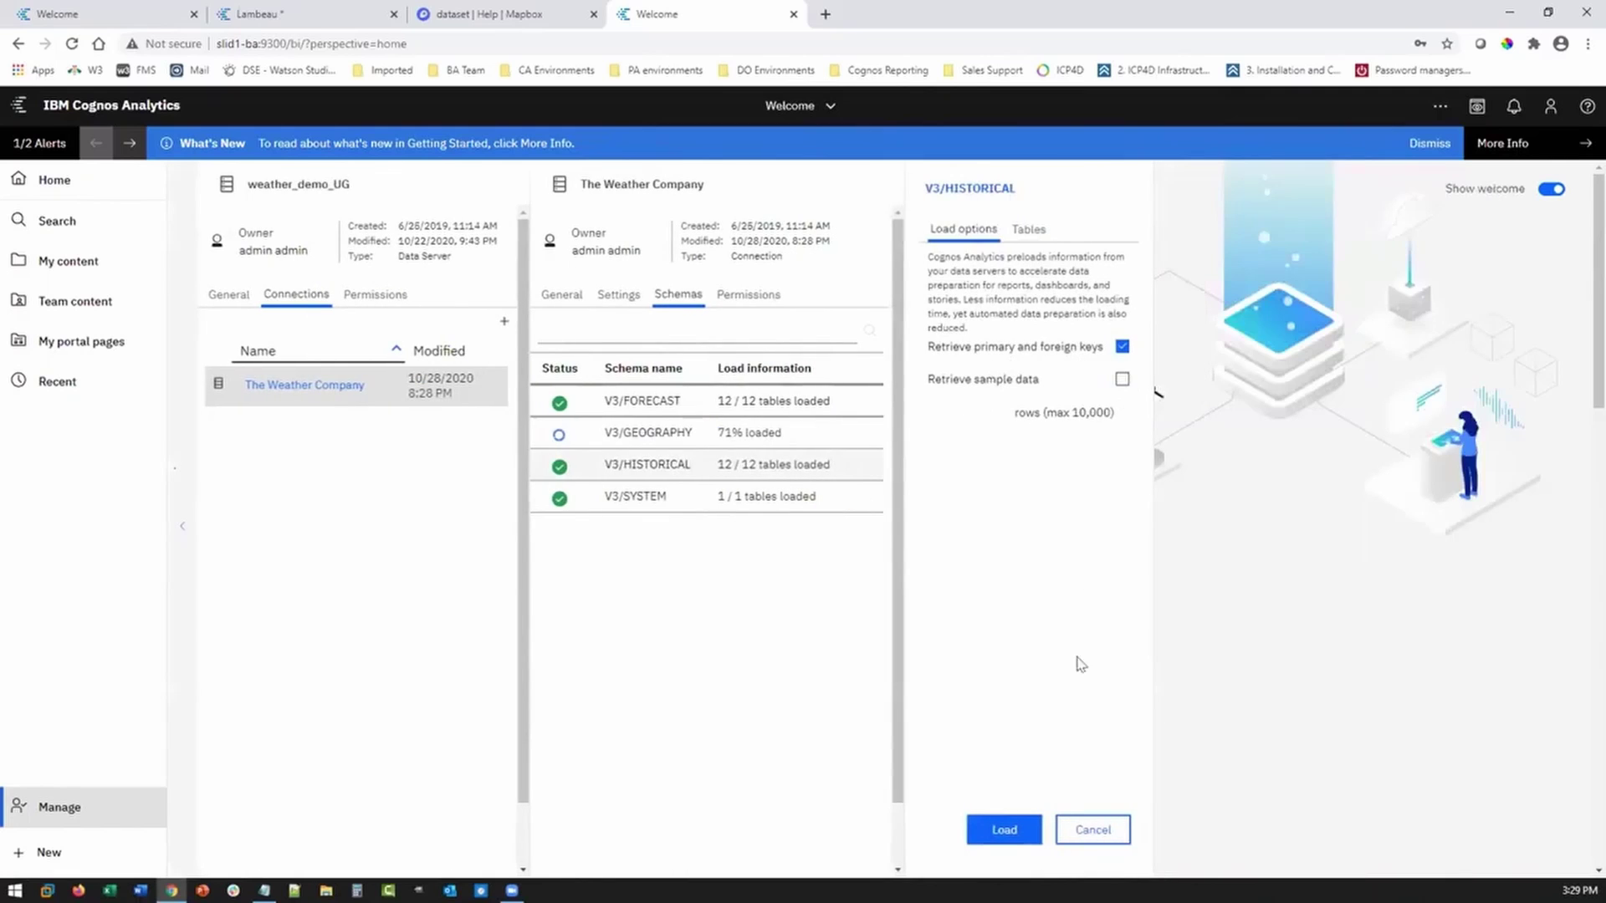
pyautogui.click(1003, 829)
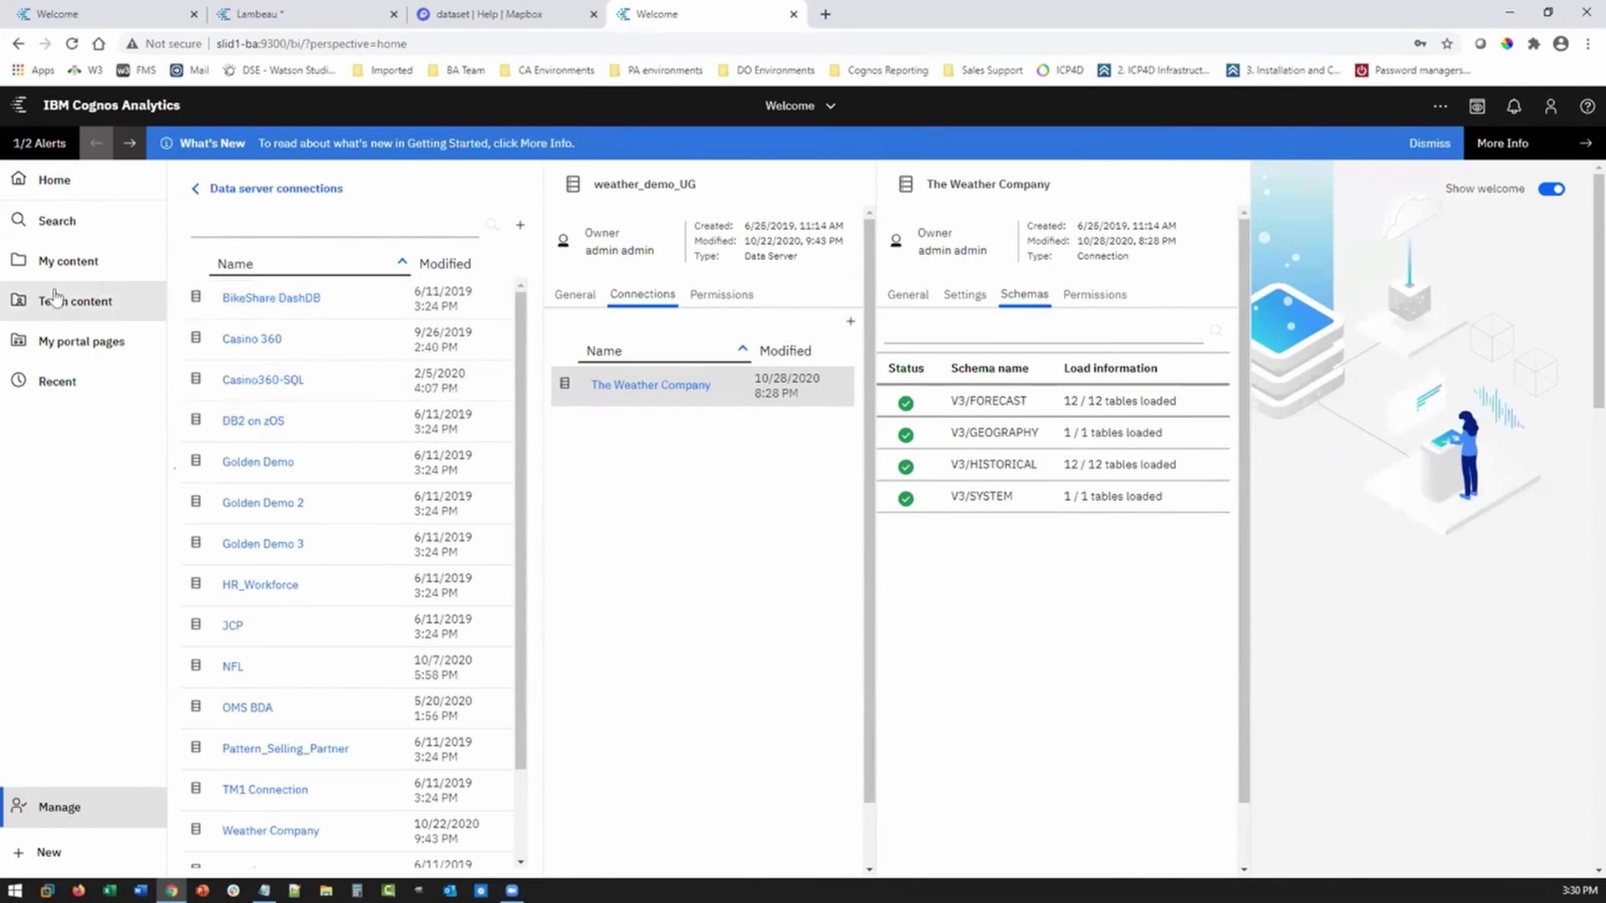
# Start a new data module using the V3/HISTORICAL schema of the weather_demo_UG data server as its source
pyautogui.click(50, 806)
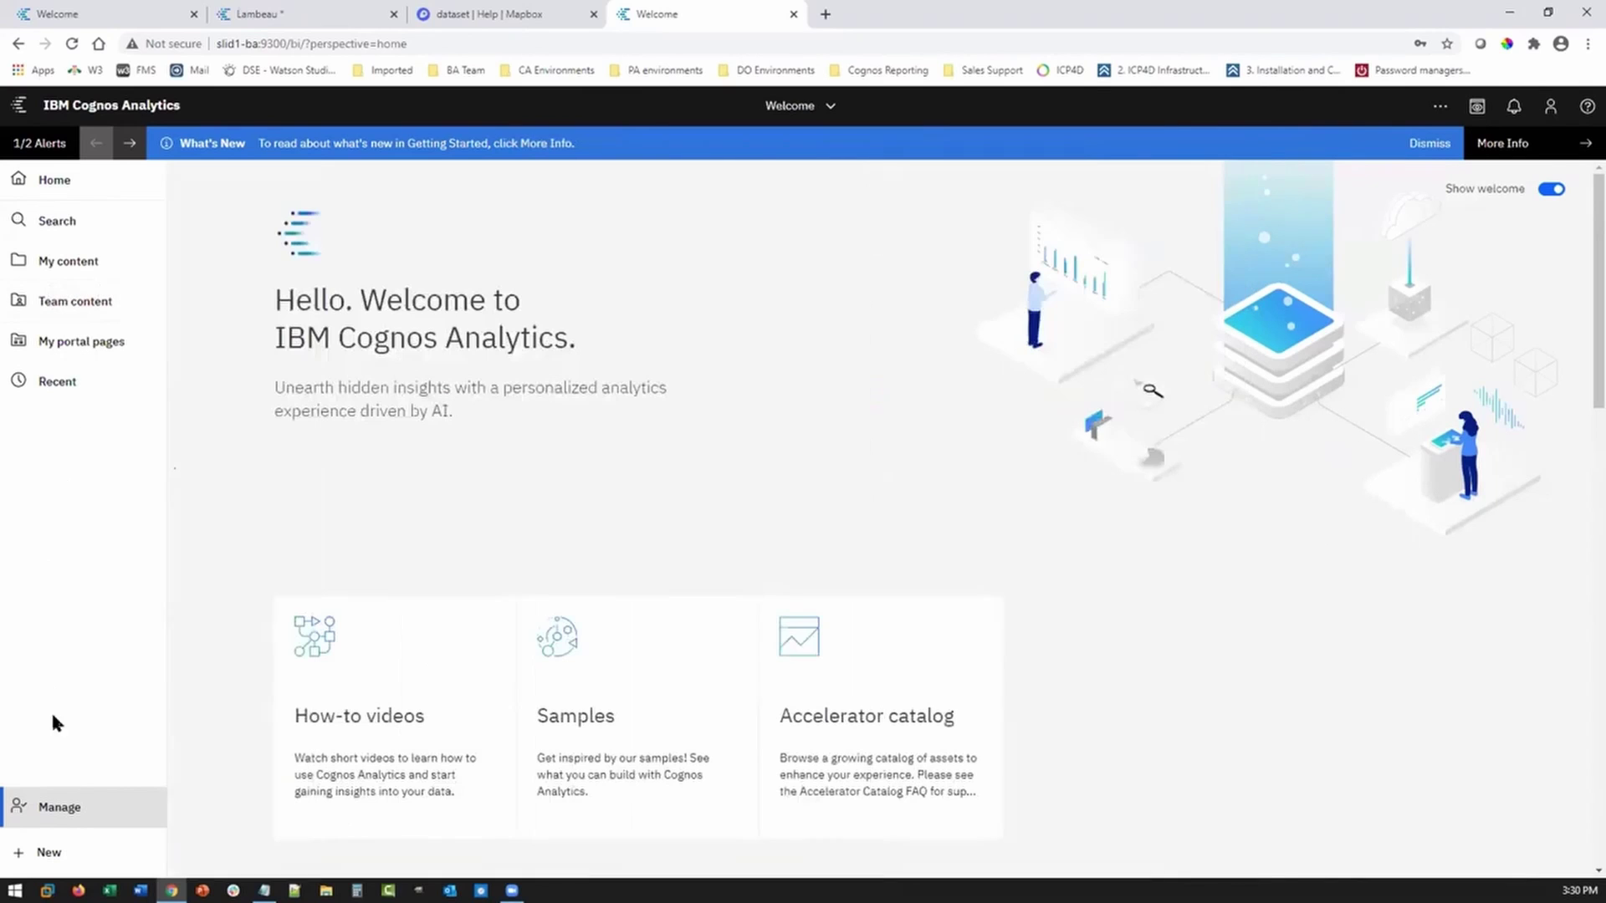
pyautogui.click(39, 851)
pyautogui.click(43, 528)
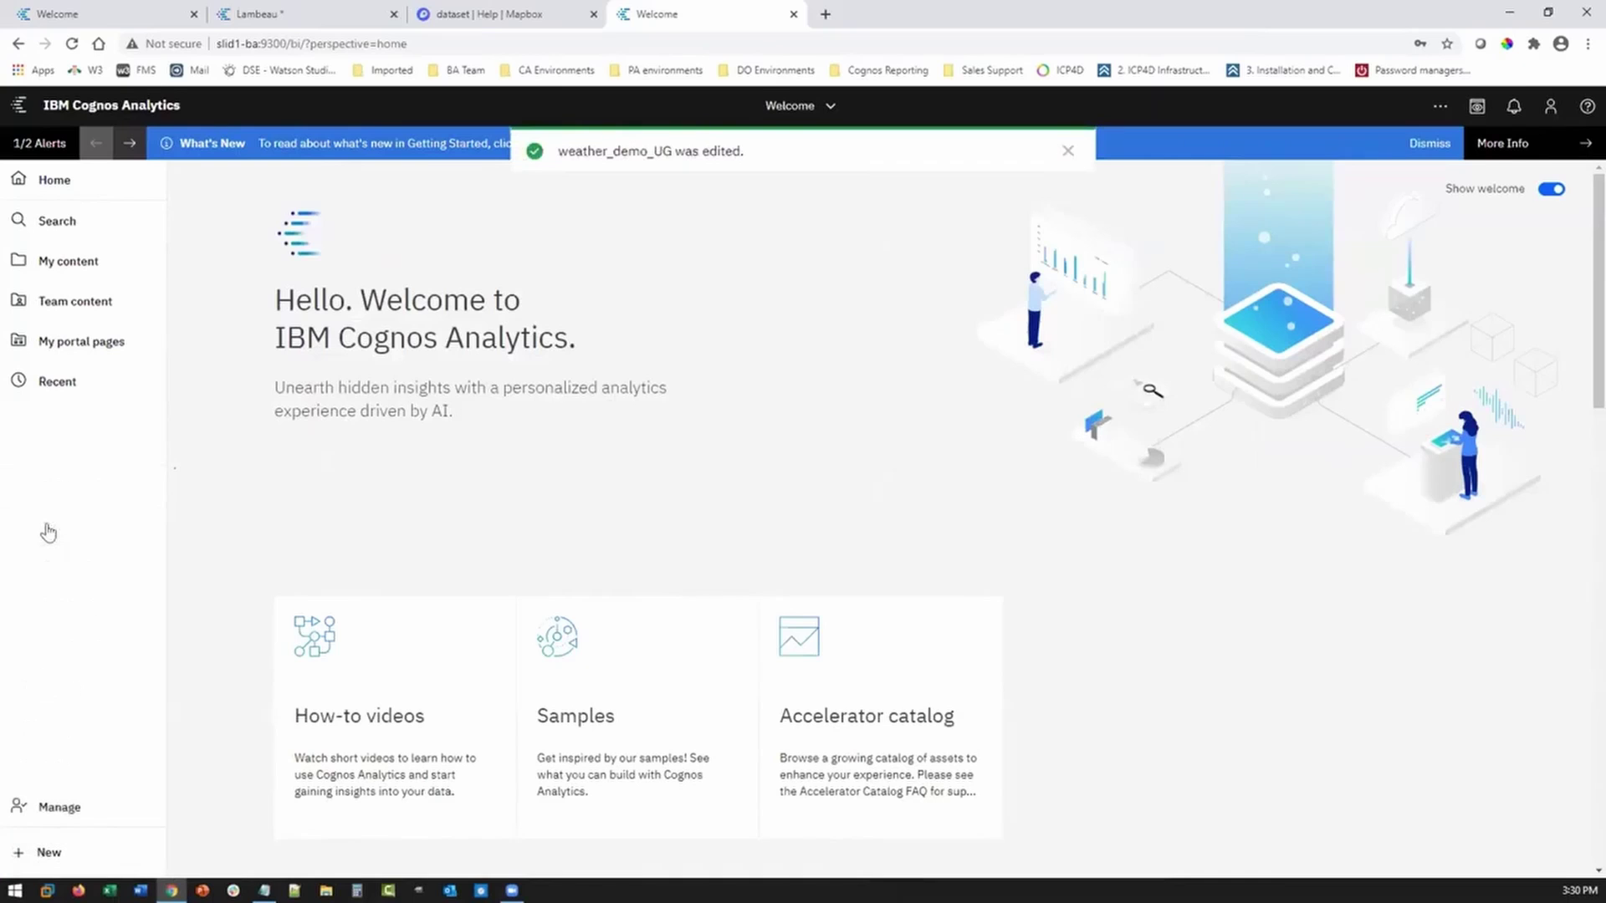
pyautogui.click(266, 409)
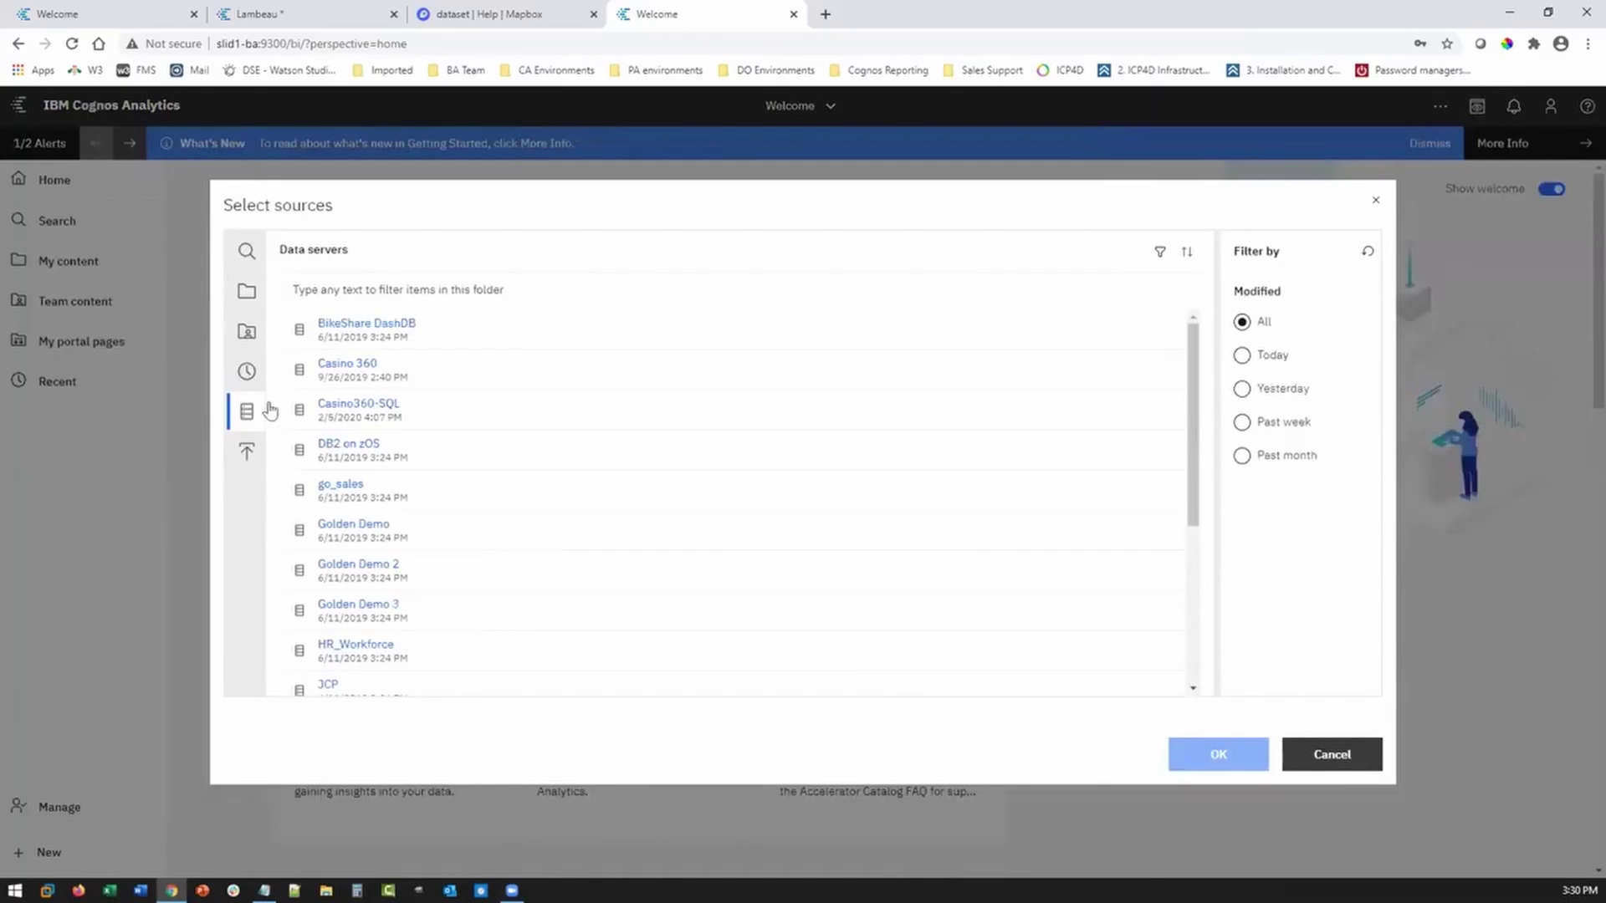
pyautogui.scroll(-5, 603, 423)
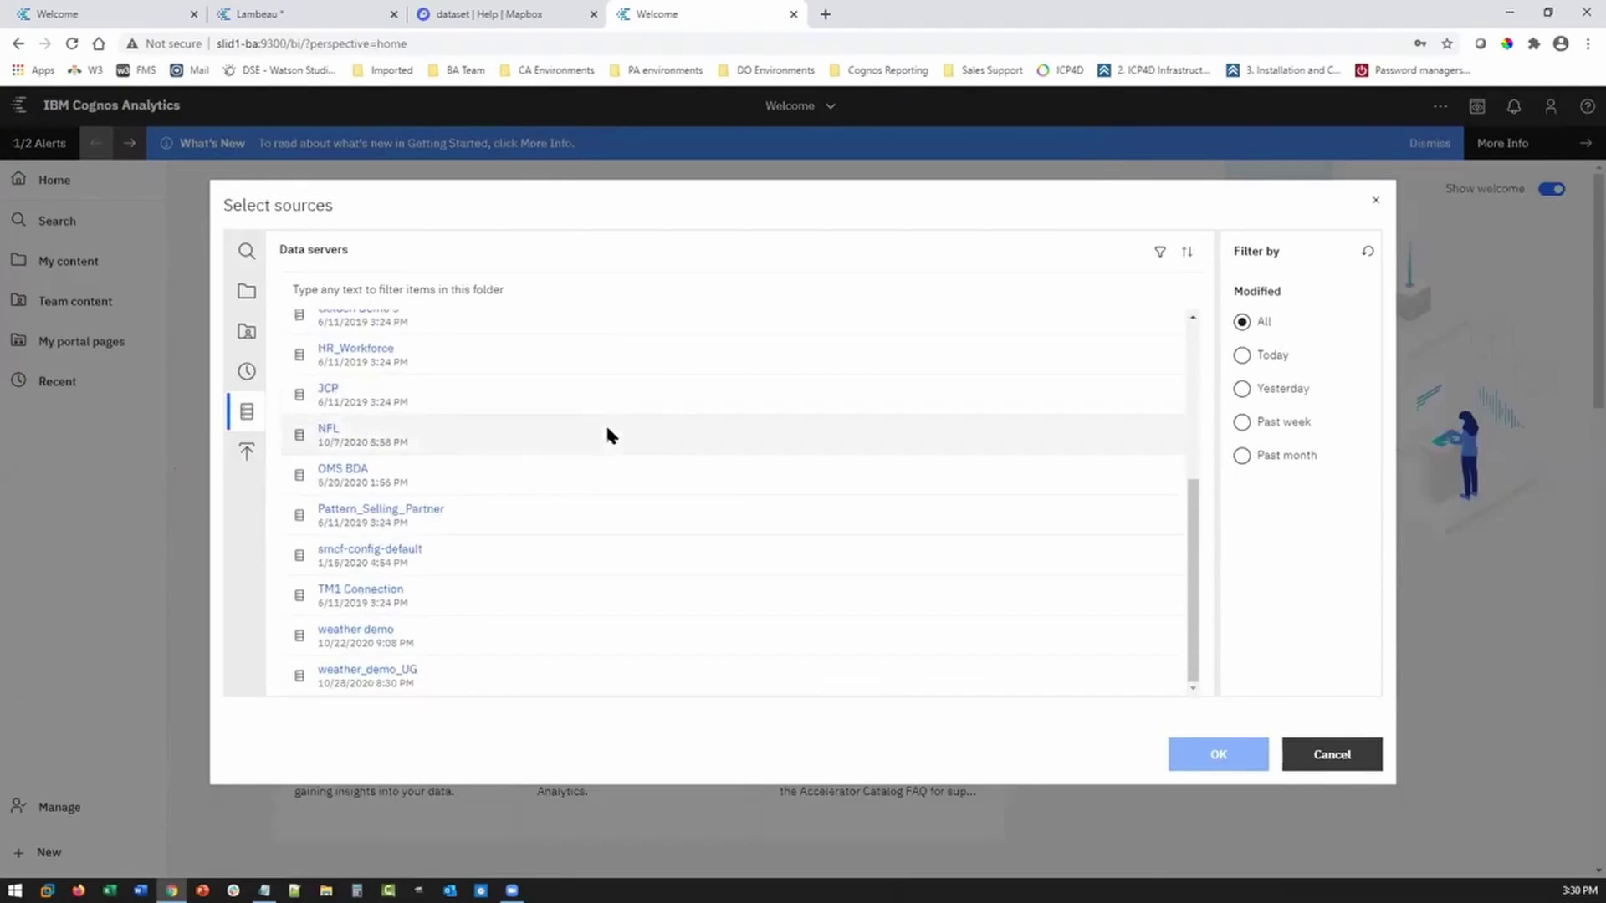
pyautogui.click(333, 672)
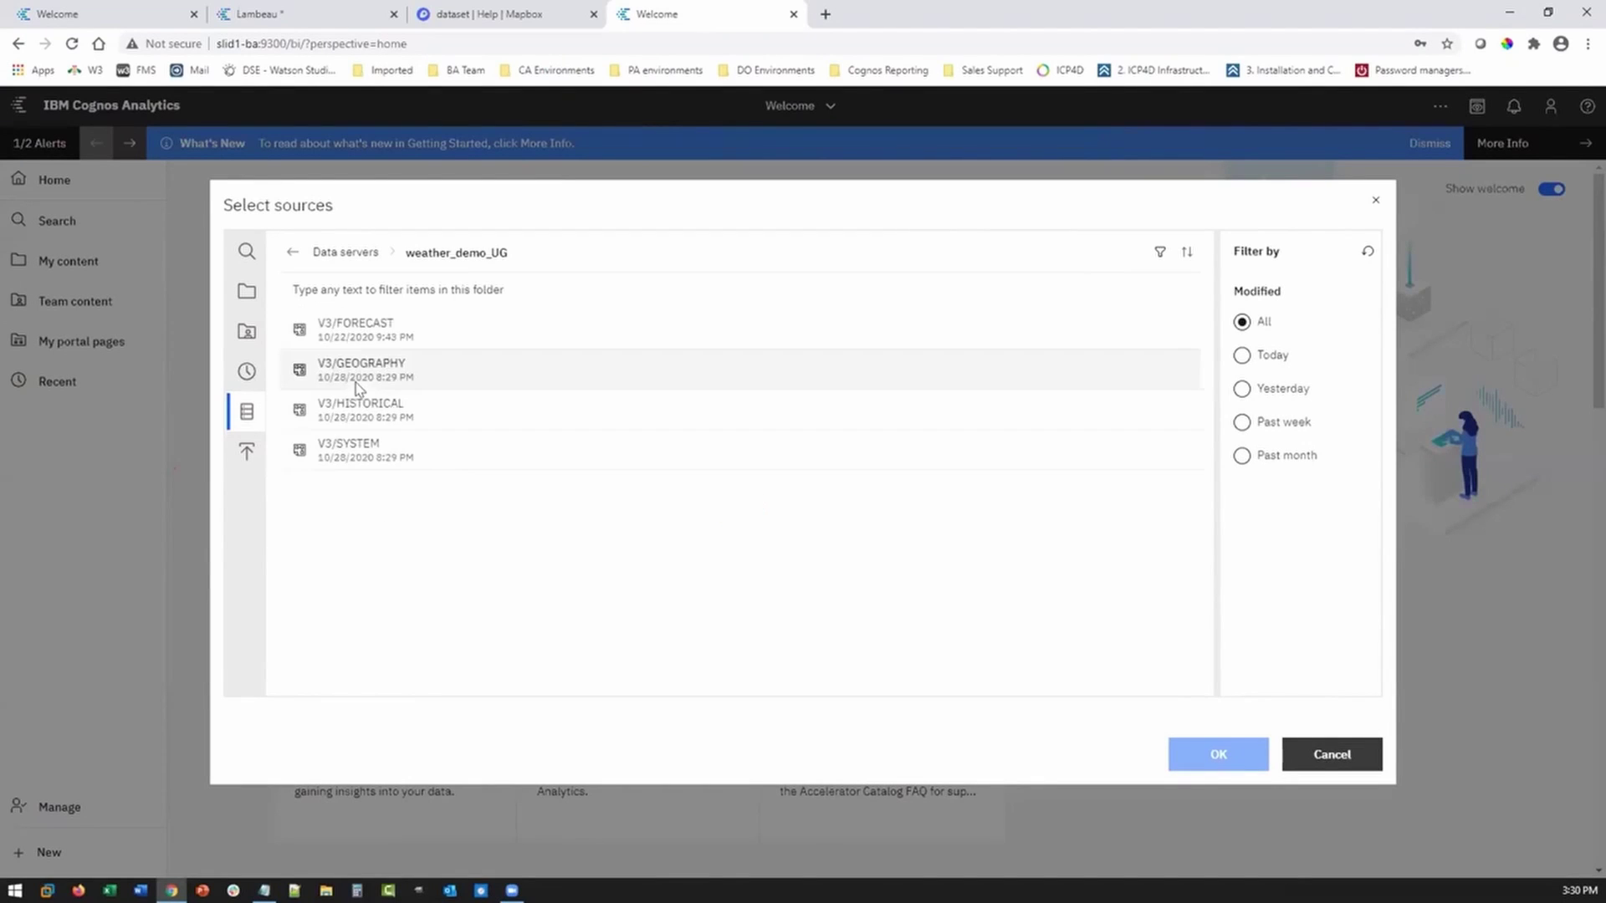
pyautogui.click(369, 416)
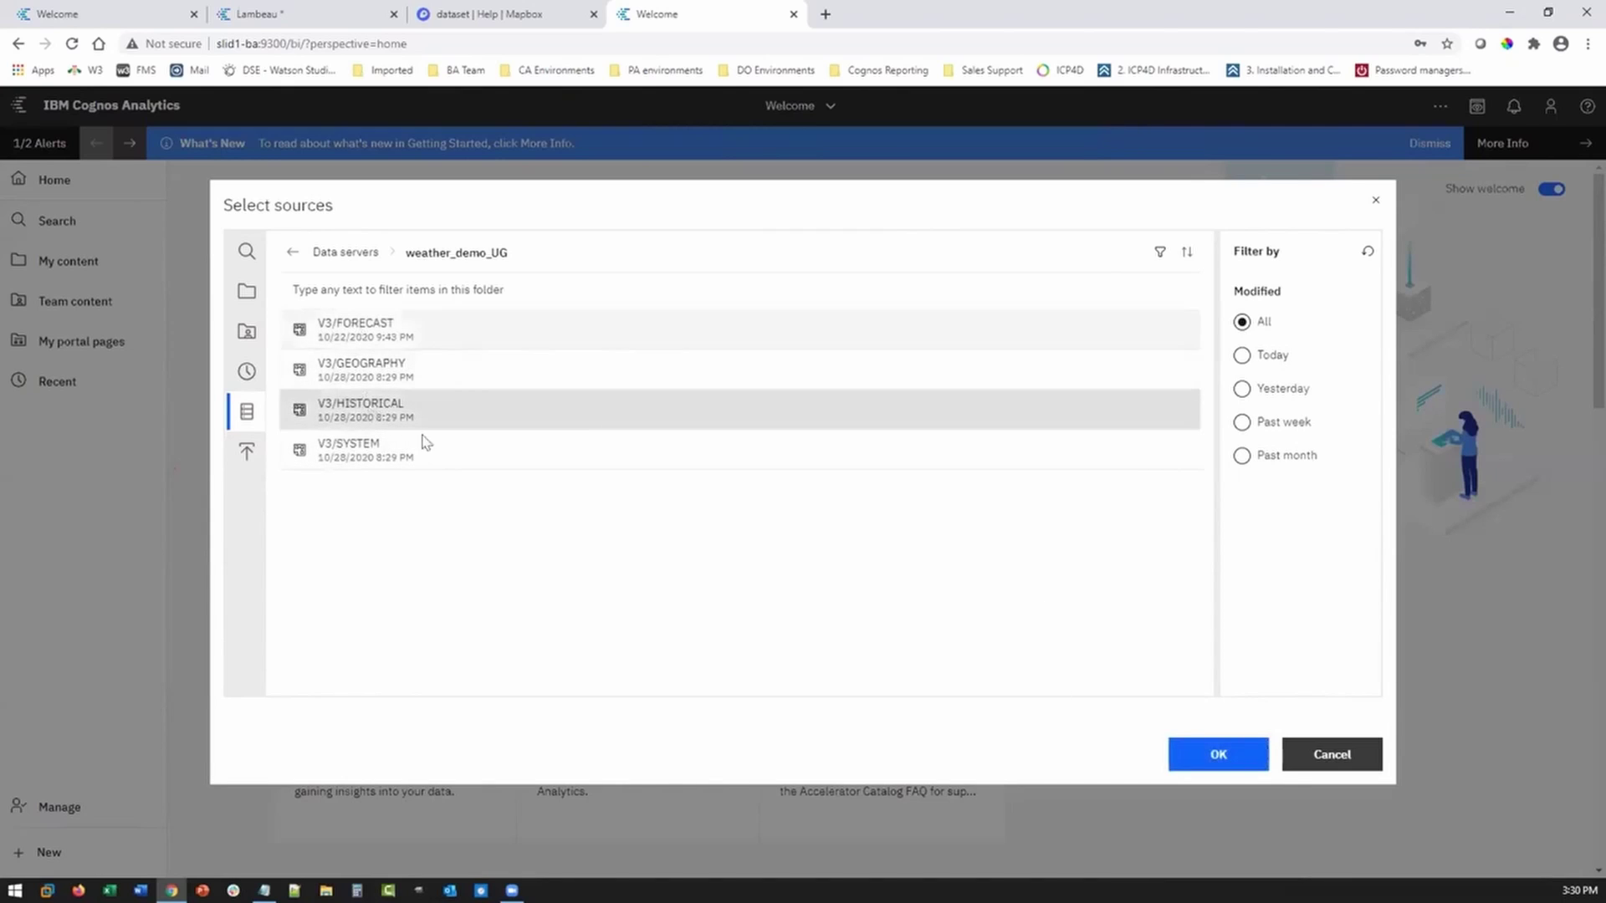
pyautogui.click(1217, 752)
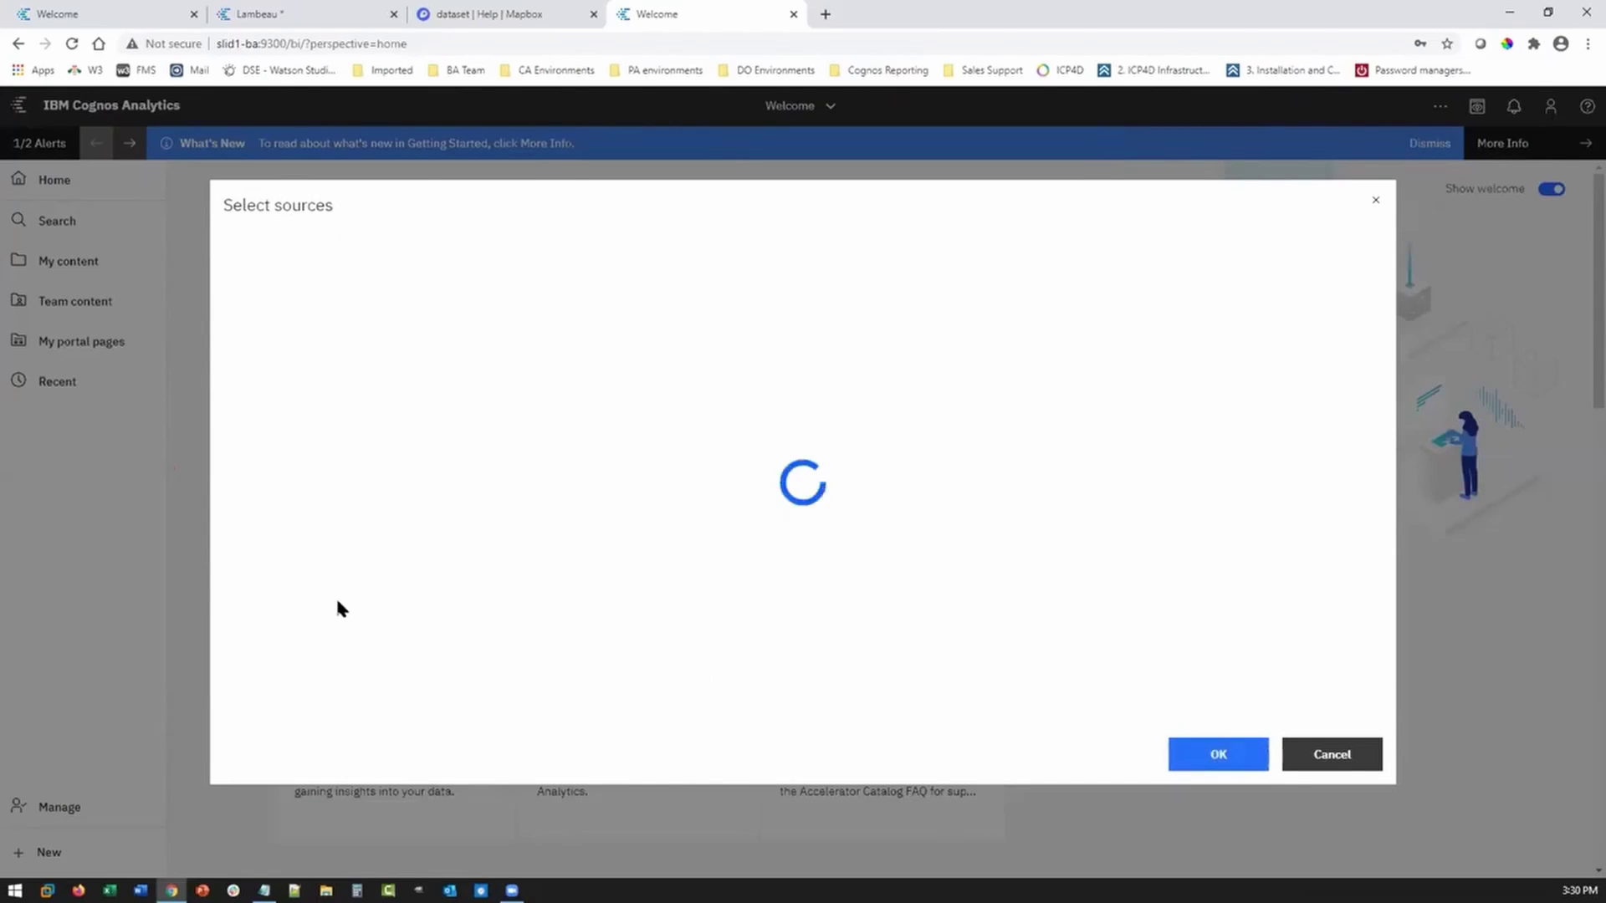
# Choose to select the data module's tables manually and widen the list of available sources
pyautogui.click(399, 577)
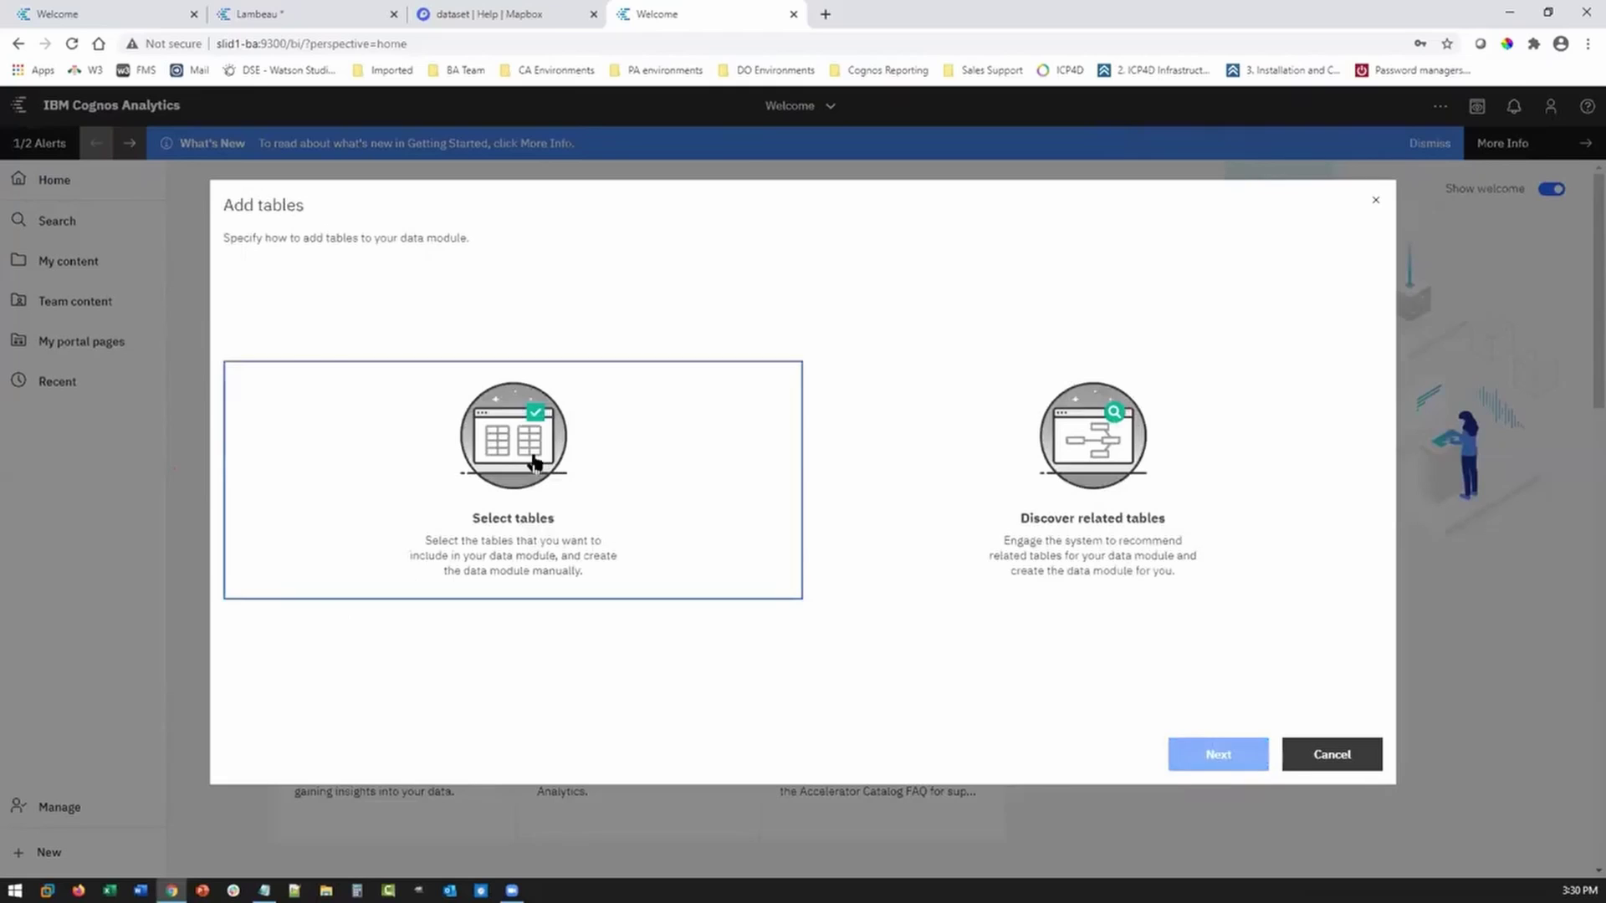
pyautogui.click(1214, 754)
pyautogui.moveTo(470, 457); pyautogui.dragTo(595, 459)
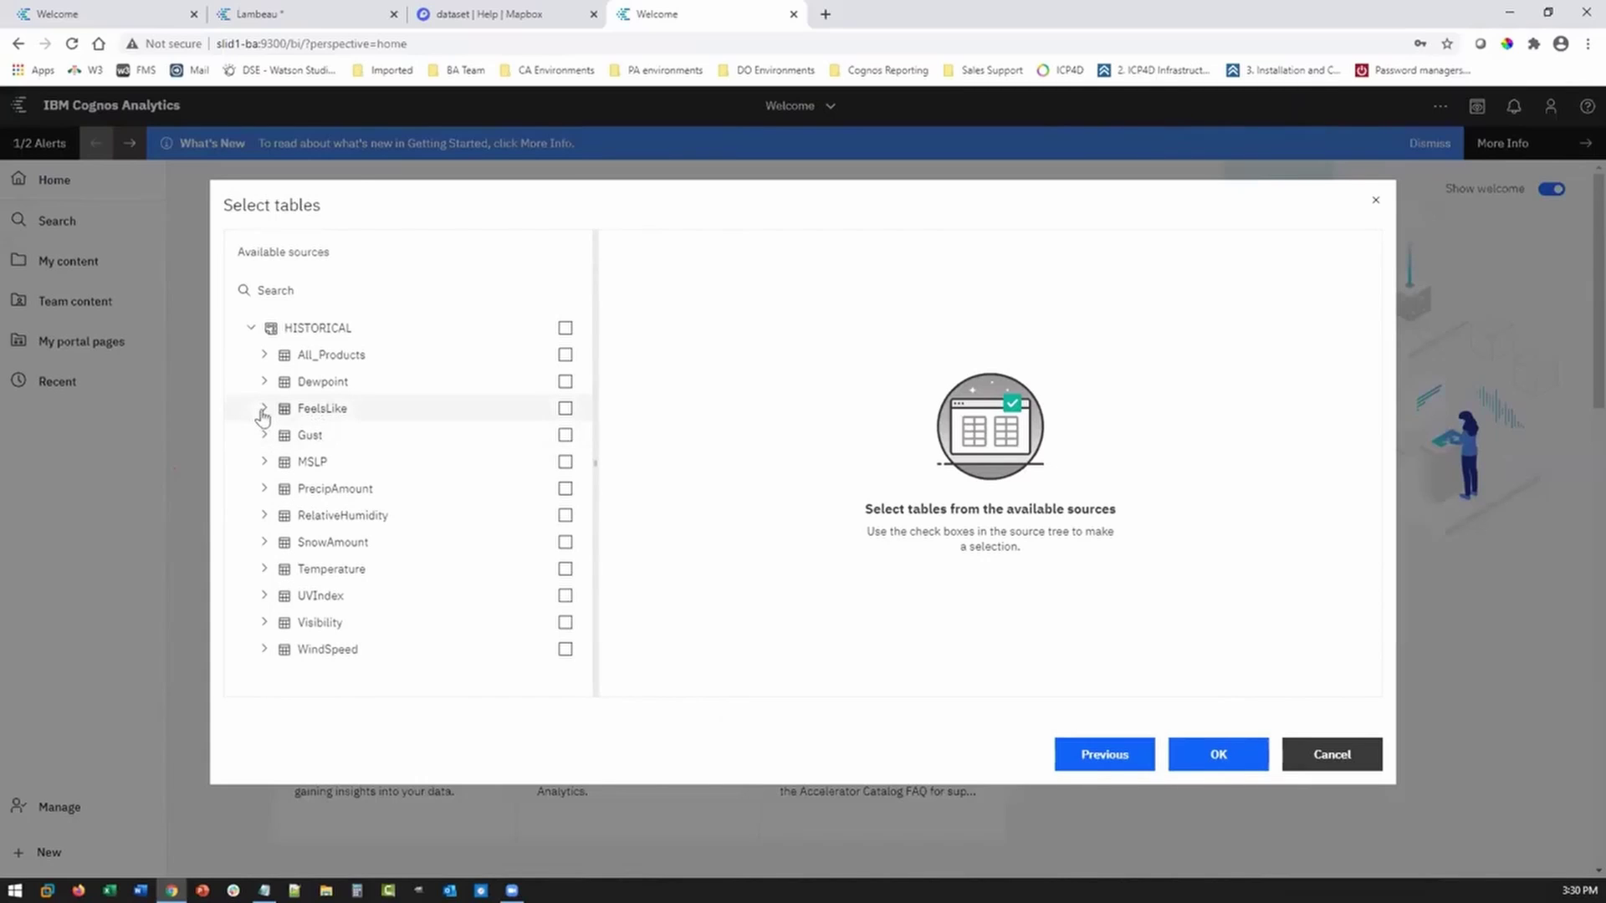
# Examine the columns of the Dewpoint and All_Products tables in the HISTORICAL source
pyautogui.click(263, 381)
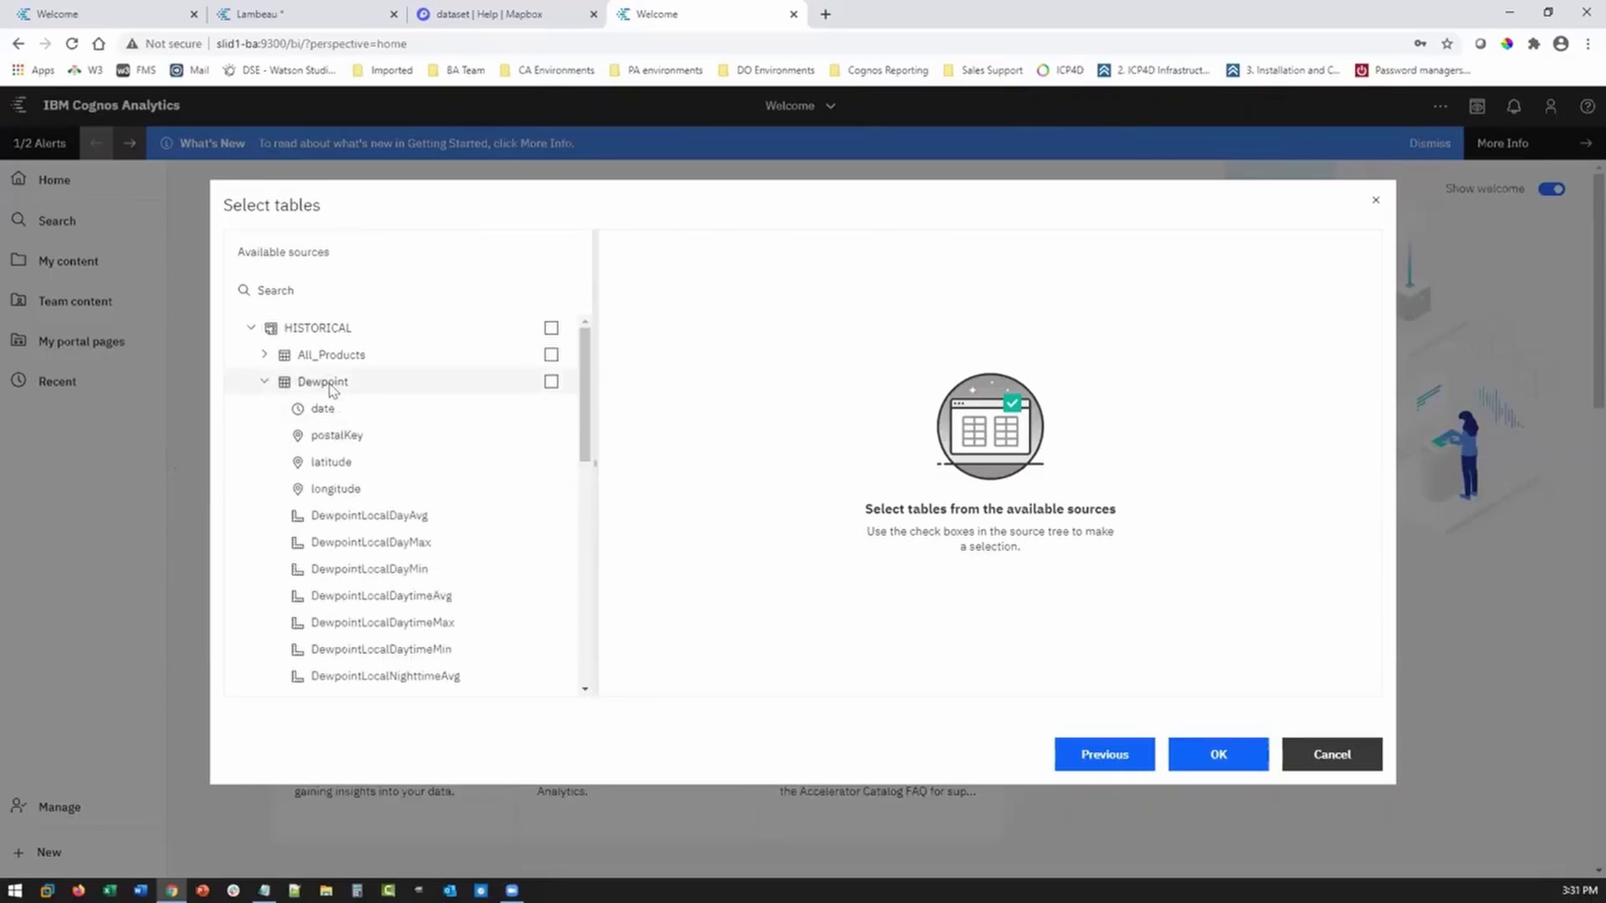
pyautogui.scroll(-4, 394, 494)
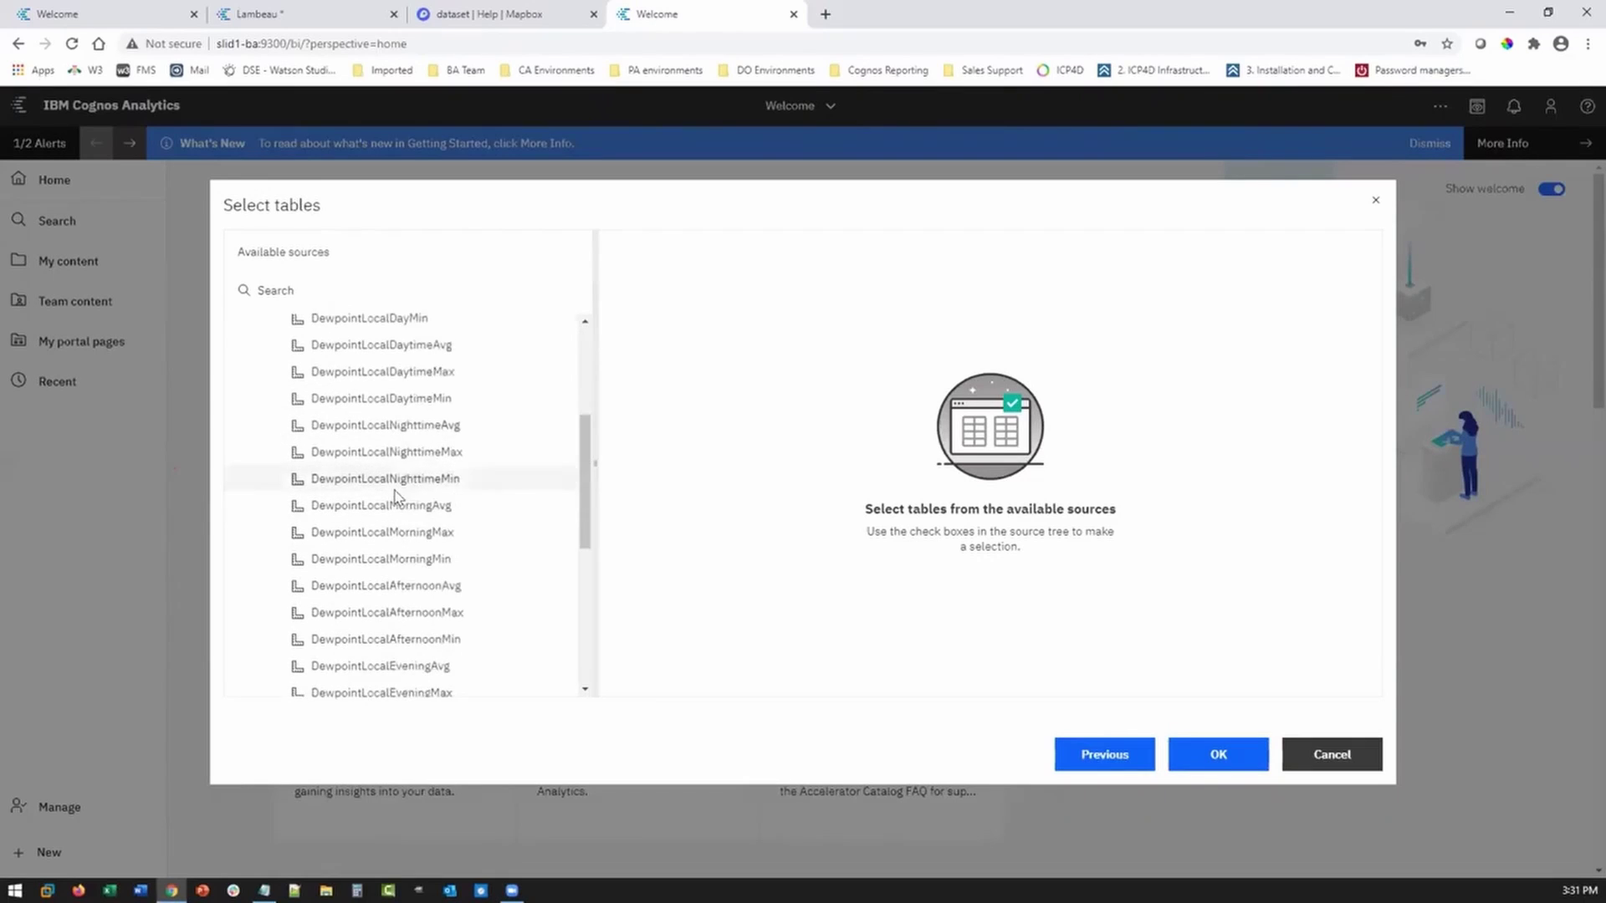
pyautogui.scroll(-2, 394, 494)
pyautogui.scroll(6, 394, 494)
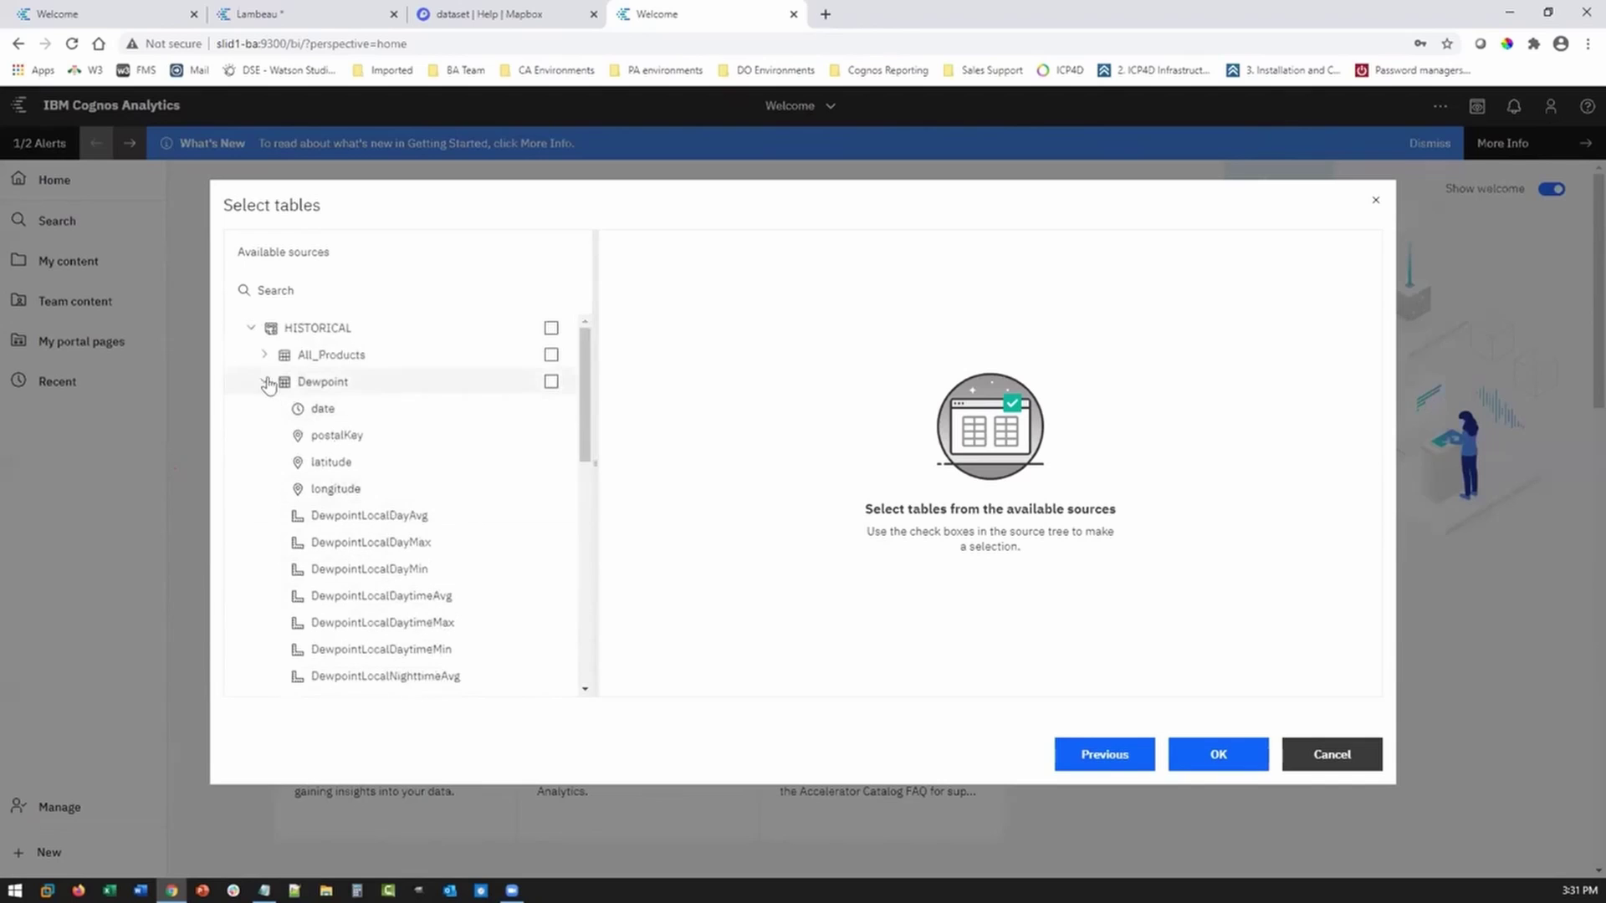
pyautogui.click(264, 381)
pyautogui.click(264, 355)
pyautogui.scroll(-3, 391, 439)
pyautogui.scroll(-3, 391, 440)
pyautogui.scroll(5, 372, 439)
pyautogui.click(264, 355)
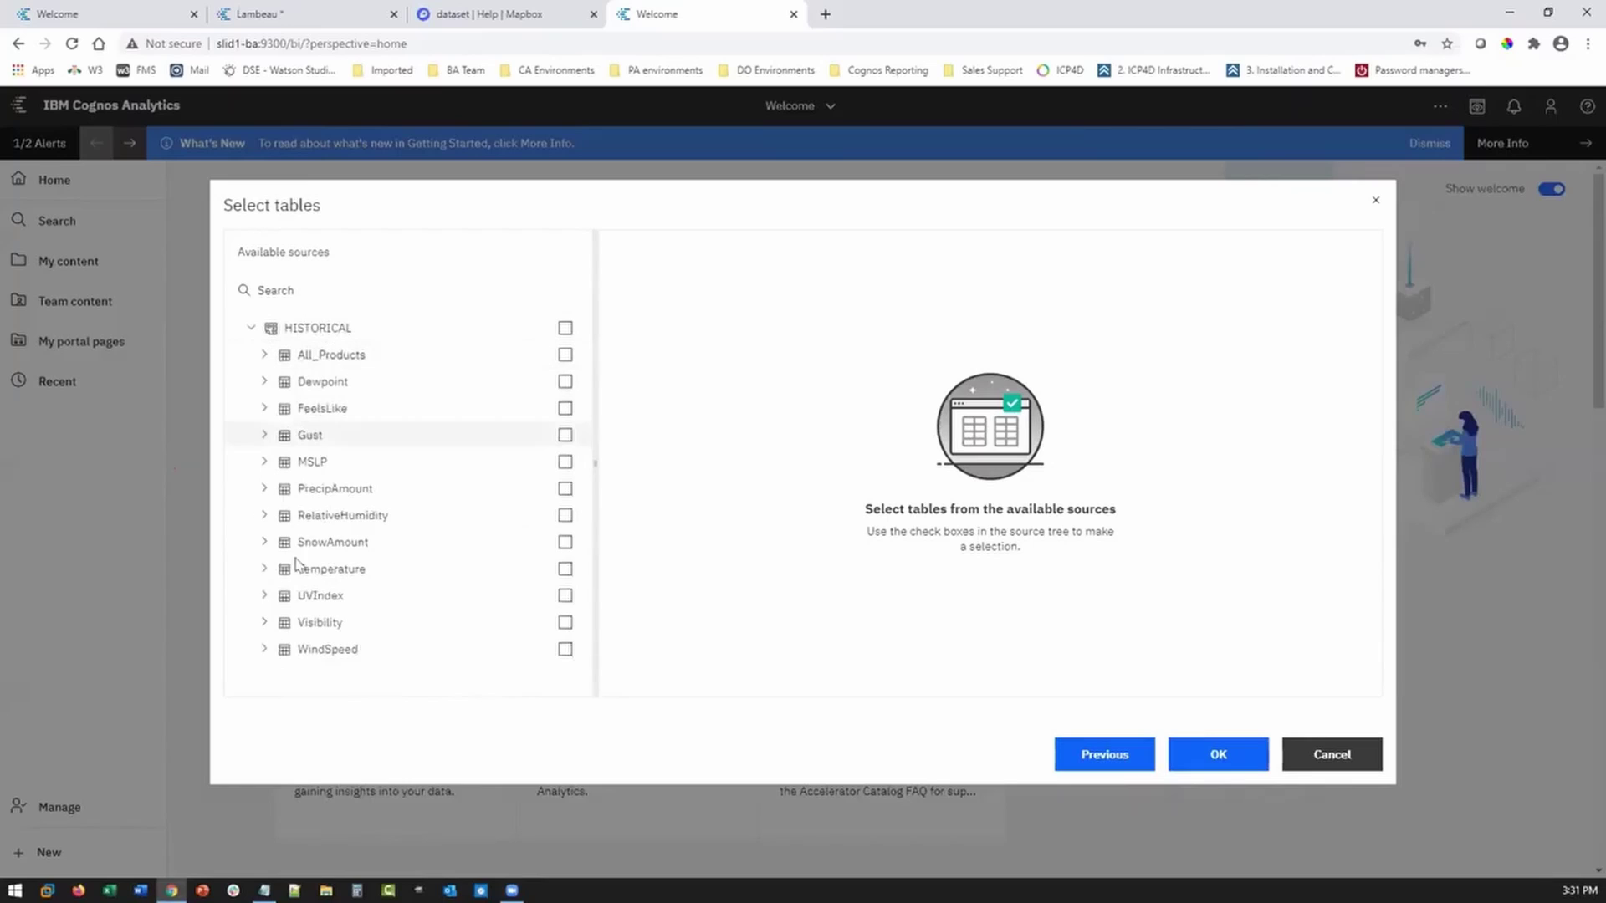
# Add the Temperature table from the HISTORICAL source to the new data module and open its data preview
pyautogui.click(565, 570)
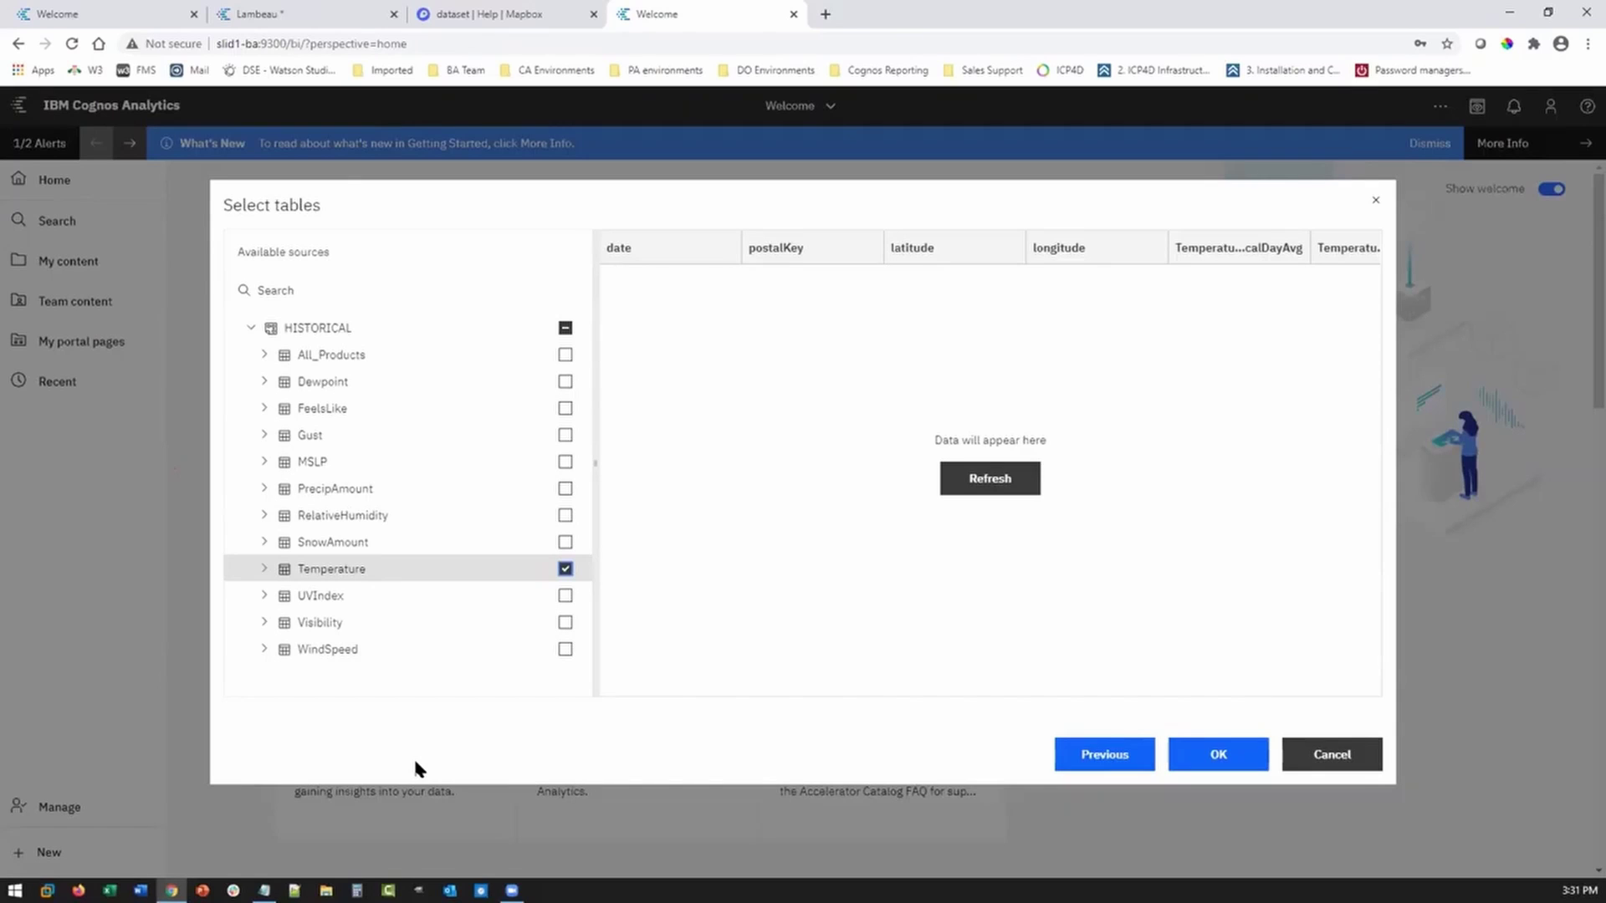
pyautogui.click(1217, 756)
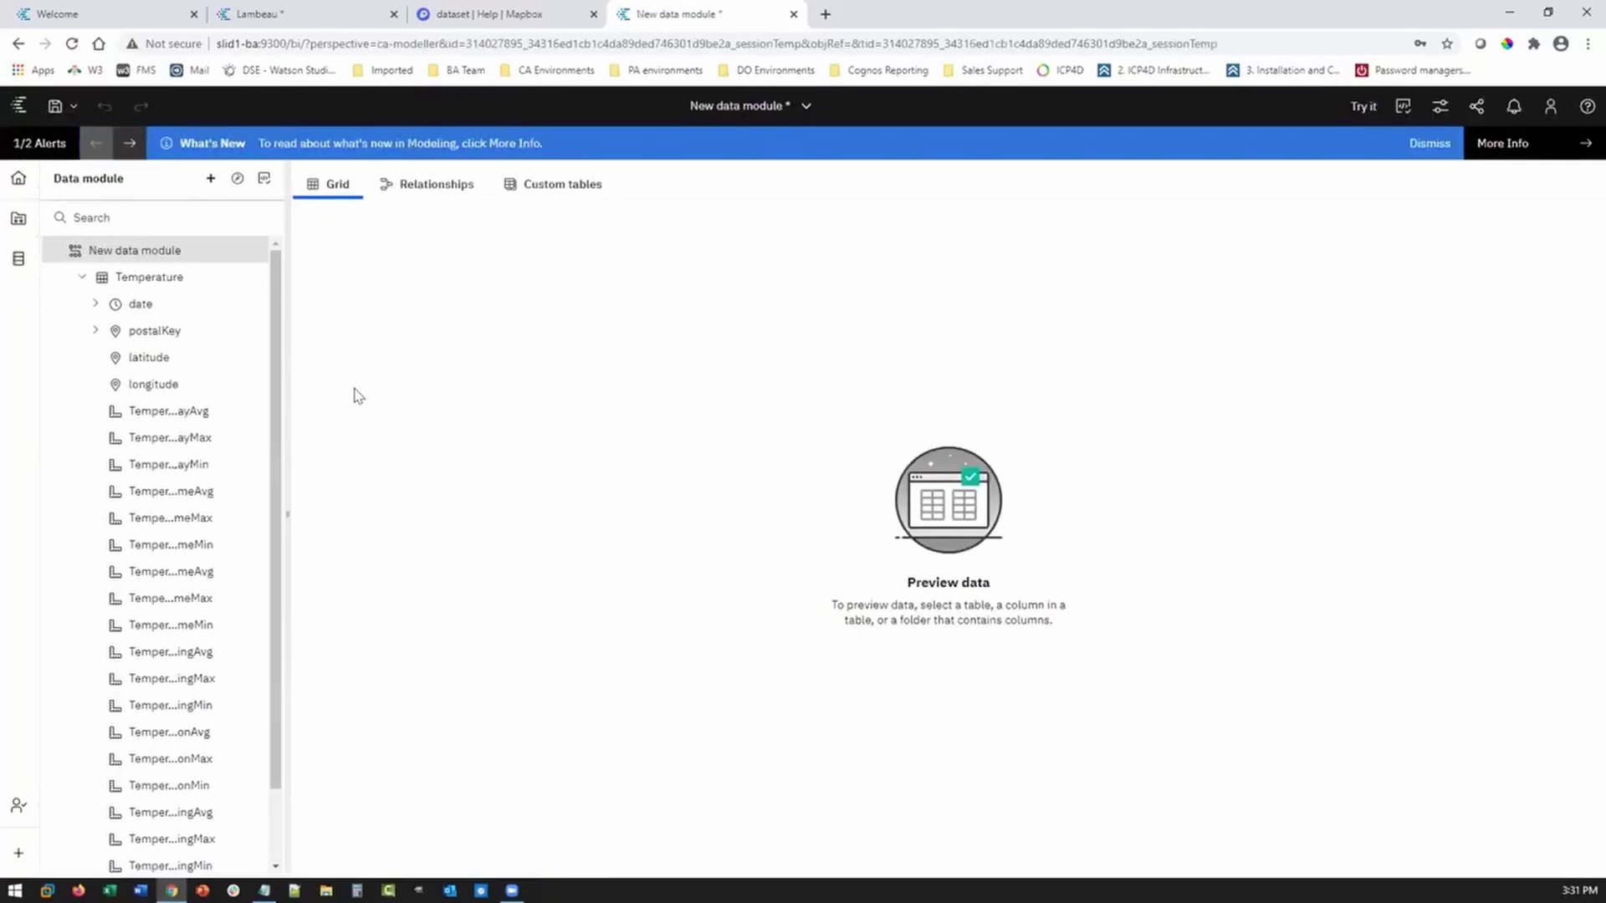
pyautogui.click(142, 275)
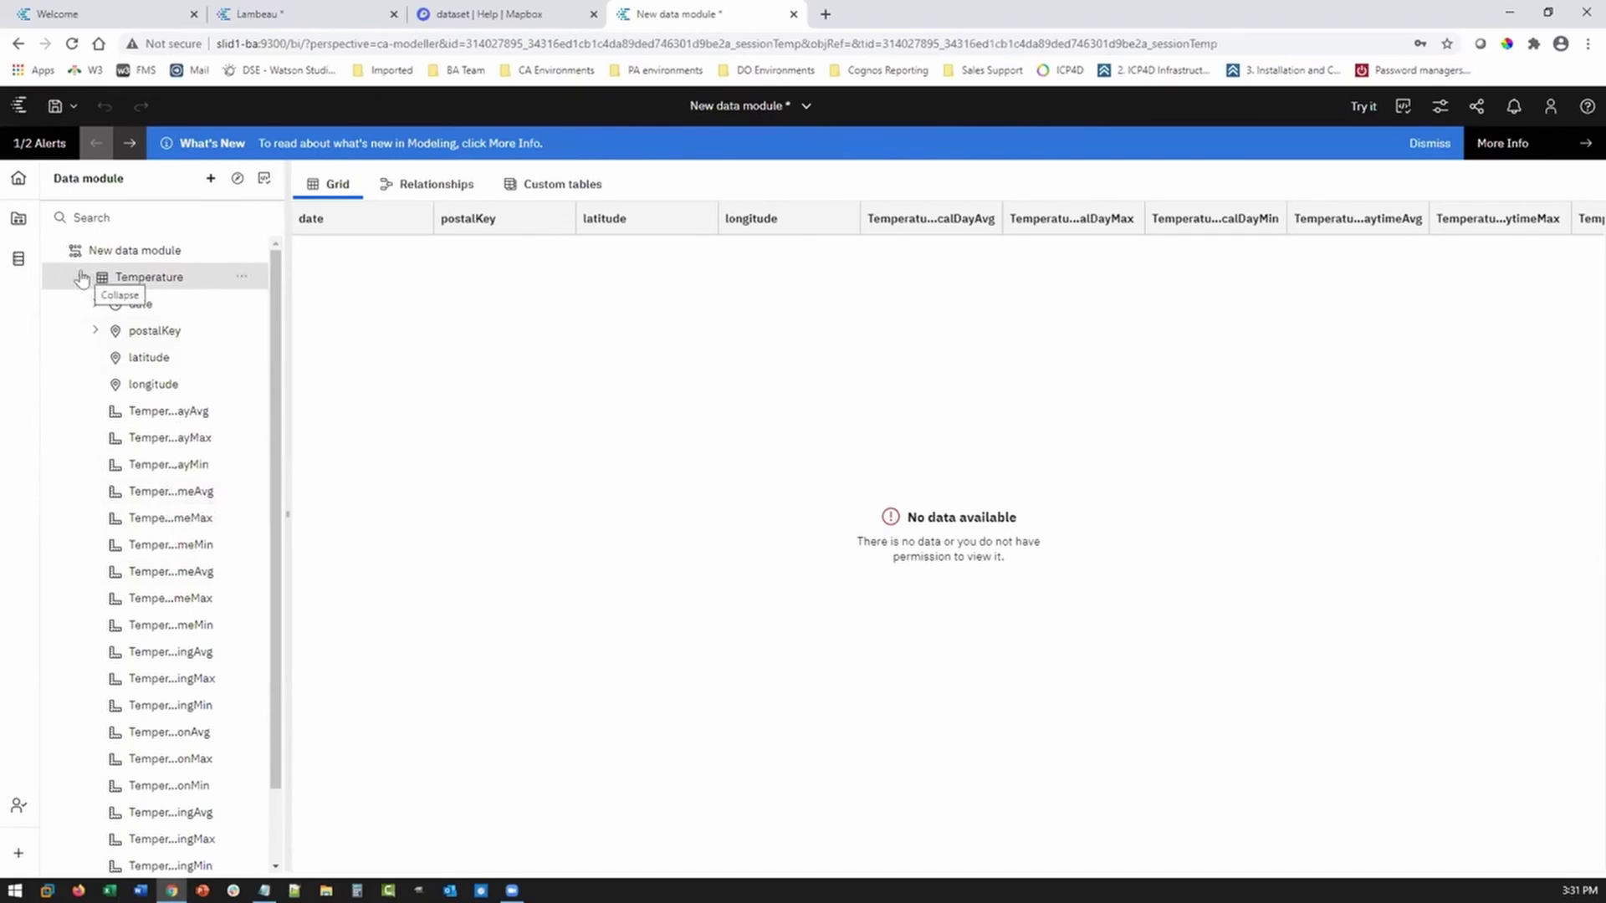
# Add the V3/GEOGRAPHY schema of the weather_demo_UG data server as a new source in the data module
pyautogui.click(210, 180)
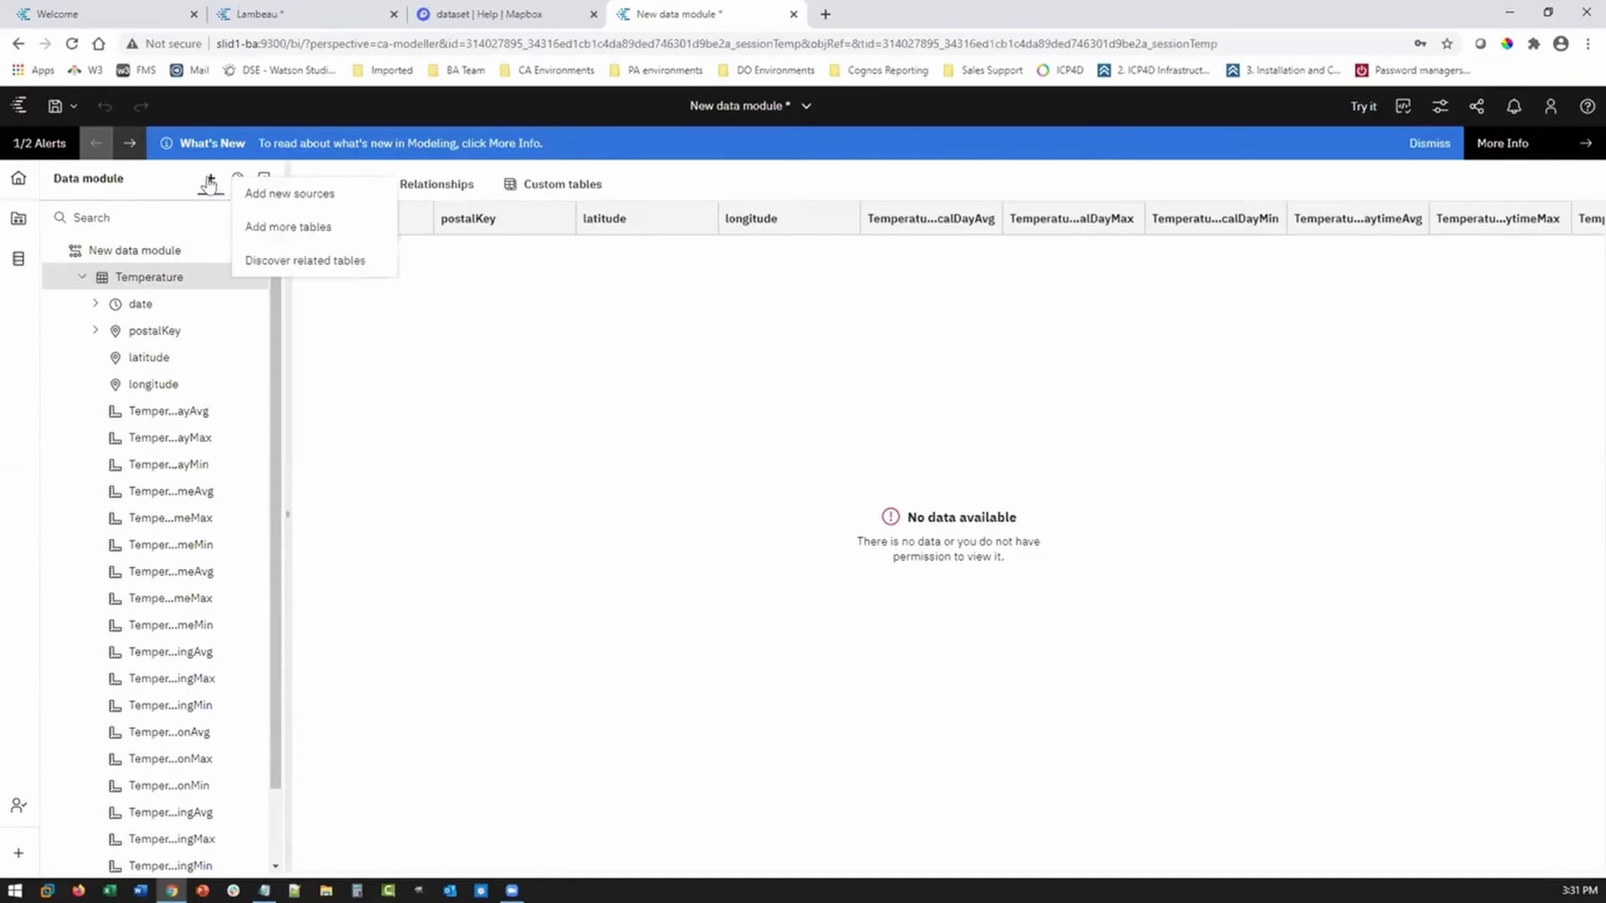
pyautogui.click(293, 196)
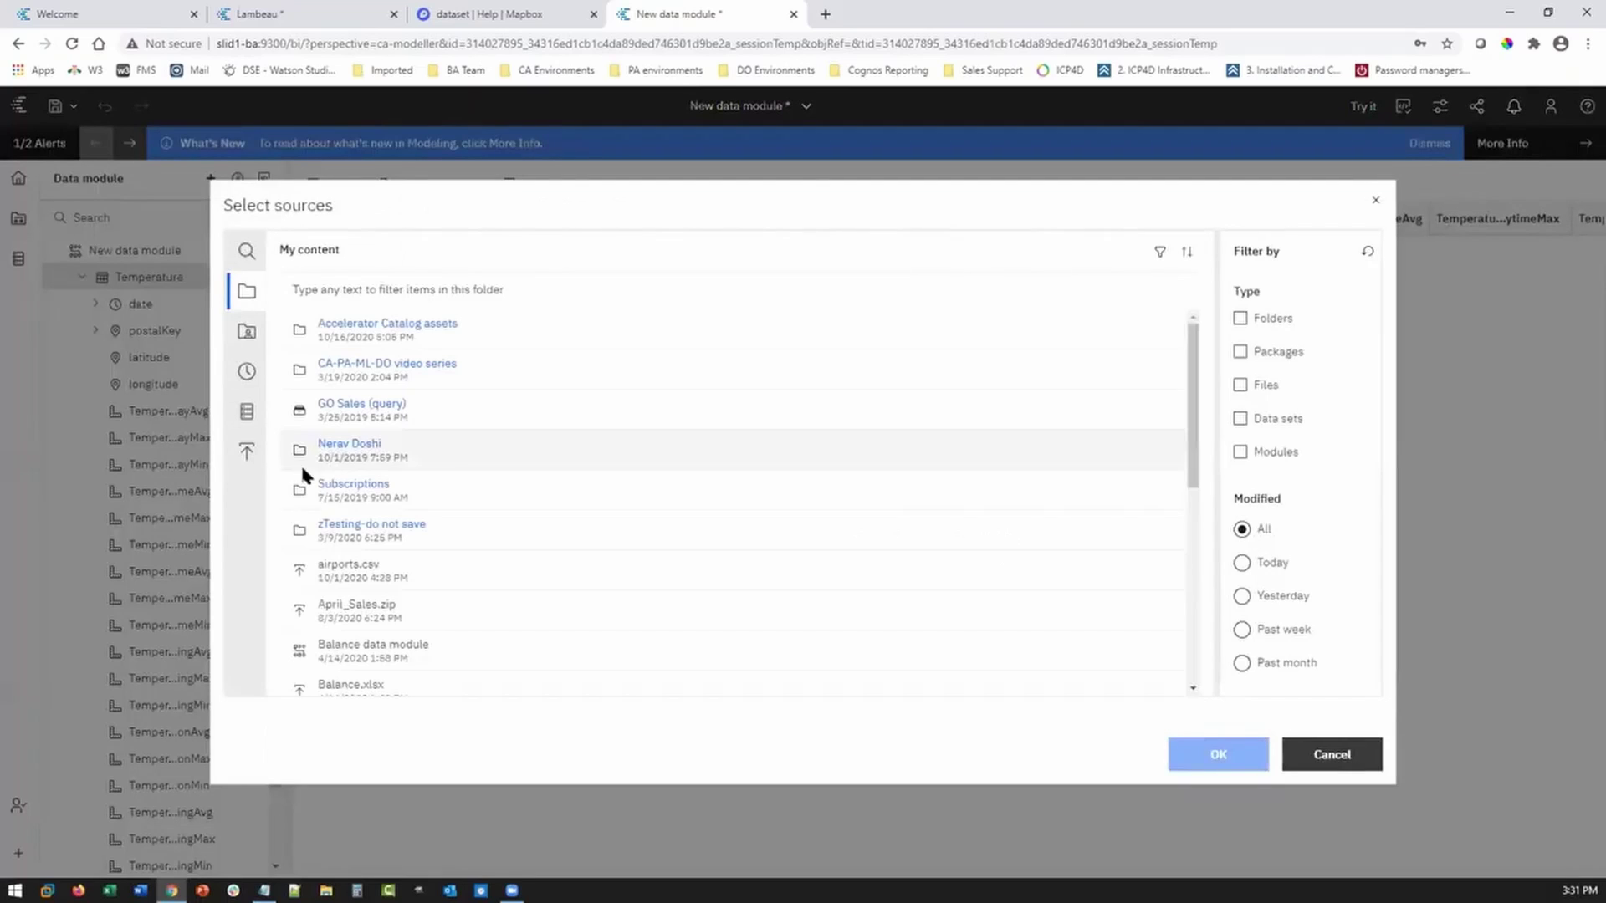
pyautogui.click(245, 412)
pyautogui.scroll(-5, 404, 544)
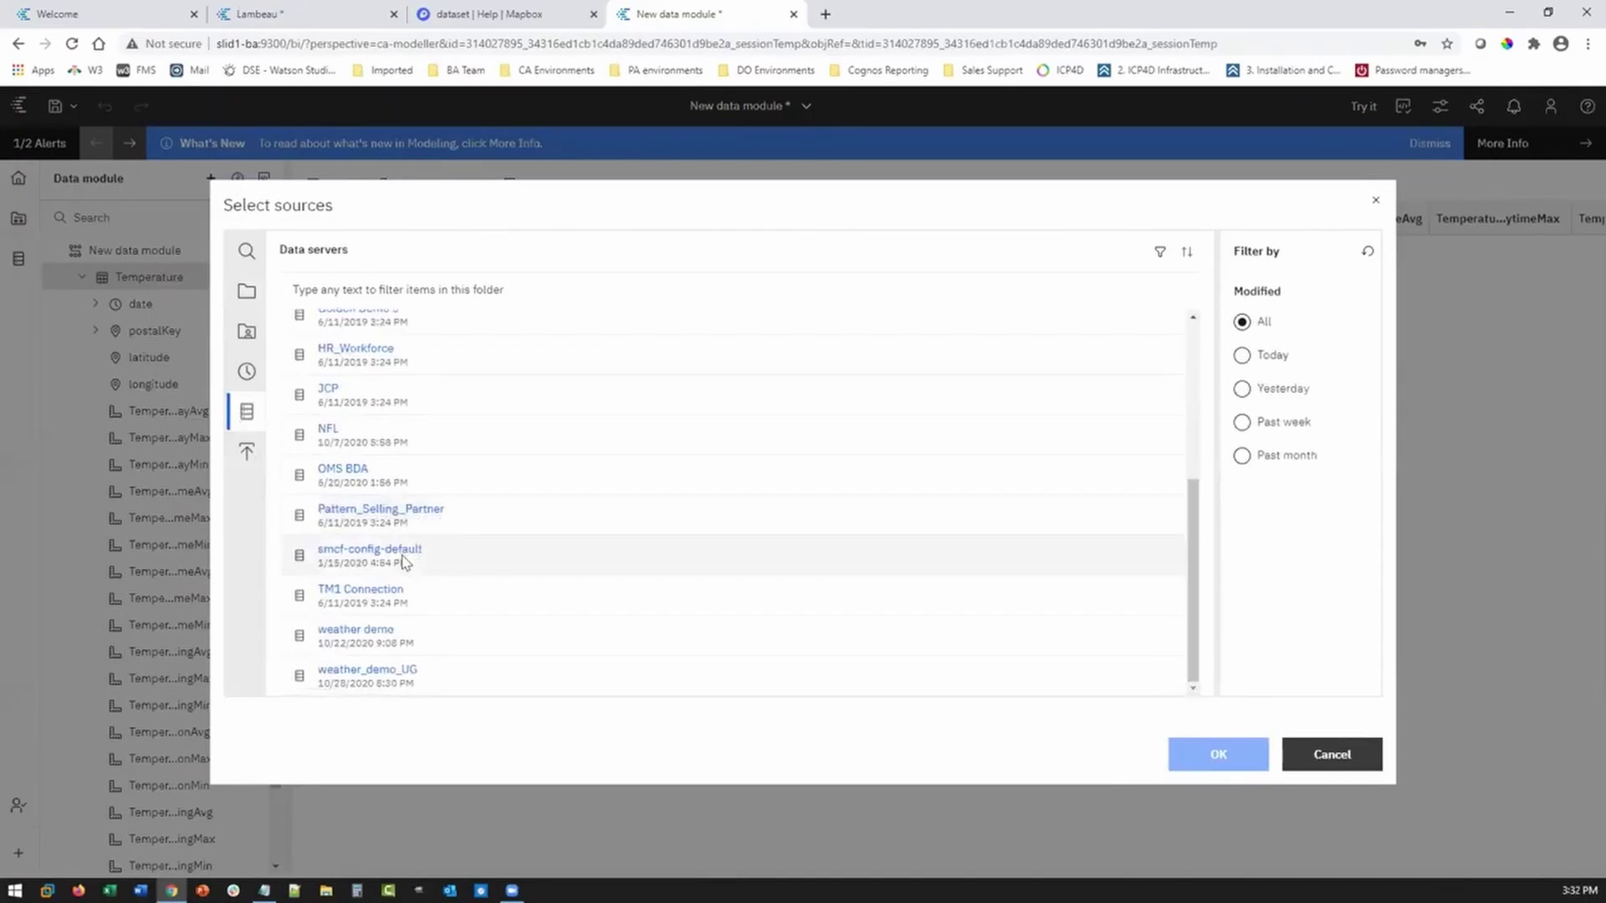
pyautogui.click(400, 671)
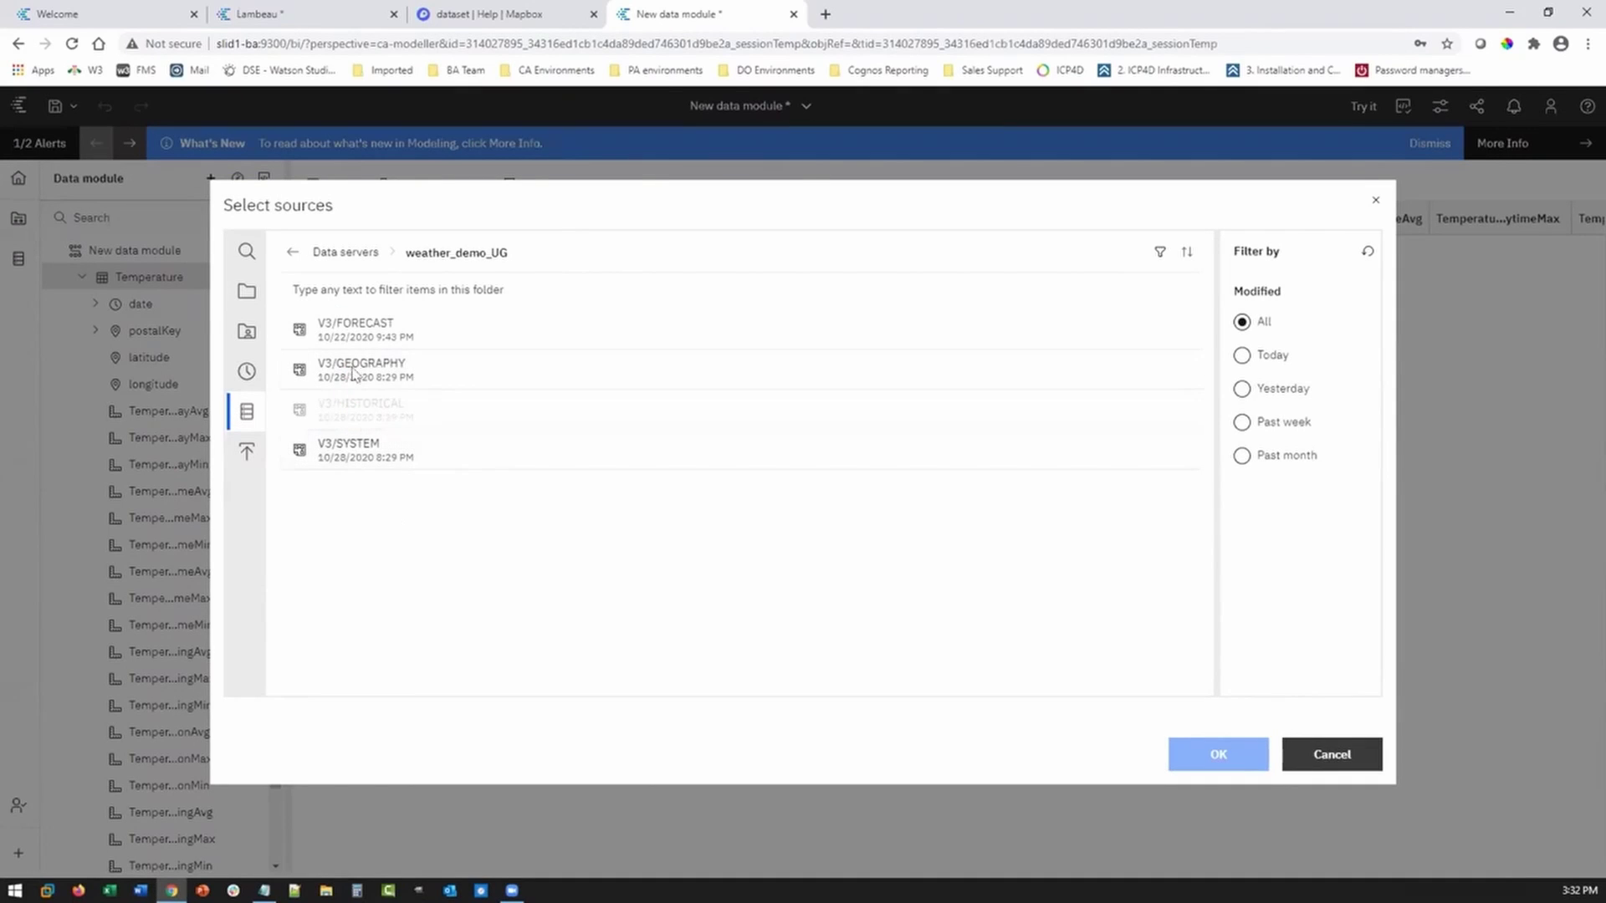
pyautogui.click(355, 372)
pyautogui.click(1205, 757)
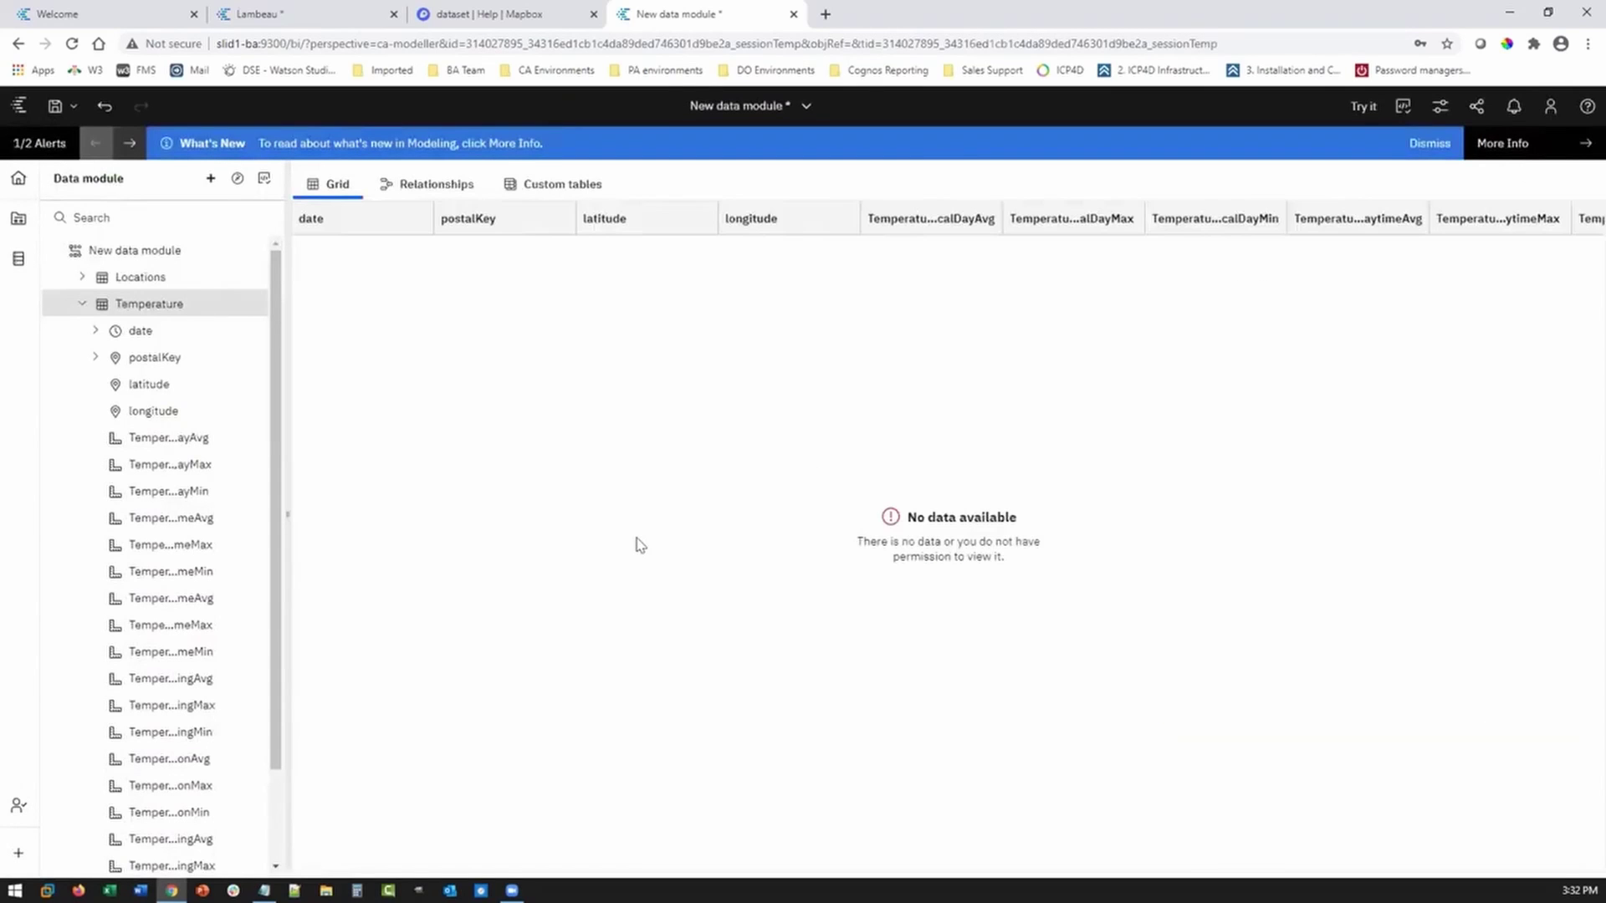
# Preview the Locations table and filter its country column to US
pyautogui.click(123, 279)
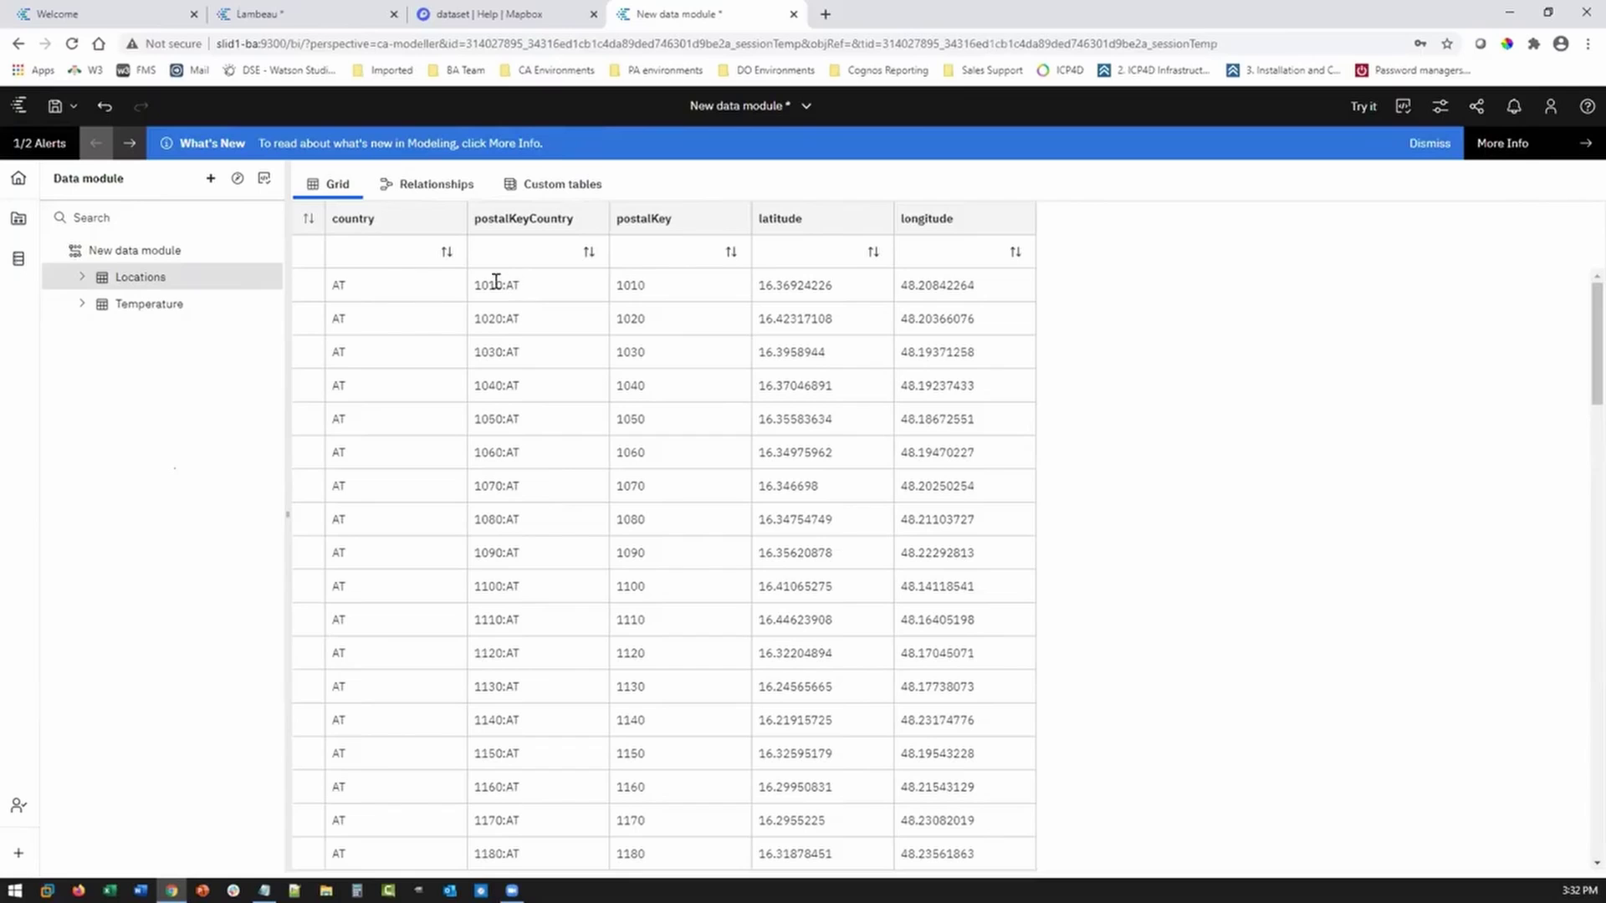
pyautogui.rightClick(423, 224)
pyautogui.click(463, 237)
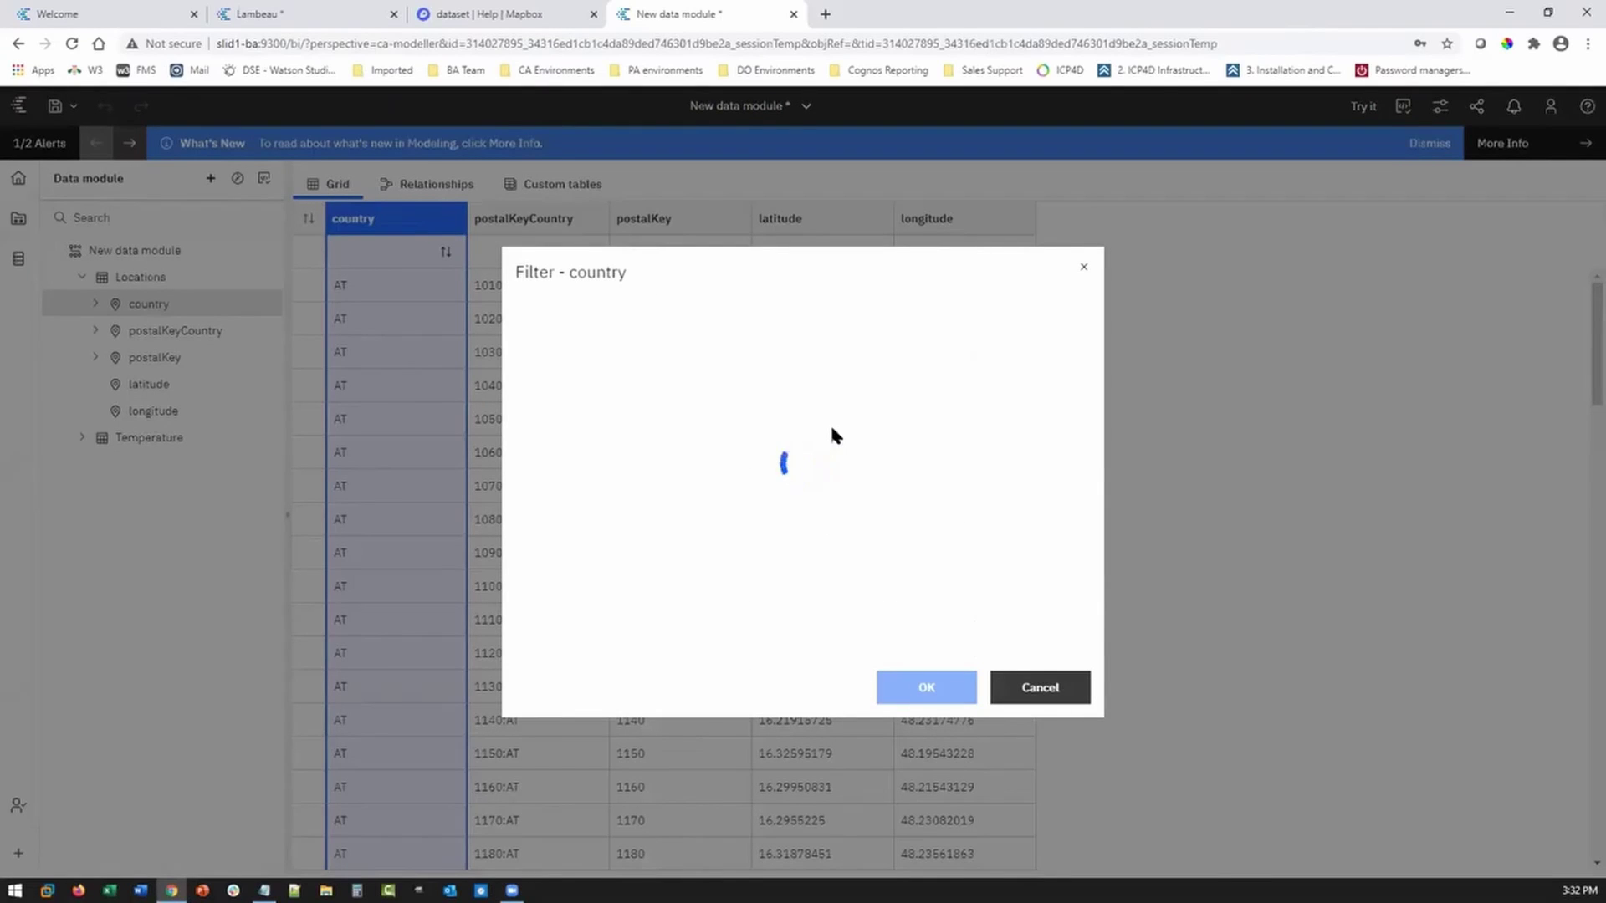
pyautogui.click(613, 352)
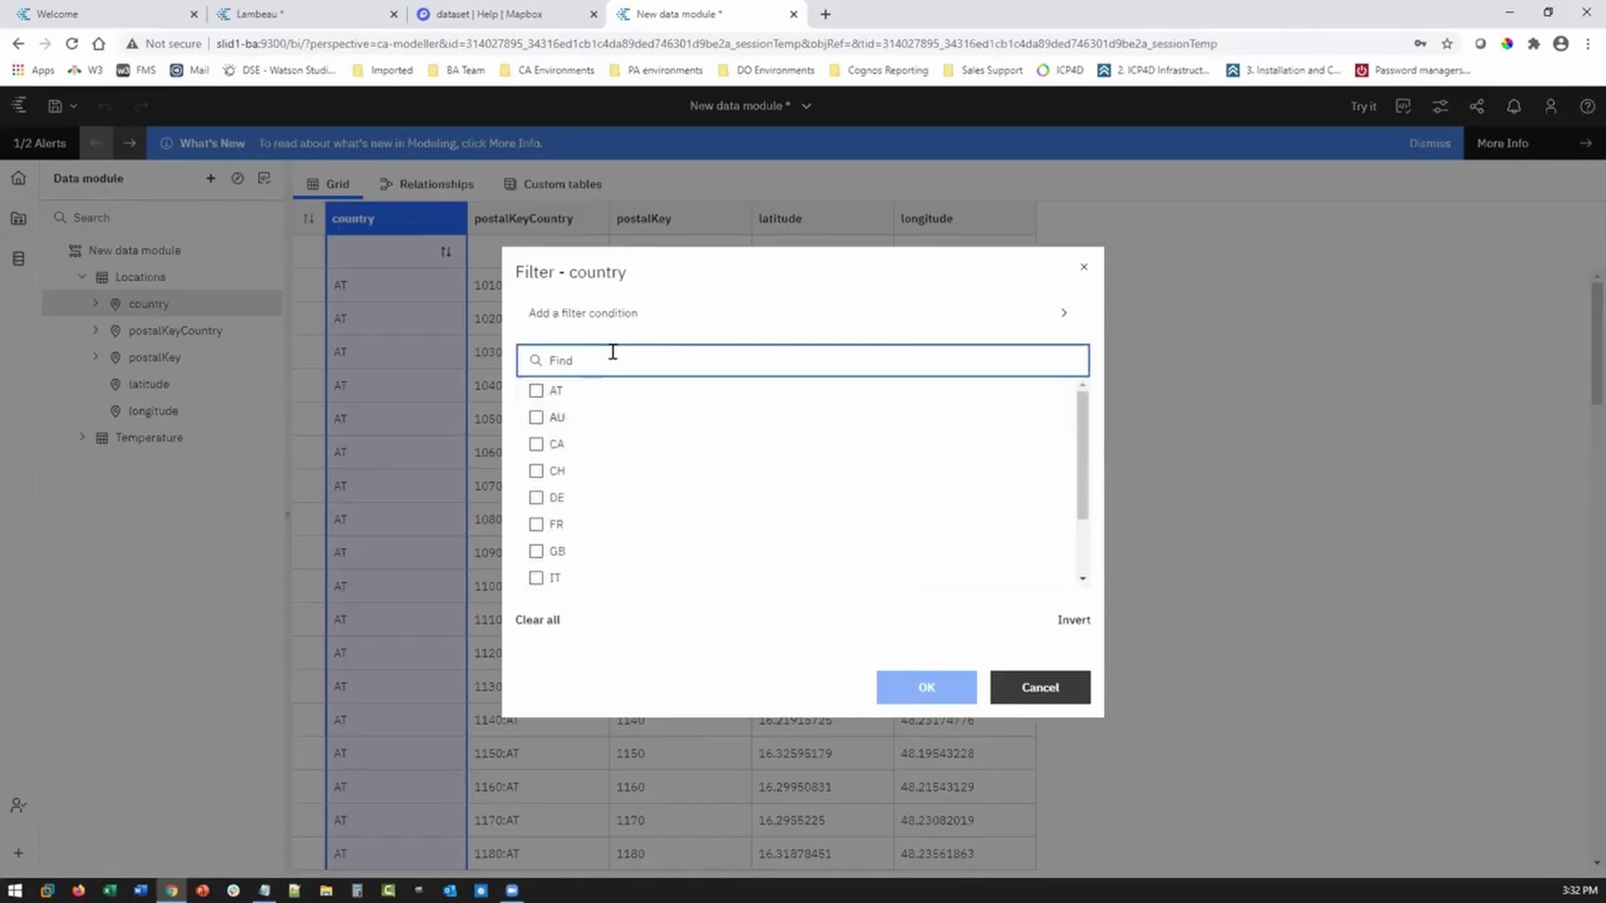
pyautogui.write('US')
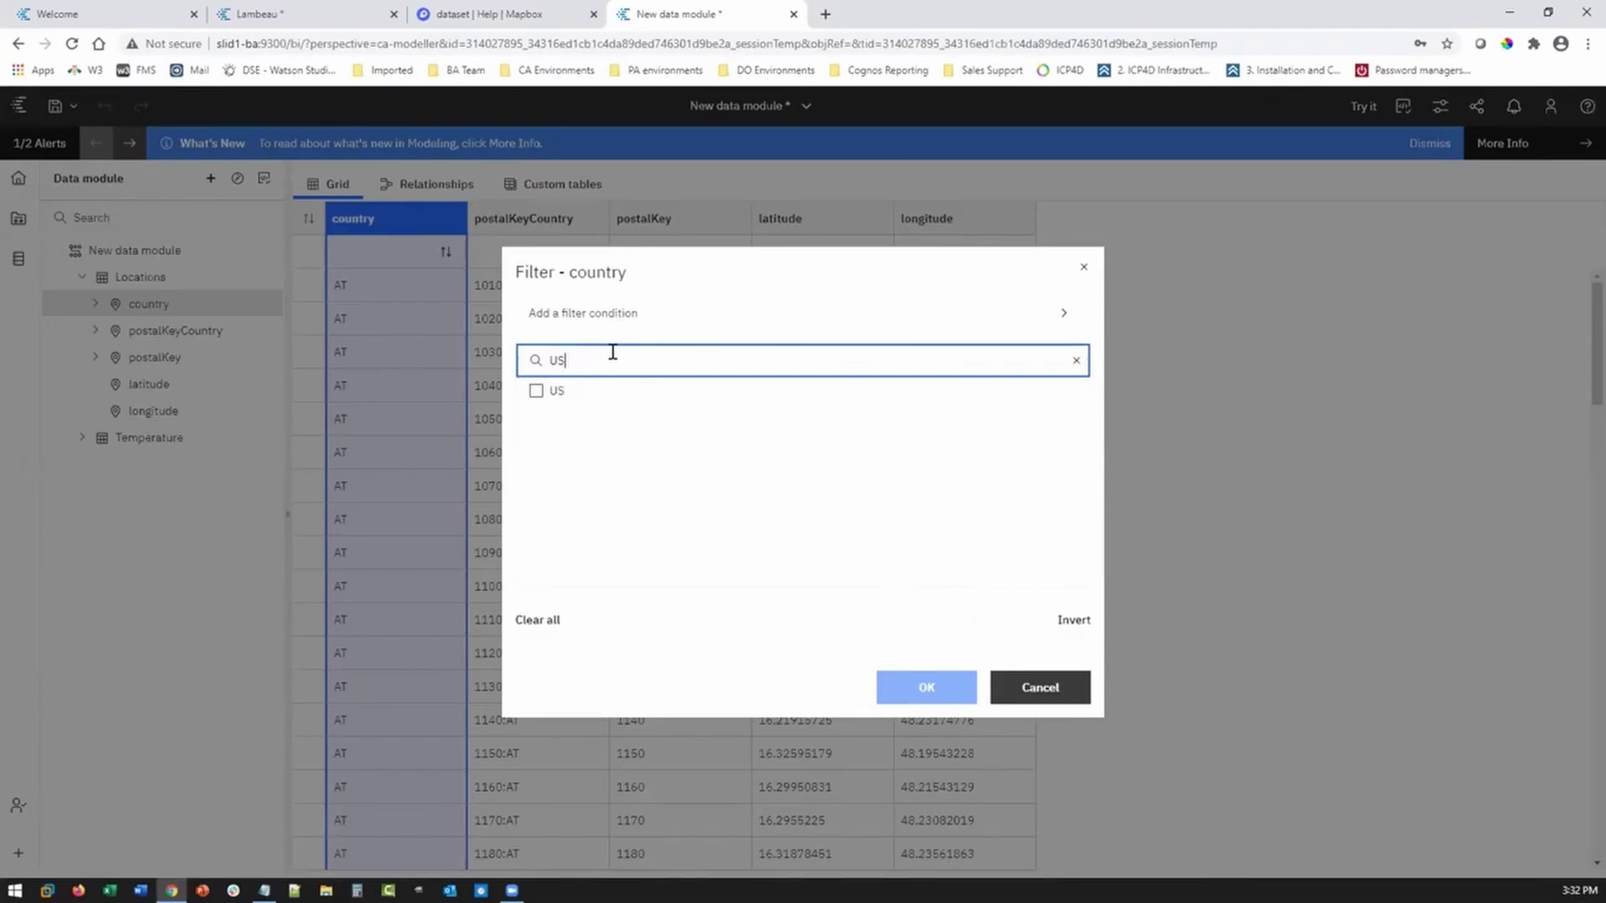
pyautogui.click(536, 391)
pyautogui.click(962, 688)
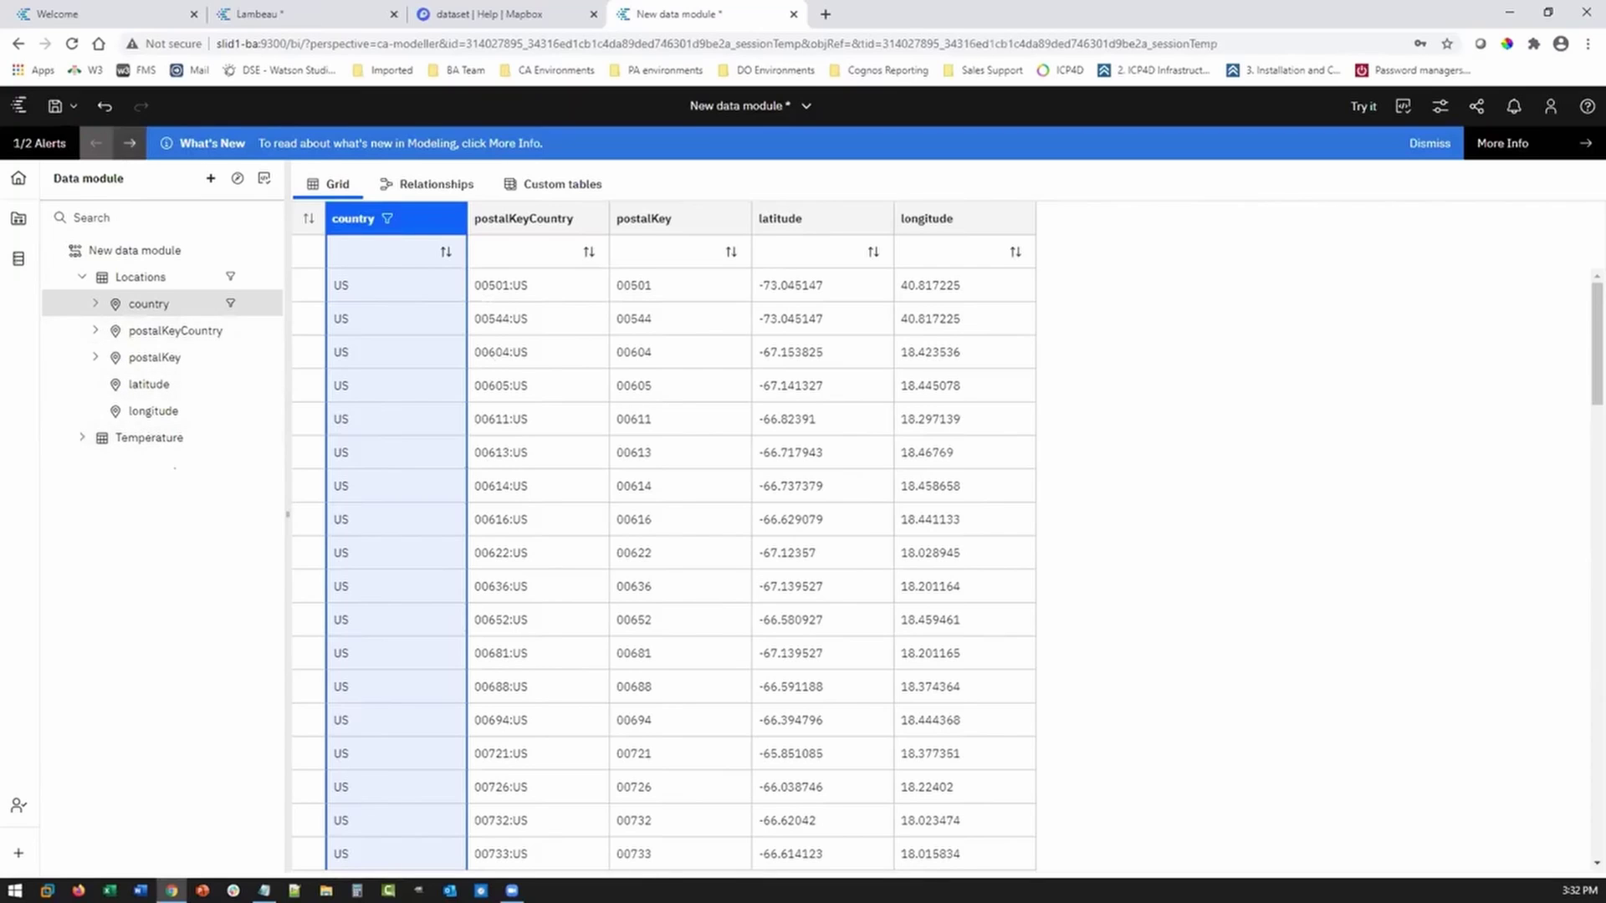
# Save the data module as "user group DM" in Team content > _Demo material > The Weather Company, an IBM Business
pyautogui.click(50, 107)
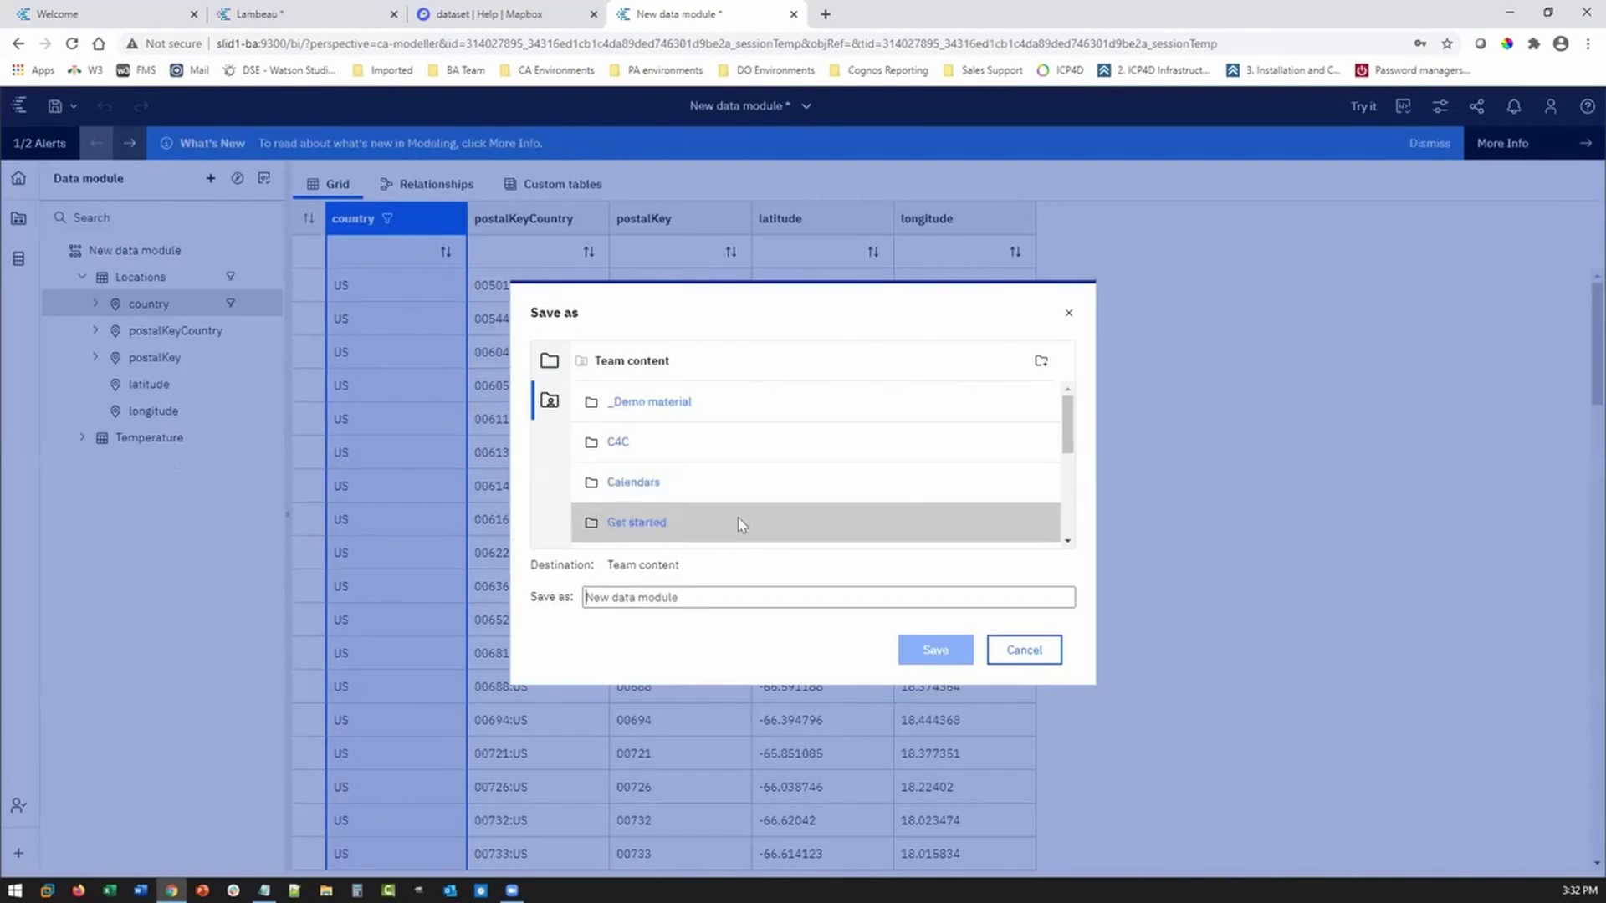
pyautogui.click(548, 361)
pyautogui.click(549, 401)
pyautogui.click(631, 402)
pyautogui.scroll(-3, 669, 485)
pyautogui.scroll(3, 706, 485)
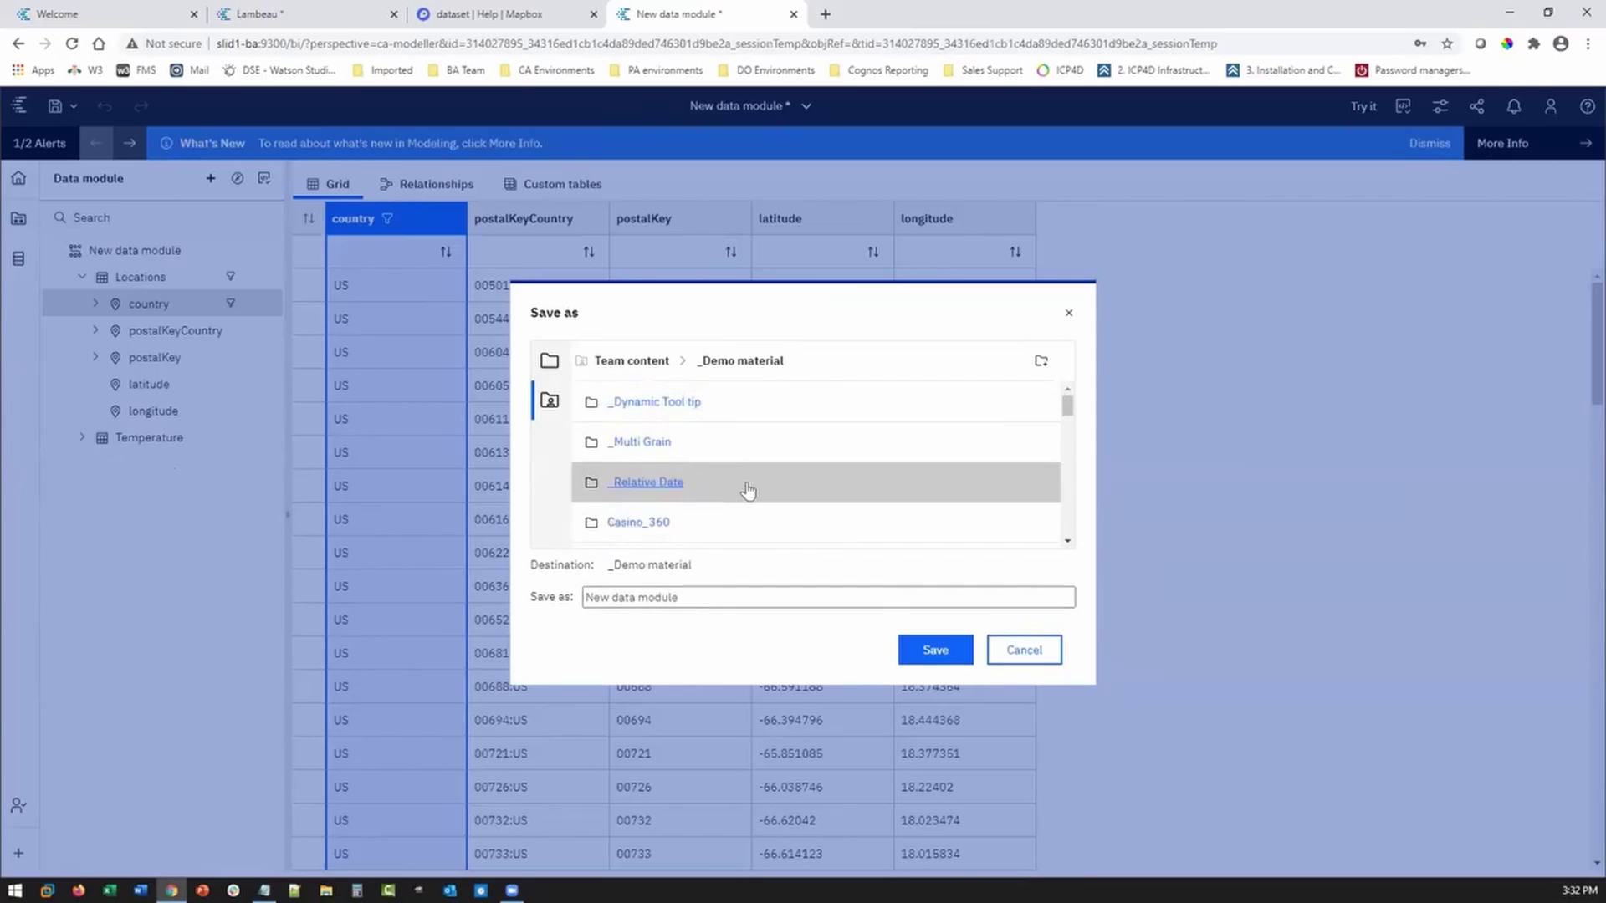
pyautogui.scroll(-5, 746, 481)
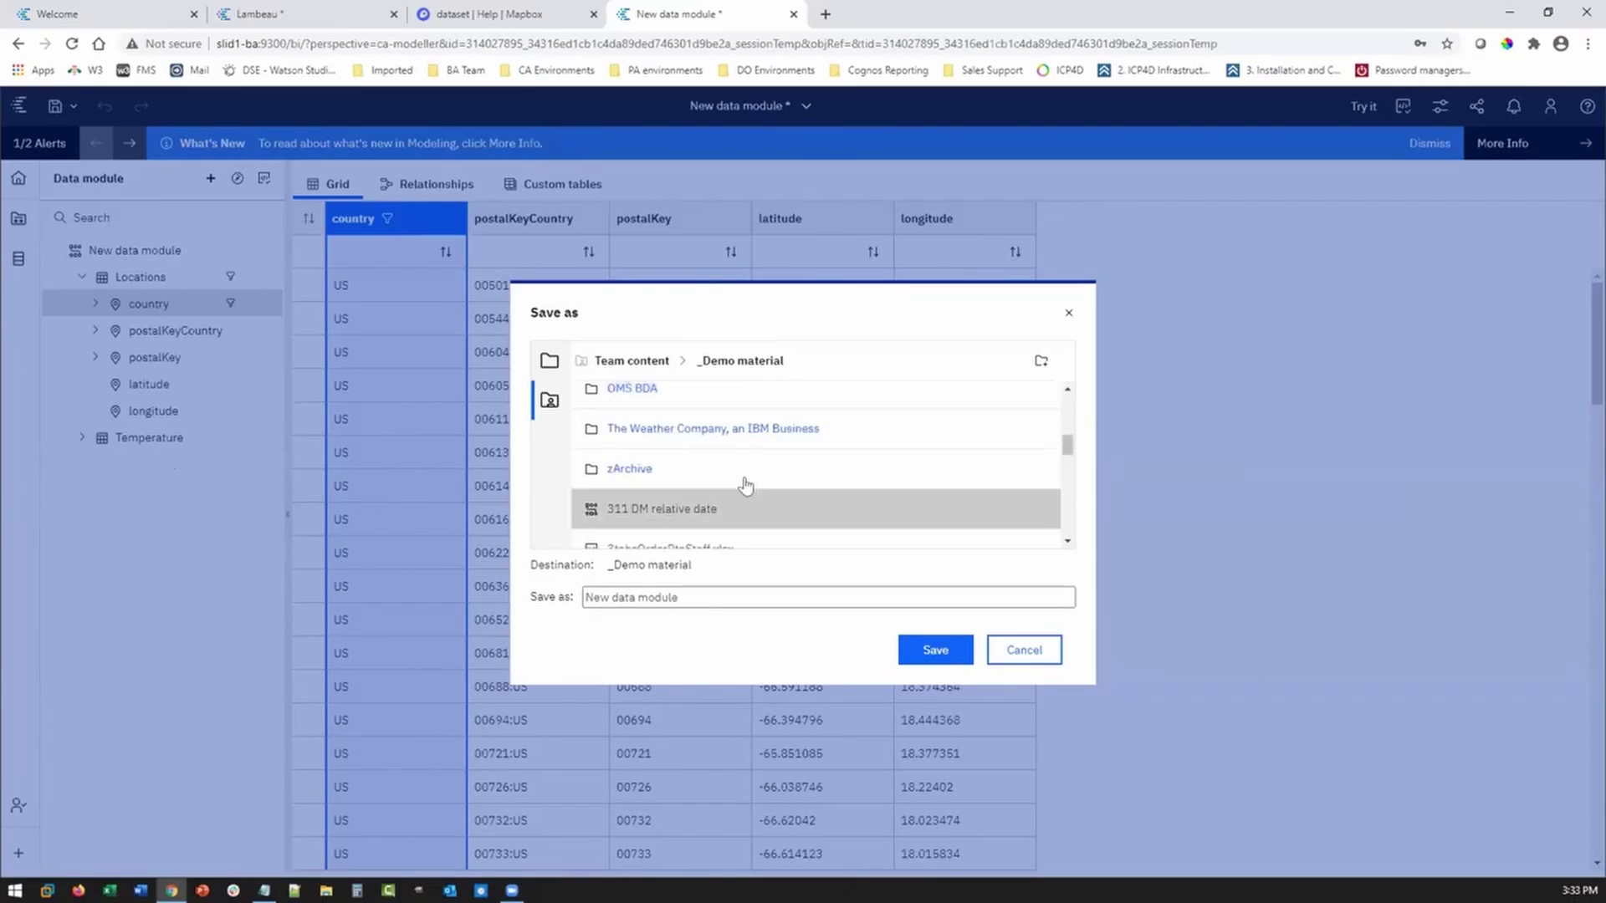
pyautogui.click(742, 429)
pyautogui.moveTo(679, 597); pyautogui.dragTo(563, 593)
pyautogui.write('user grou')
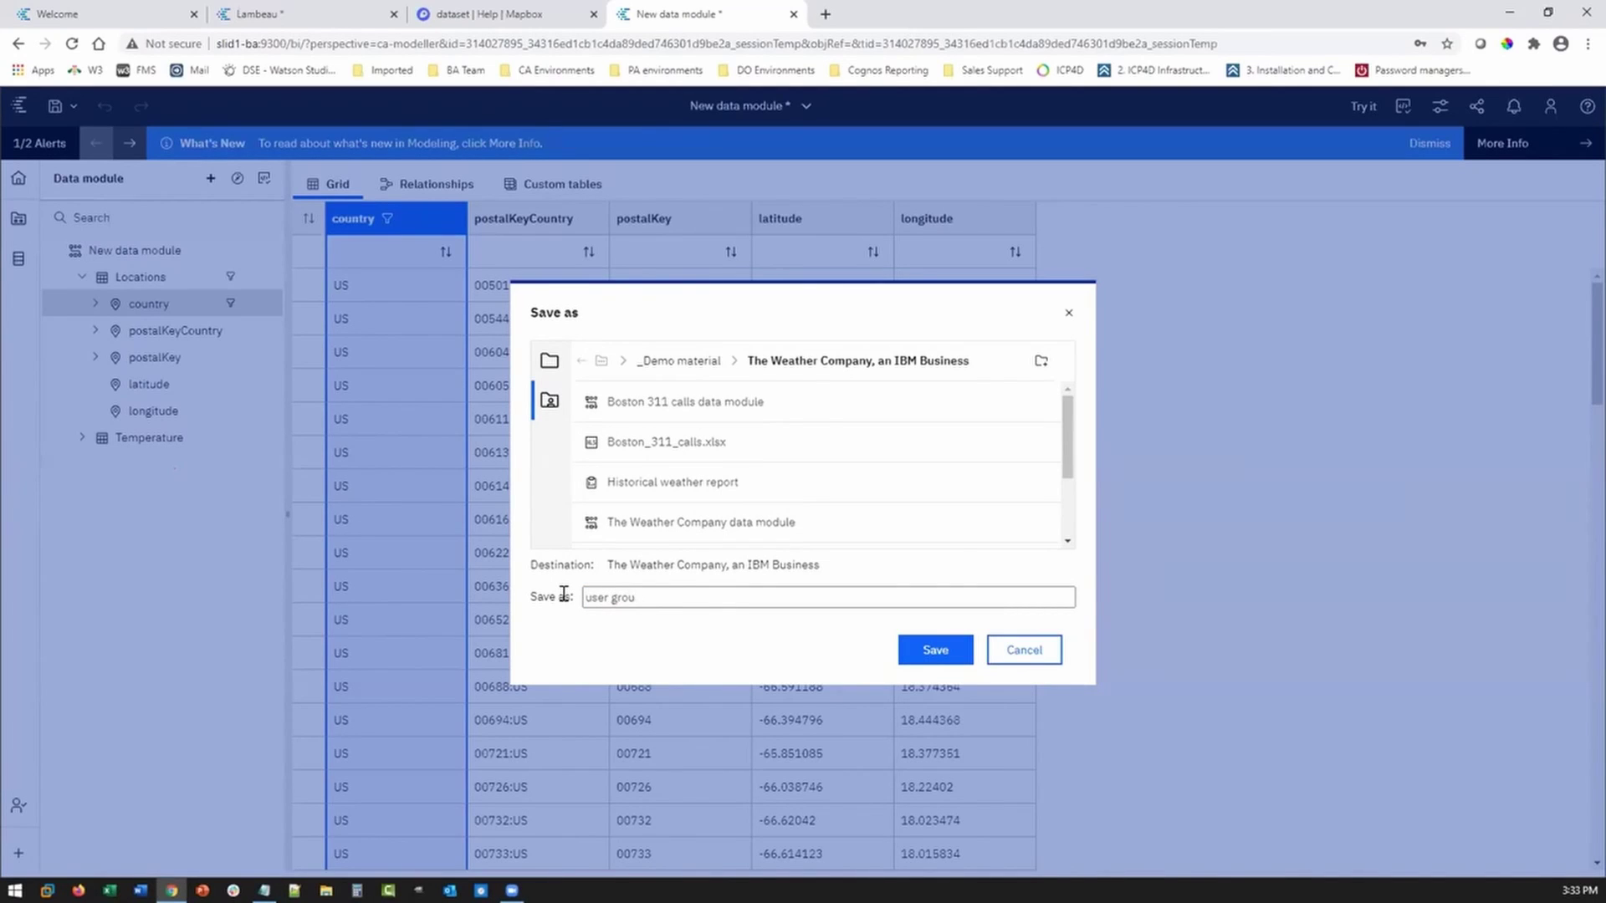
pyautogui.write('p DM')
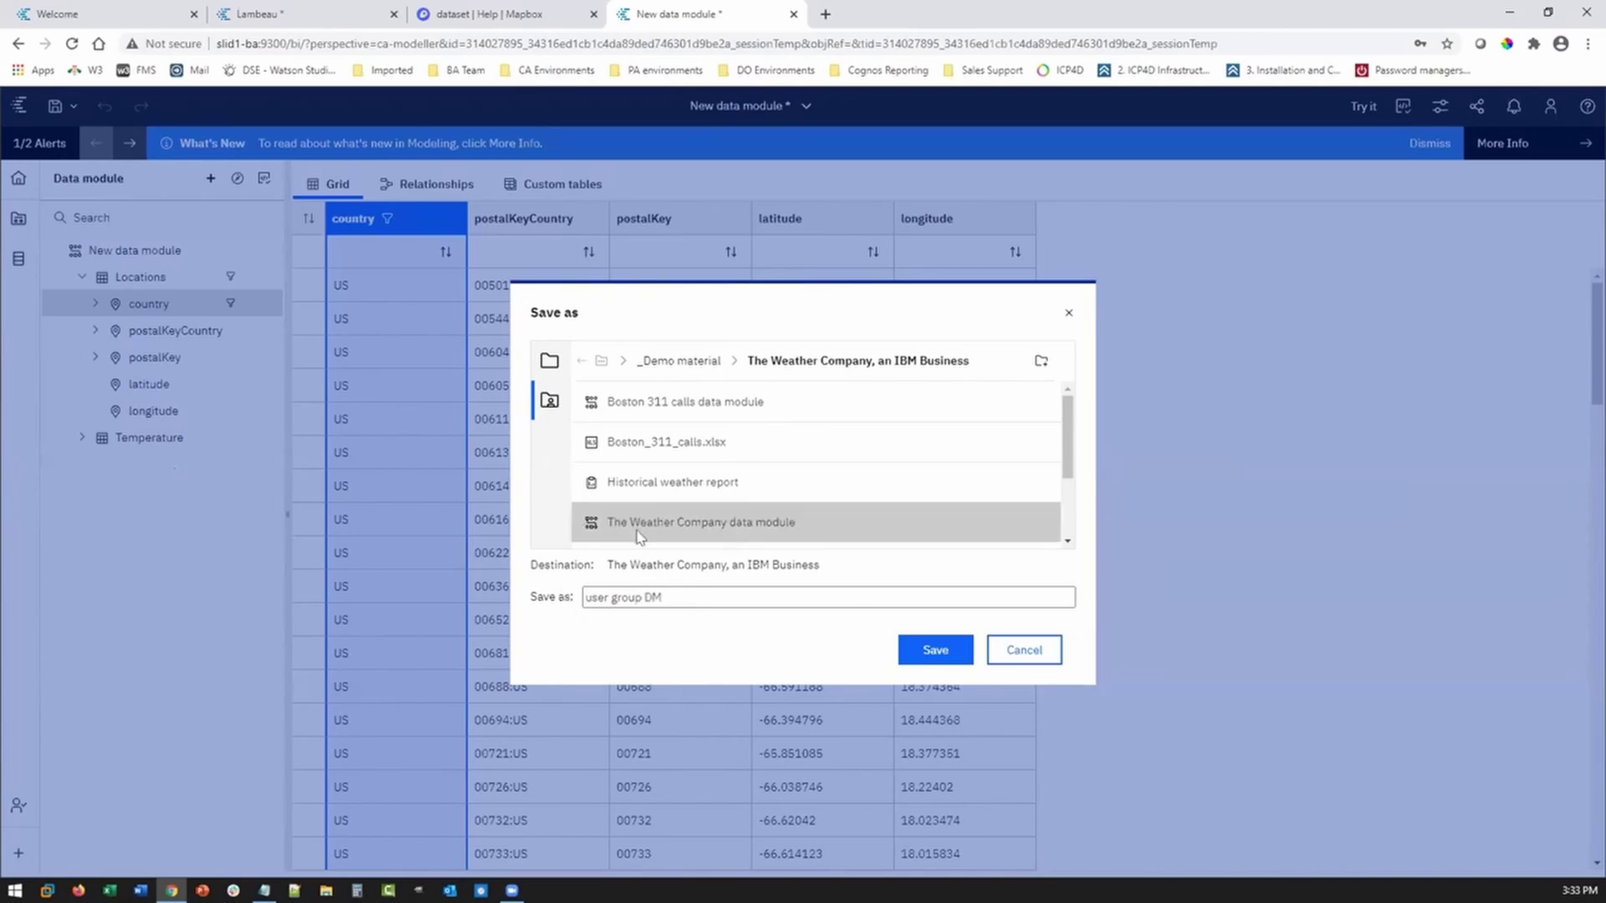
pyautogui.click(937, 650)
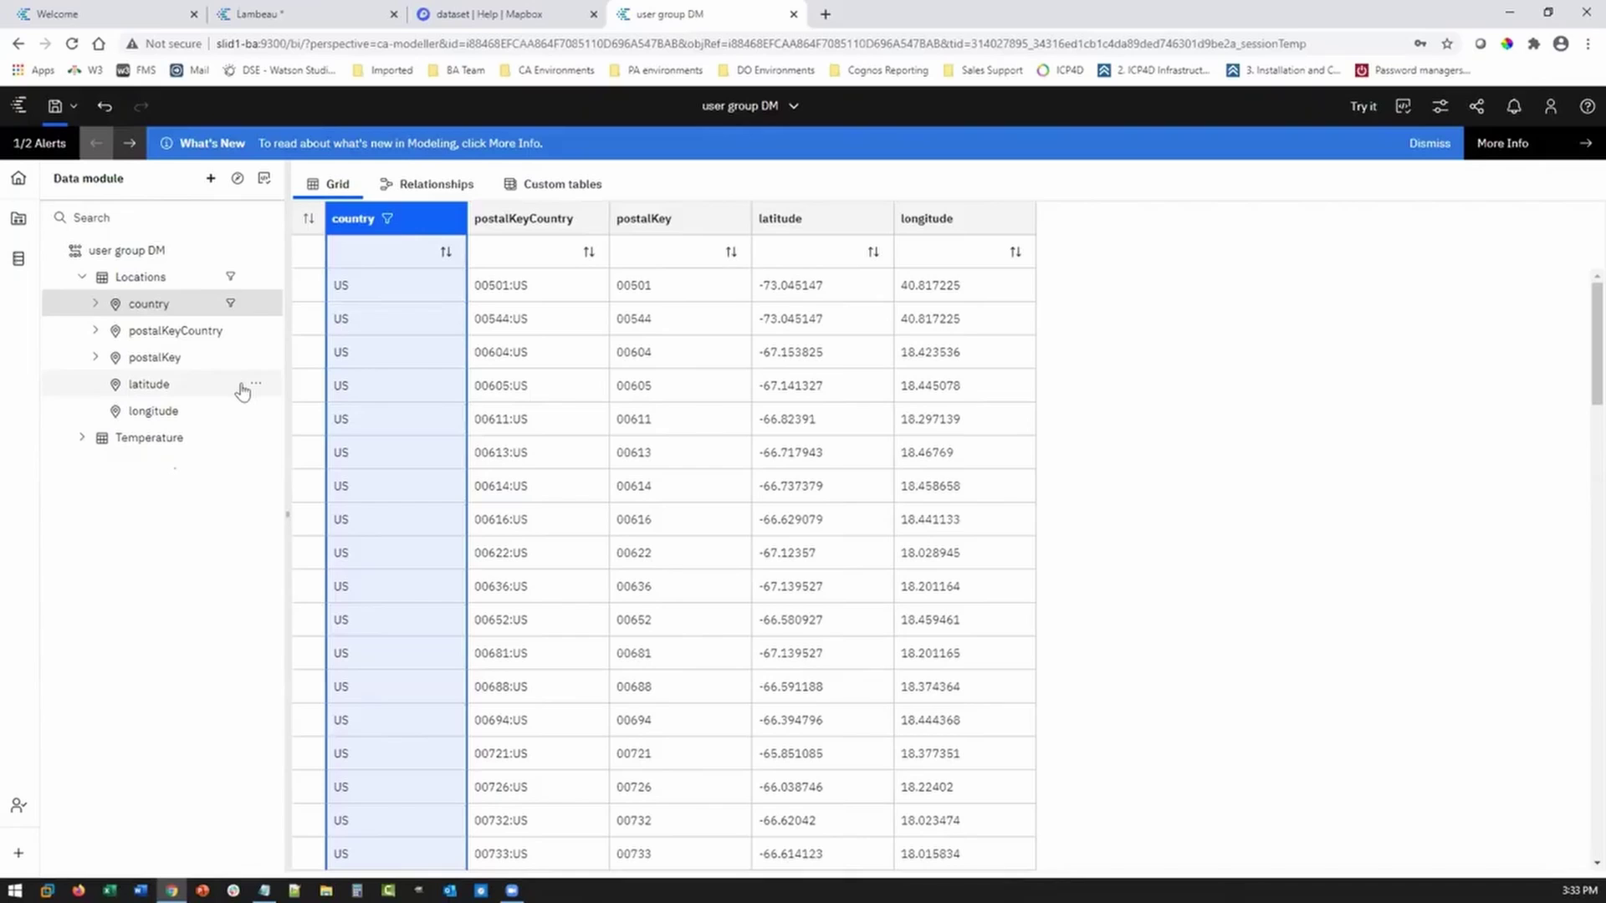
# Add us_postal_codes-TWC.xlsx from the team folder The Weather Company, an IBM Business as a new source
pyautogui.click(211, 178)
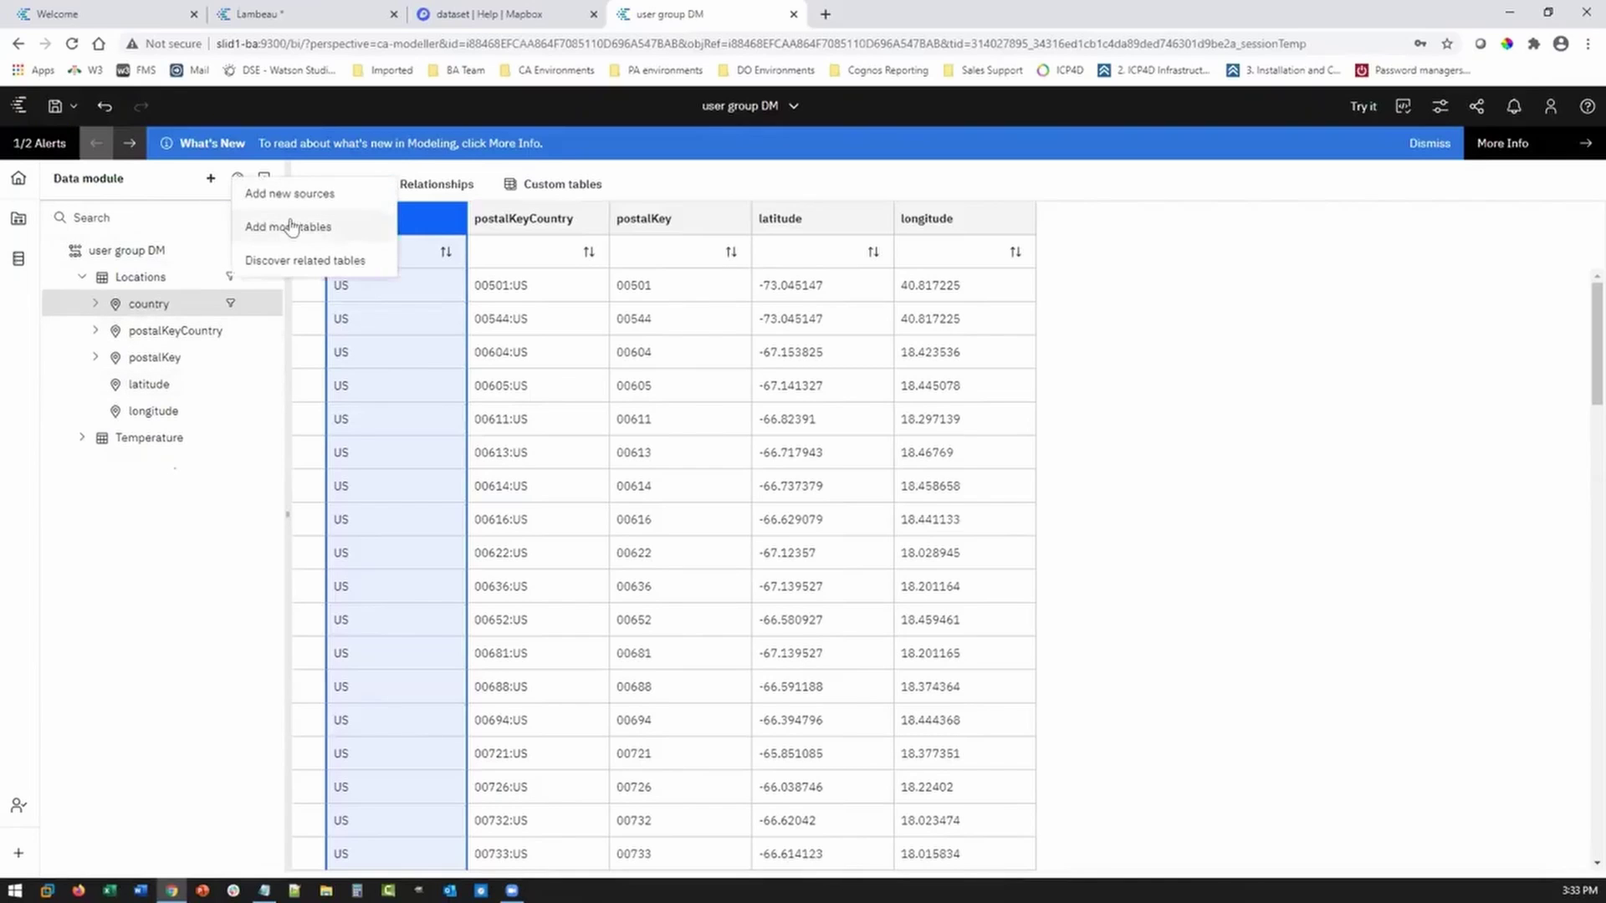
pyautogui.click(284, 193)
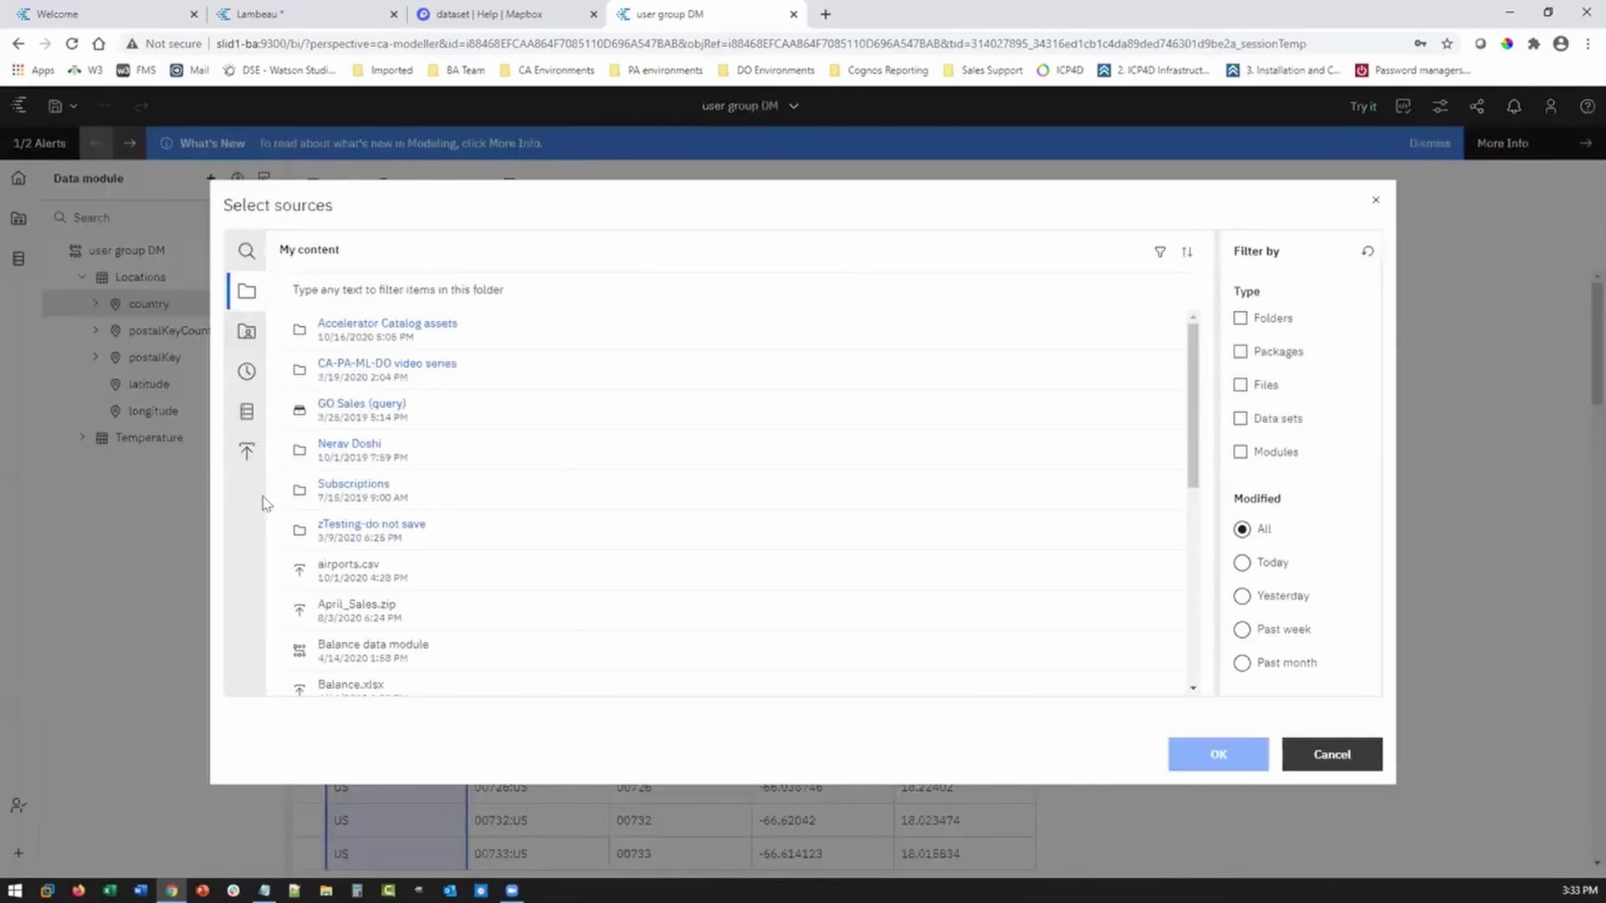
pyautogui.click(247, 331)
pyautogui.click(359, 328)
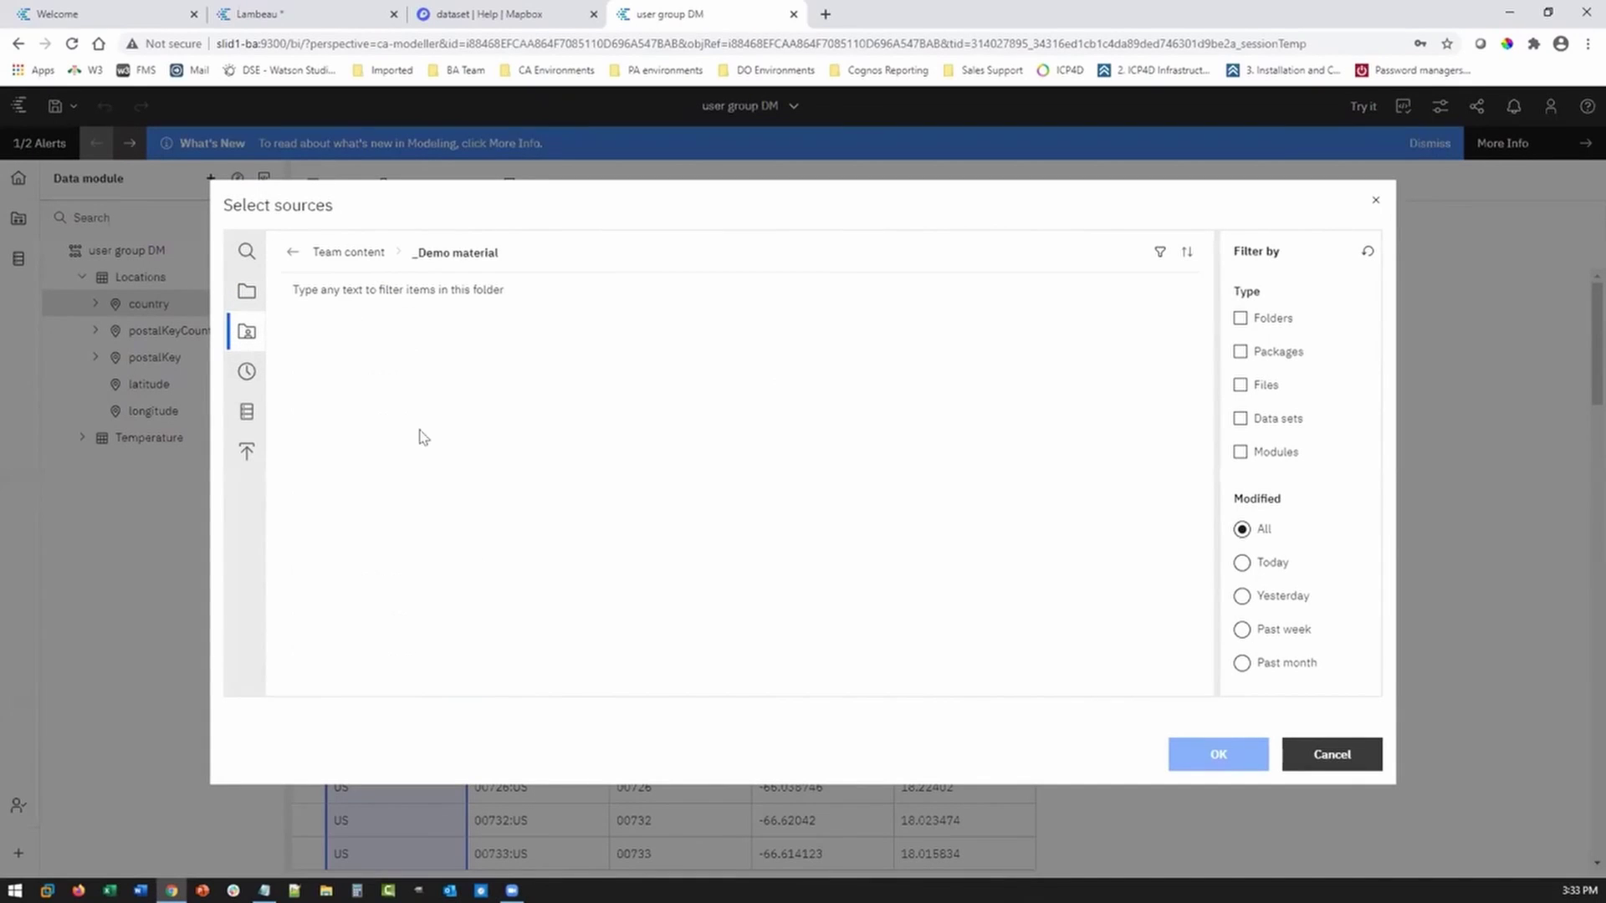
pyautogui.scroll(-3, 372, 468)
pyautogui.click(359, 441)
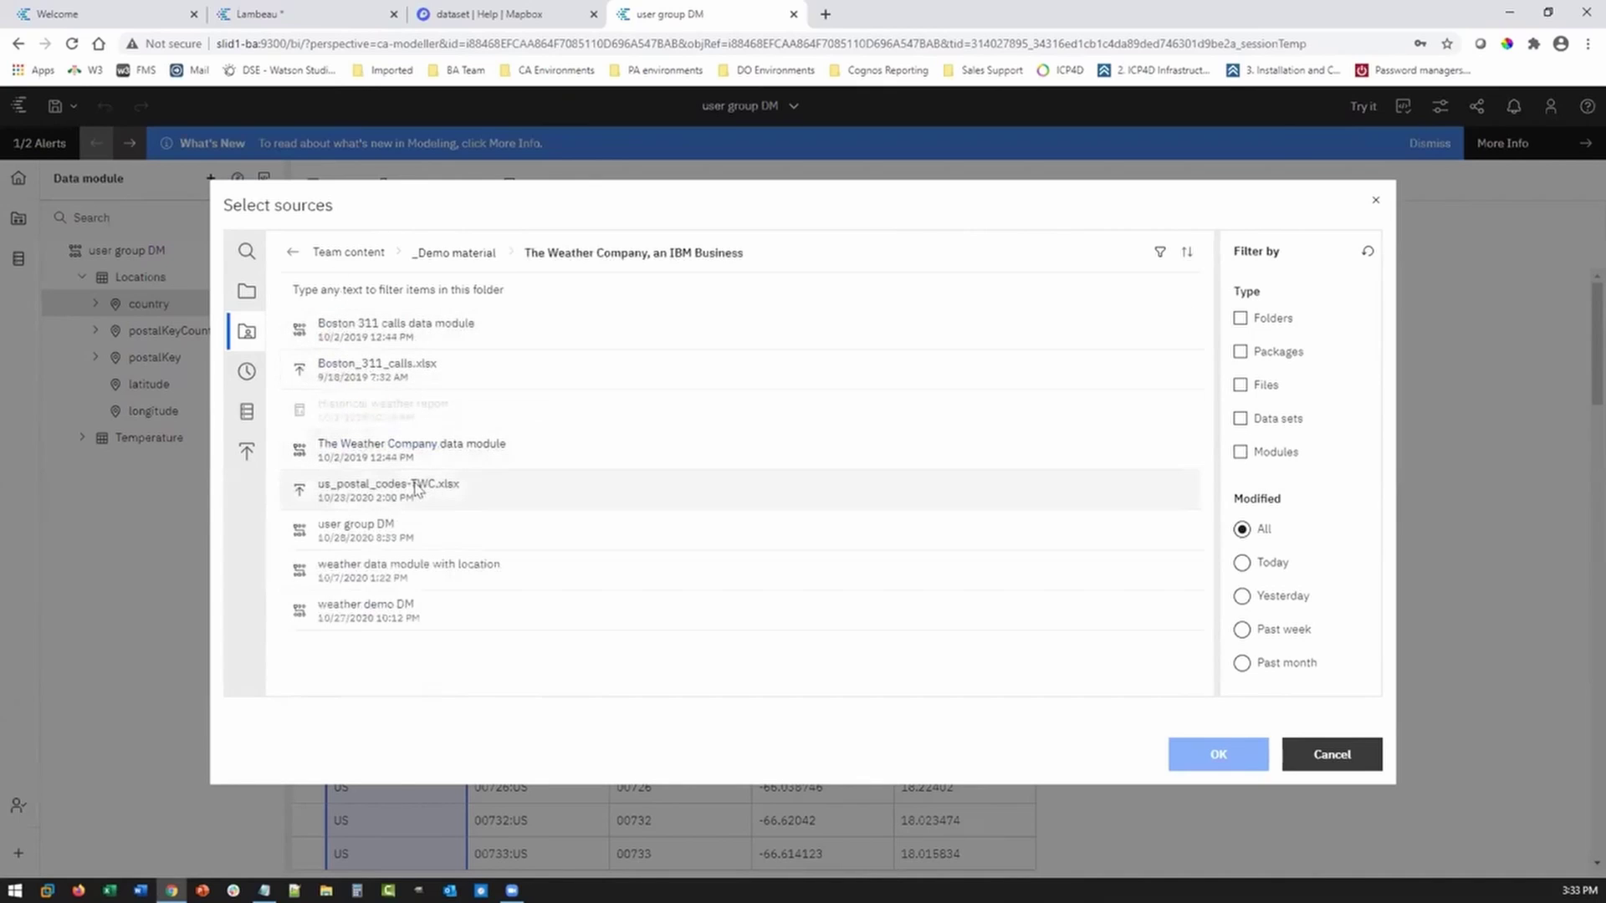
pyautogui.click(417, 490)
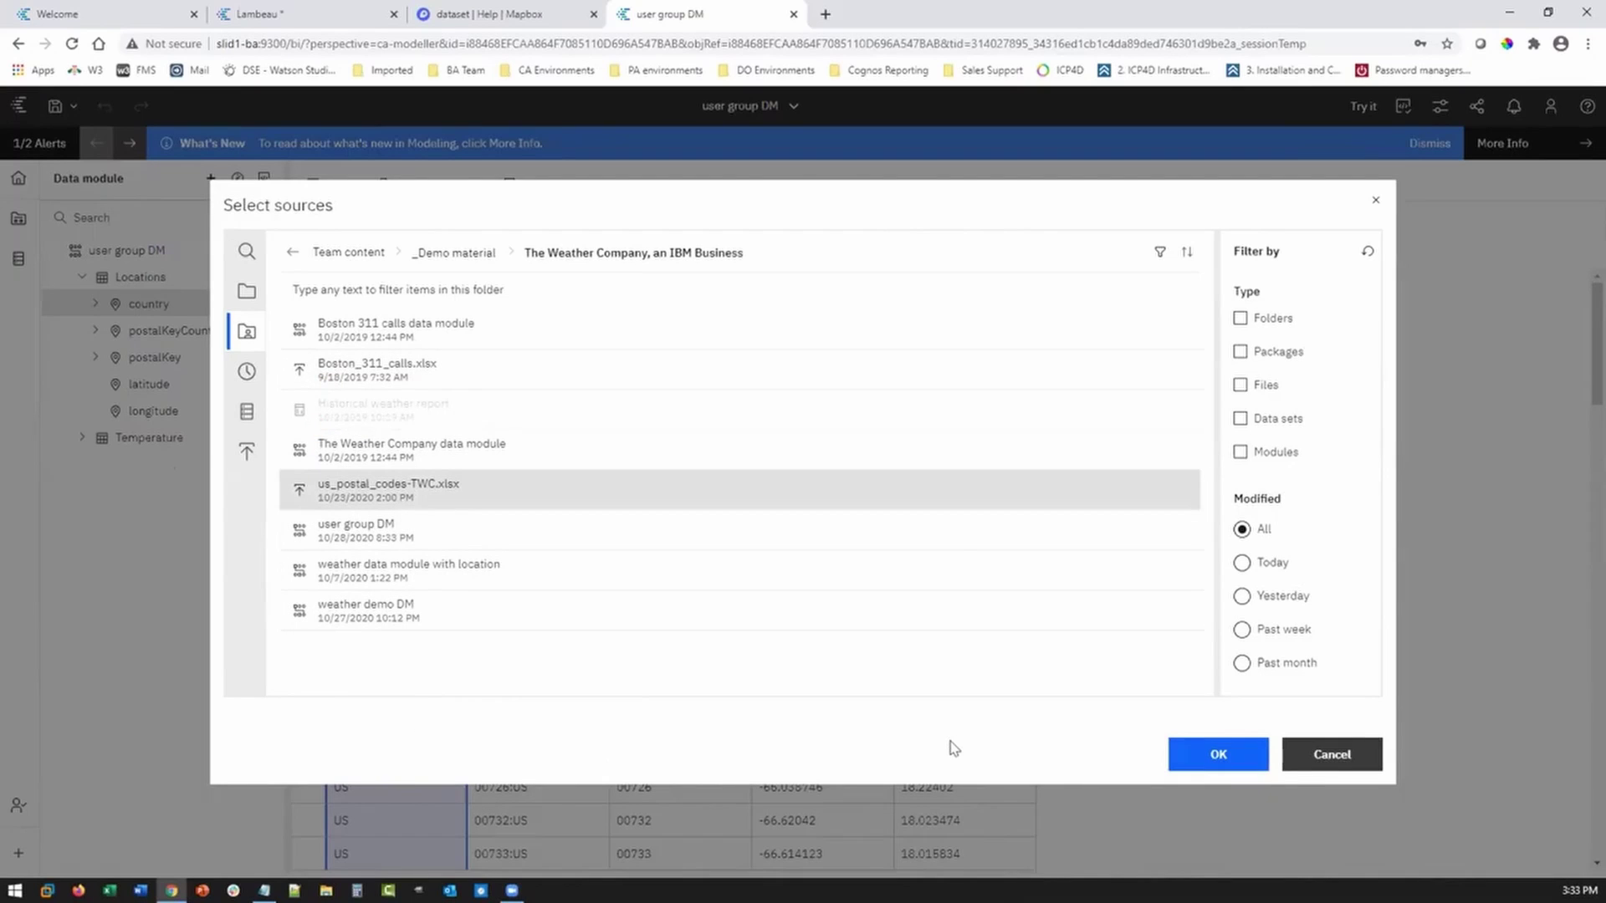
pyautogui.click(1217, 756)
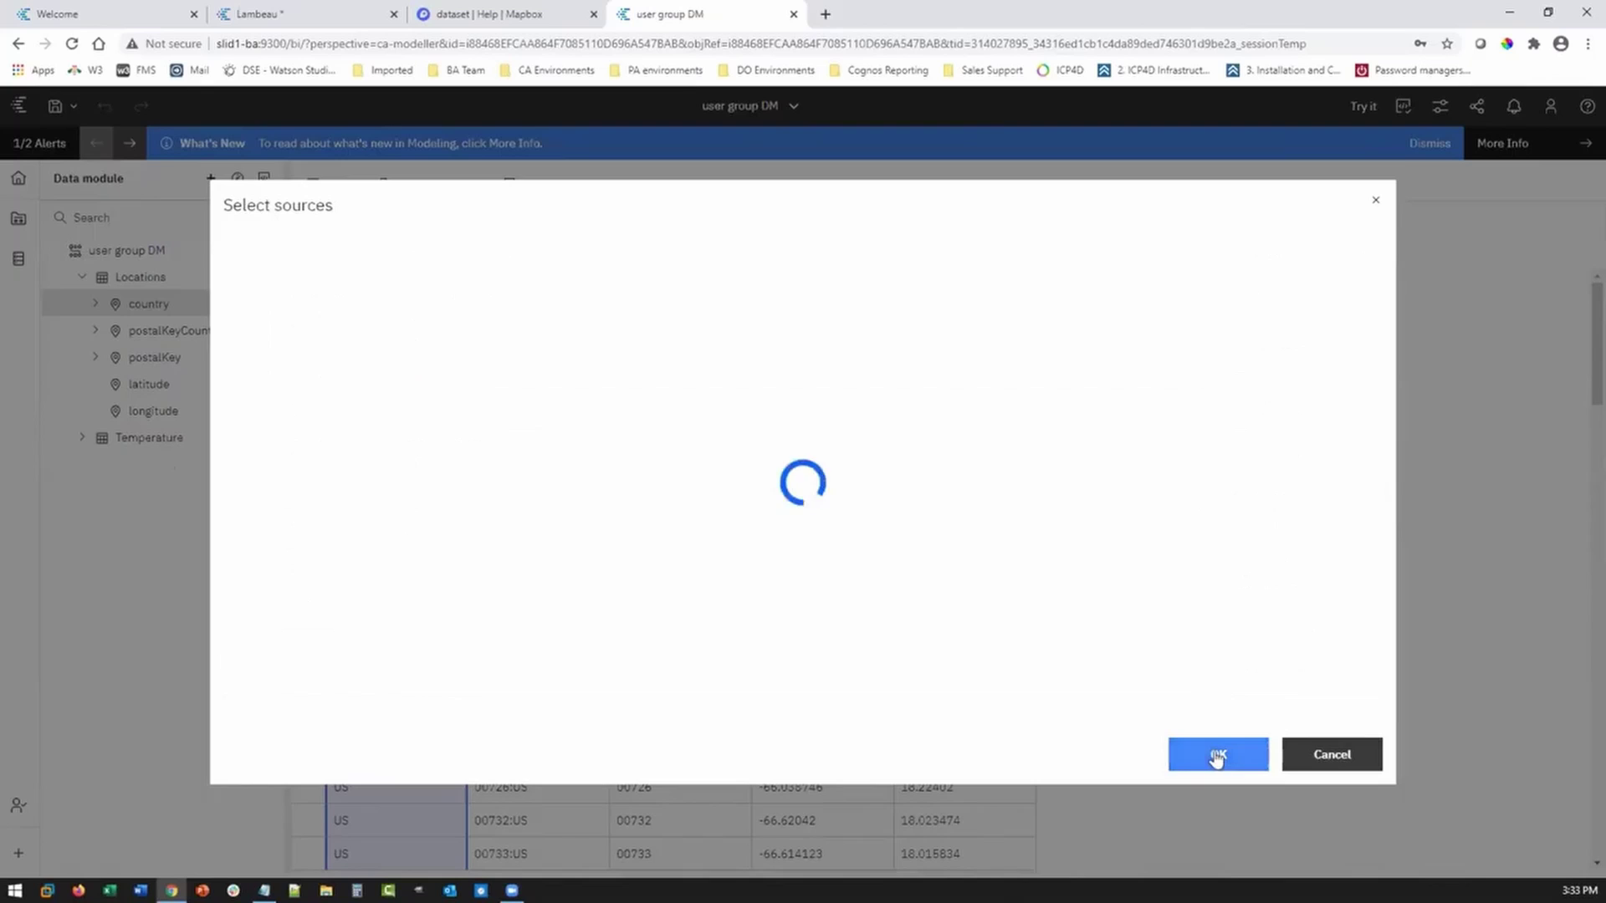
# Manually select the top 10 cities table for the data module and review its columns in the grid
pyautogui.click(691, 505)
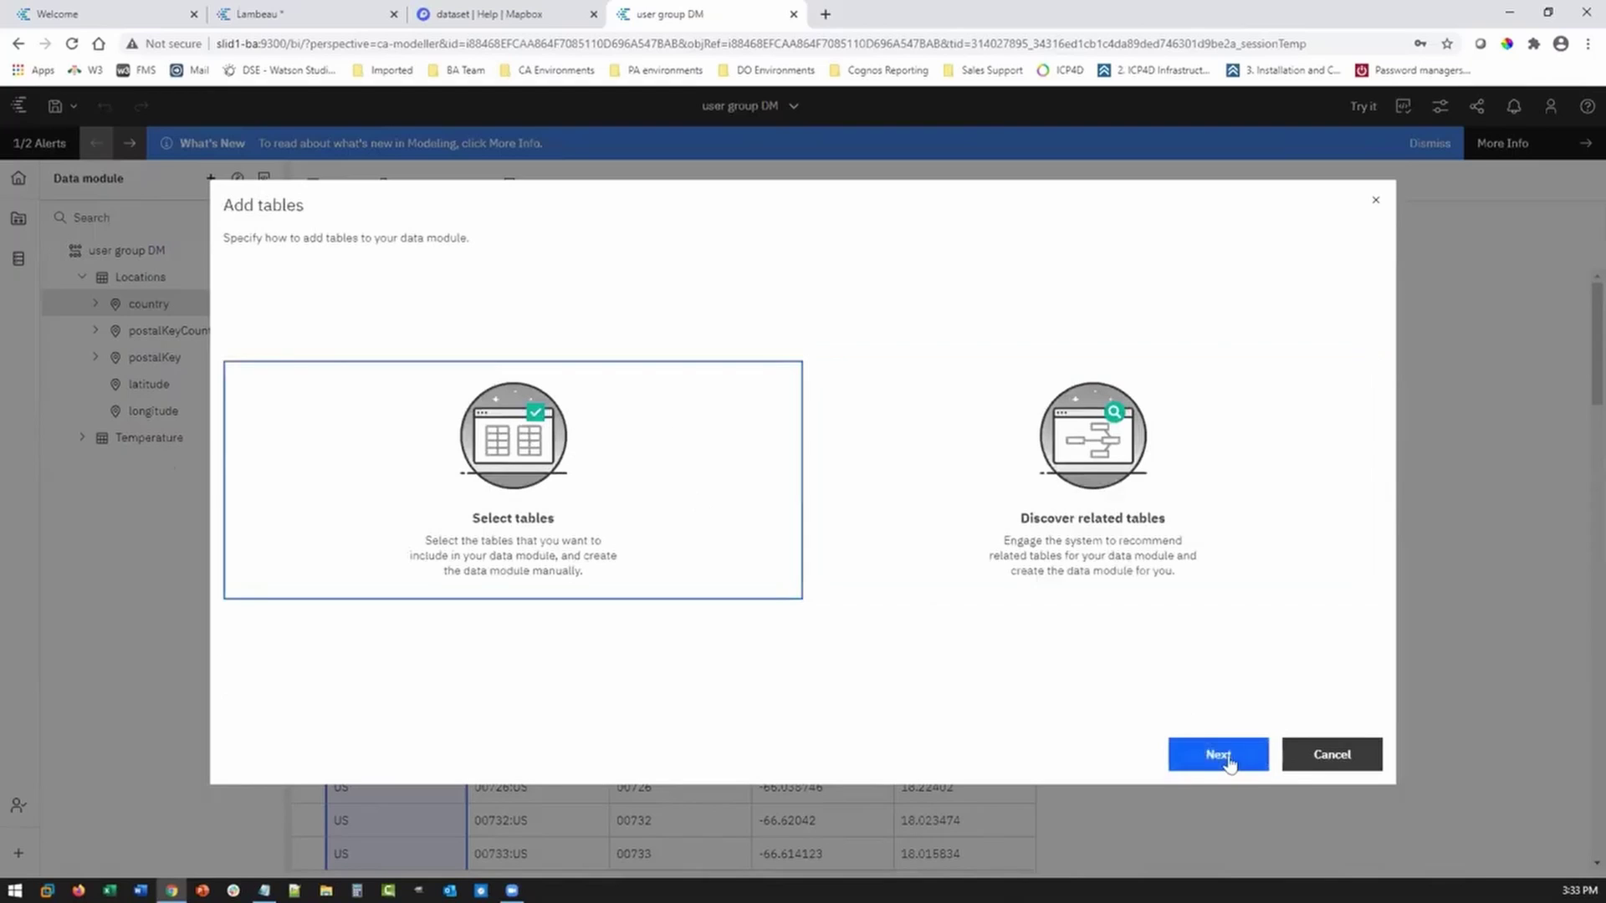
pyautogui.click(1219, 756)
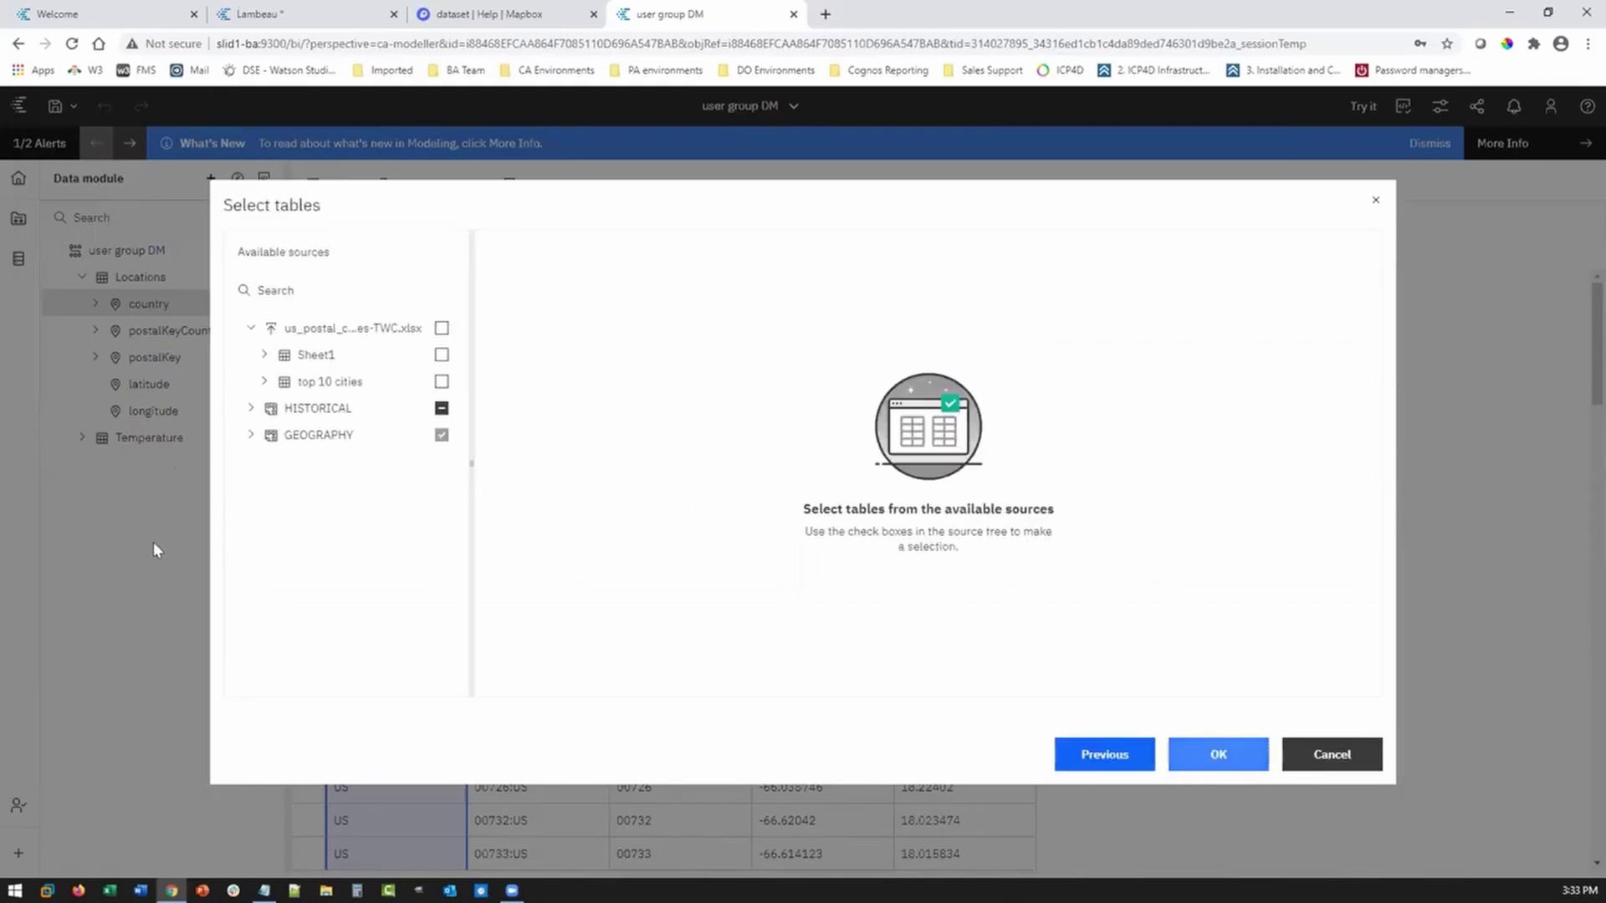
pyautogui.click(441, 382)
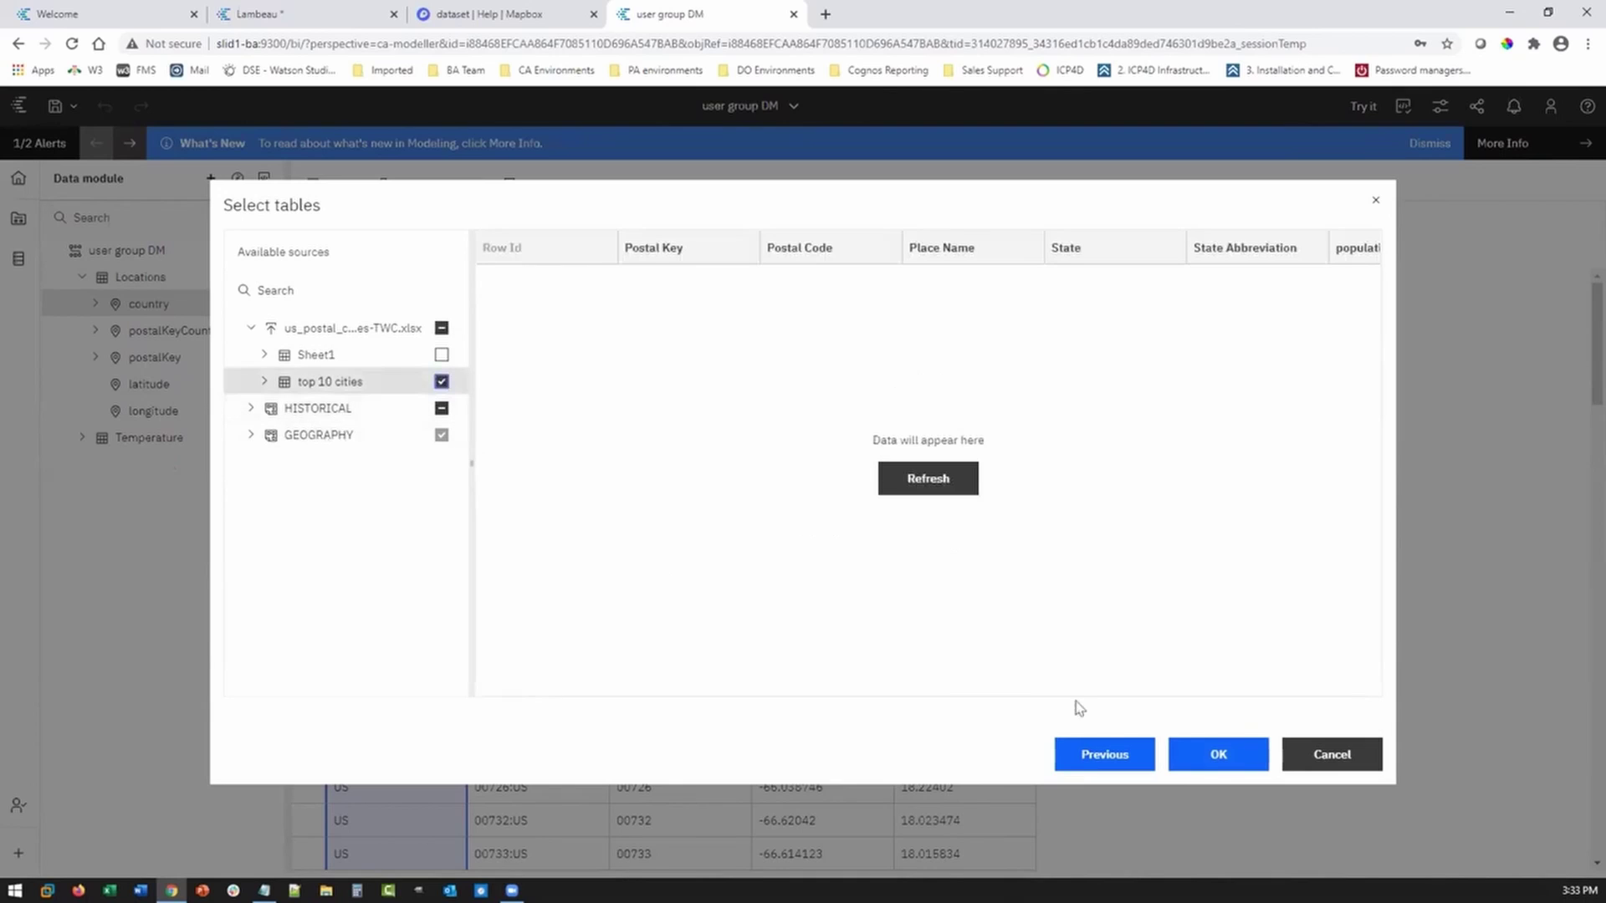
pyautogui.click(1216, 756)
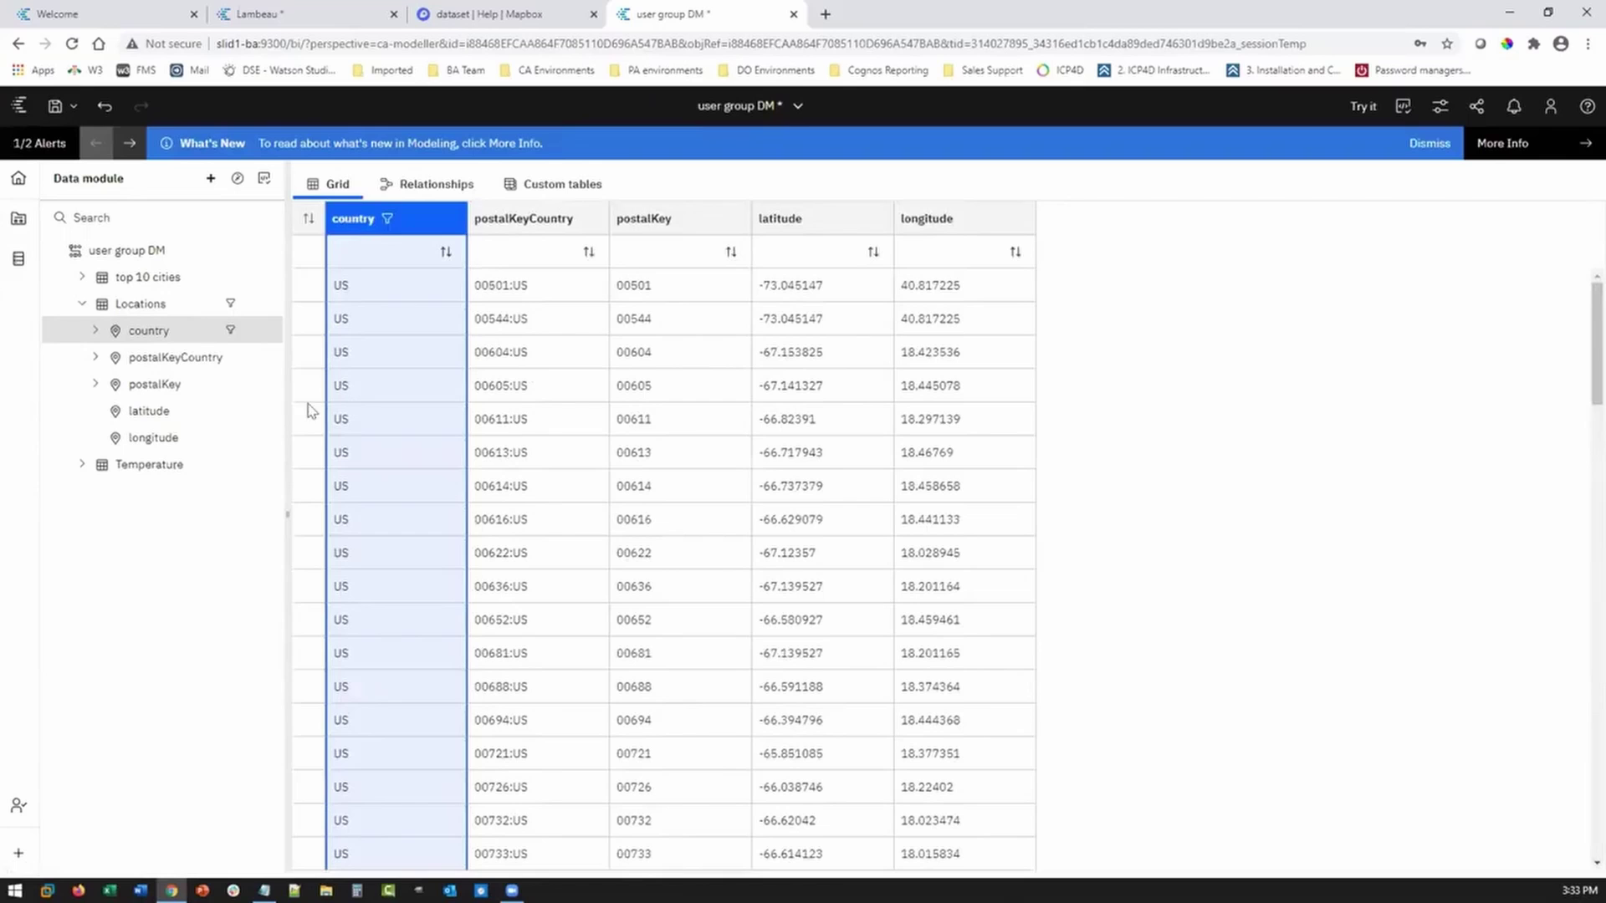
pyautogui.click(148, 277)
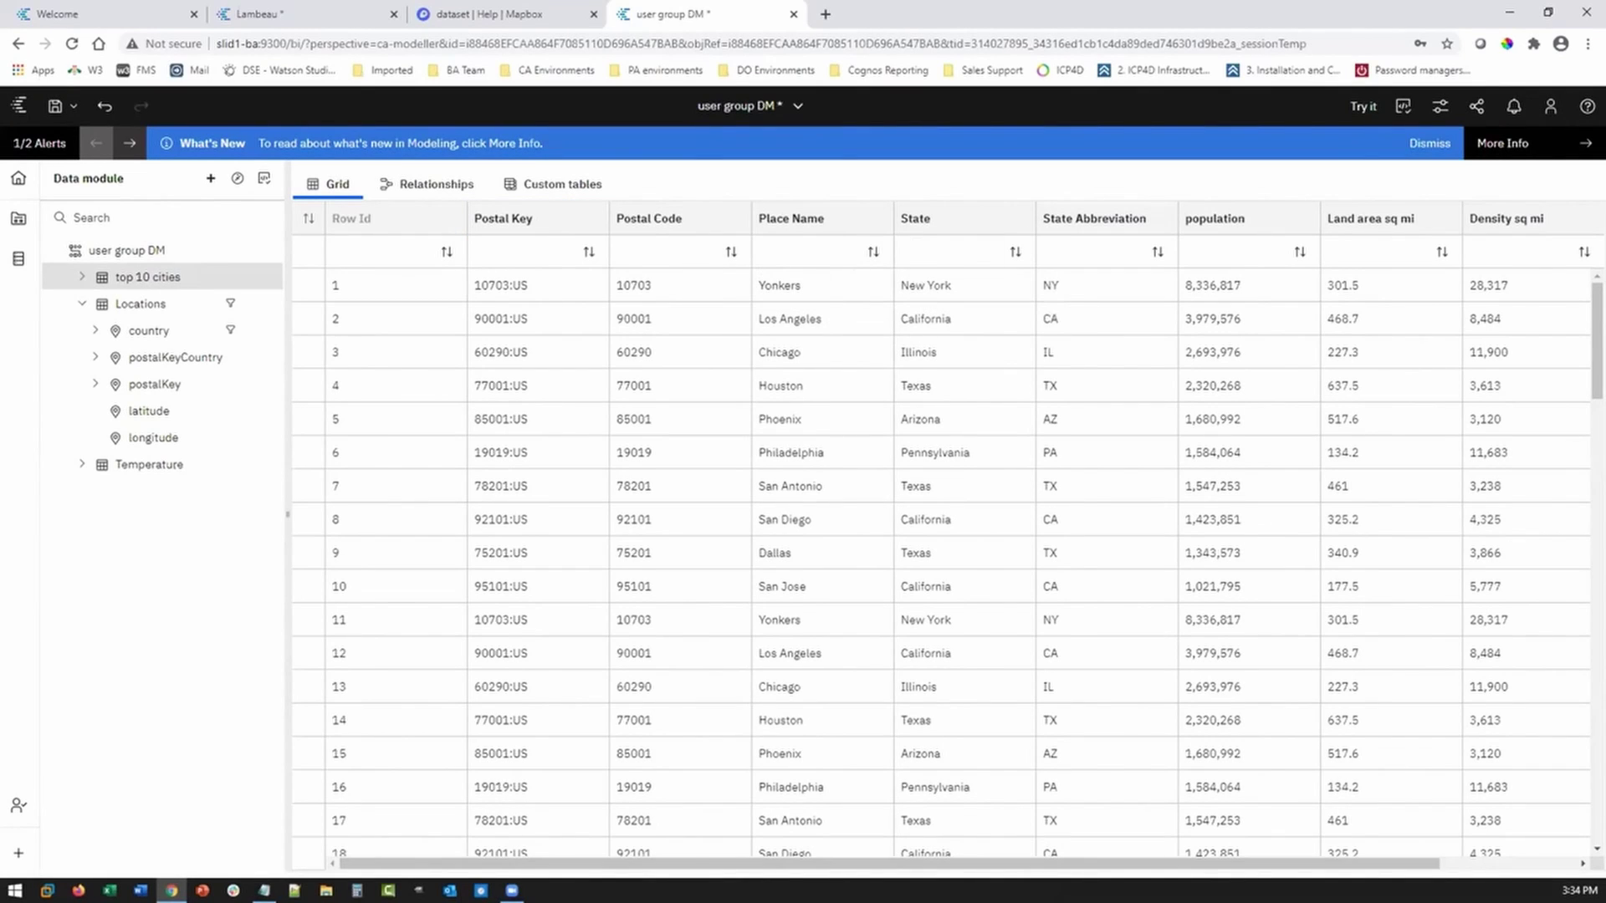
pyautogui.hscroll(3, 1217, 793)
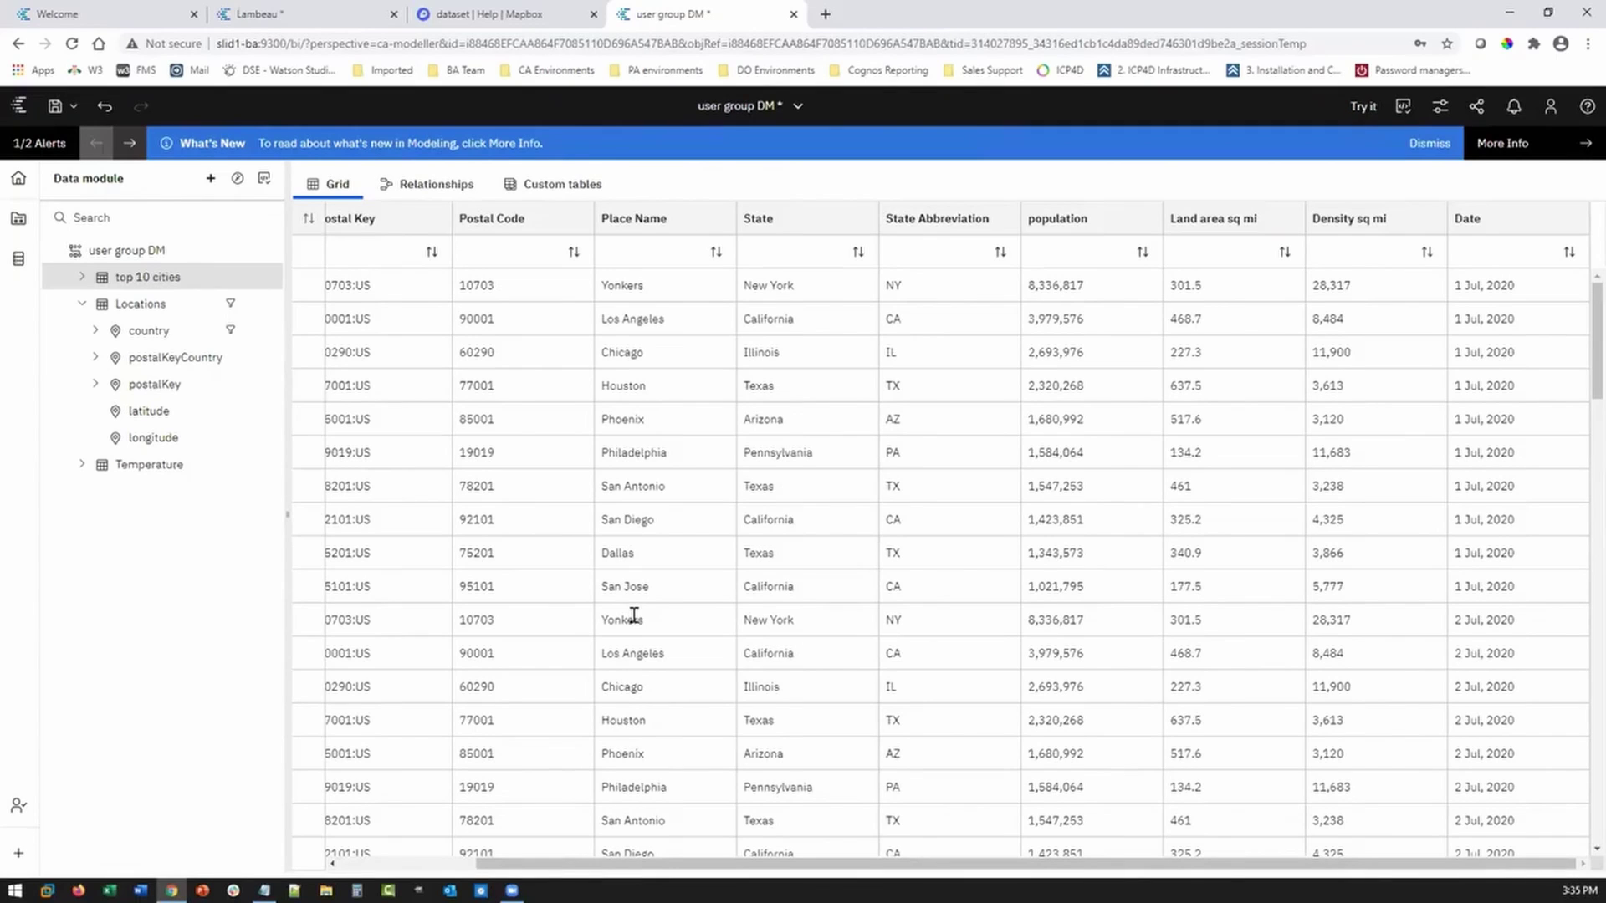
# Show the relationships diagram and rearrange the tables so top 10 cities sits beside Temperature with Locations set apart
pyautogui.click(403, 184)
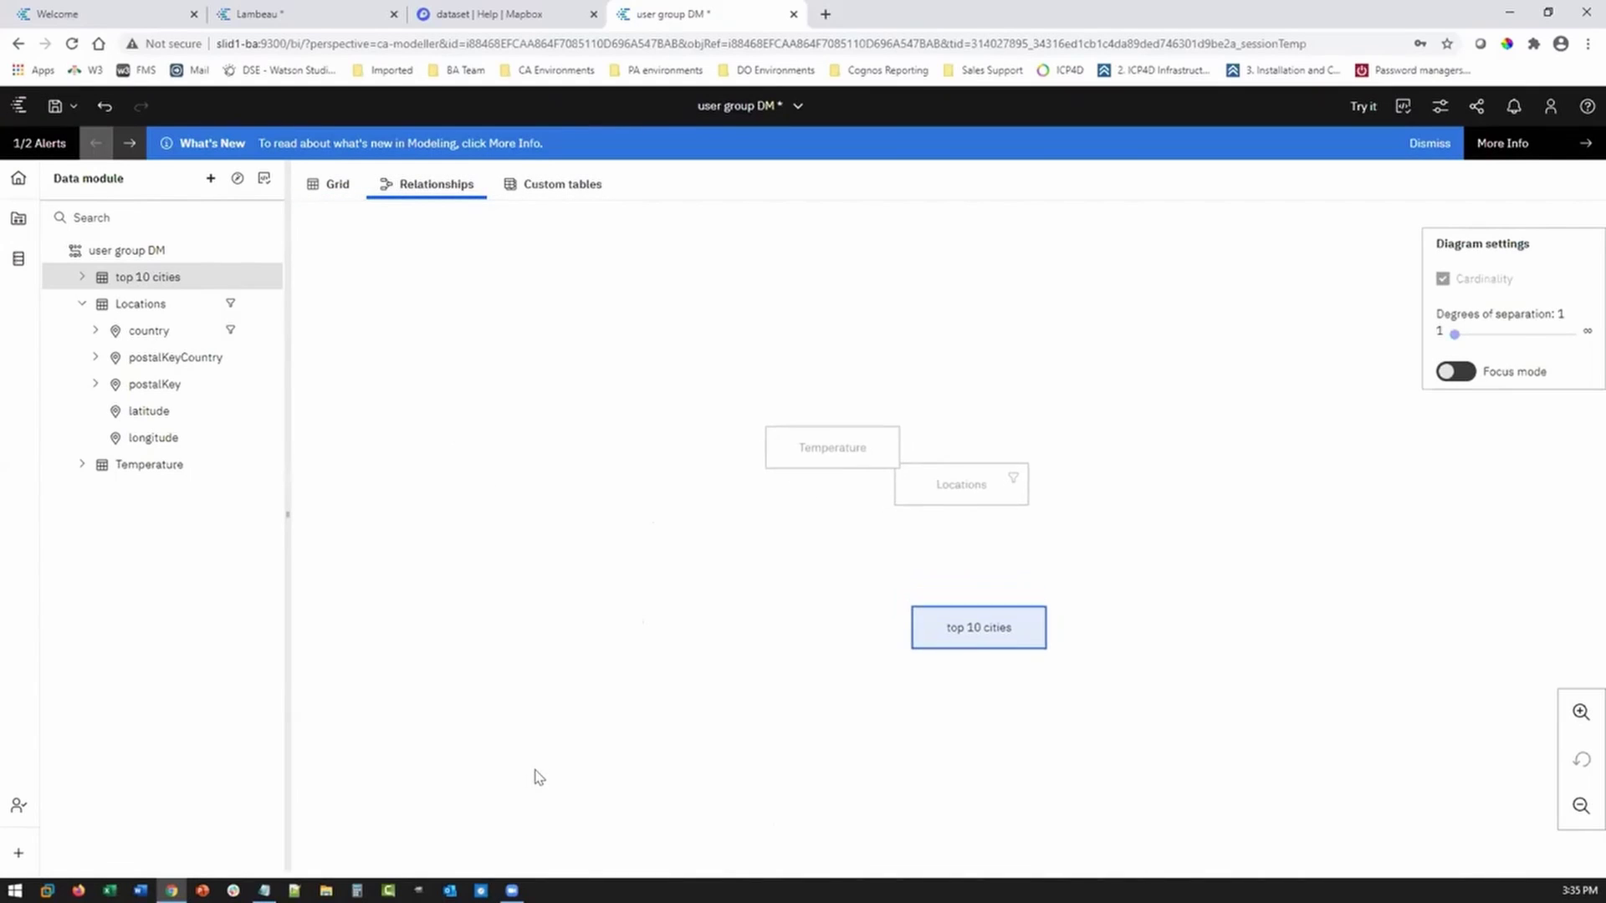
pyautogui.moveTo(757, 443); pyautogui.dragTo(544, 473)
pyautogui.moveTo(957, 470); pyautogui.dragTo(1104, 380)
pyautogui.moveTo(559, 485); pyautogui.dragTo(657, 489)
pyautogui.moveTo(961, 656); pyautogui.dragTo(491, 492)
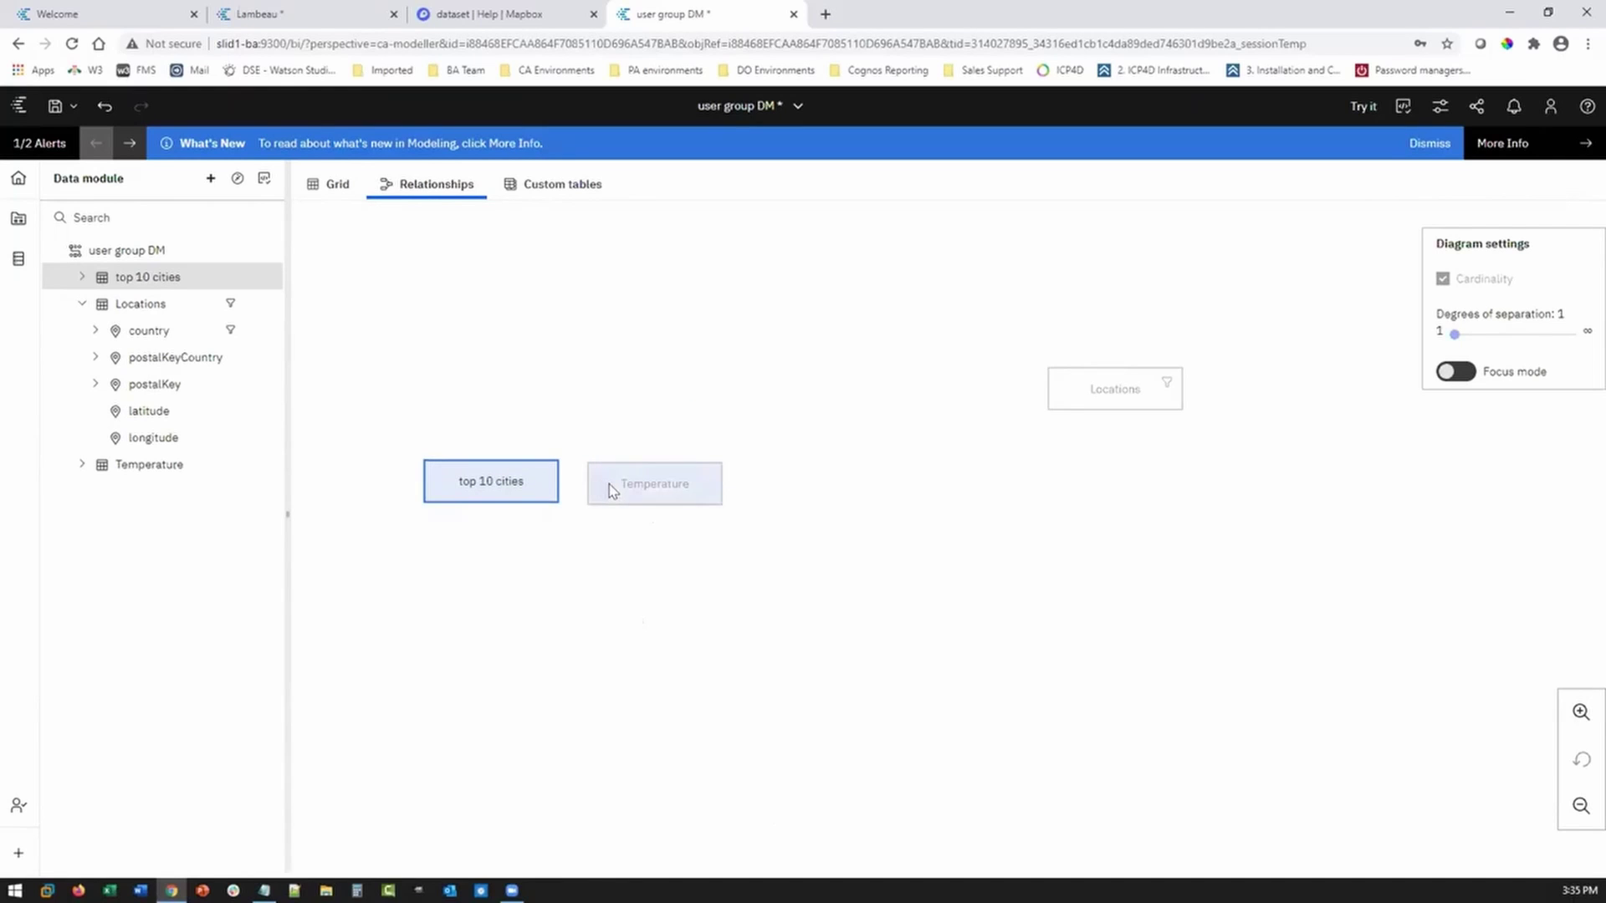
pyautogui.moveTo(609, 490); pyautogui.dragTo(612, 488)
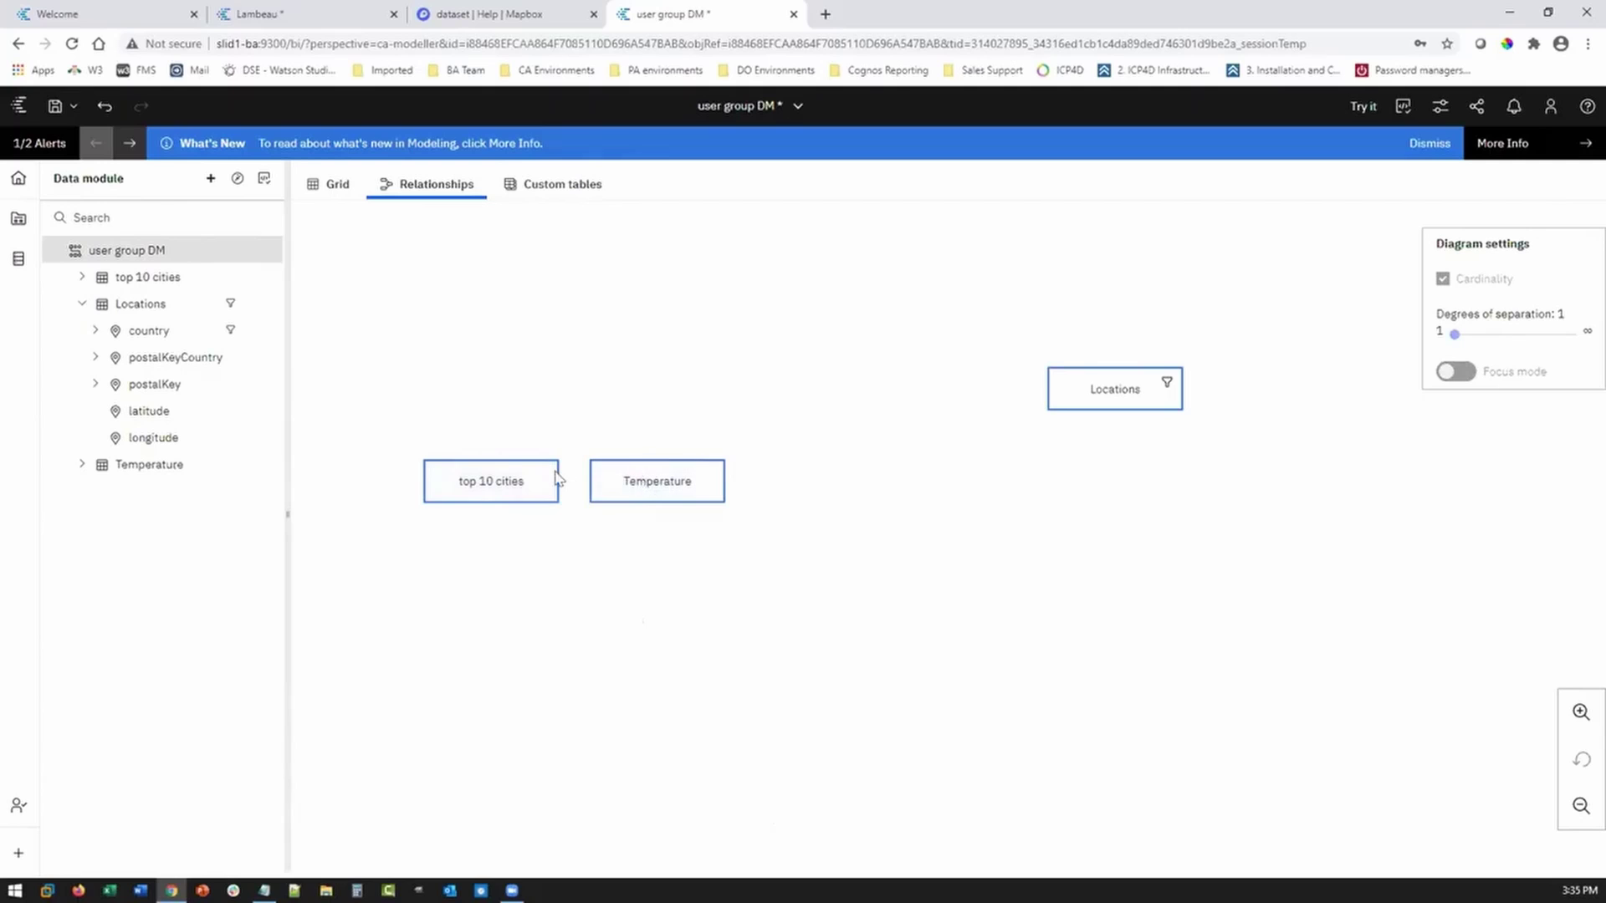
# Start a relationship between top 10 cities and Temperature and match Postal Key with postalKey
pyautogui.click(506, 484)
pyautogui.rightClick(513, 485)
pyautogui.click(575, 530)
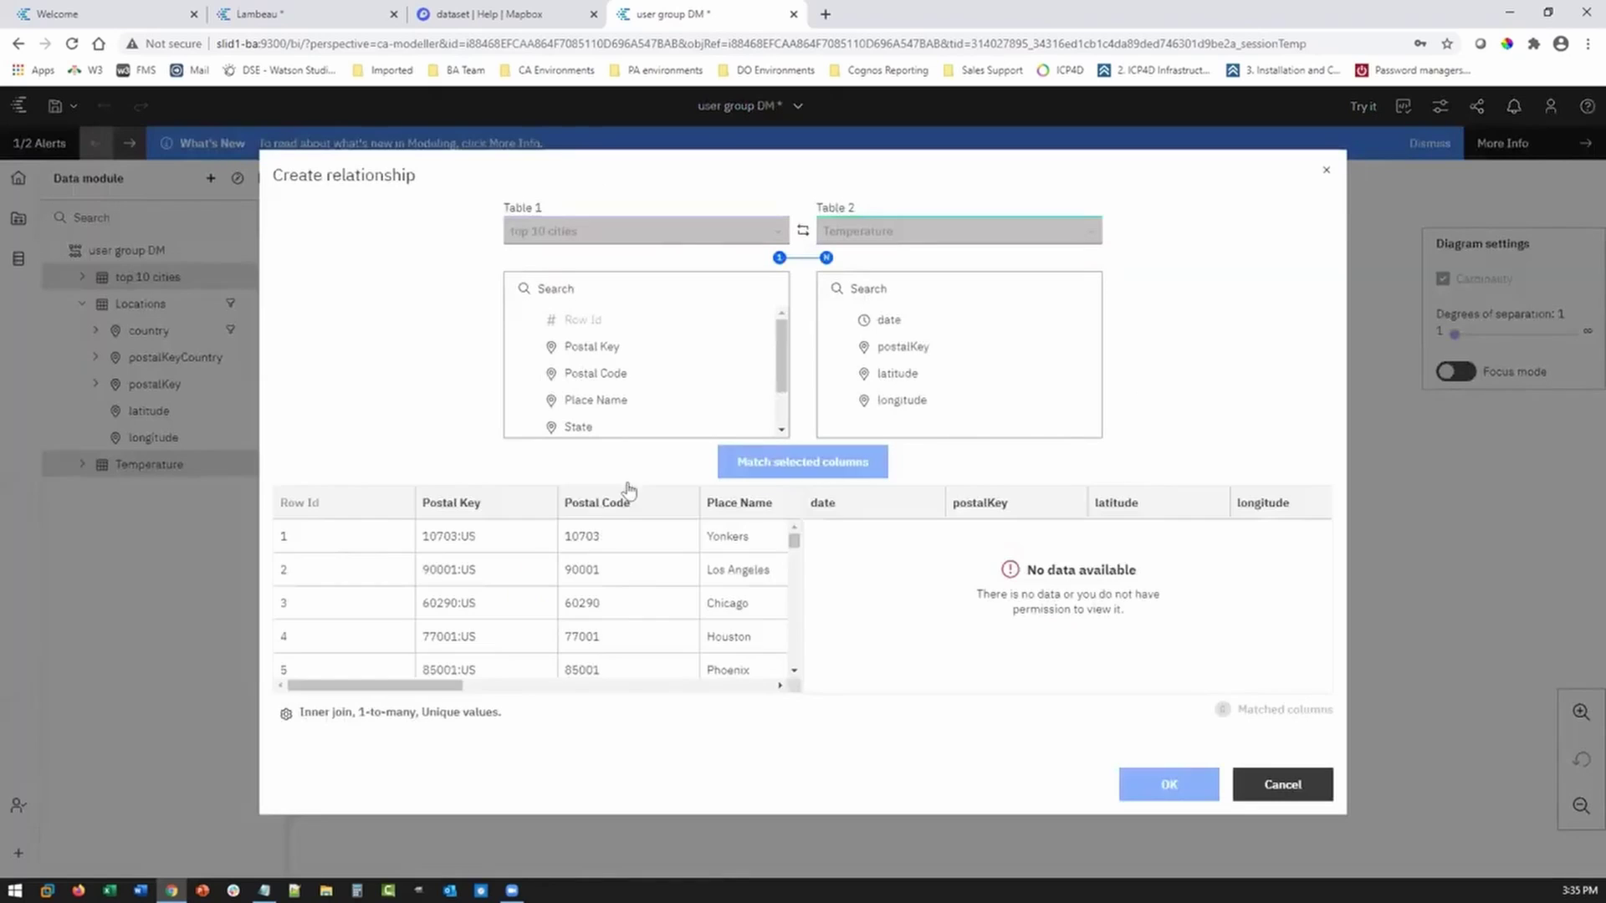
pyautogui.click(591, 353)
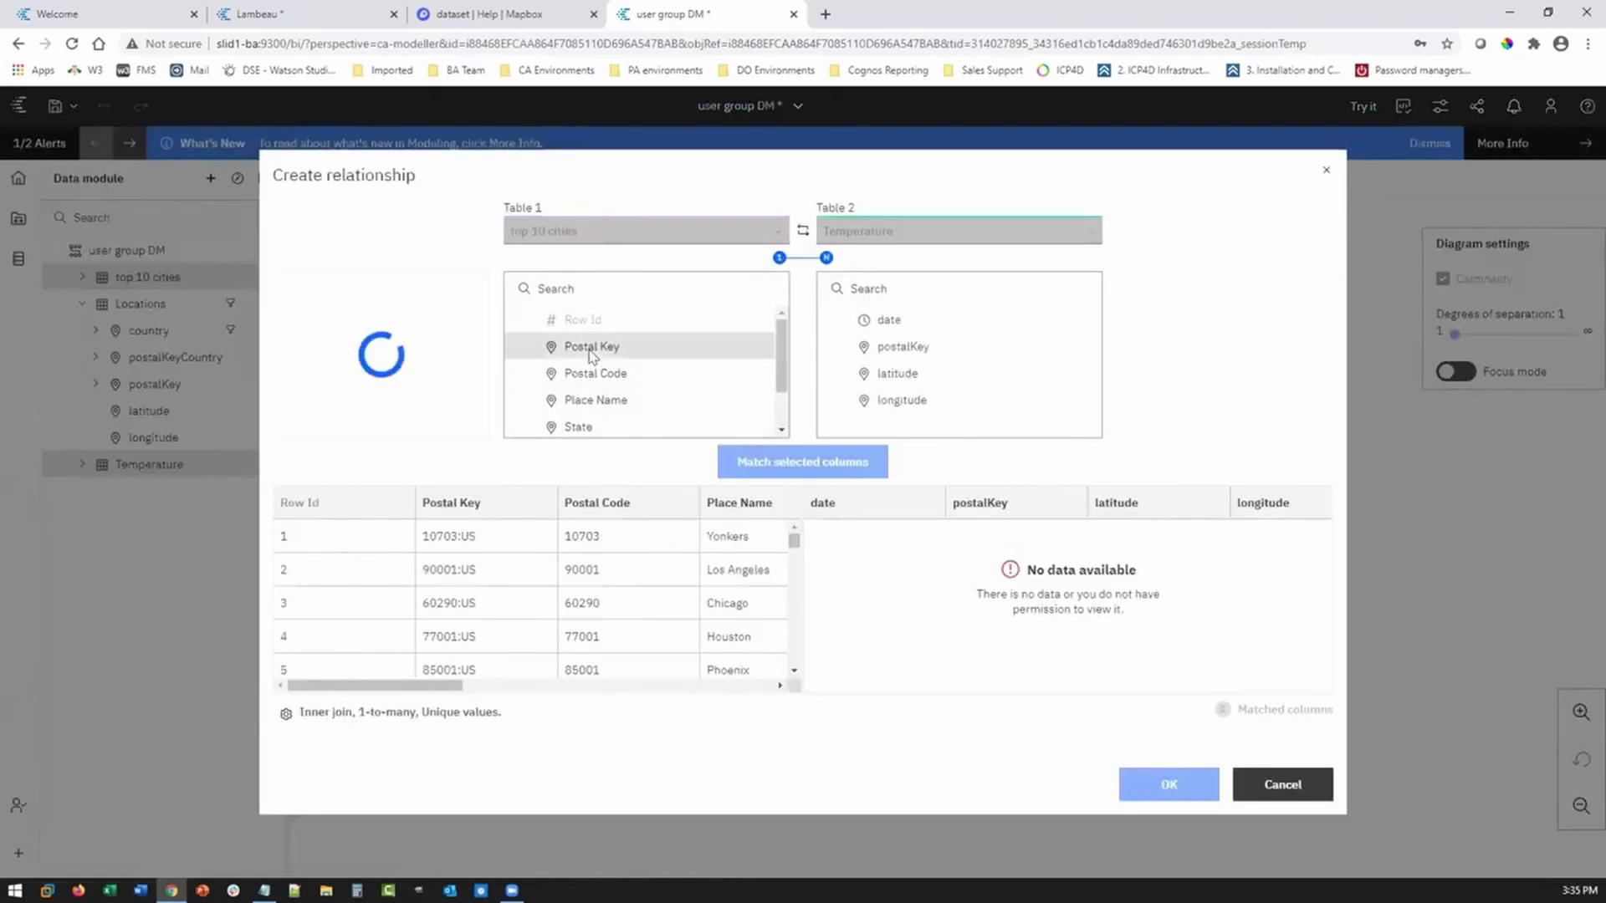
pyautogui.click(886, 353)
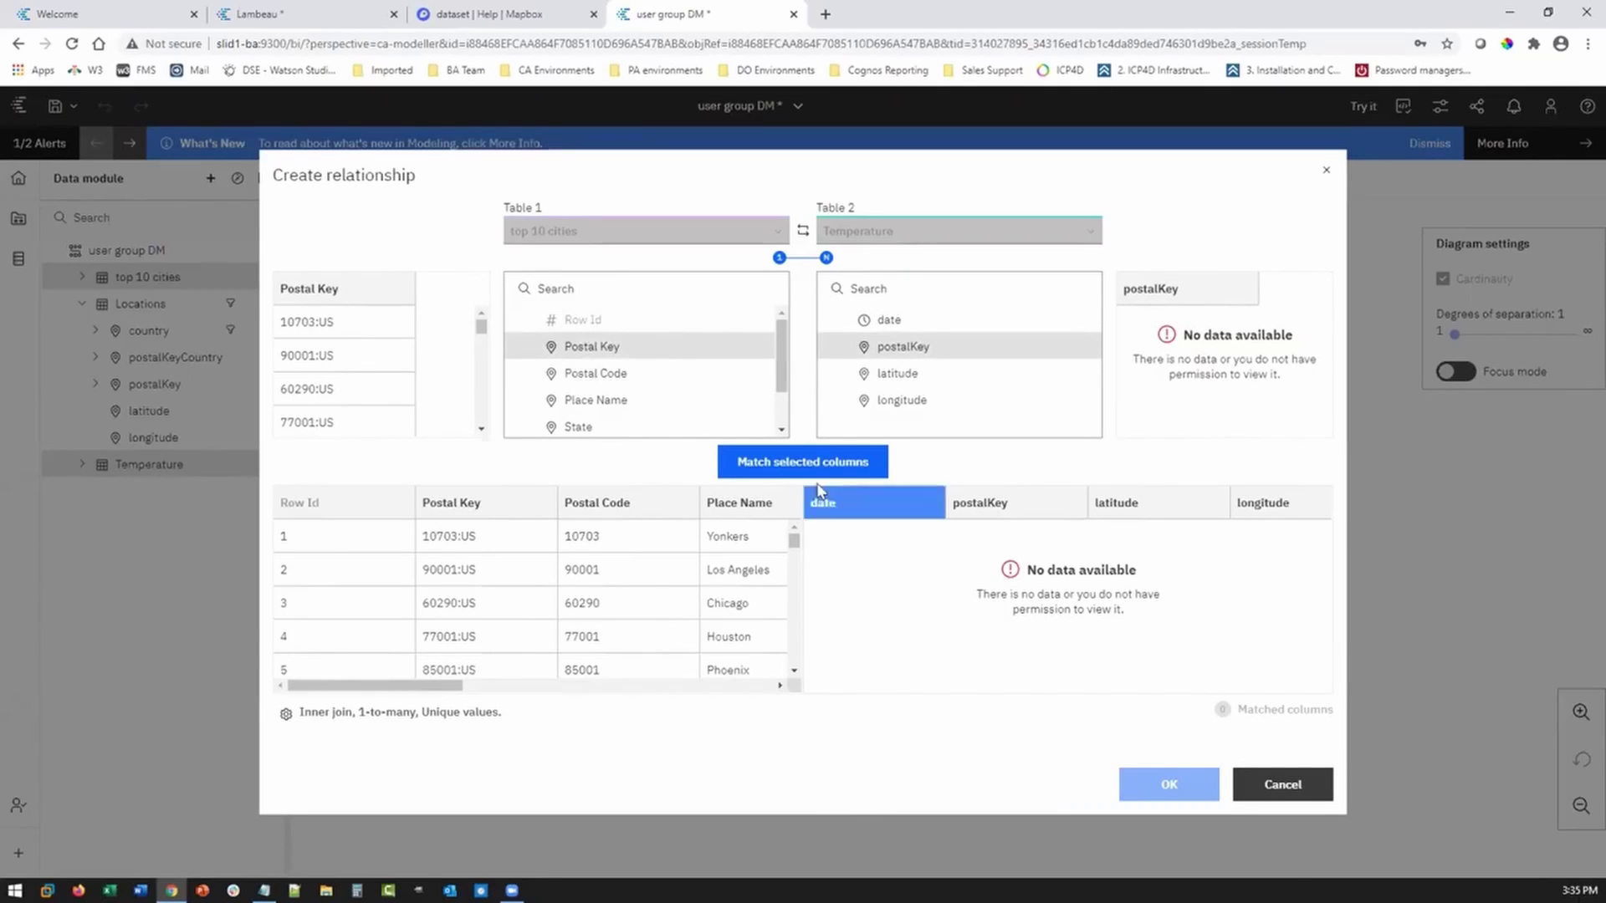
pyautogui.click(803, 458)
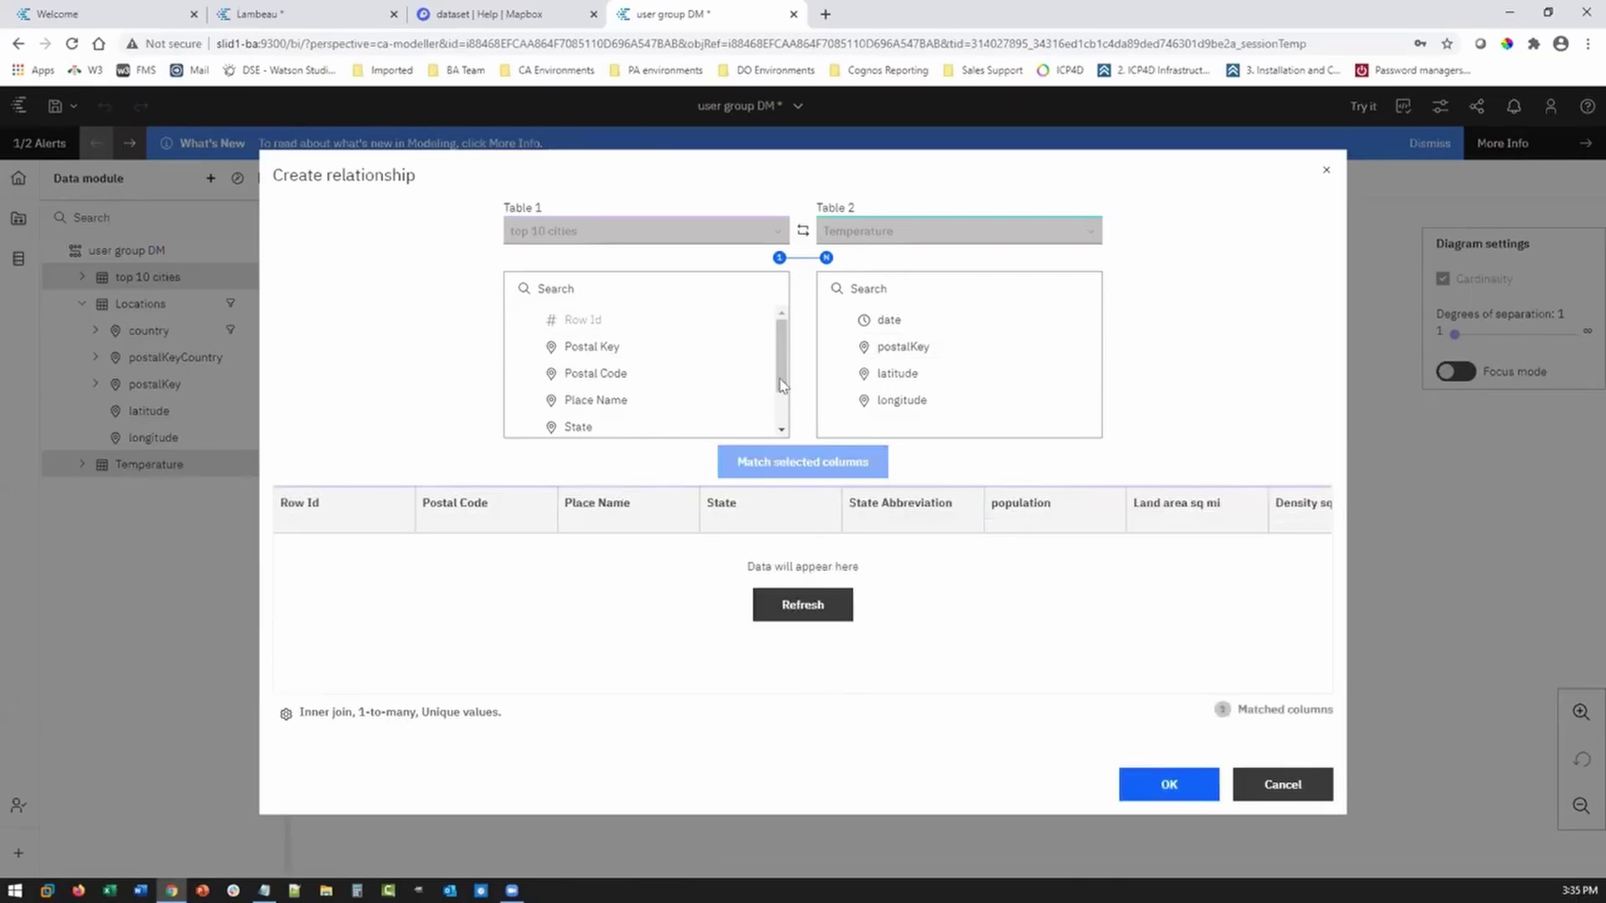
# Match Date from top 10 cities with date from Temperature and review the defined matches
pyautogui.scroll(-2, 644, 393)
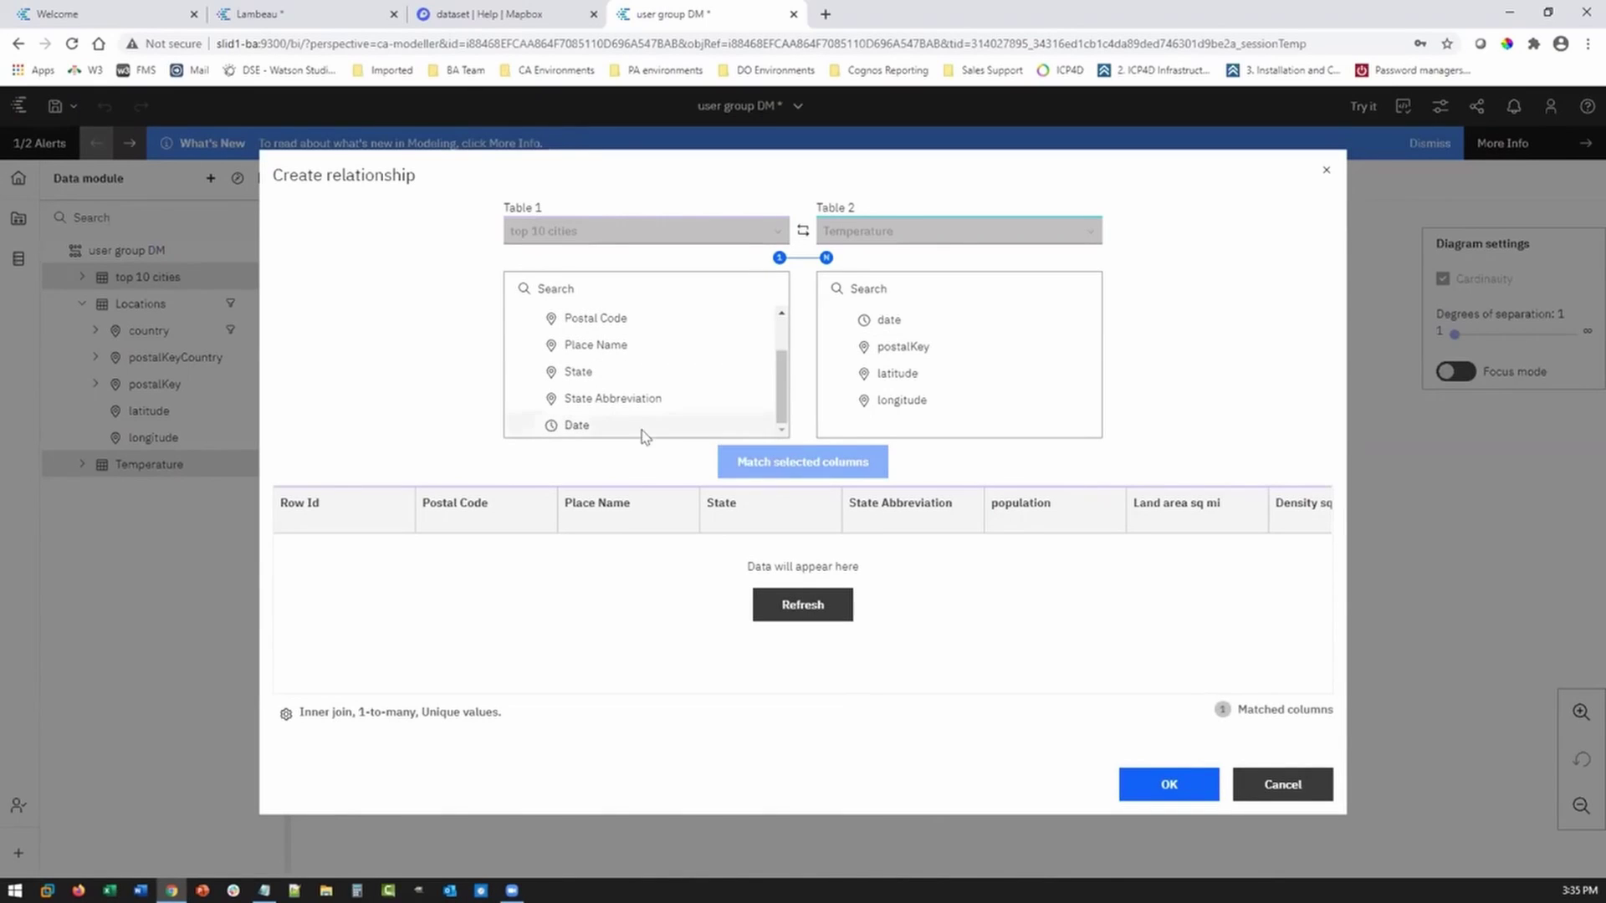
pyautogui.click(543, 426)
pyautogui.click(886, 321)
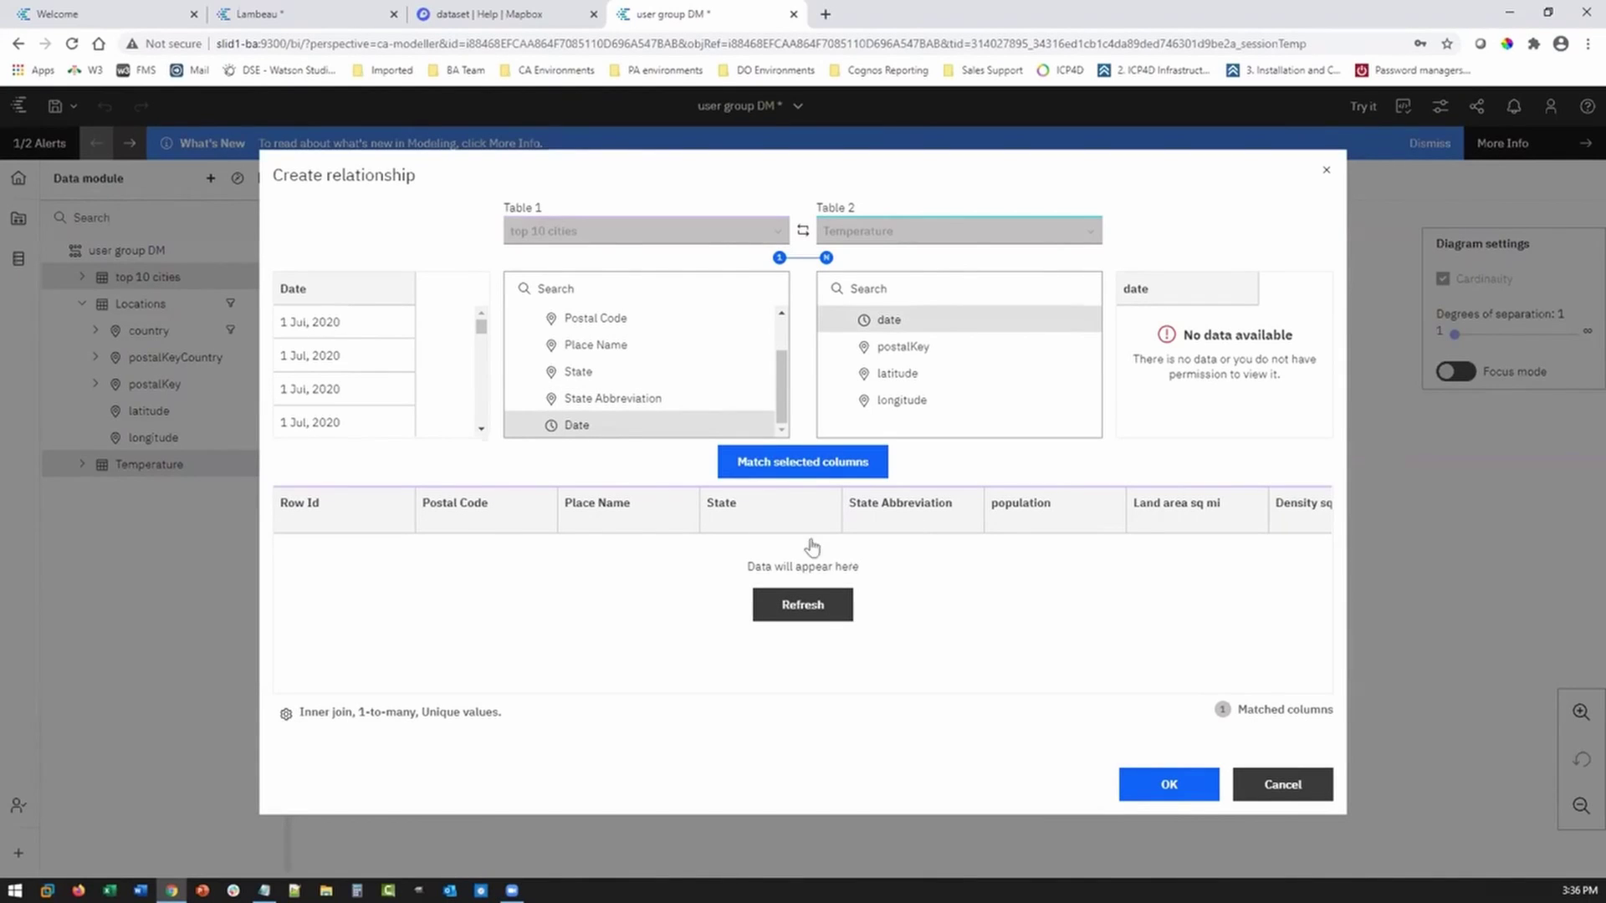
pyautogui.click(791, 458)
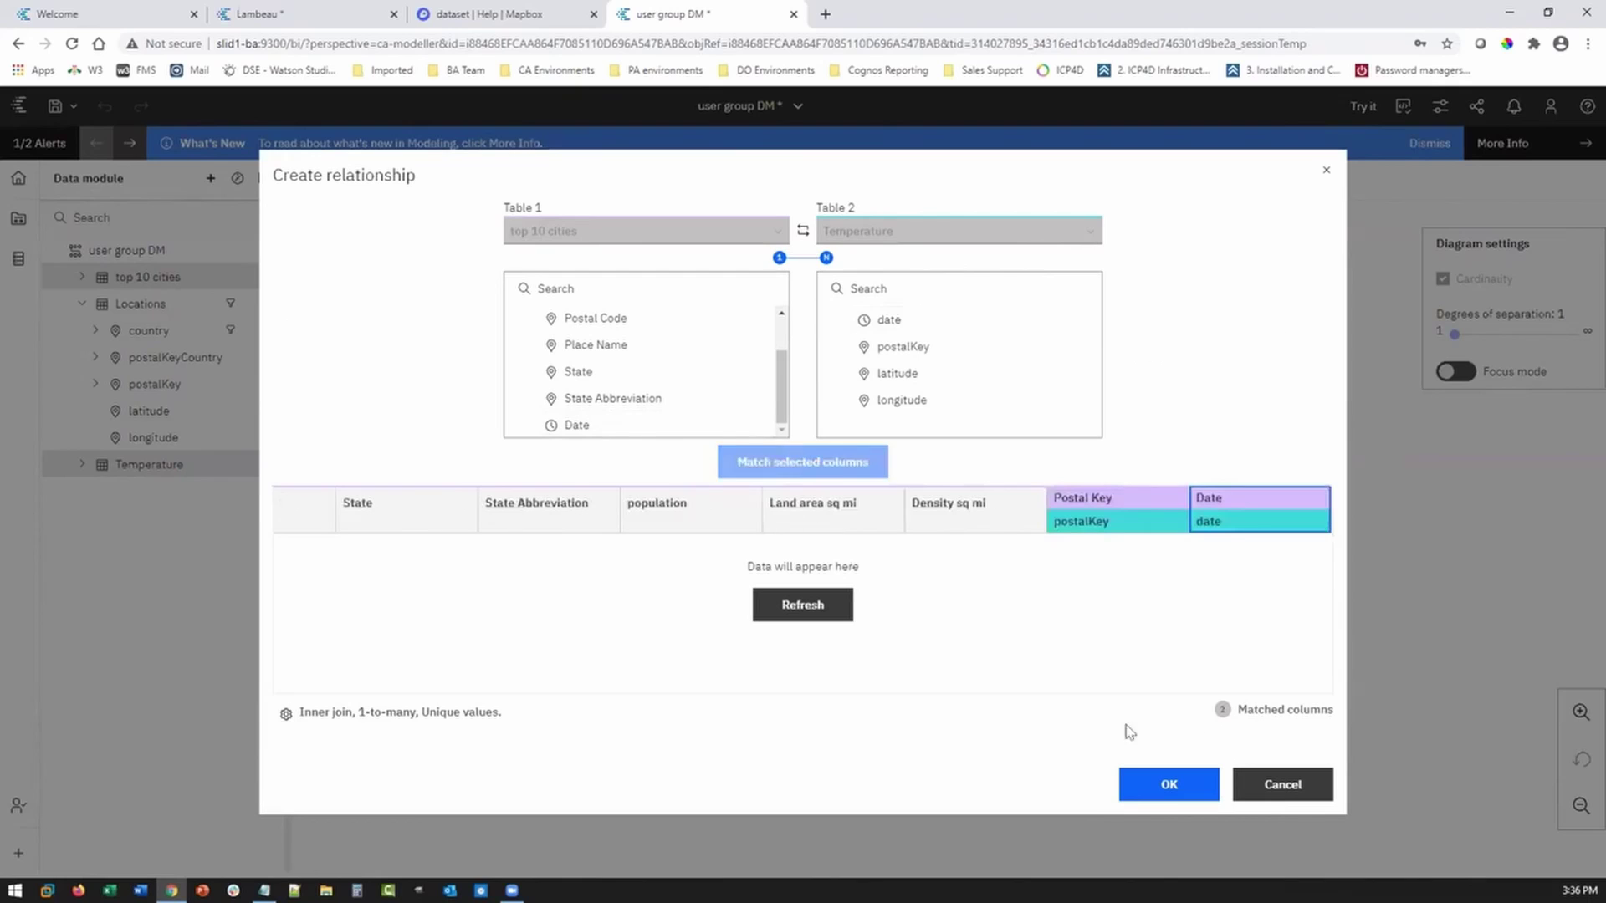
pyautogui.click(1262, 710)
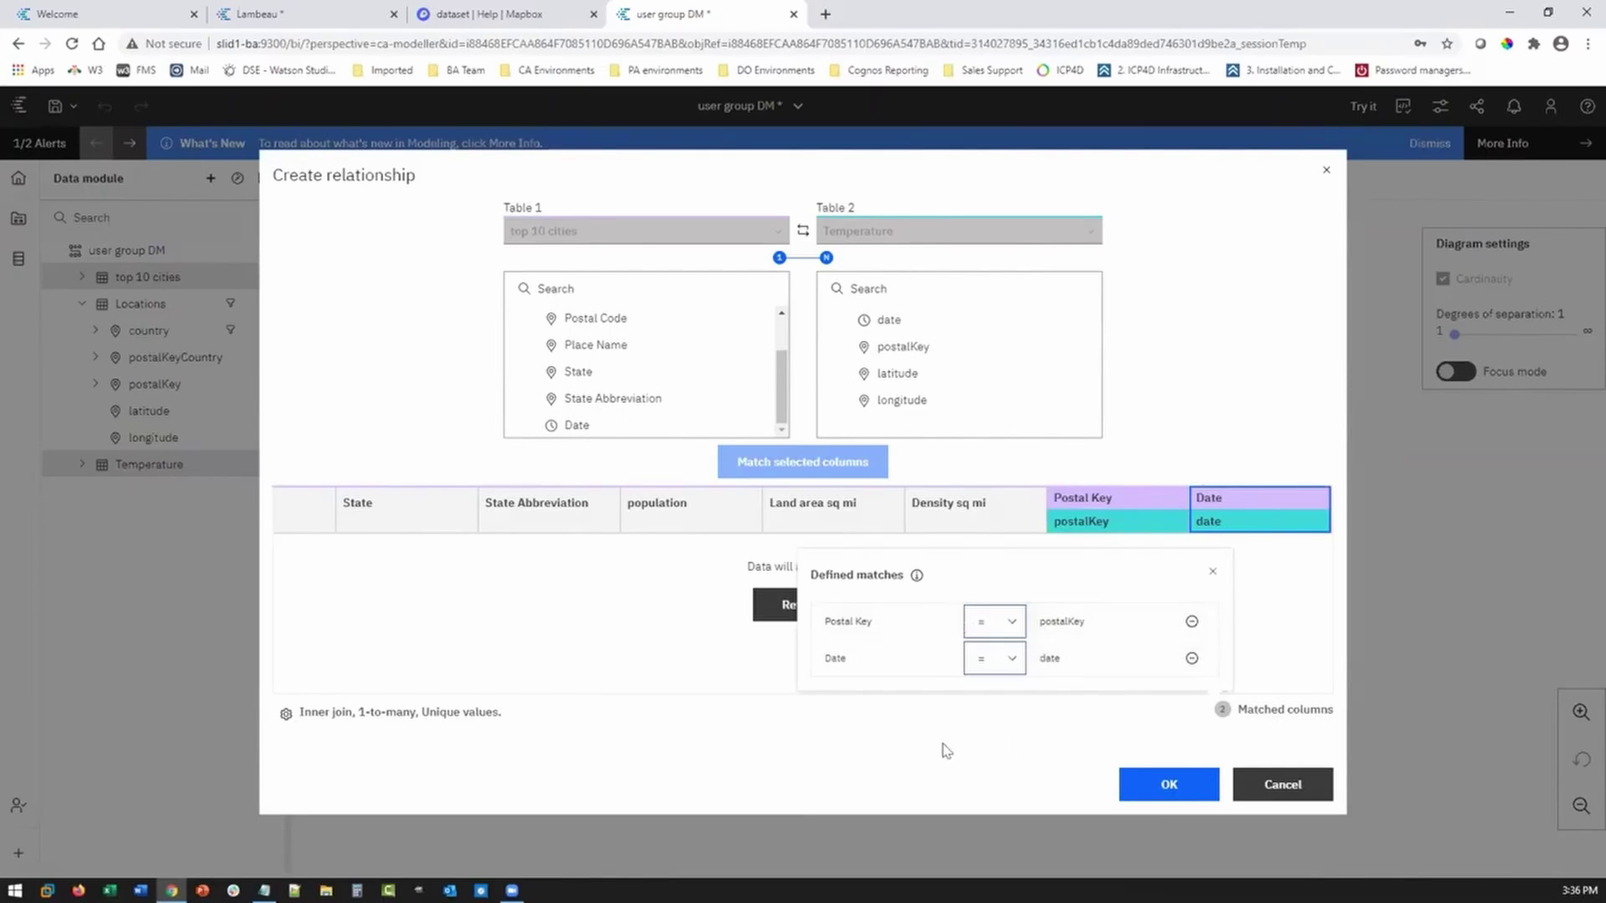
# Set the relationship's cardinality to 1-to-1 and its optimization to Unique or range of values
pyautogui.click(344, 714)
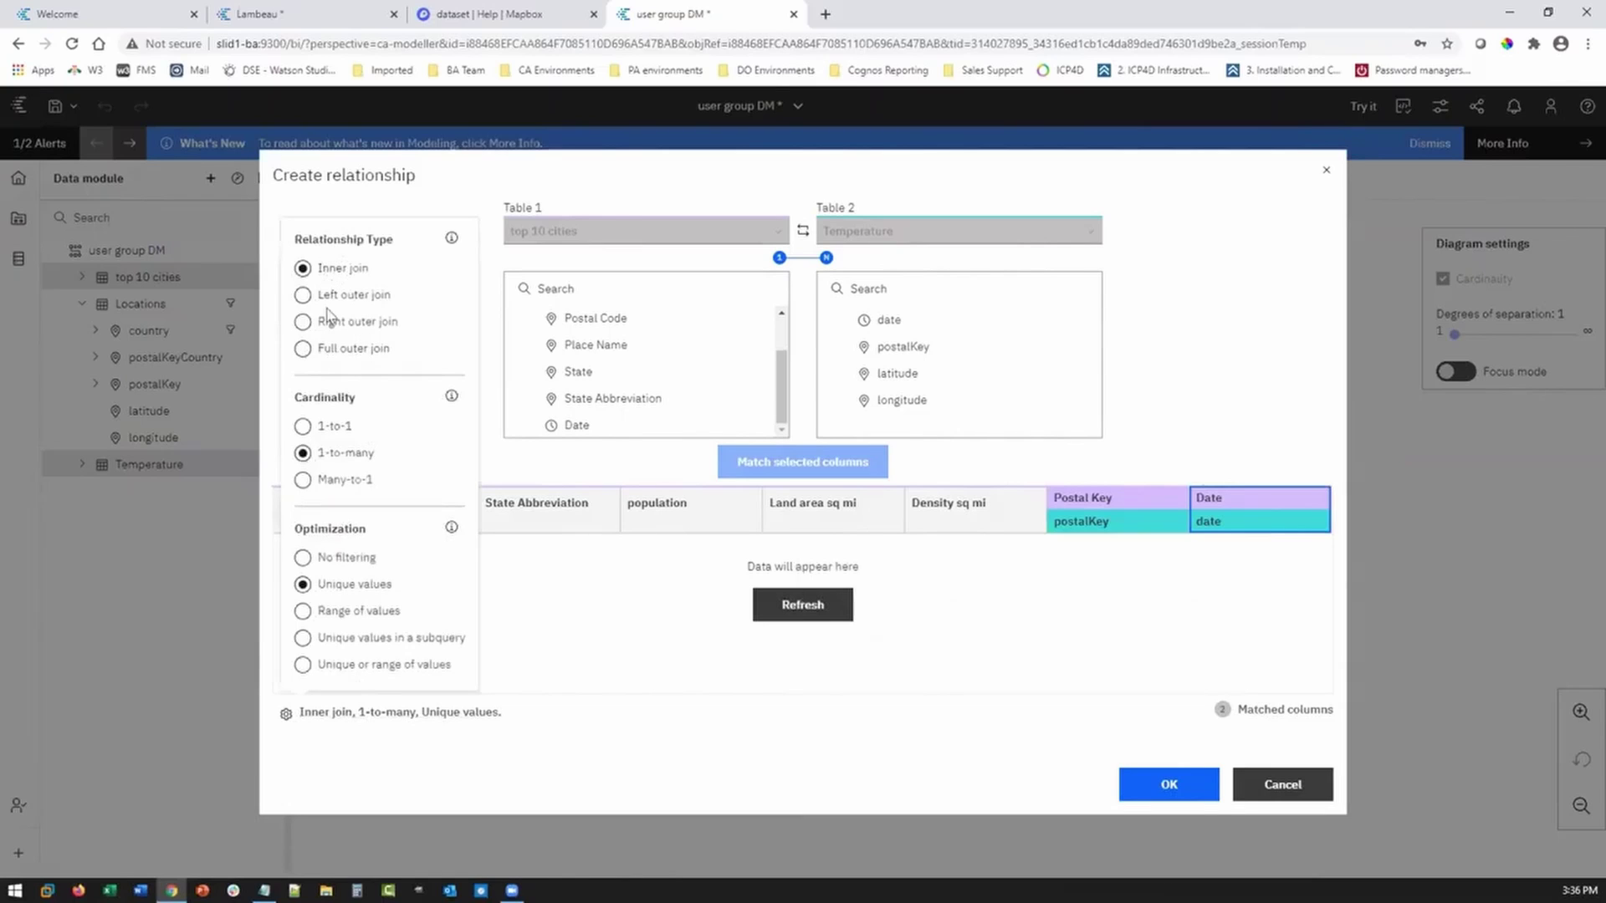
pyautogui.click(304, 427)
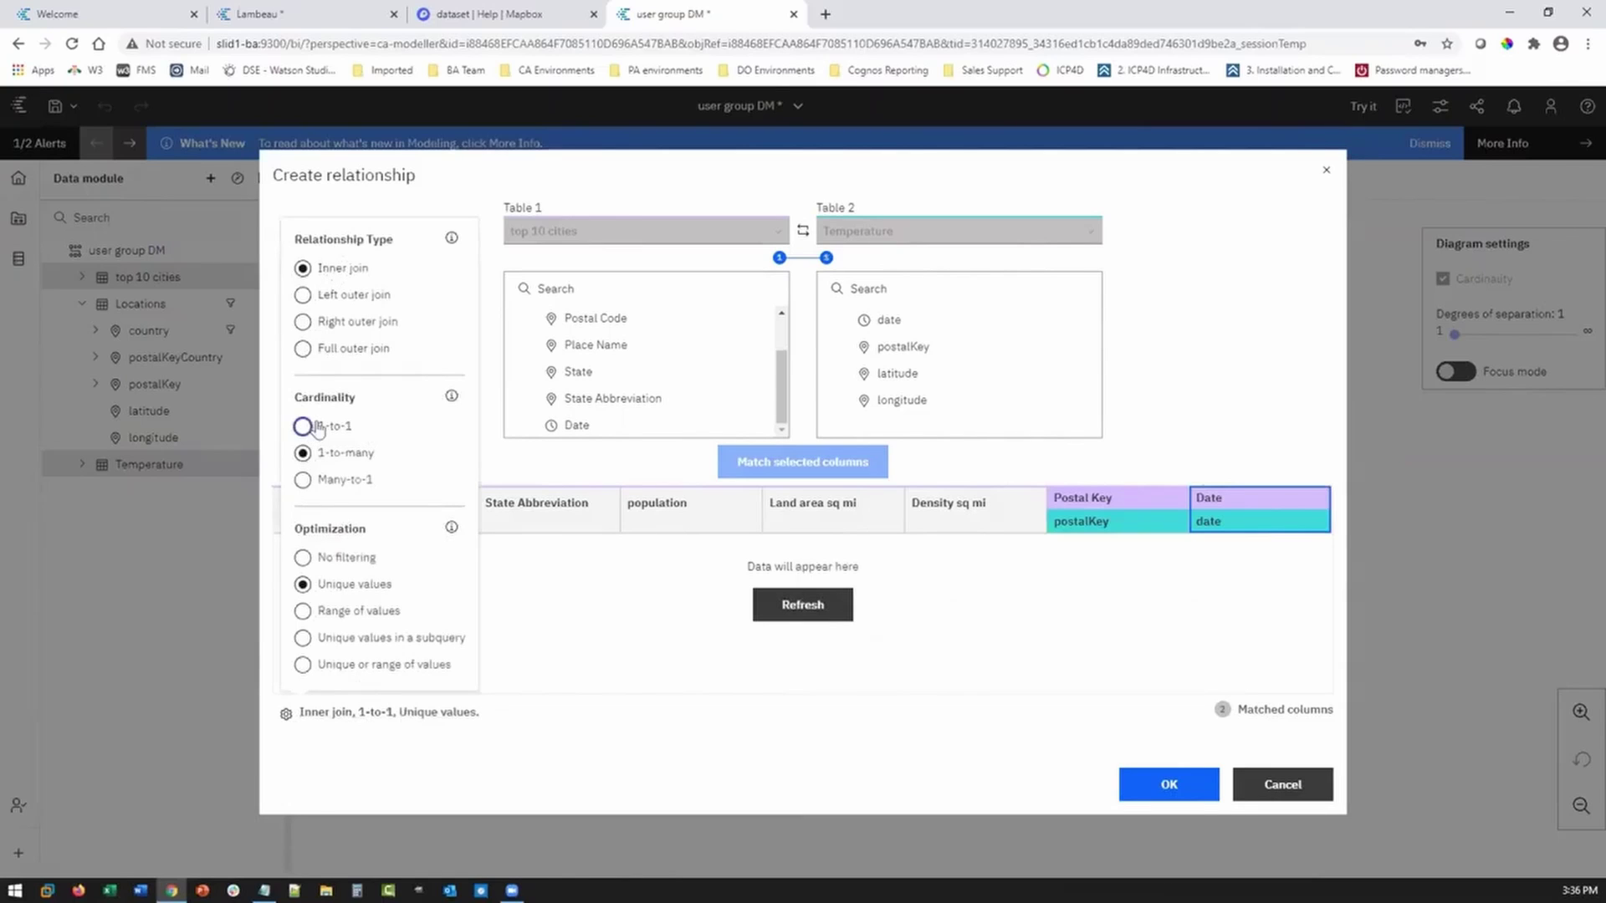
pyautogui.click(345, 666)
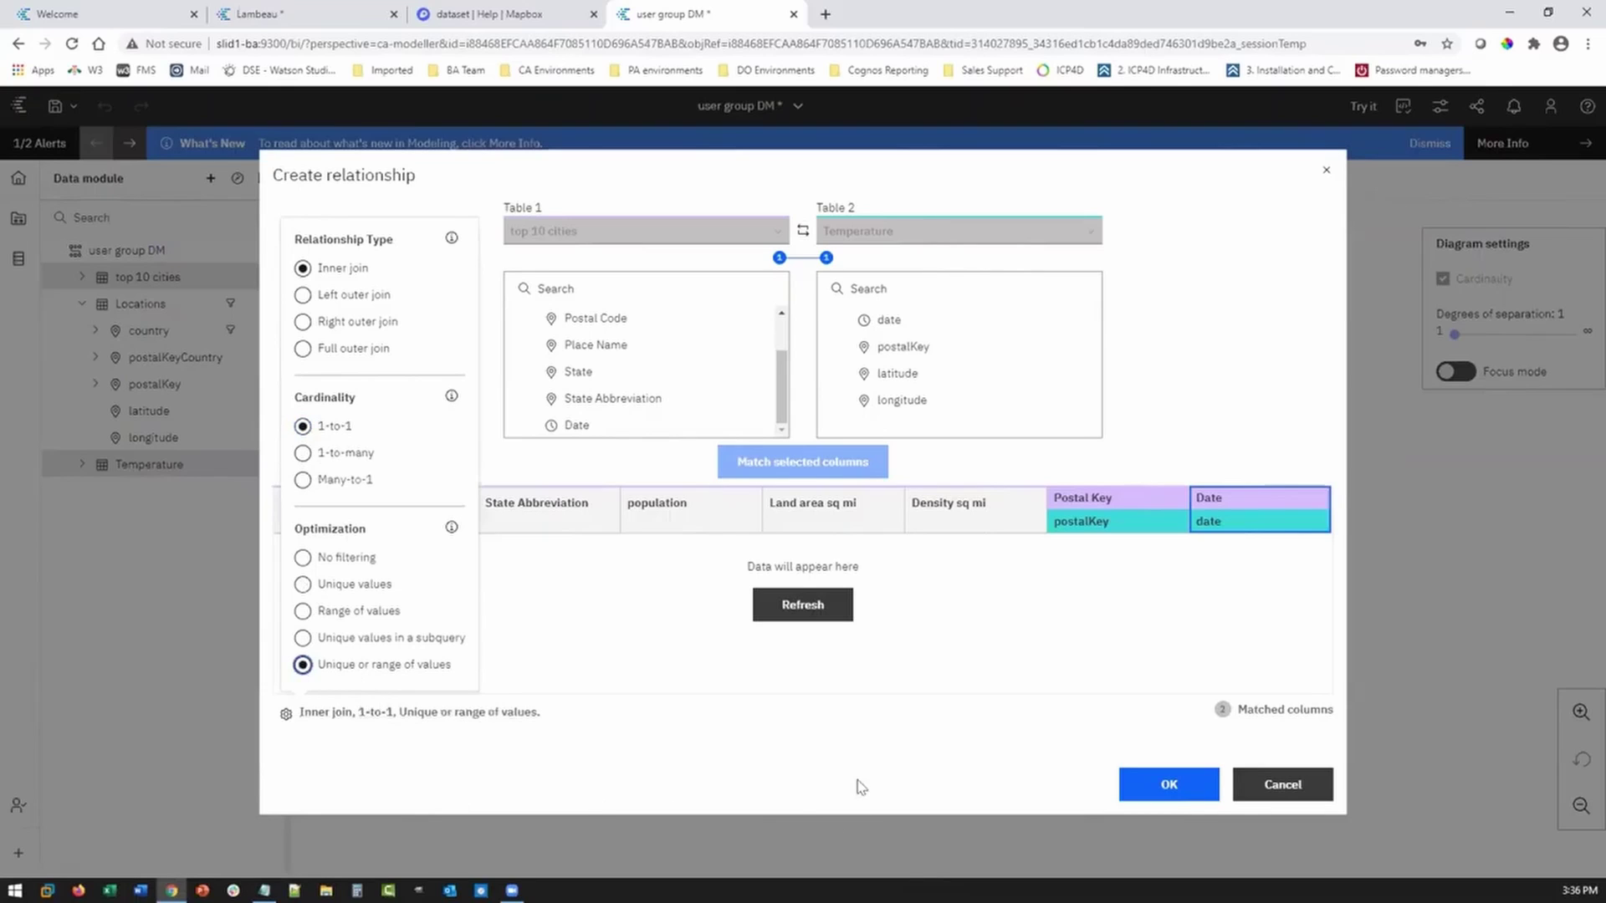
pyautogui.click(996, 786)
# Refresh the joined data preview, review its columns, and accept the relationship between top 10 cities and Temperature
pyautogui.click(800, 605)
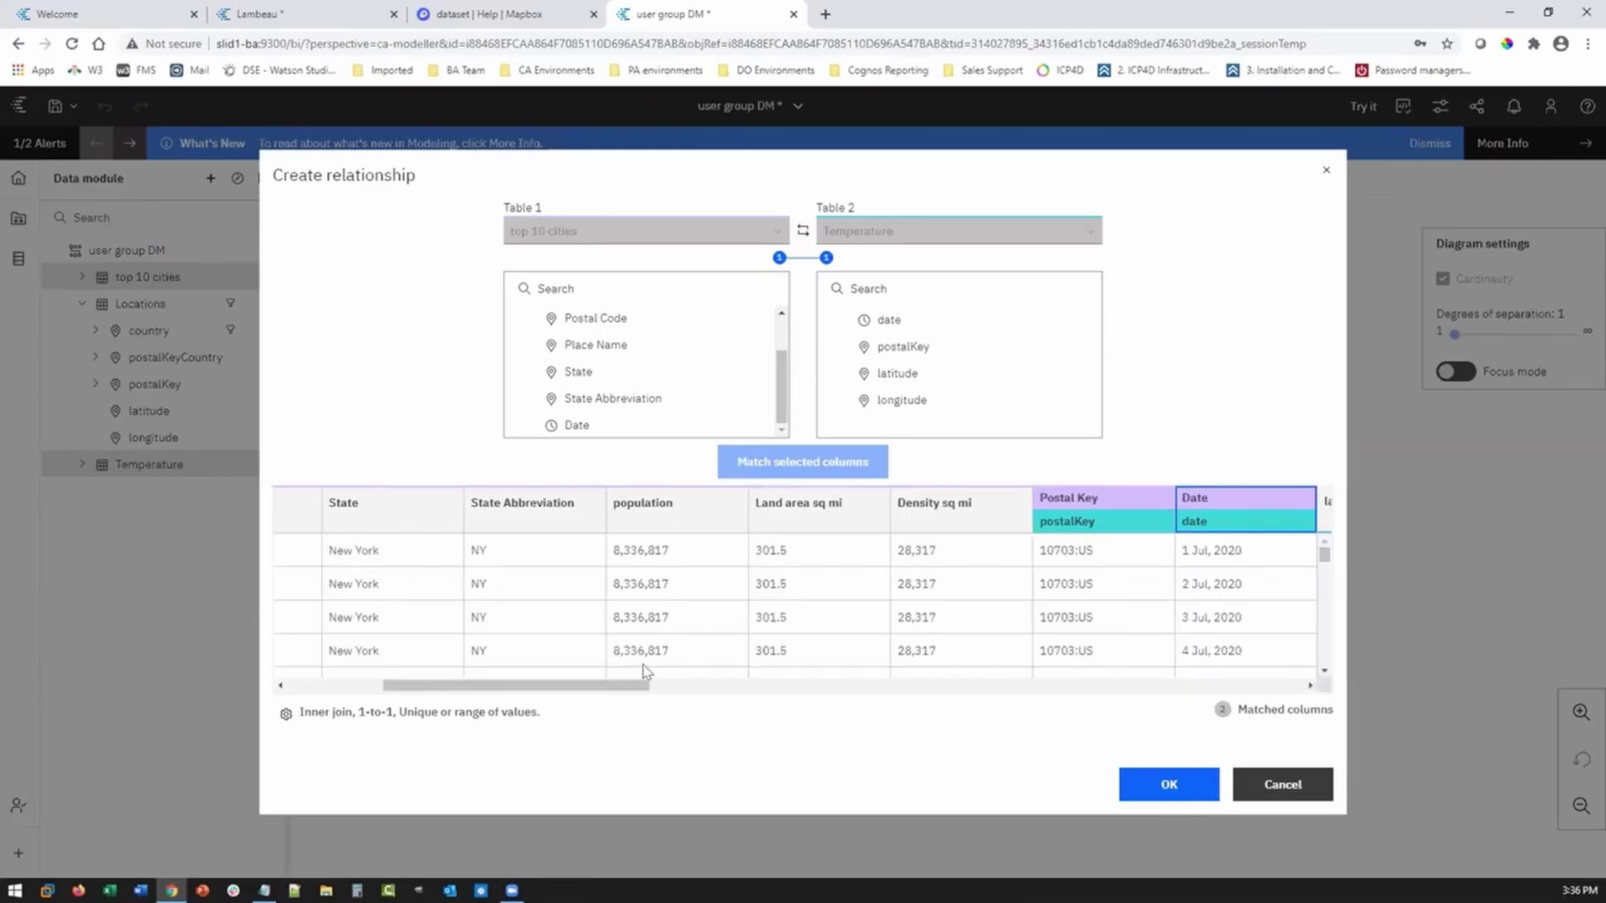
pyautogui.moveTo(489, 694); pyautogui.dragTo(436, 687)
pyautogui.click(410, 520)
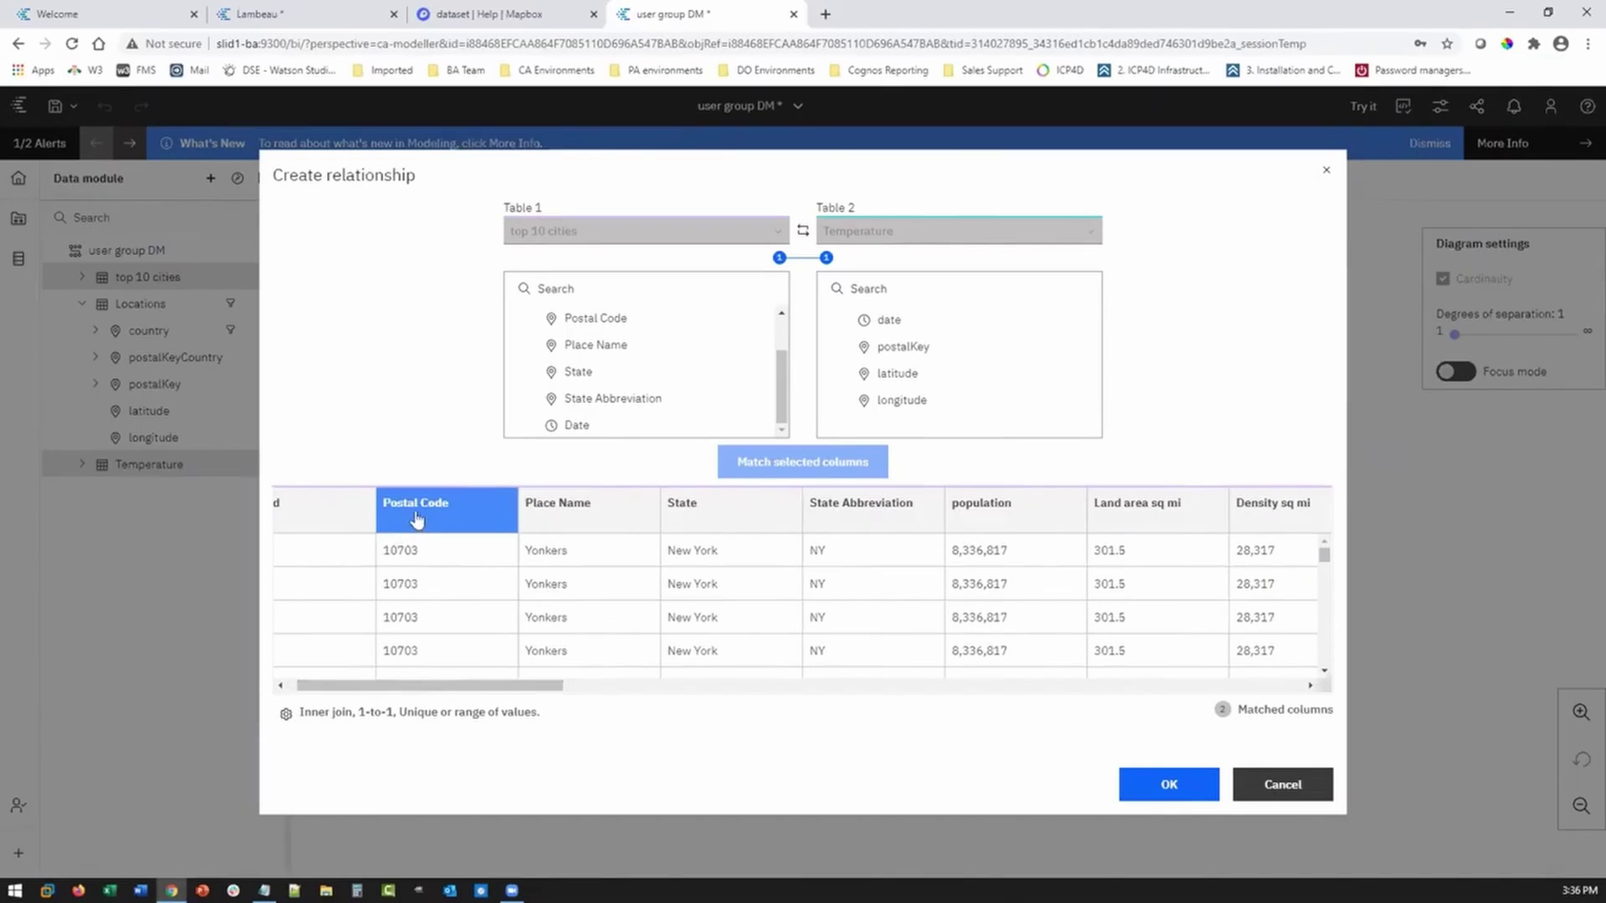
pyautogui.moveTo(544, 695); pyautogui.dragTo(757, 696)
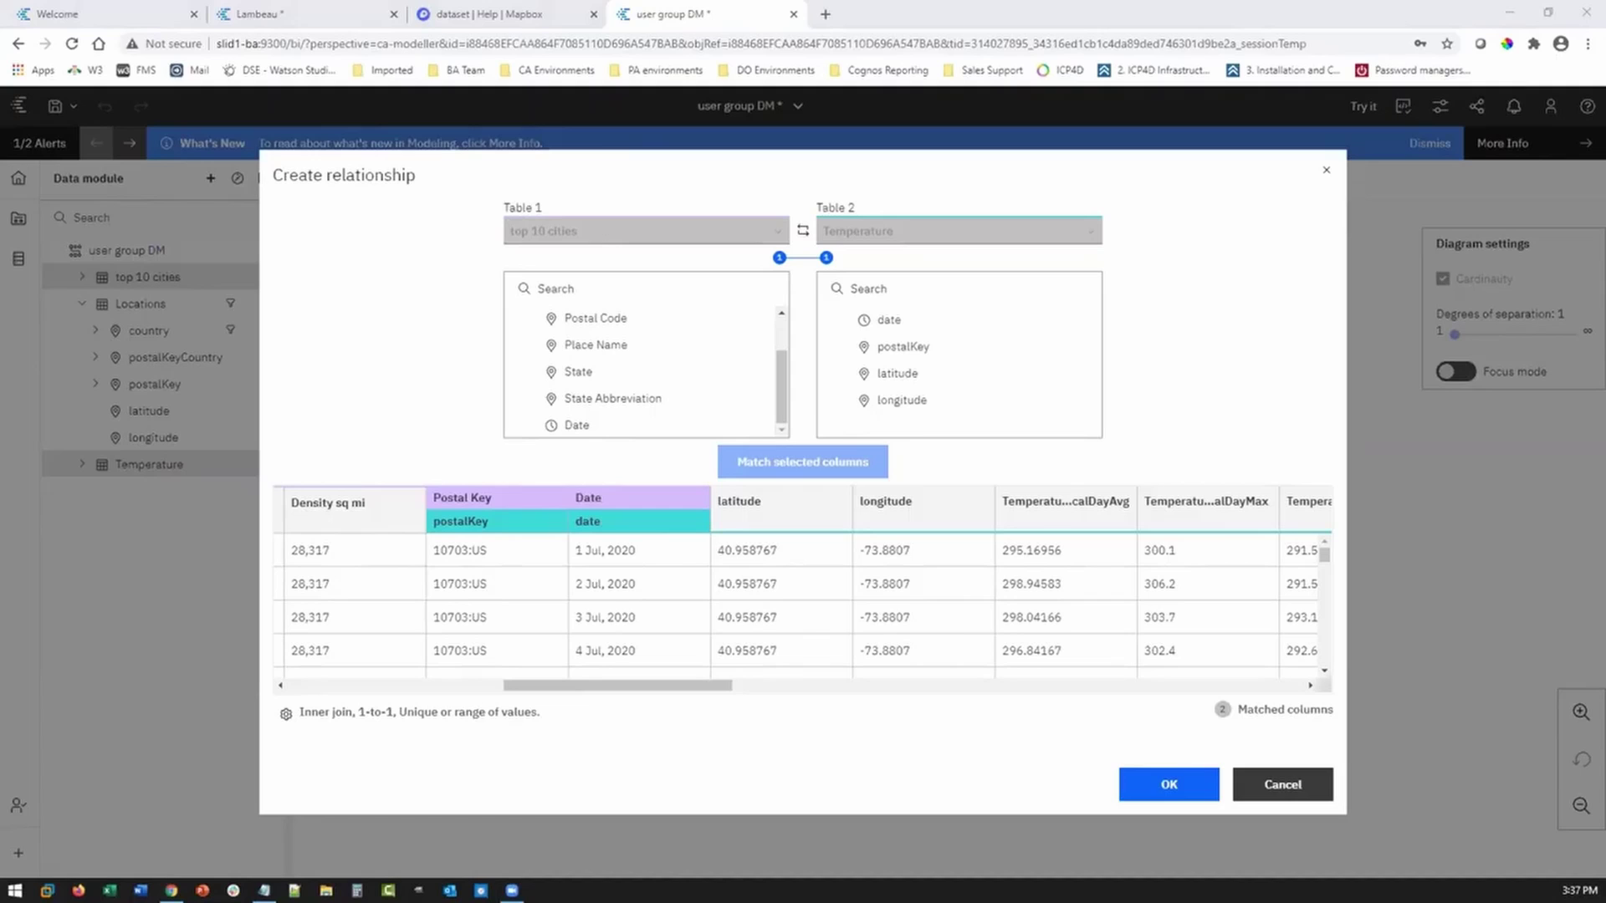
pyautogui.click(1175, 783)
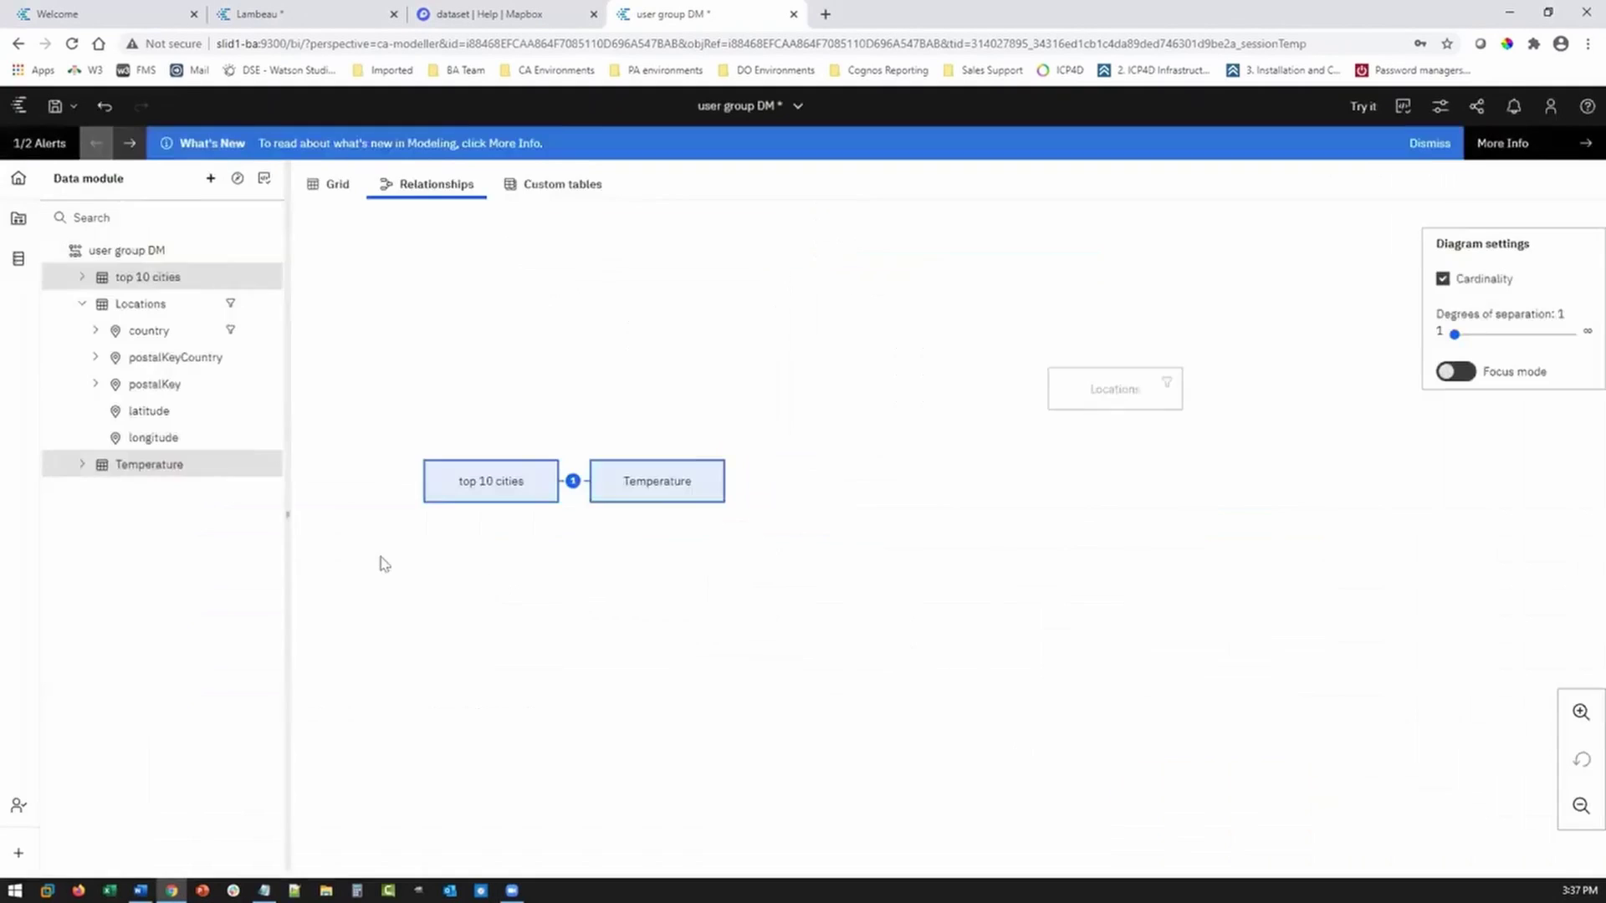
# Expand the Temperature table and widen the data module tree to view its full column names
pyautogui.click(82, 465)
pyautogui.moveTo(285, 512); pyautogui.dragTo(401, 506)
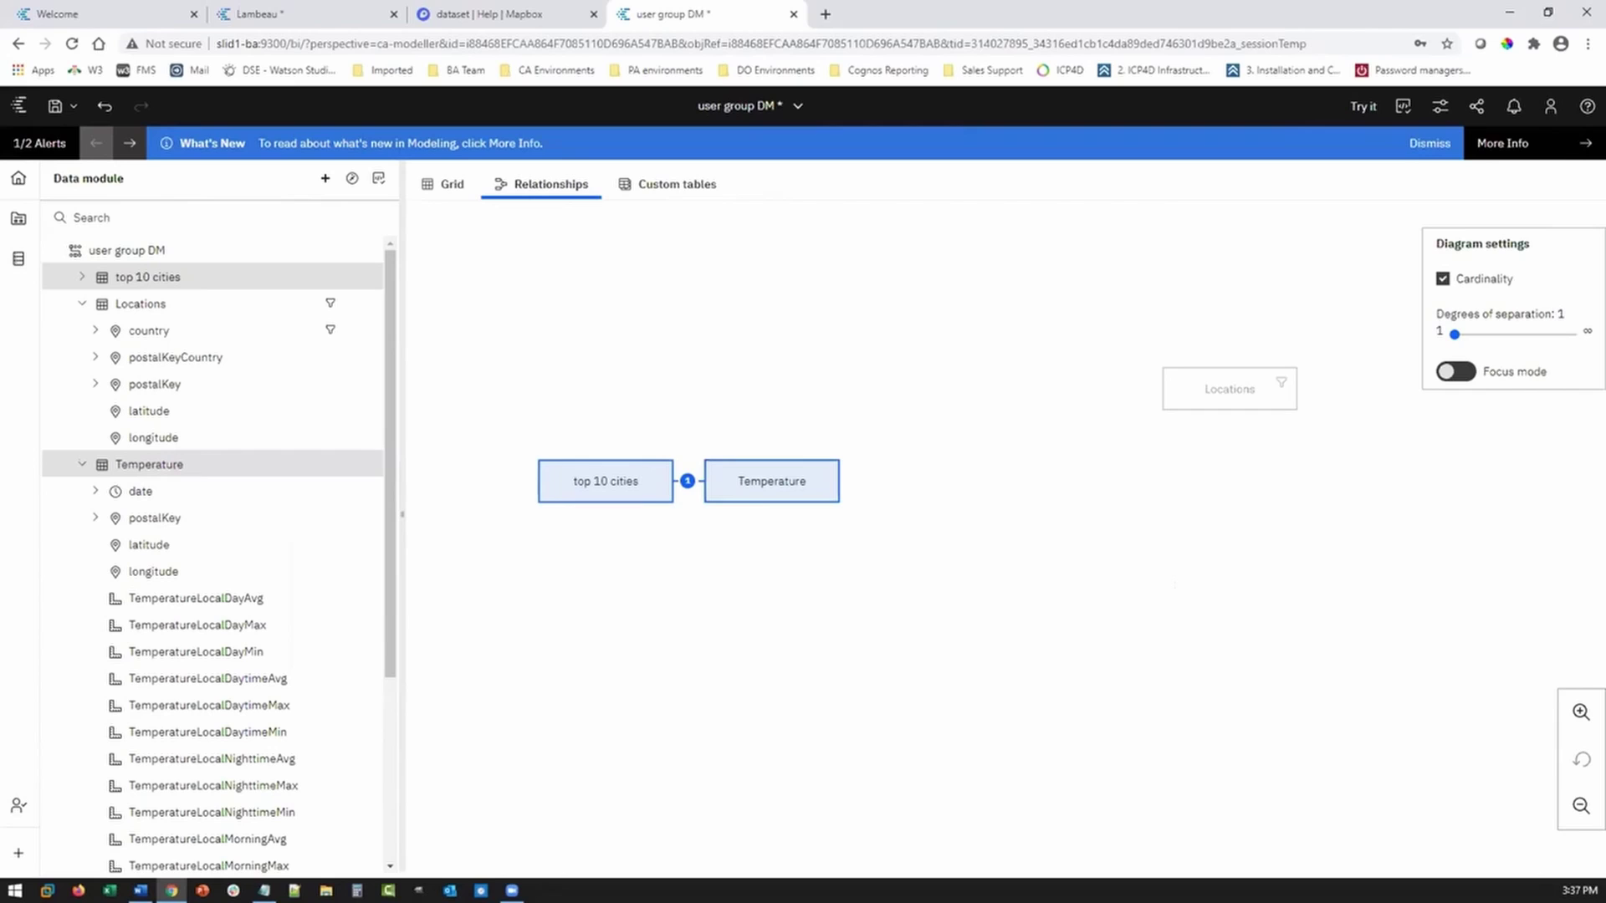
pyautogui.hotkey('alt', 'Tab')
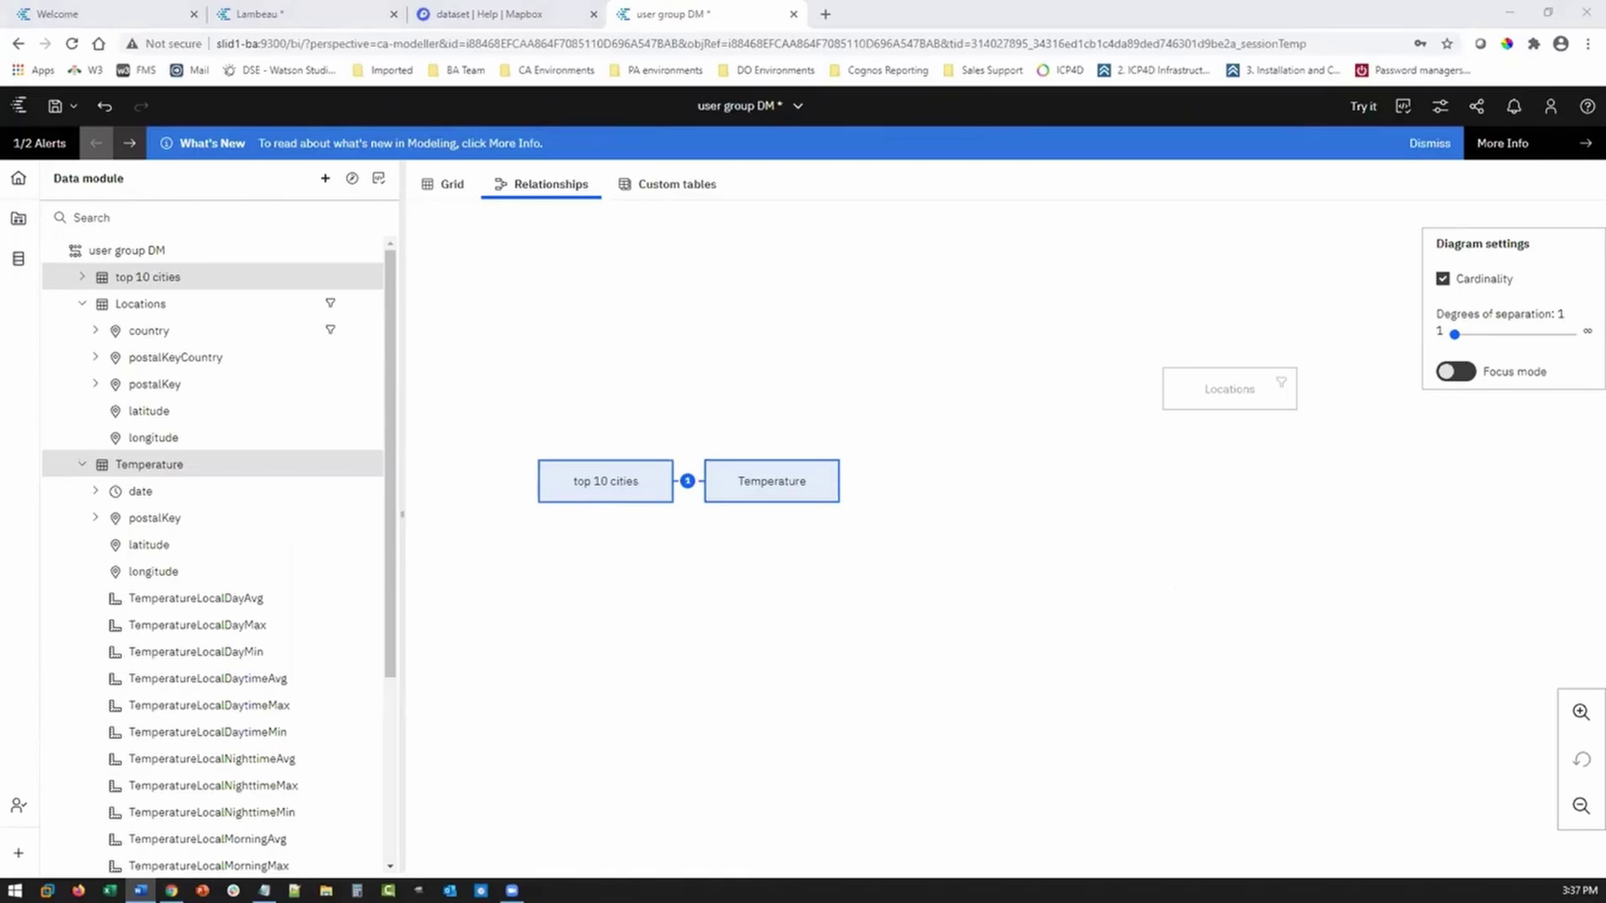
pyautogui.hotkey('alt', 'Tab')
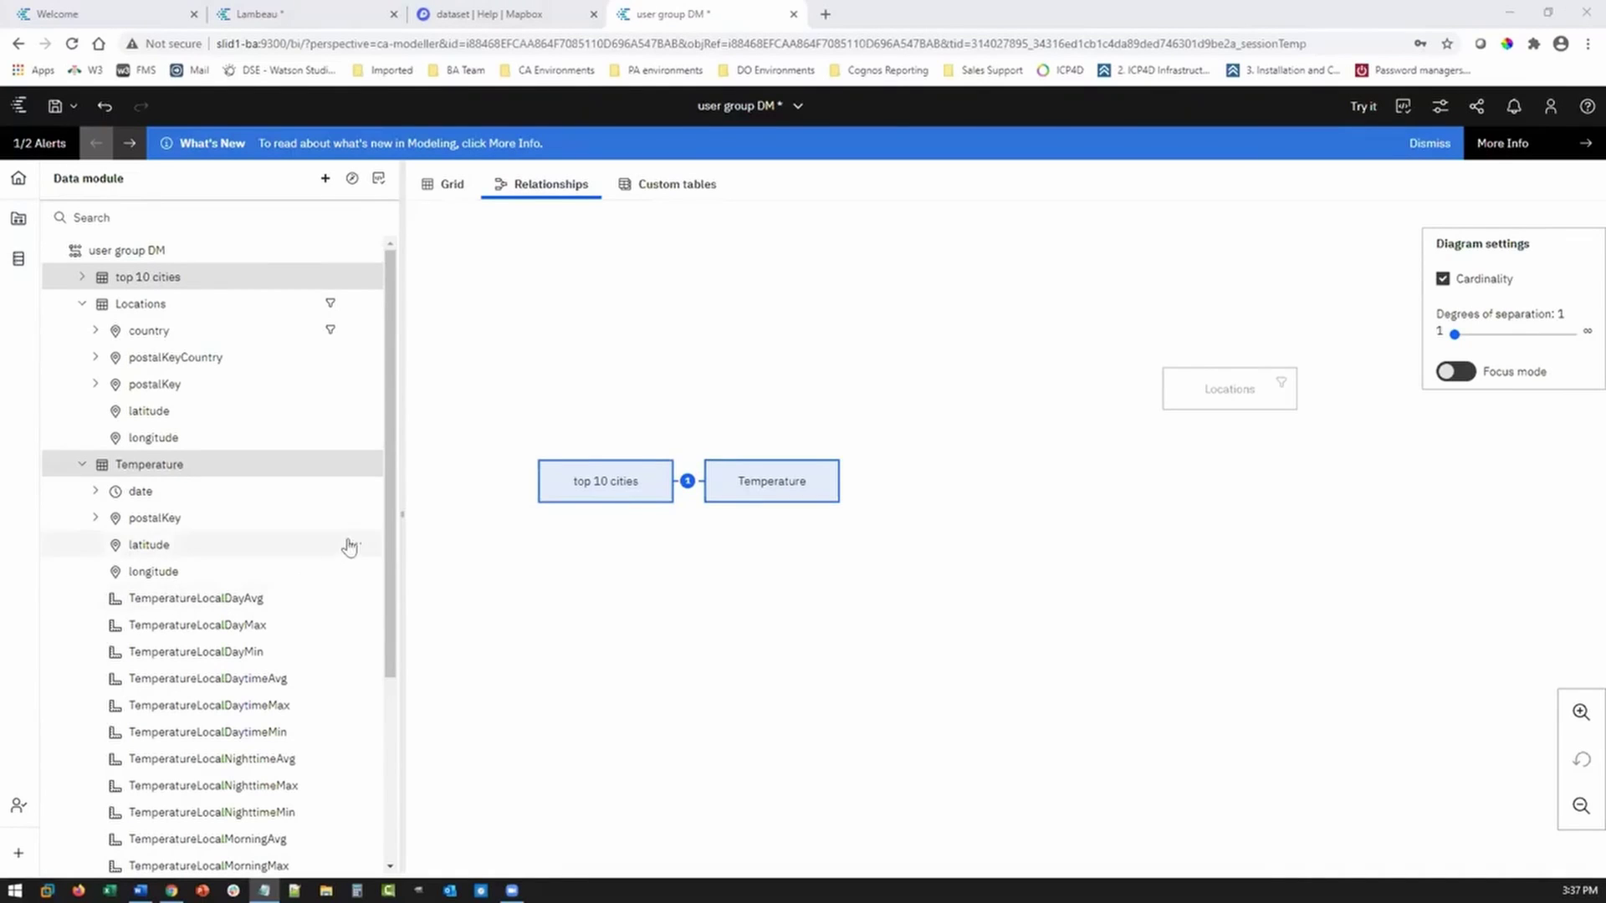
# Create a calculation named "Ave Temp F" in the Temperature table with the expression ((TemperatureLocalDayAvg-273.15)*9/5)+32
pyautogui.click(357, 464)
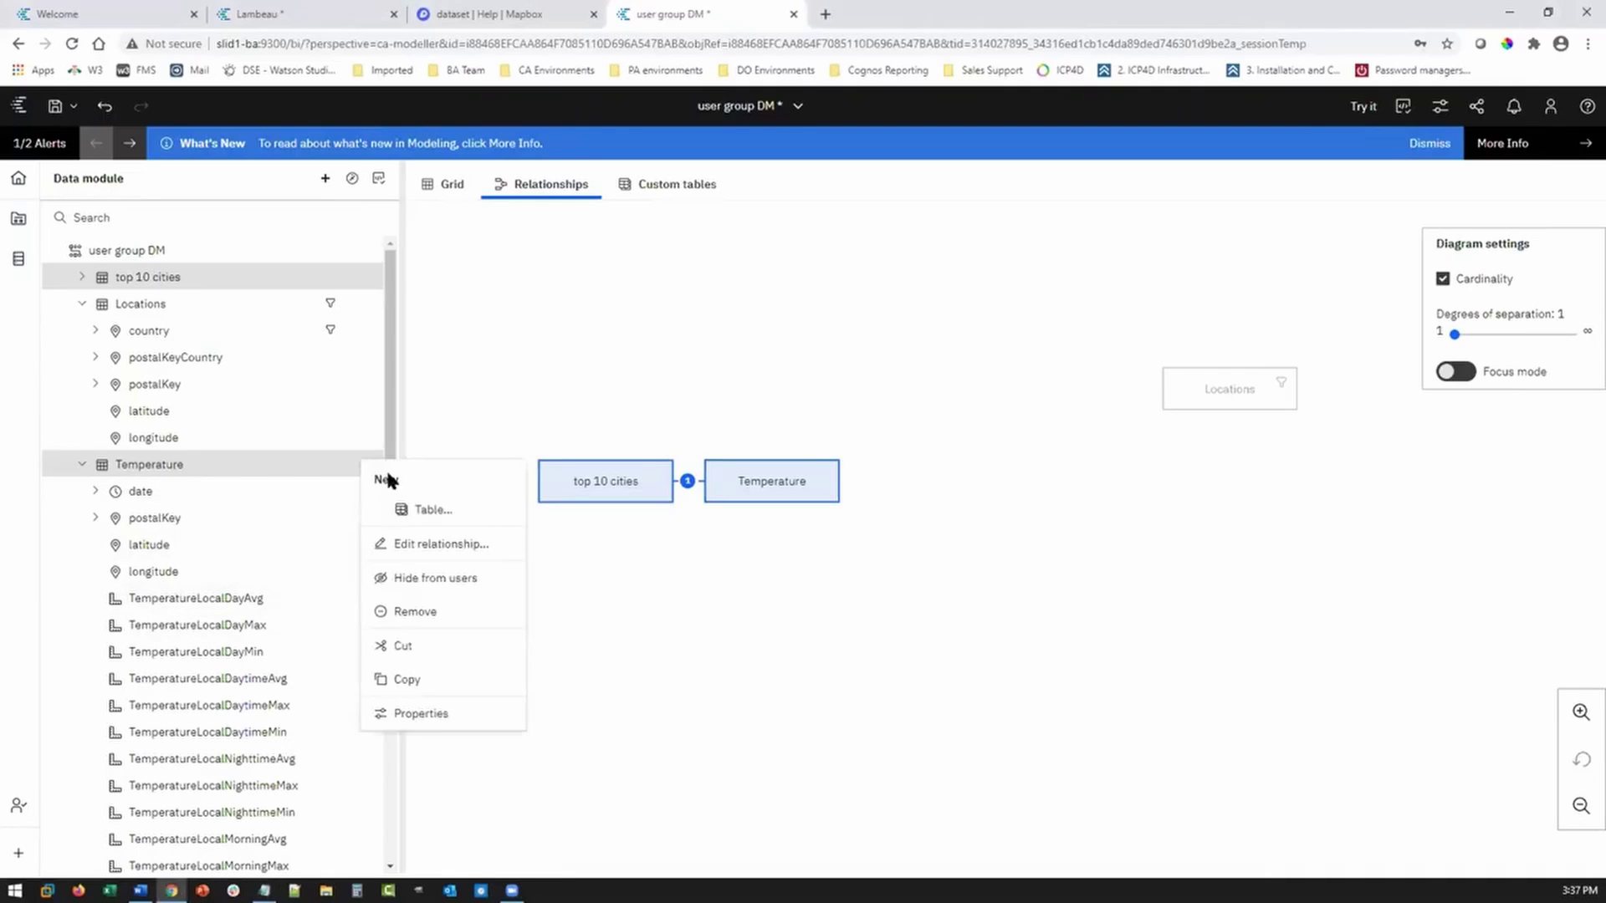
pyautogui.click(224, 547)
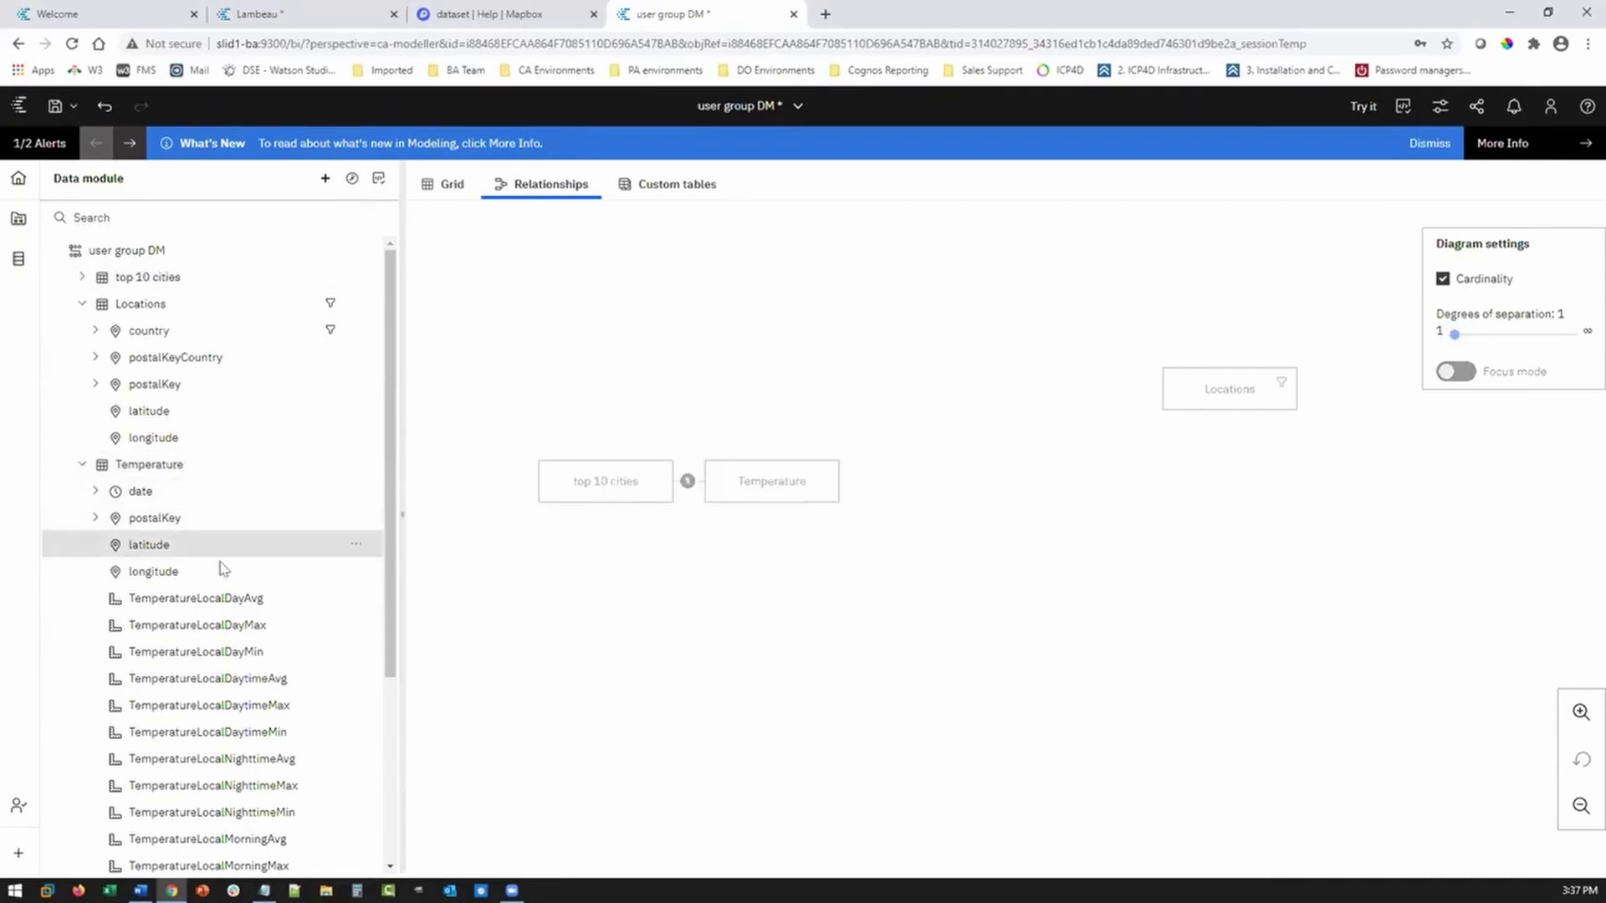
pyautogui.click(170, 468)
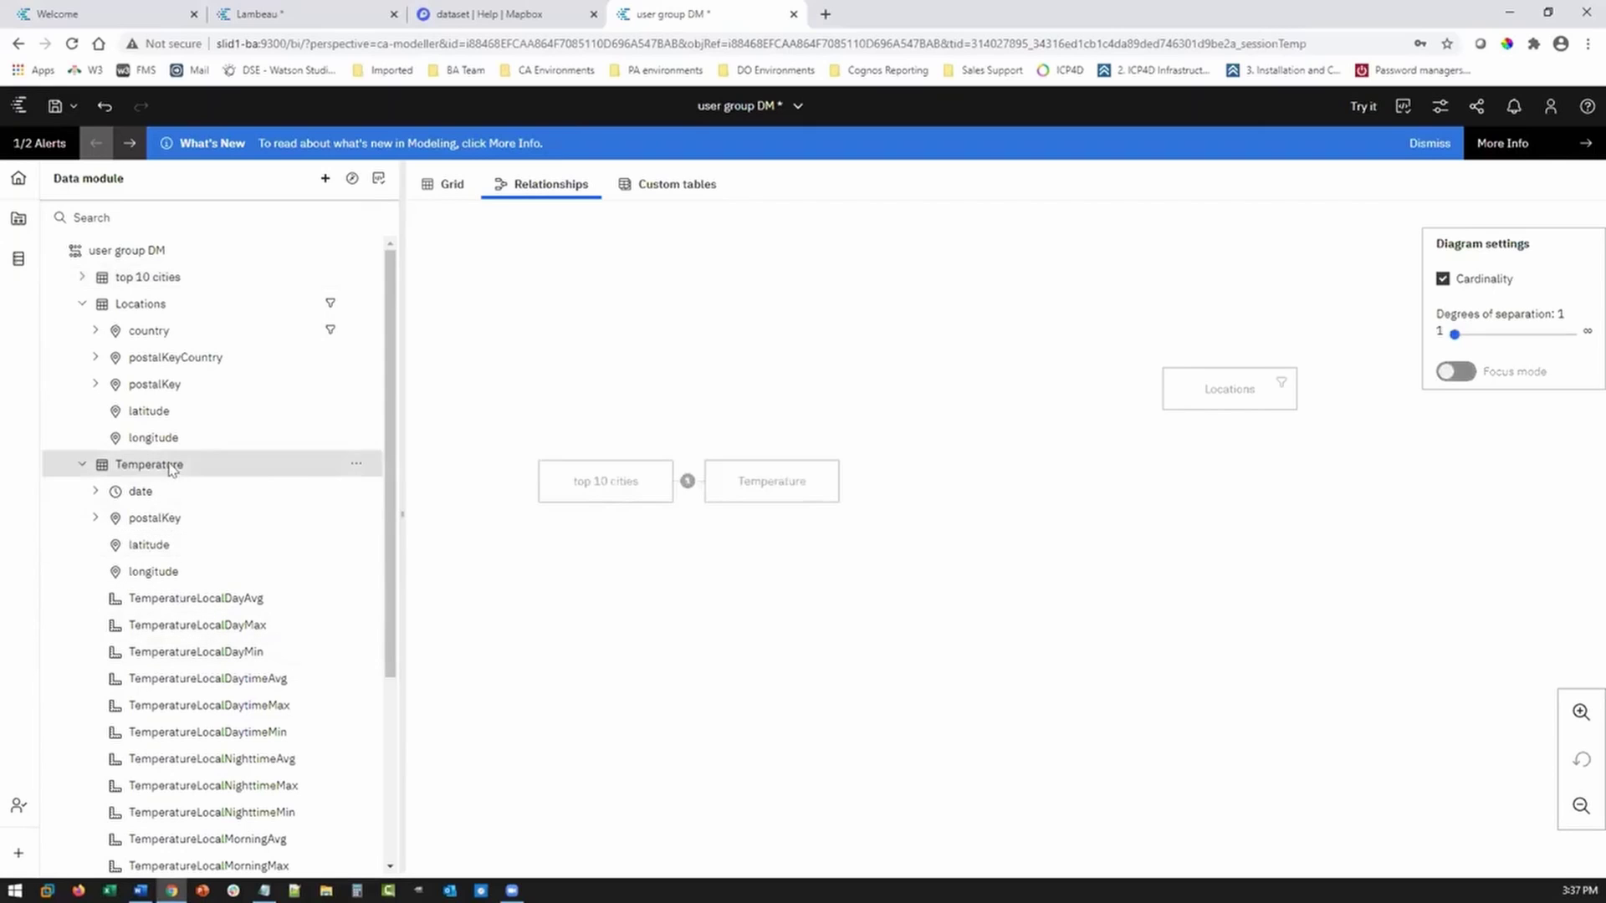
pyautogui.click(351, 466)
pyautogui.click(419, 383)
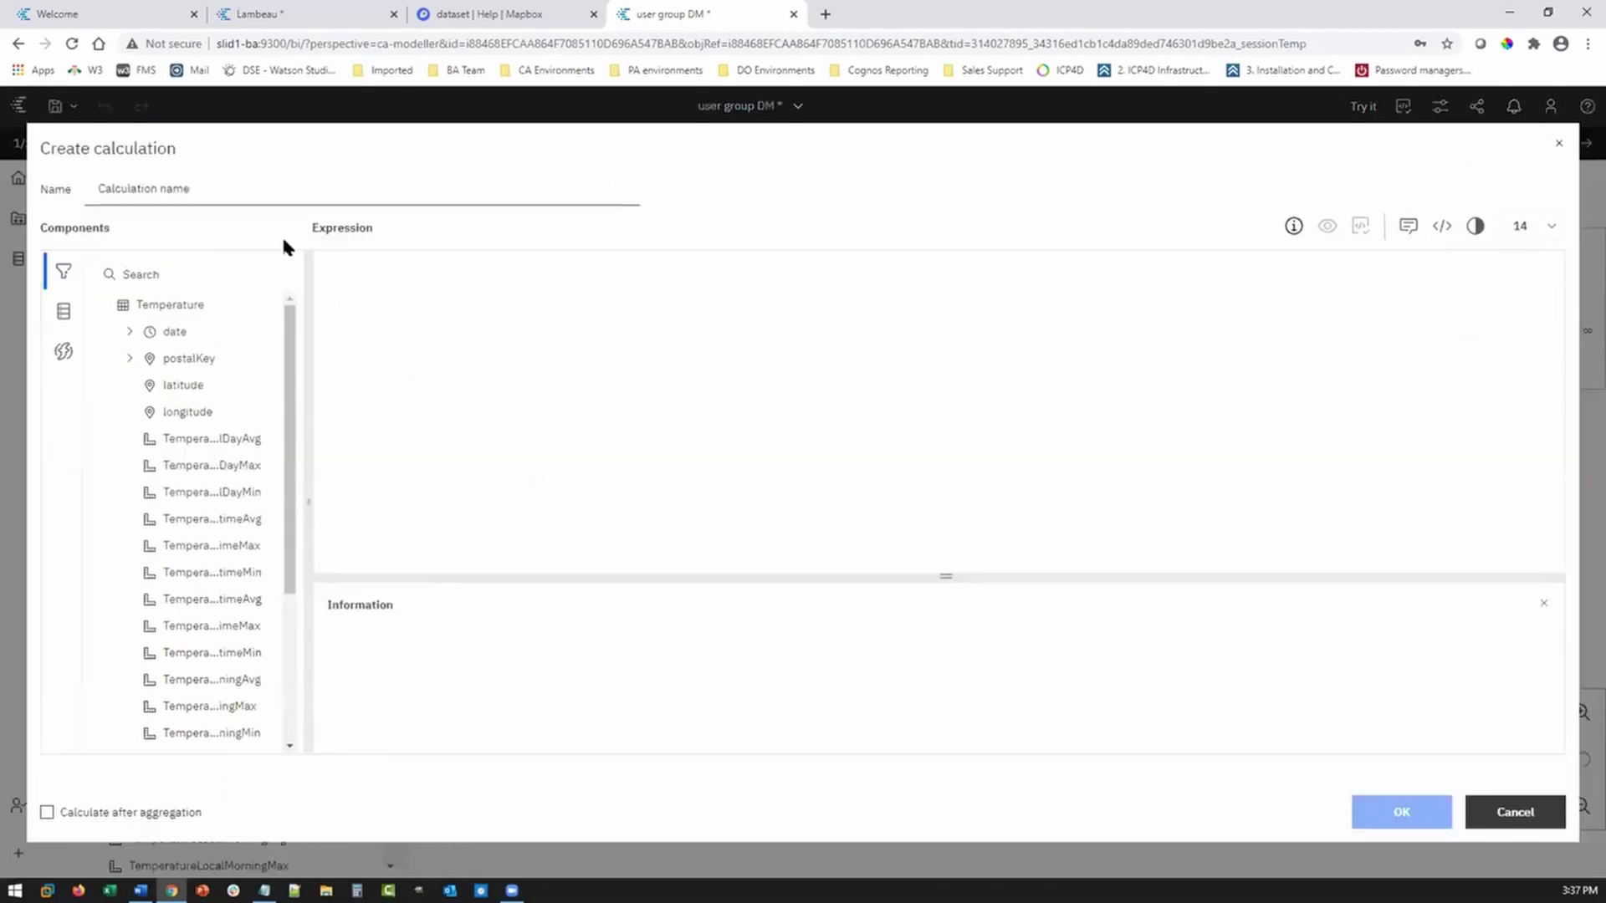
pyautogui.moveTo(190, 186); pyautogui.dragTo(78, 187)
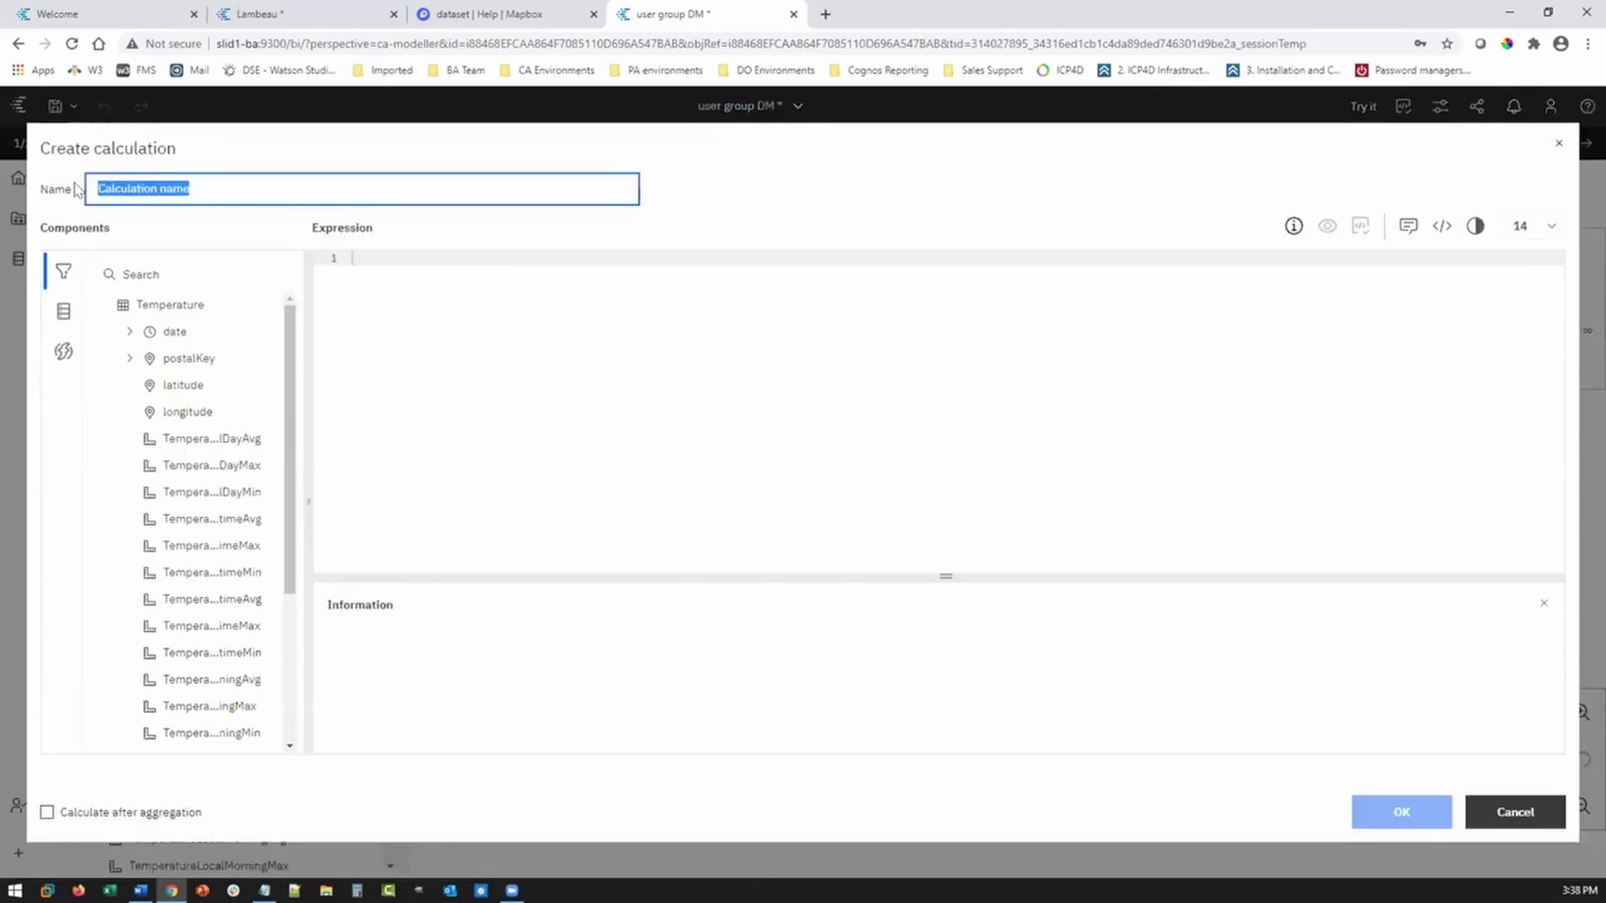
pyautogui.write('Ave Tem')
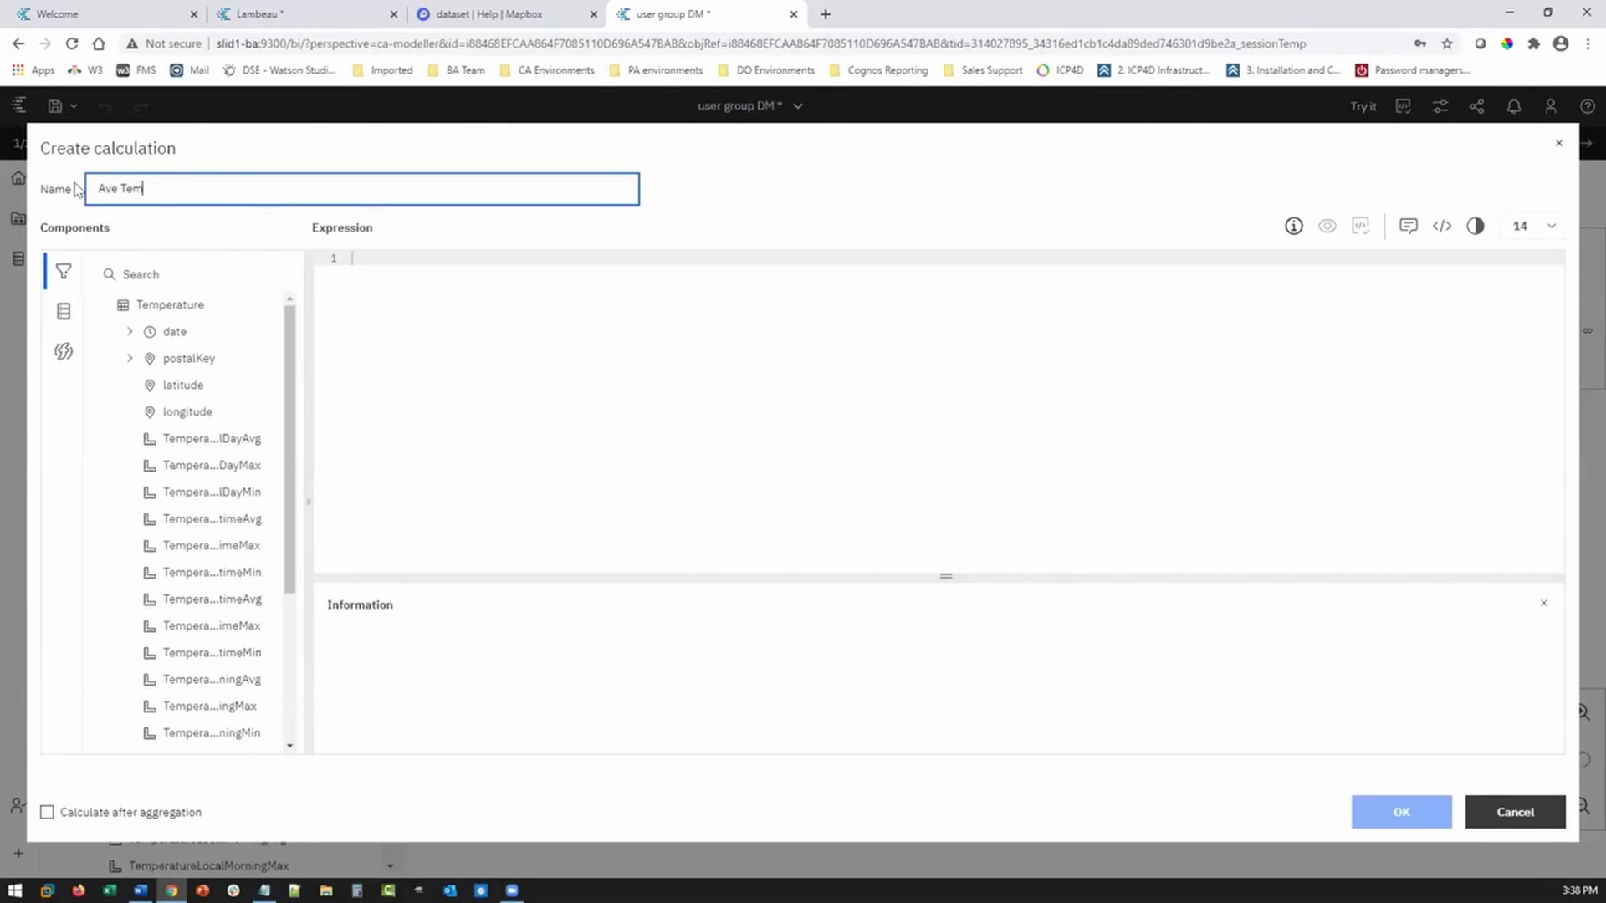
pyautogui.write('p F')
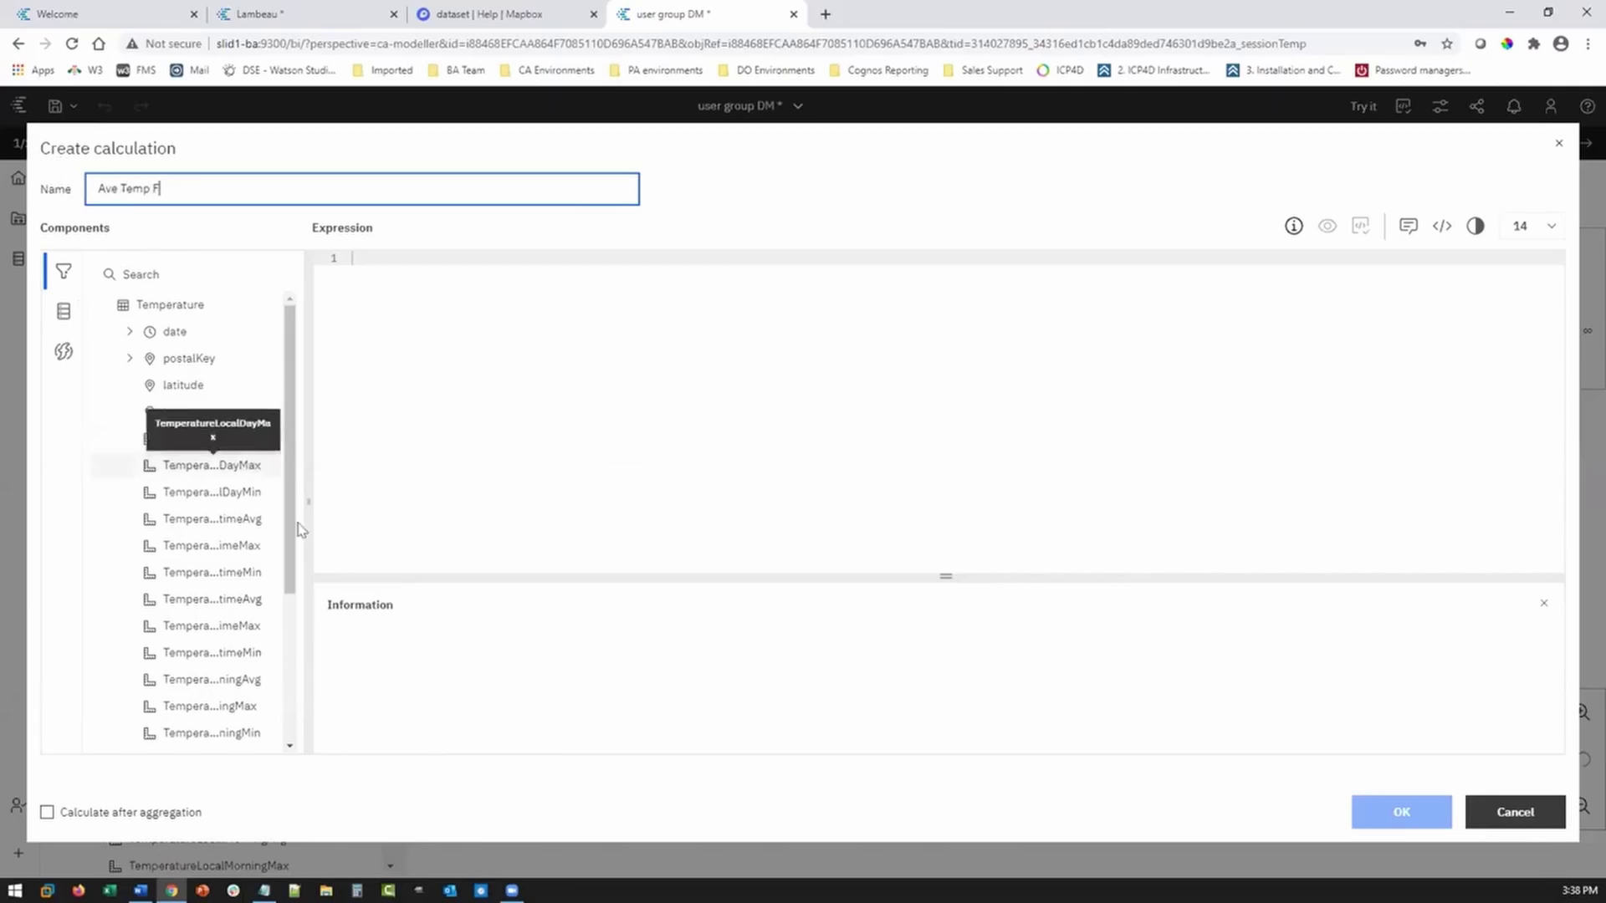
pyautogui.moveTo(298, 494); pyautogui.dragTo(441, 487)
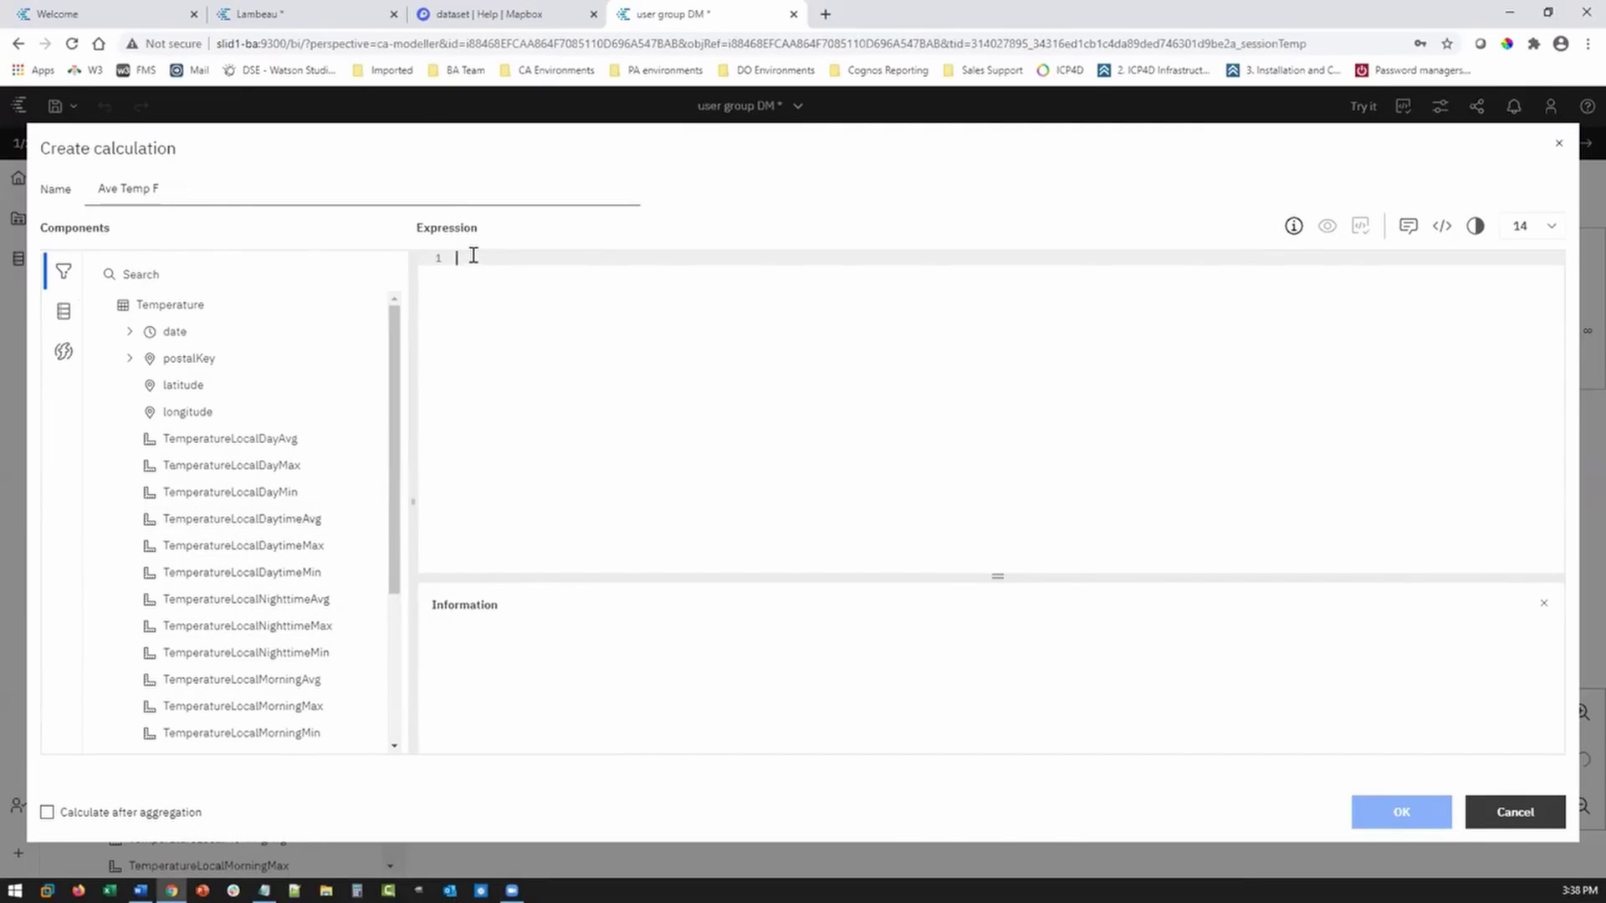
pyautogui.write('((TemperatureLocalDayAvg-273.15)*9/5)+32')
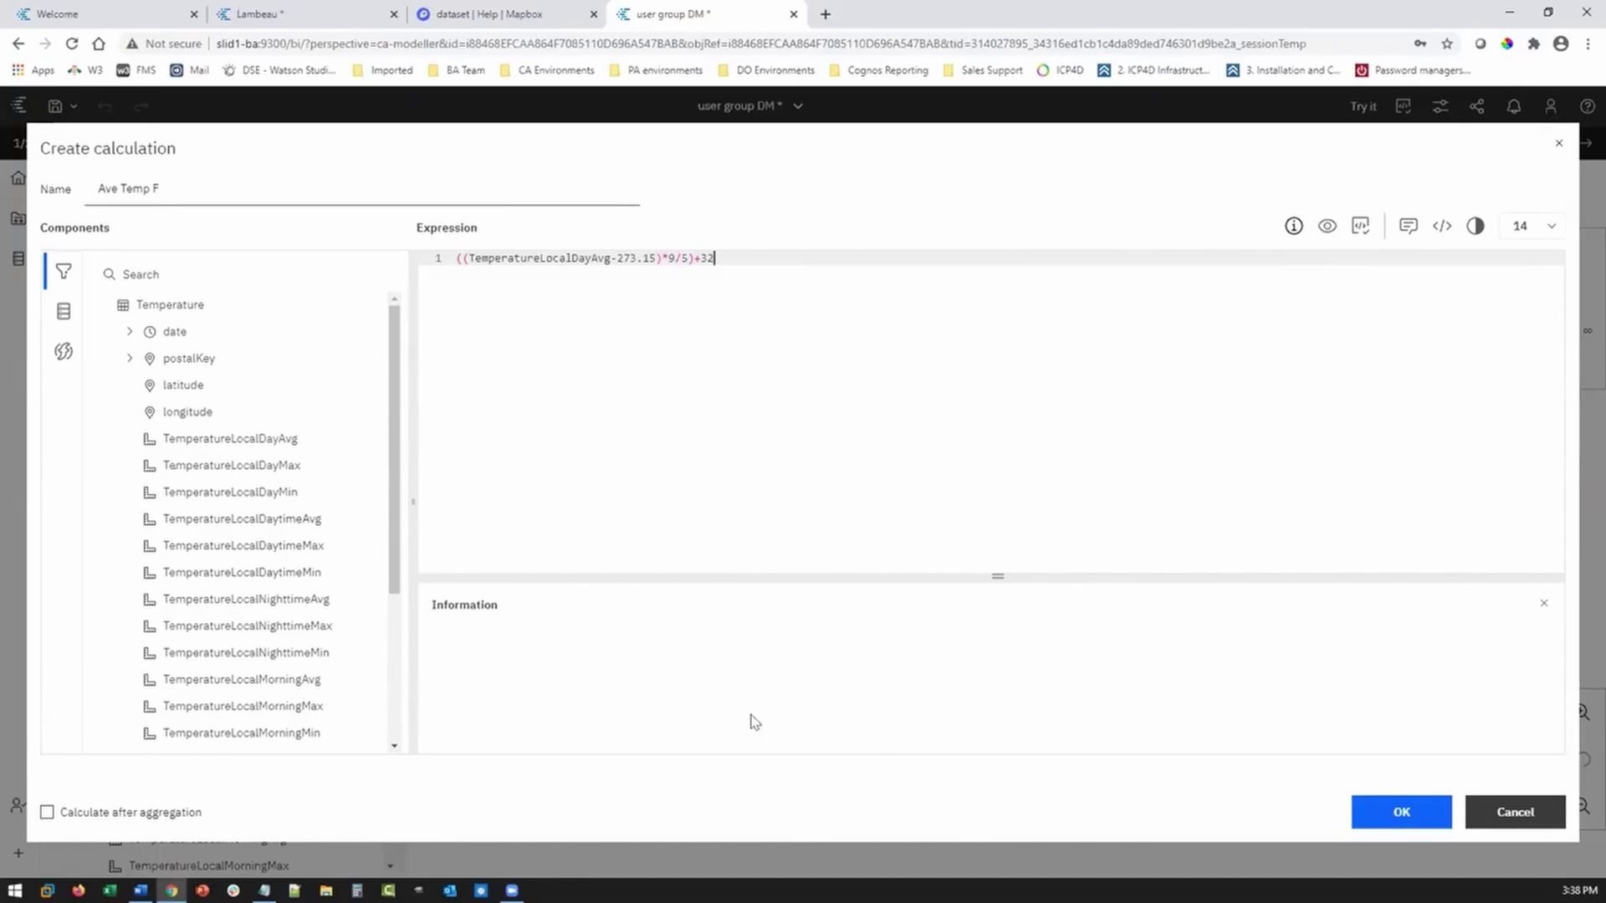
pyautogui.click(1390, 801)
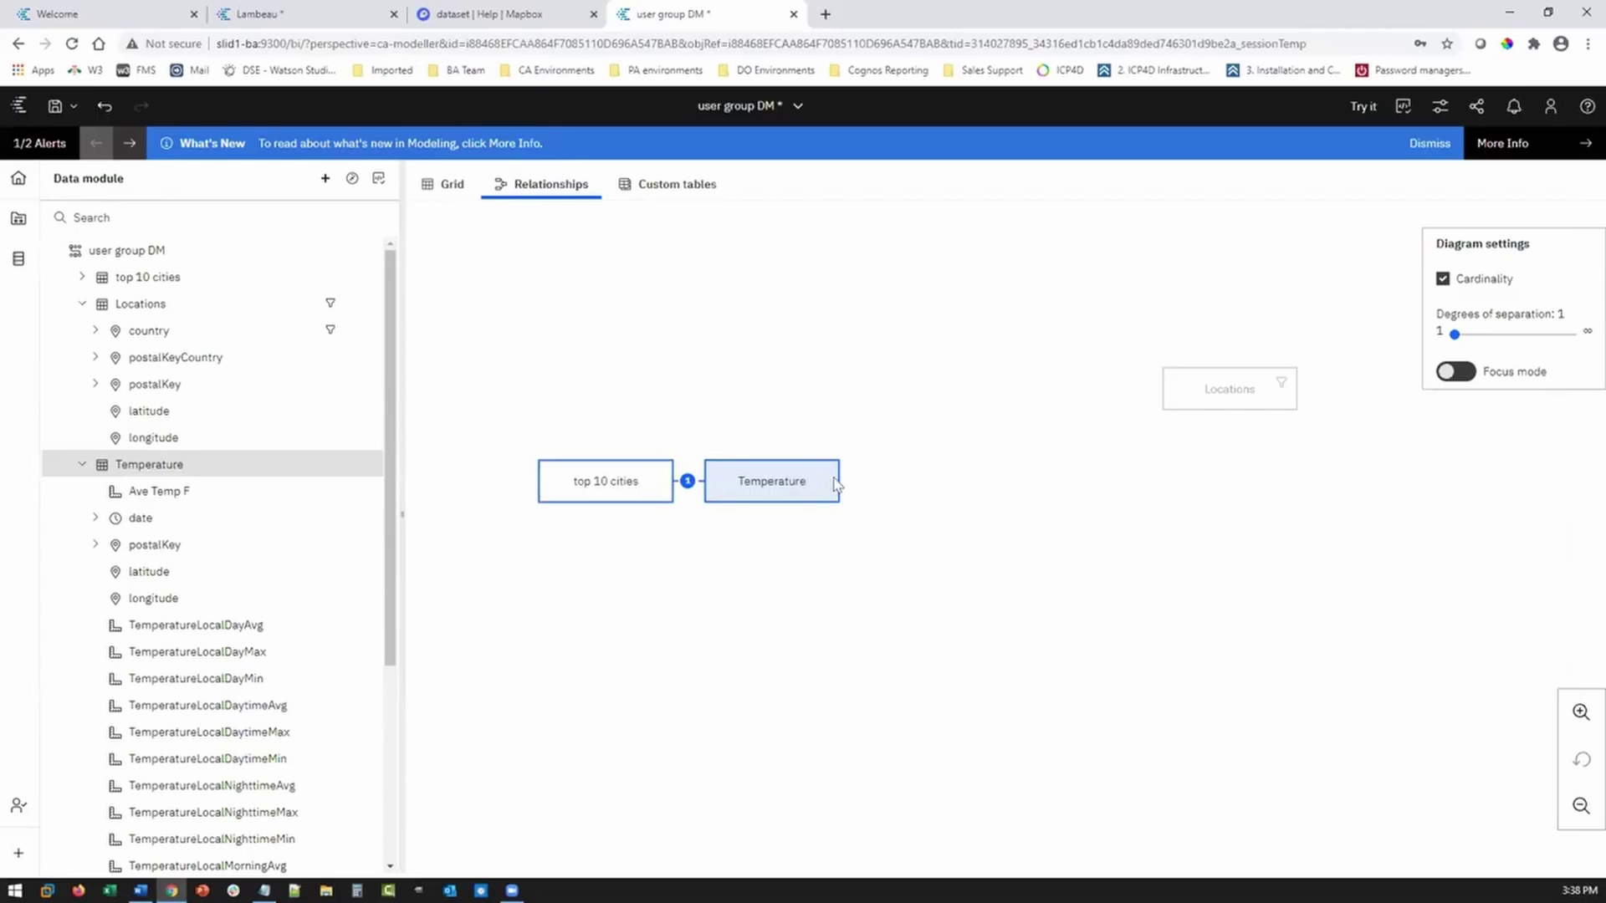
# Reopen the relationship between top 10 cities and Temperature and examine the Ave Temp F values in its refreshed preview
pyautogui.doubleClick(703, 487)
pyautogui.click(807, 607)
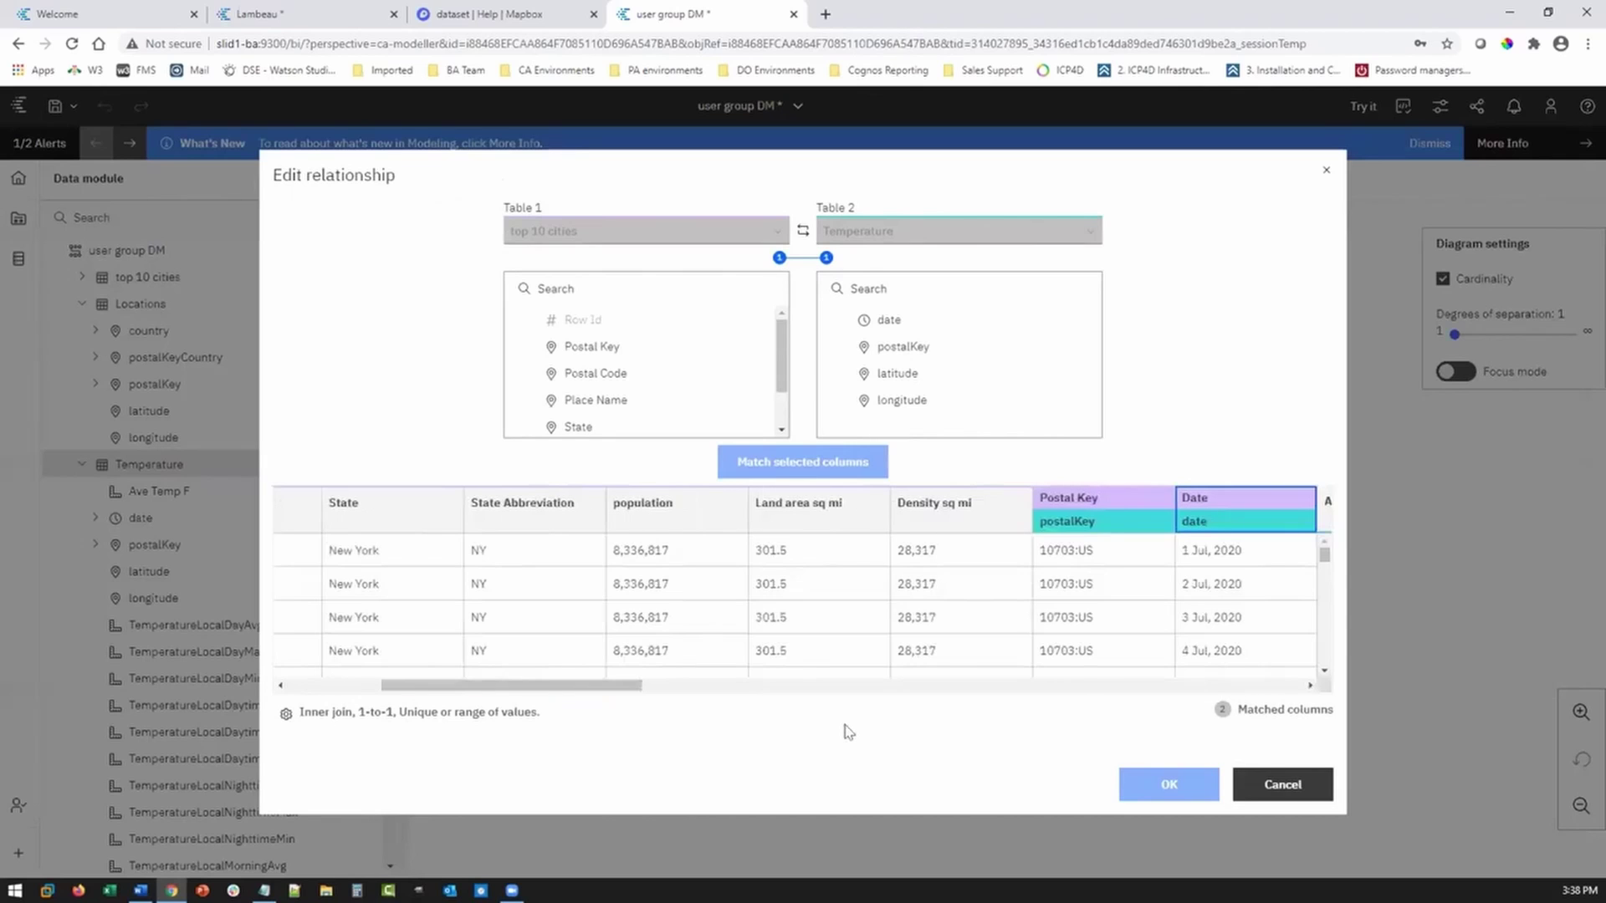
pyautogui.moveTo(612, 686); pyautogui.dragTo(781, 687)
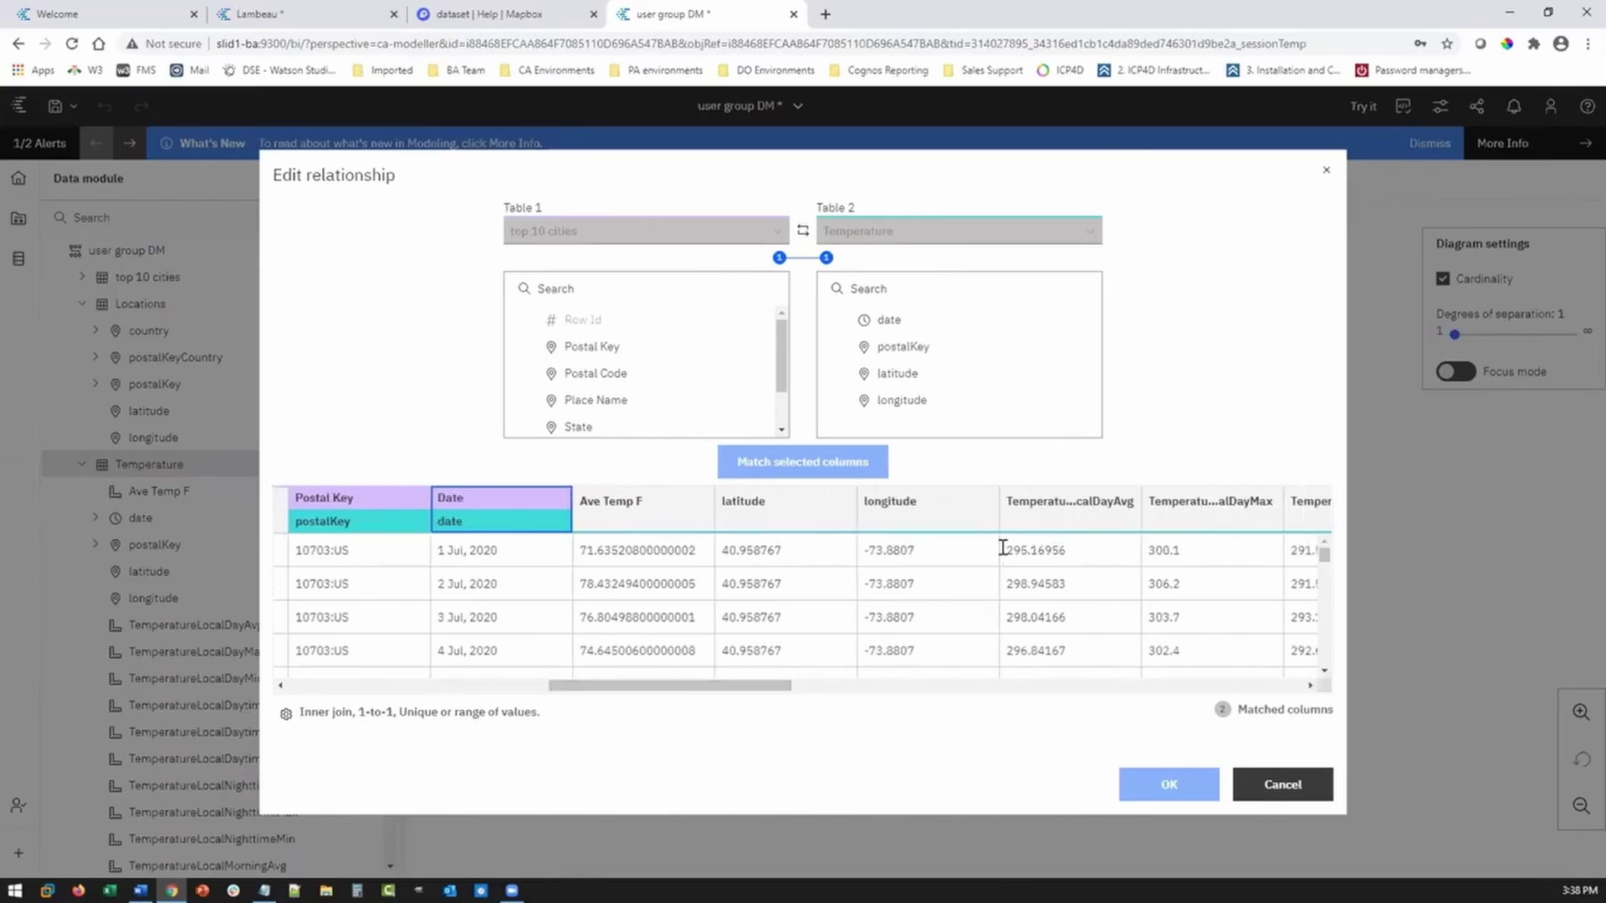
pyautogui.moveTo(578, 549); pyautogui.dragTo(601, 547)
pyautogui.moveTo(638, 685); pyautogui.dragTo(344, 680)
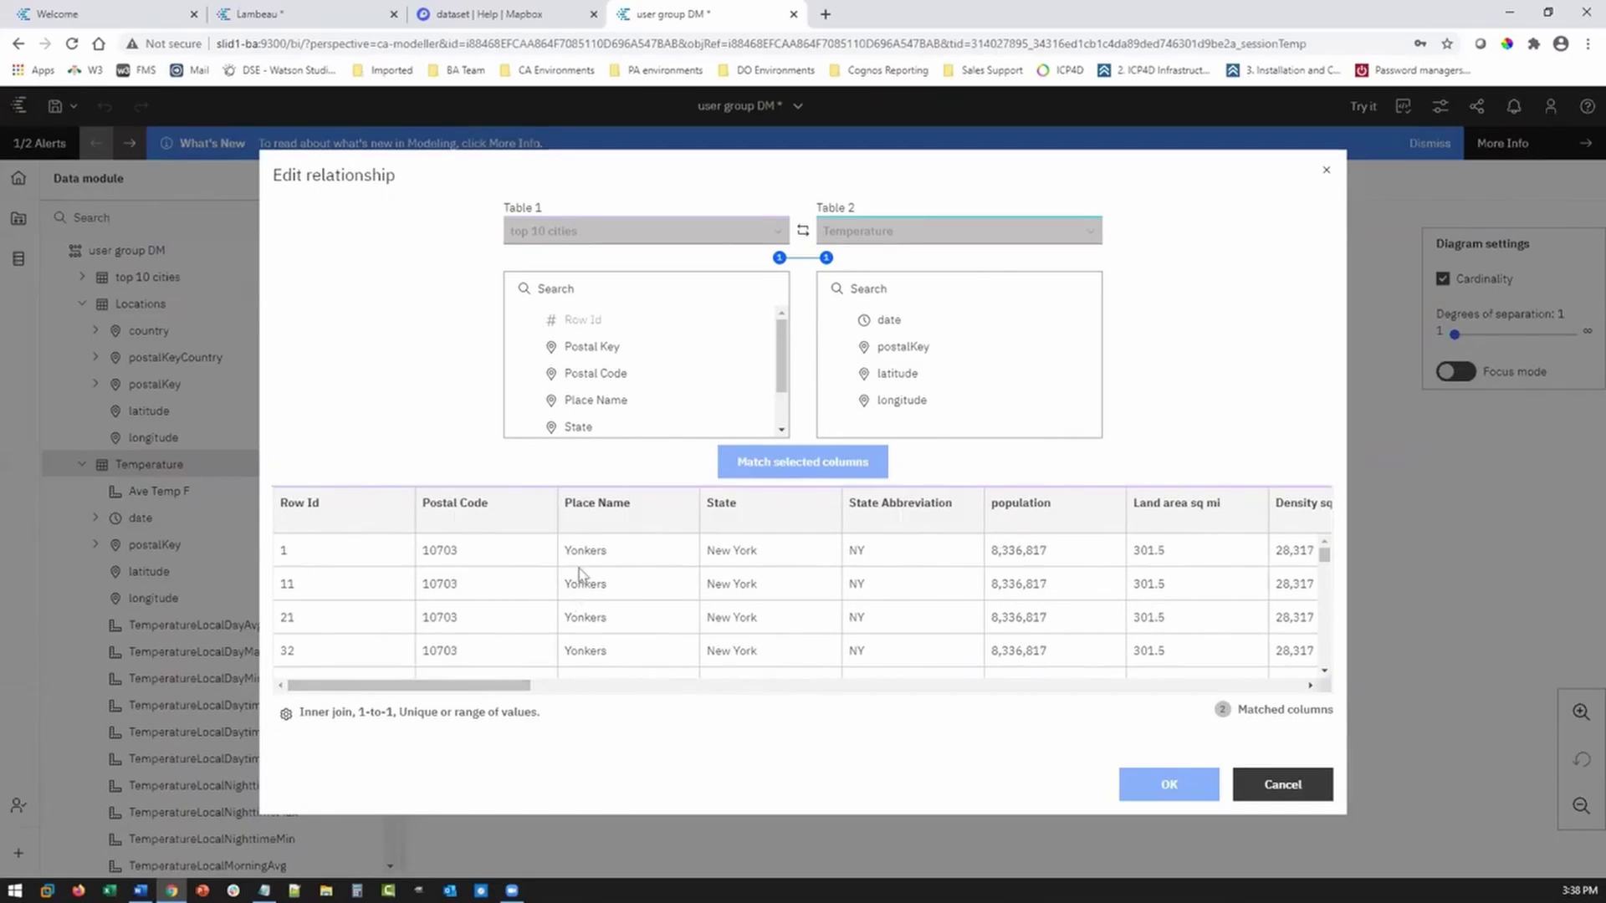
pyautogui.moveTo(512, 695); pyautogui.dragTo(657, 687)
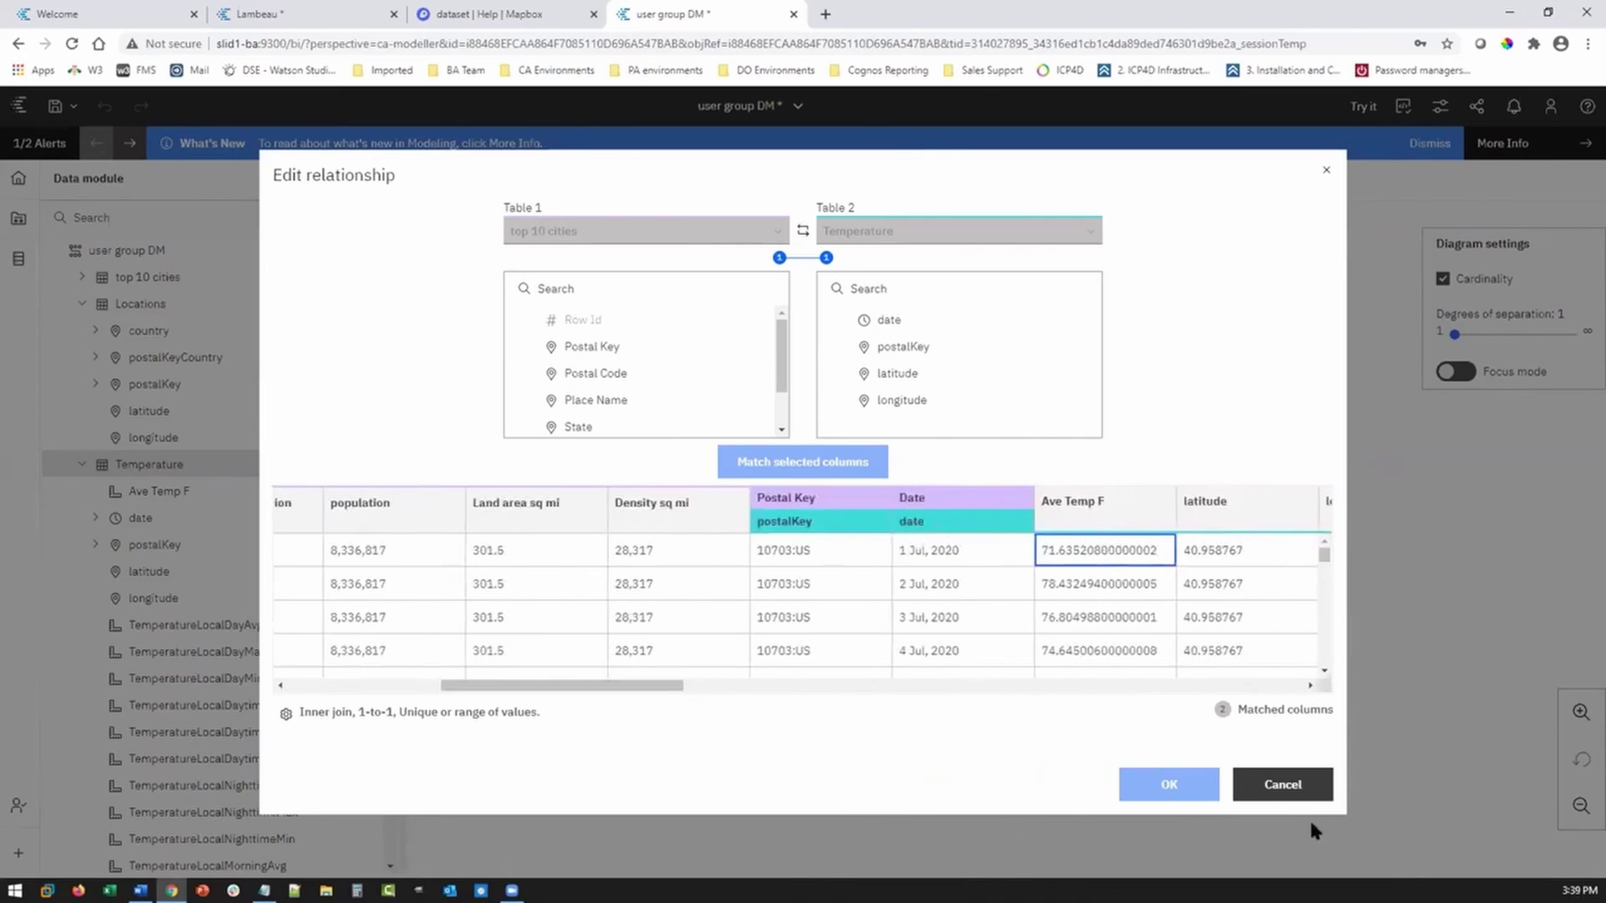
pyautogui.click(1269, 781)
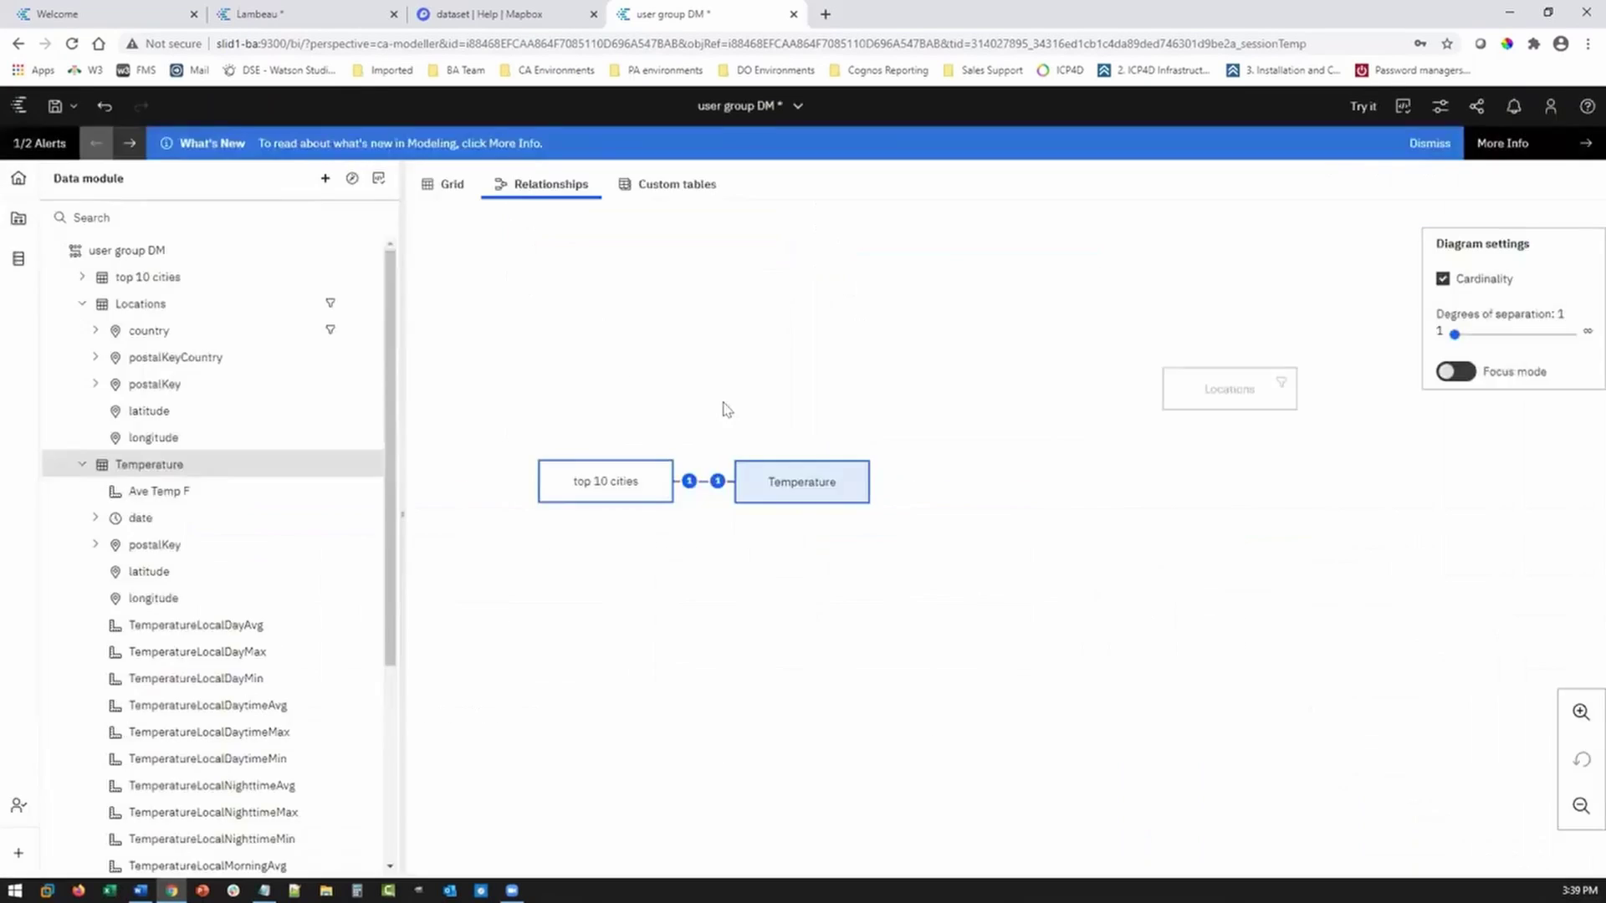
# Move top 10 cities and Temperature higher and farther apart in the diagram, and save the data module
pyautogui.click(54, 106)
pyautogui.moveTo(599, 477); pyautogui.dragTo(555, 338)
pyautogui.moveTo(841, 493); pyautogui.dragTo(825, 357)
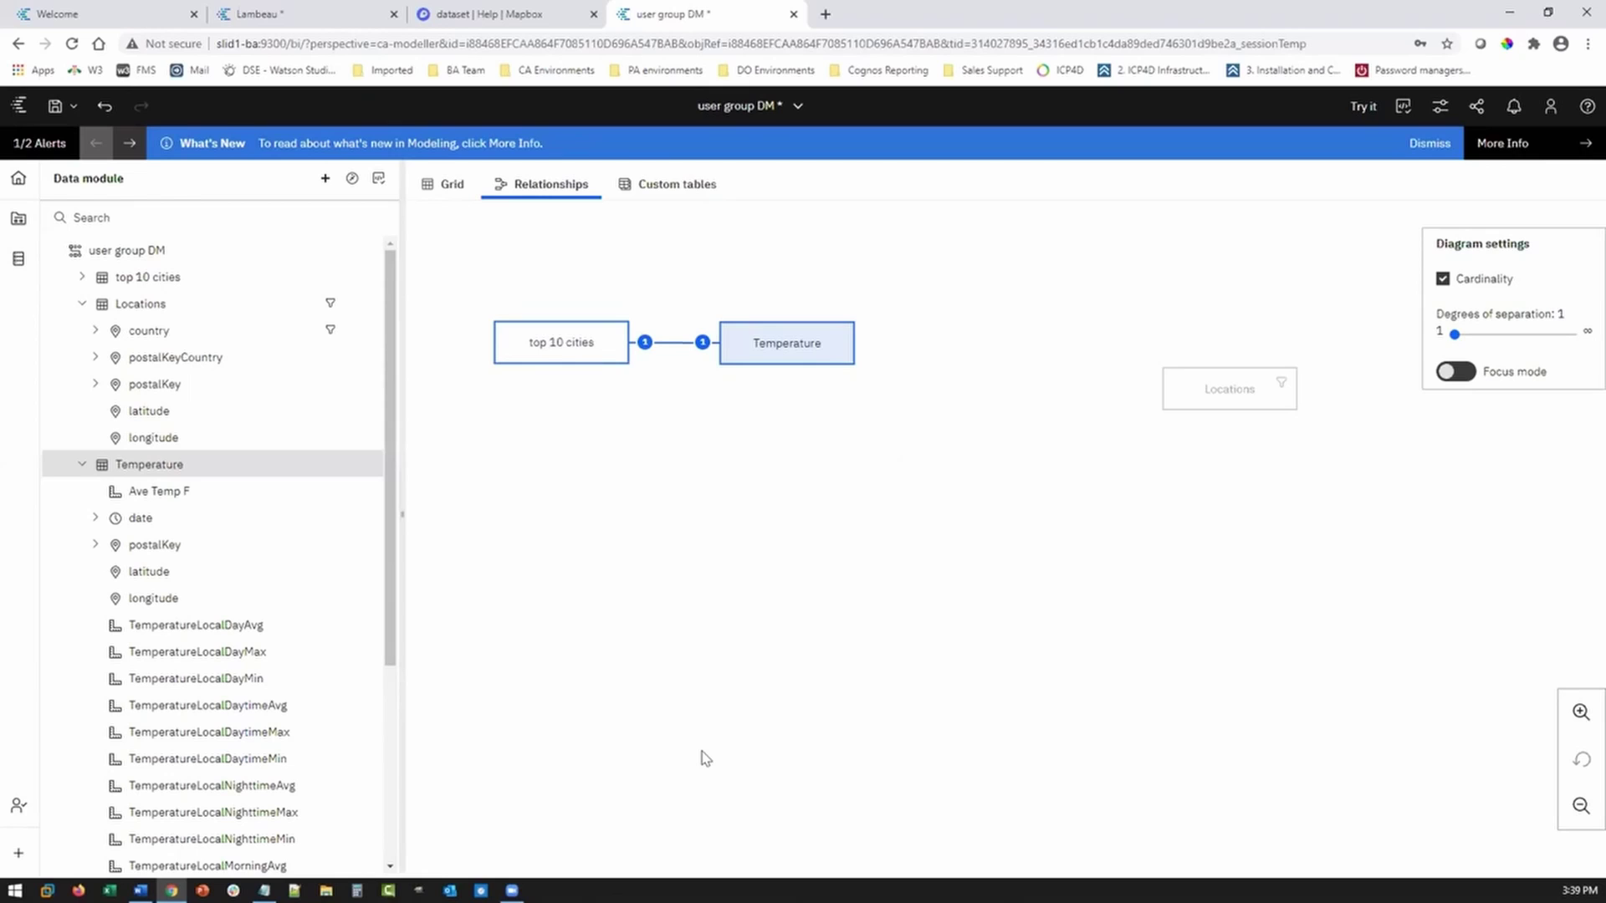
pyautogui.hotkey('ctrl', 's')
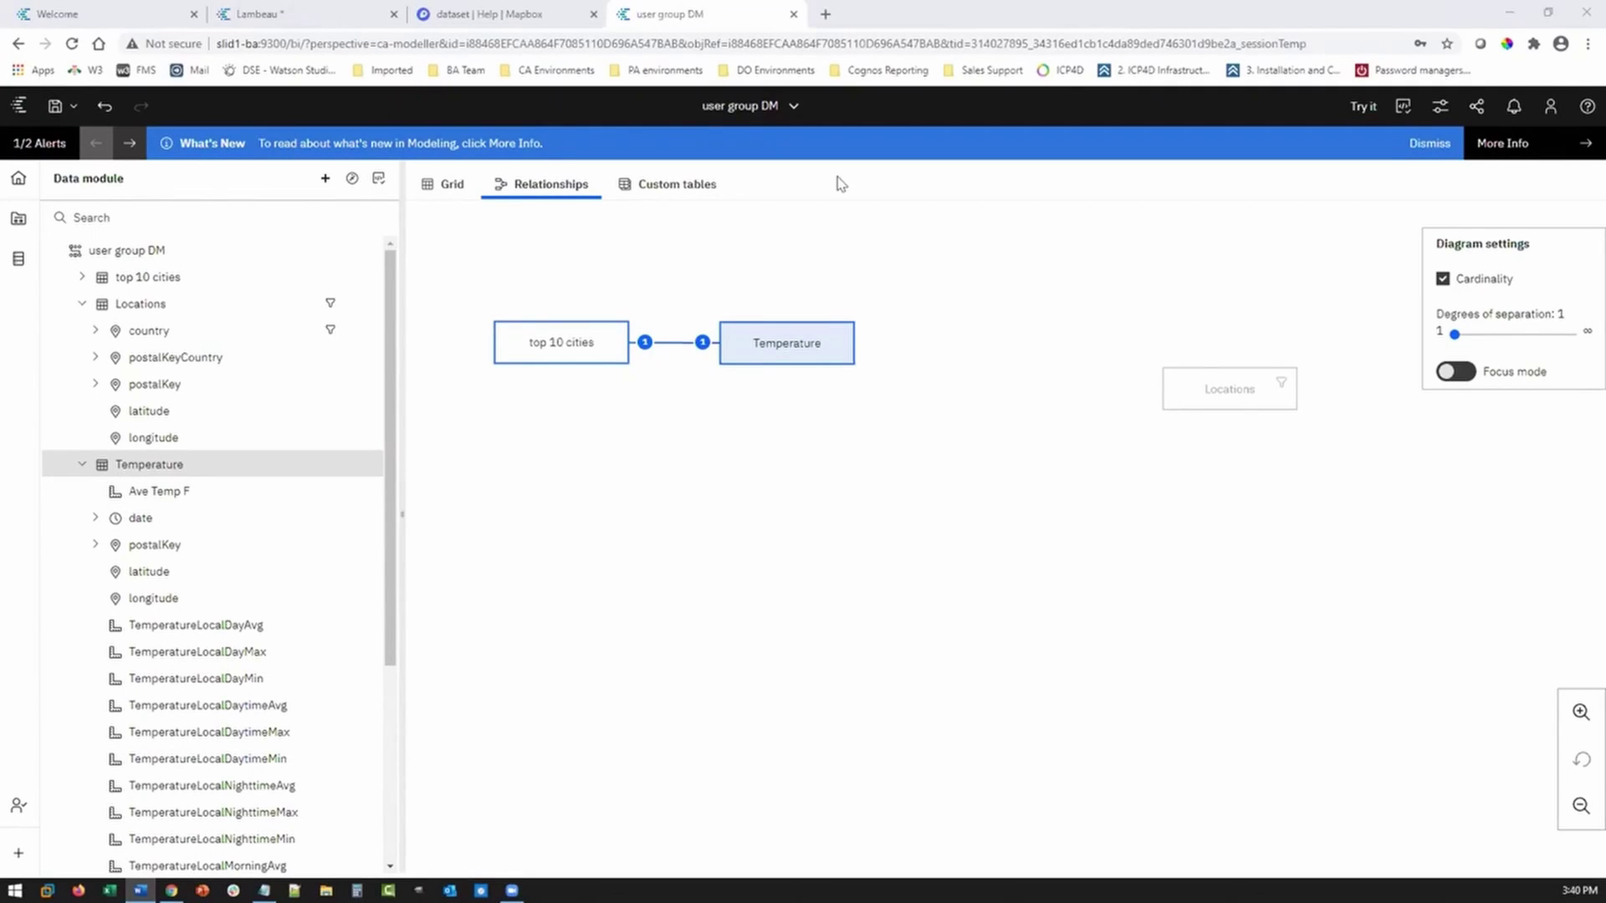
# Leave the data module for the Welcome page and list the existing data server connections
pyautogui.click(730, 117)
pyautogui.click(655, 150)
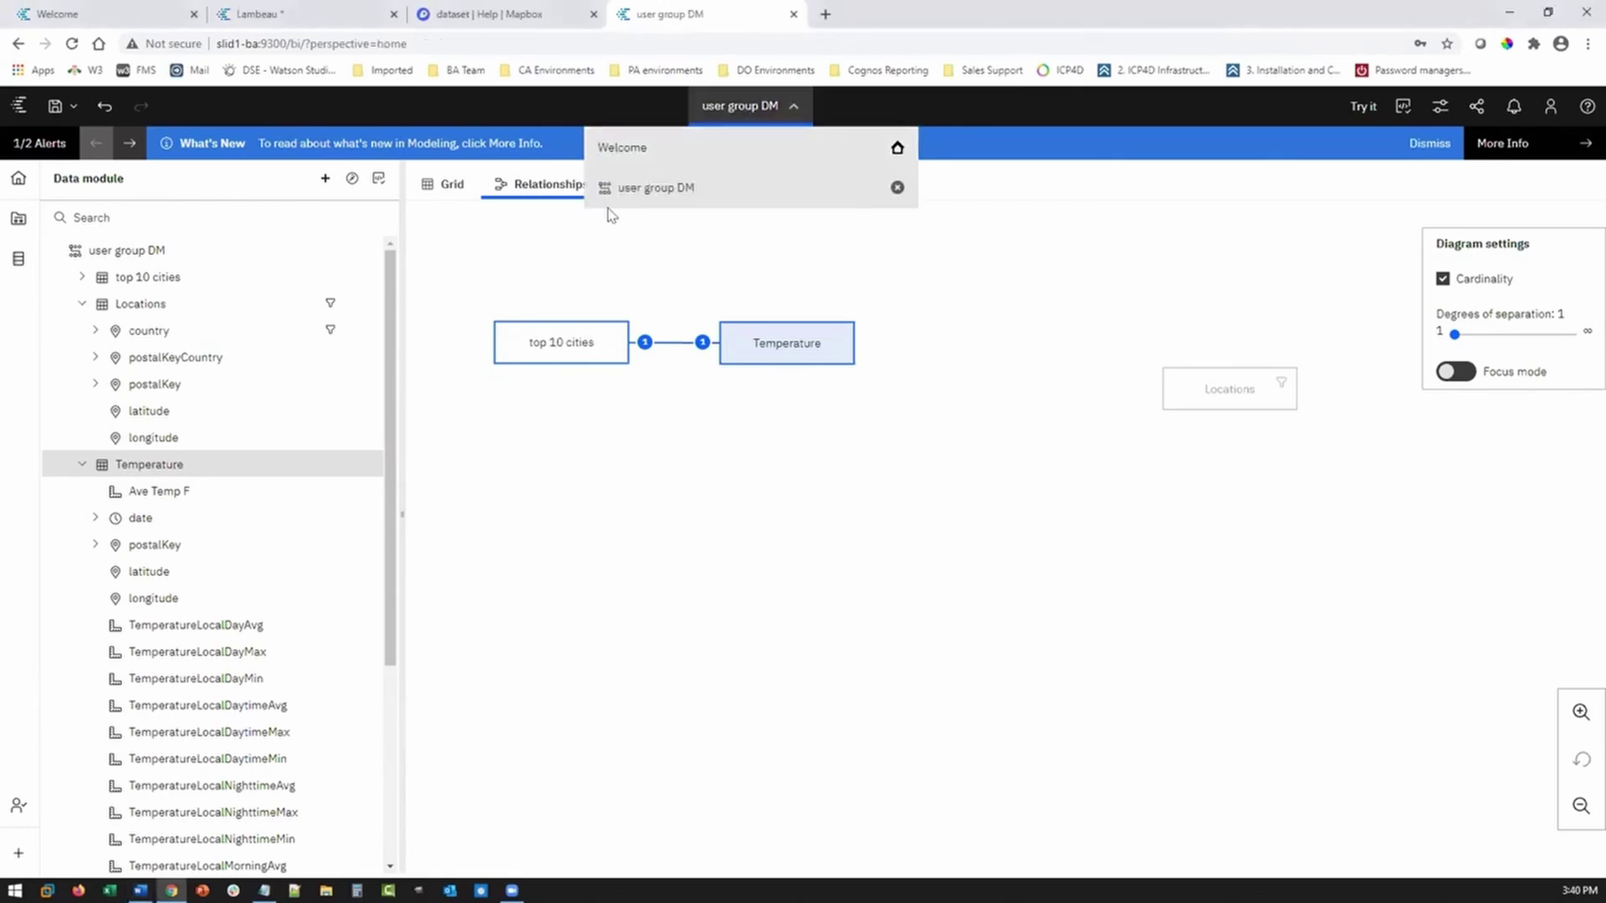
pyautogui.click(50, 852)
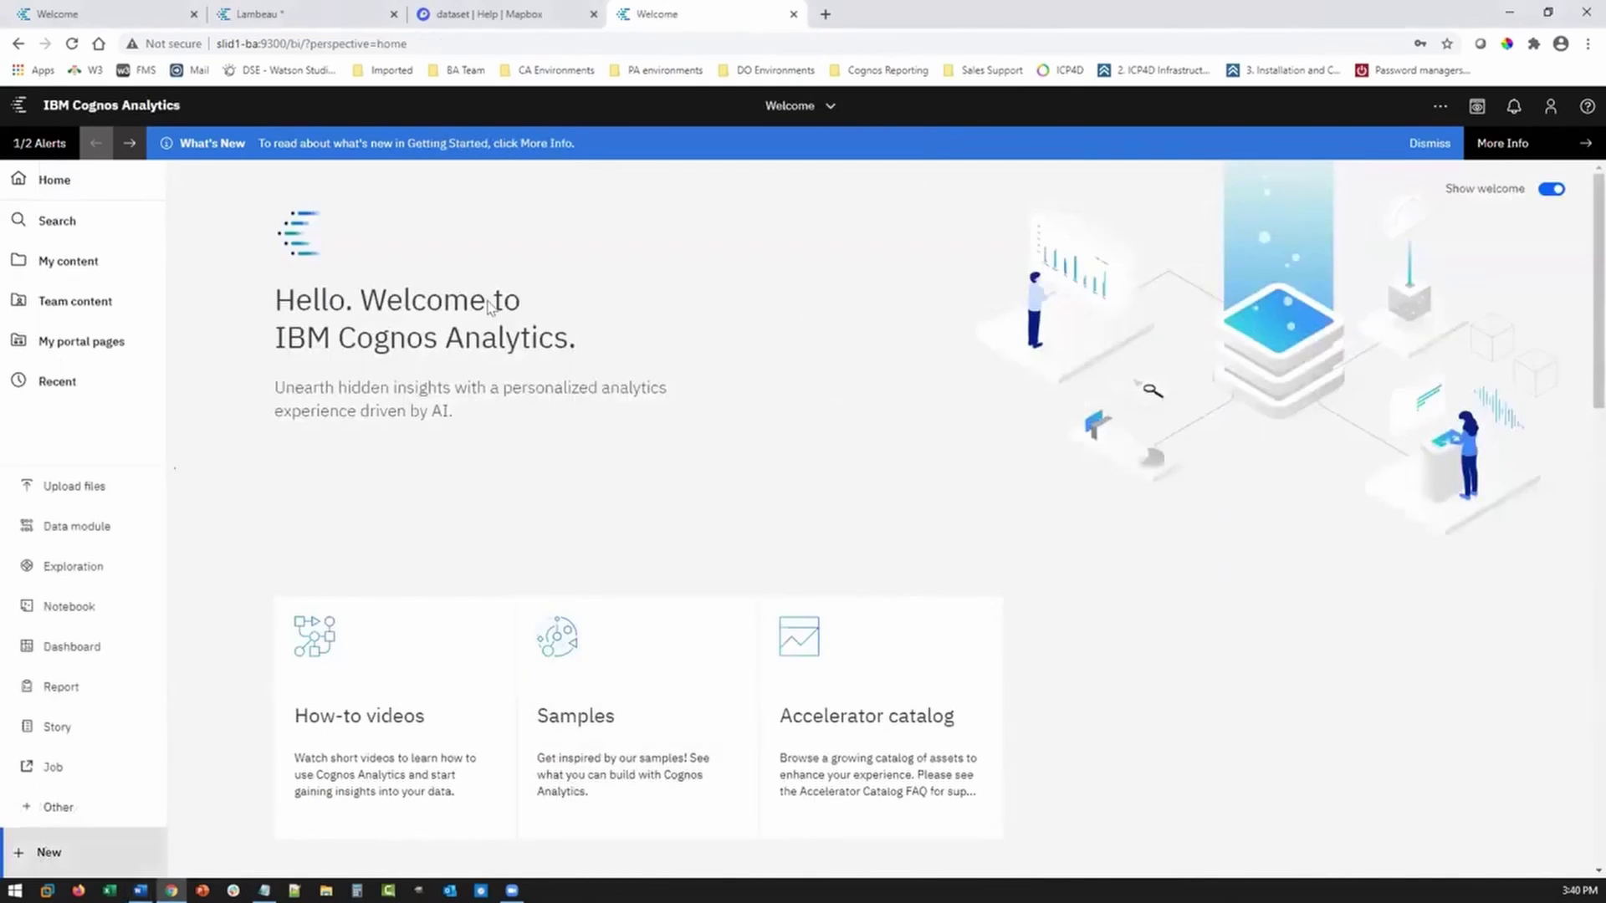
pyautogui.click(54, 805)
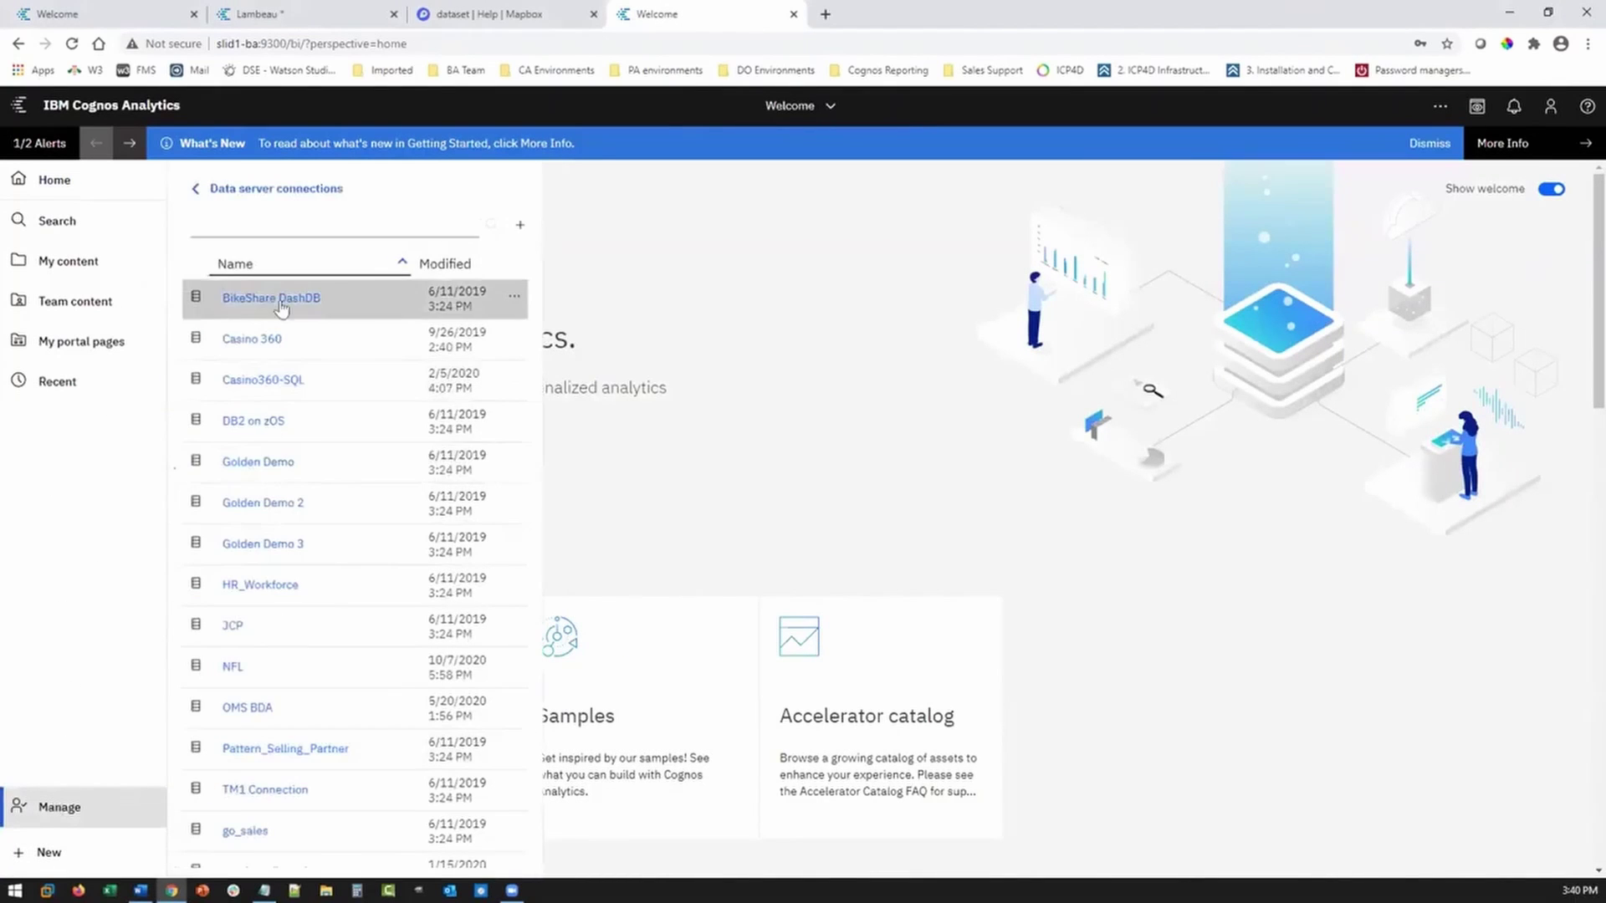
pyautogui.click(519, 225)
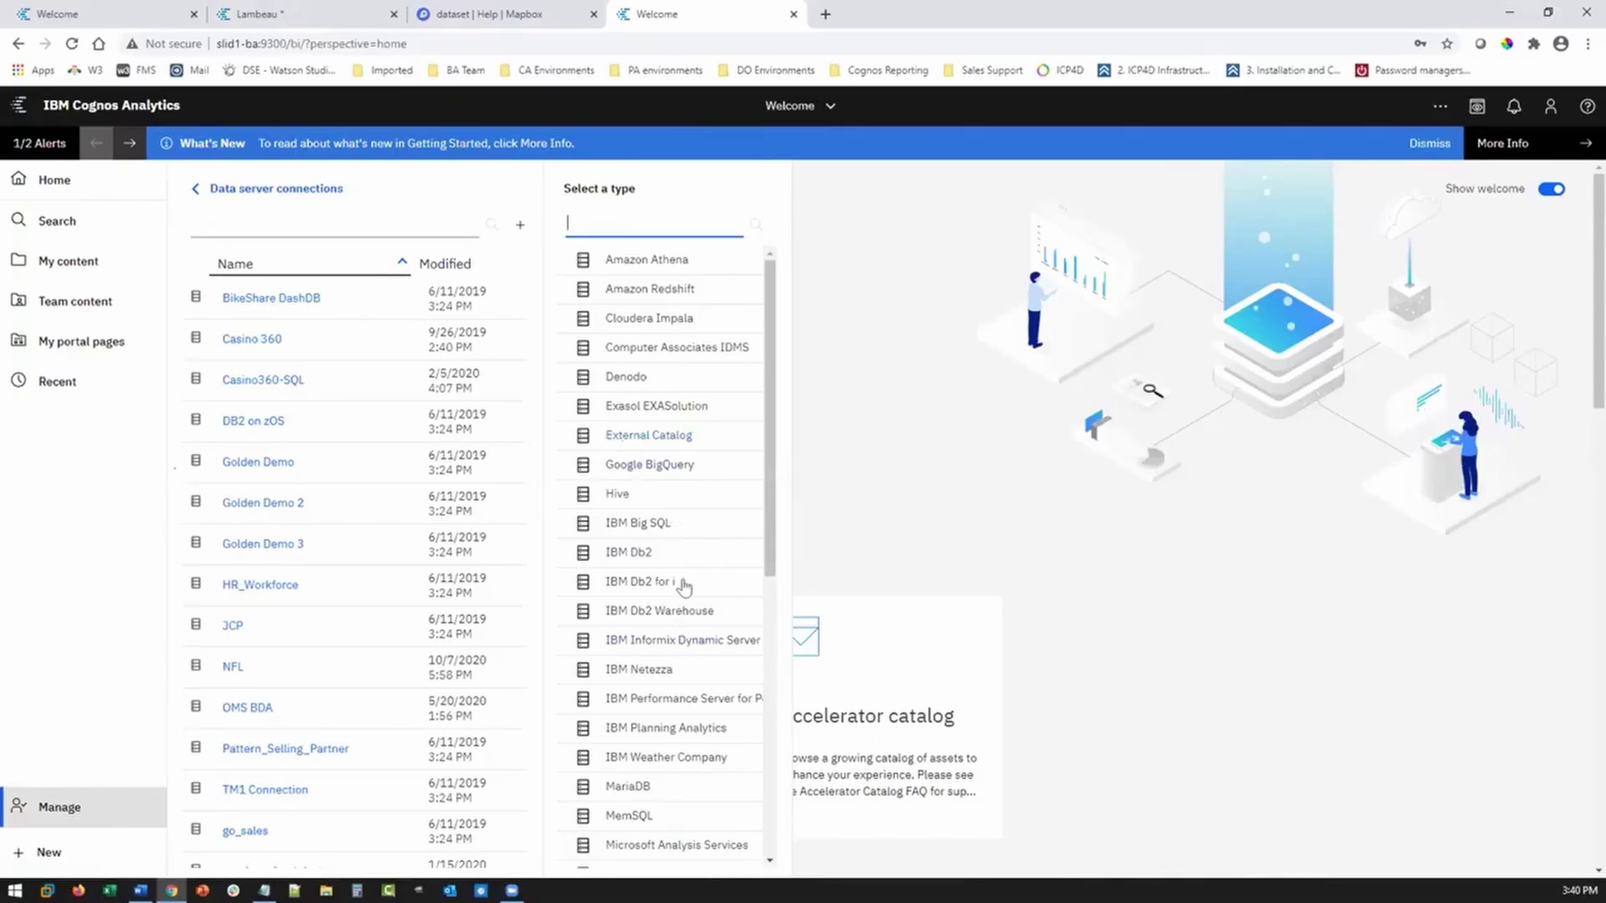
pyautogui.scroll(-3, 680, 573)
pyautogui.scroll(-5, 680, 573)
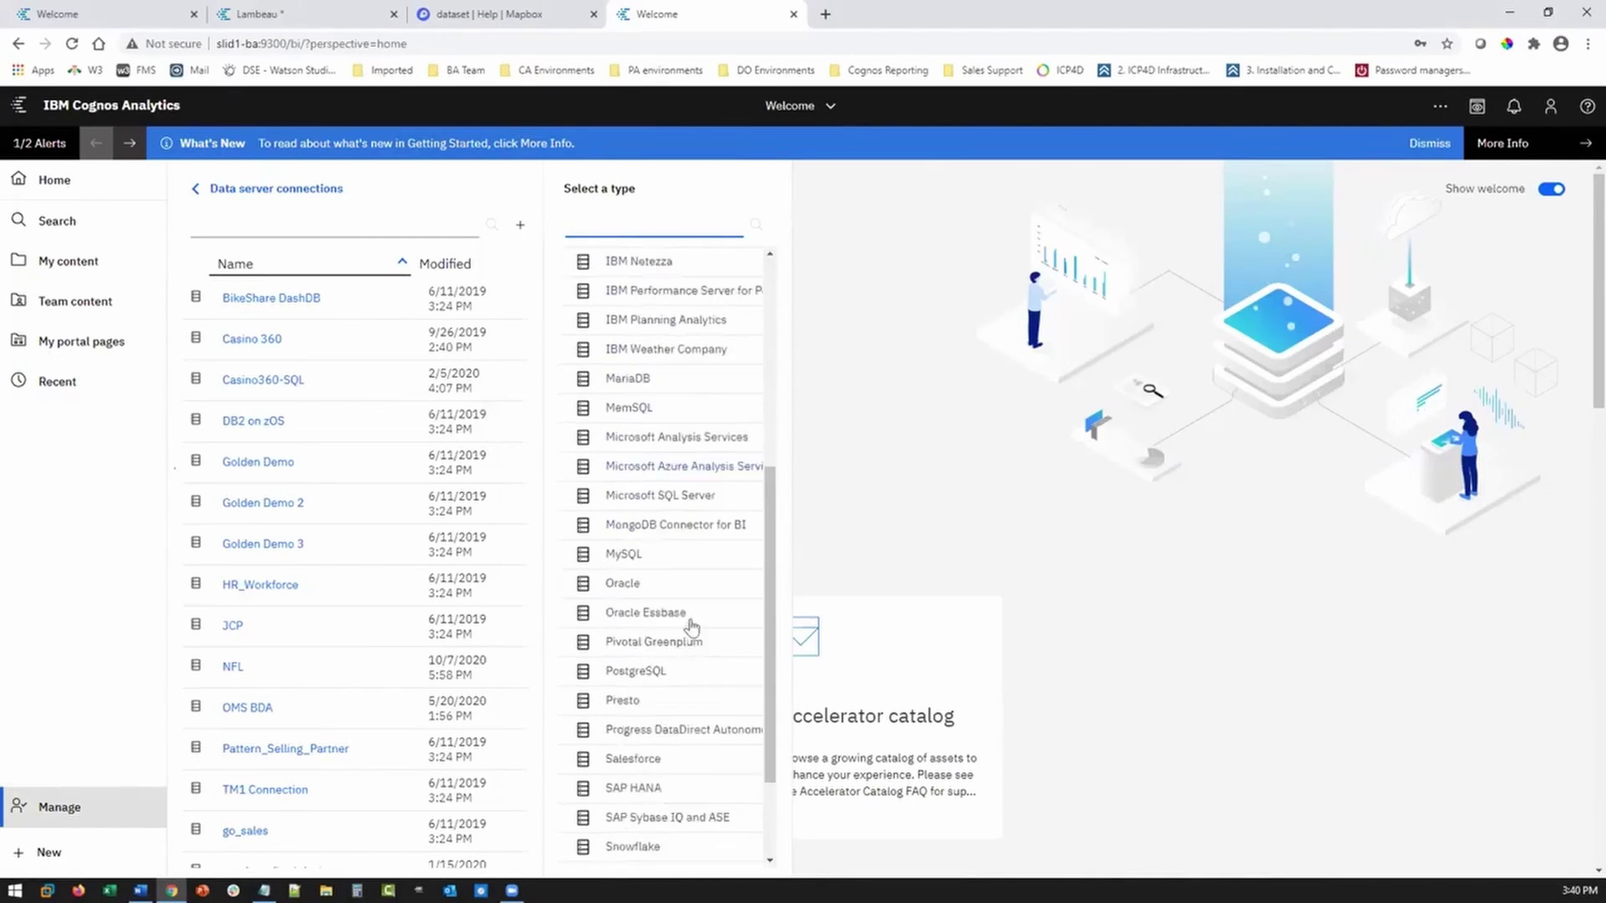
pyautogui.click(678, 637)
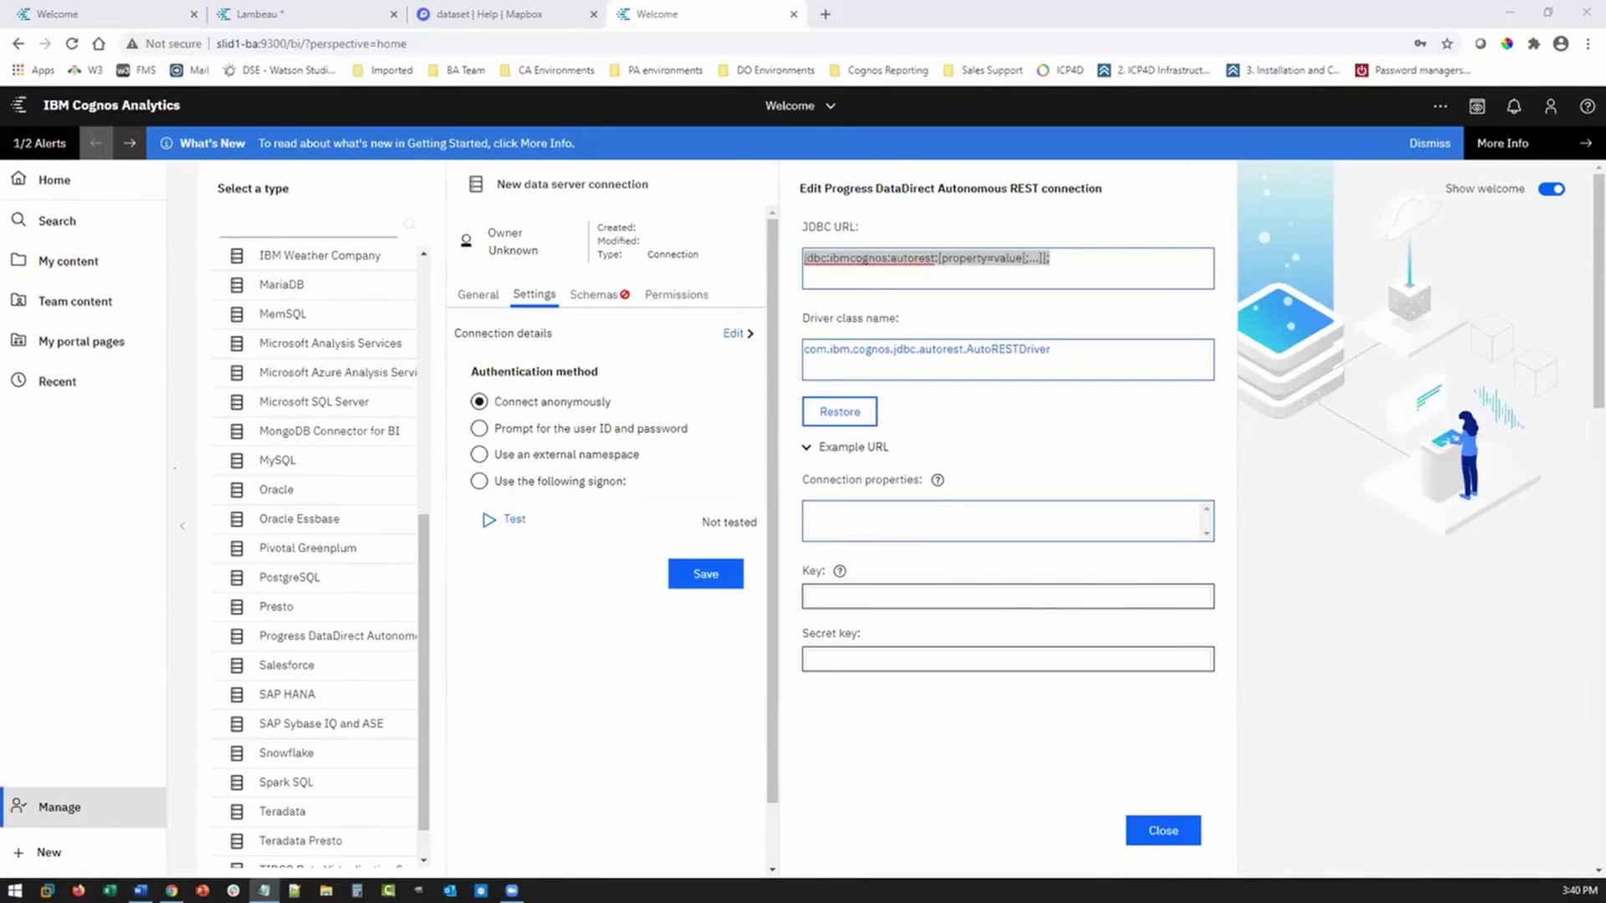
pyautogui.moveTo(1034, 258); pyautogui.dragTo(788, 251)
pyautogui.write("jdbc:ibmcognos:autorest:Sample='https://www.thesportsdb.com/api/v1/json/1/lookup_all_teams.php?id=4391';")
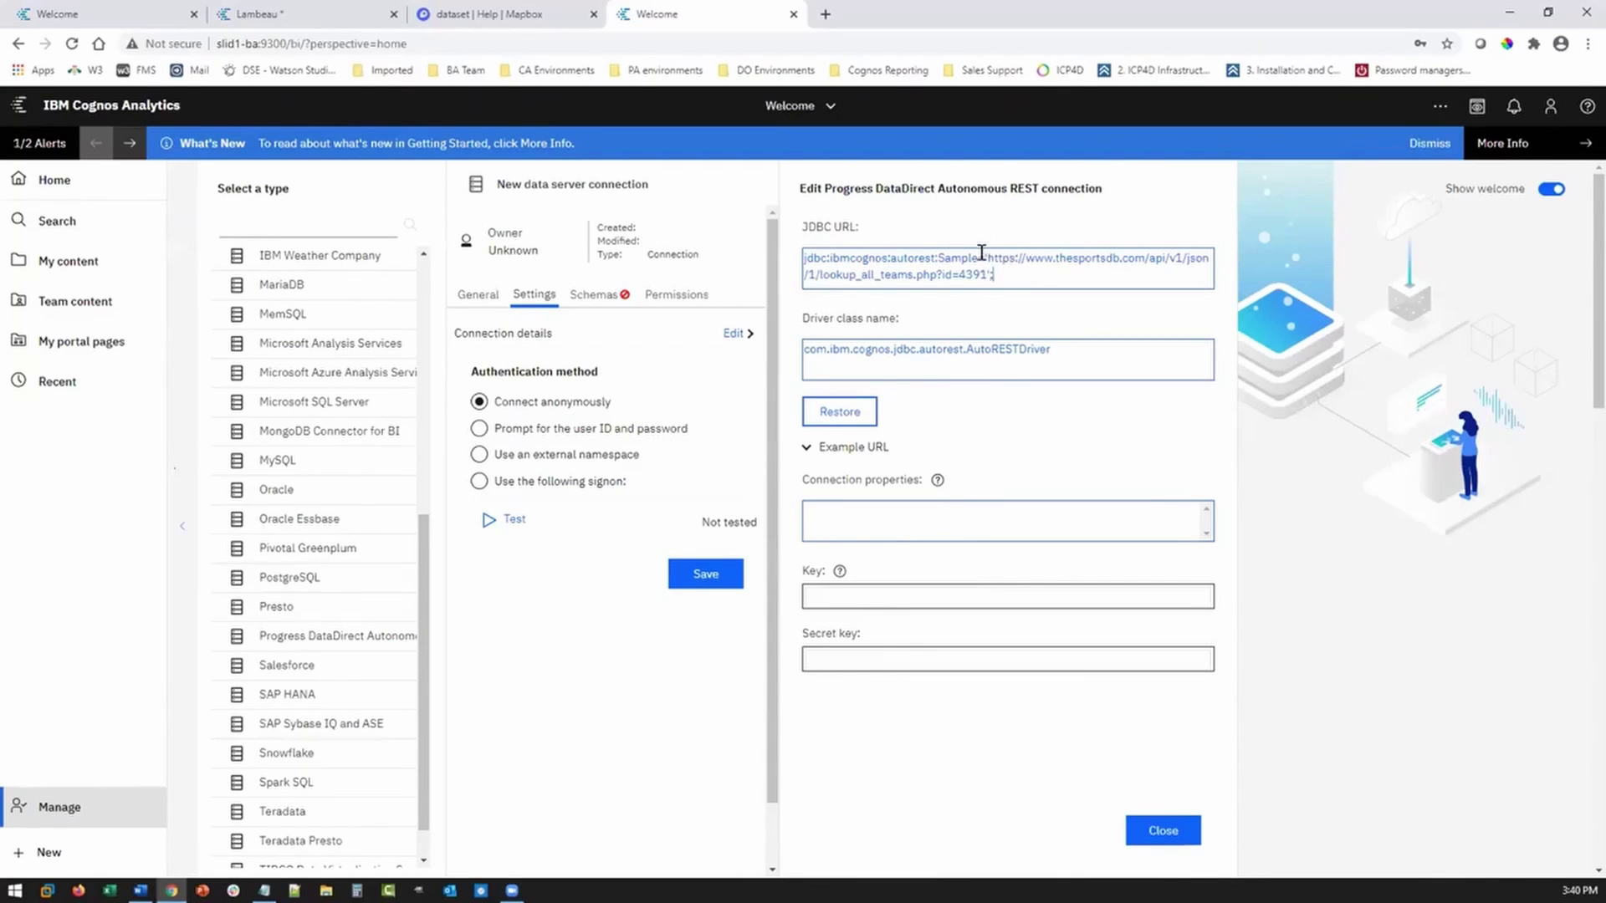
# Copy the thesportsdb.com address out of the JDBC URL and open it in a new browser tab to view the raw JSON
pyautogui.moveTo(985, 259); pyautogui.dragTo(989, 275)
pyautogui.hotkey('ctrl', 'c')
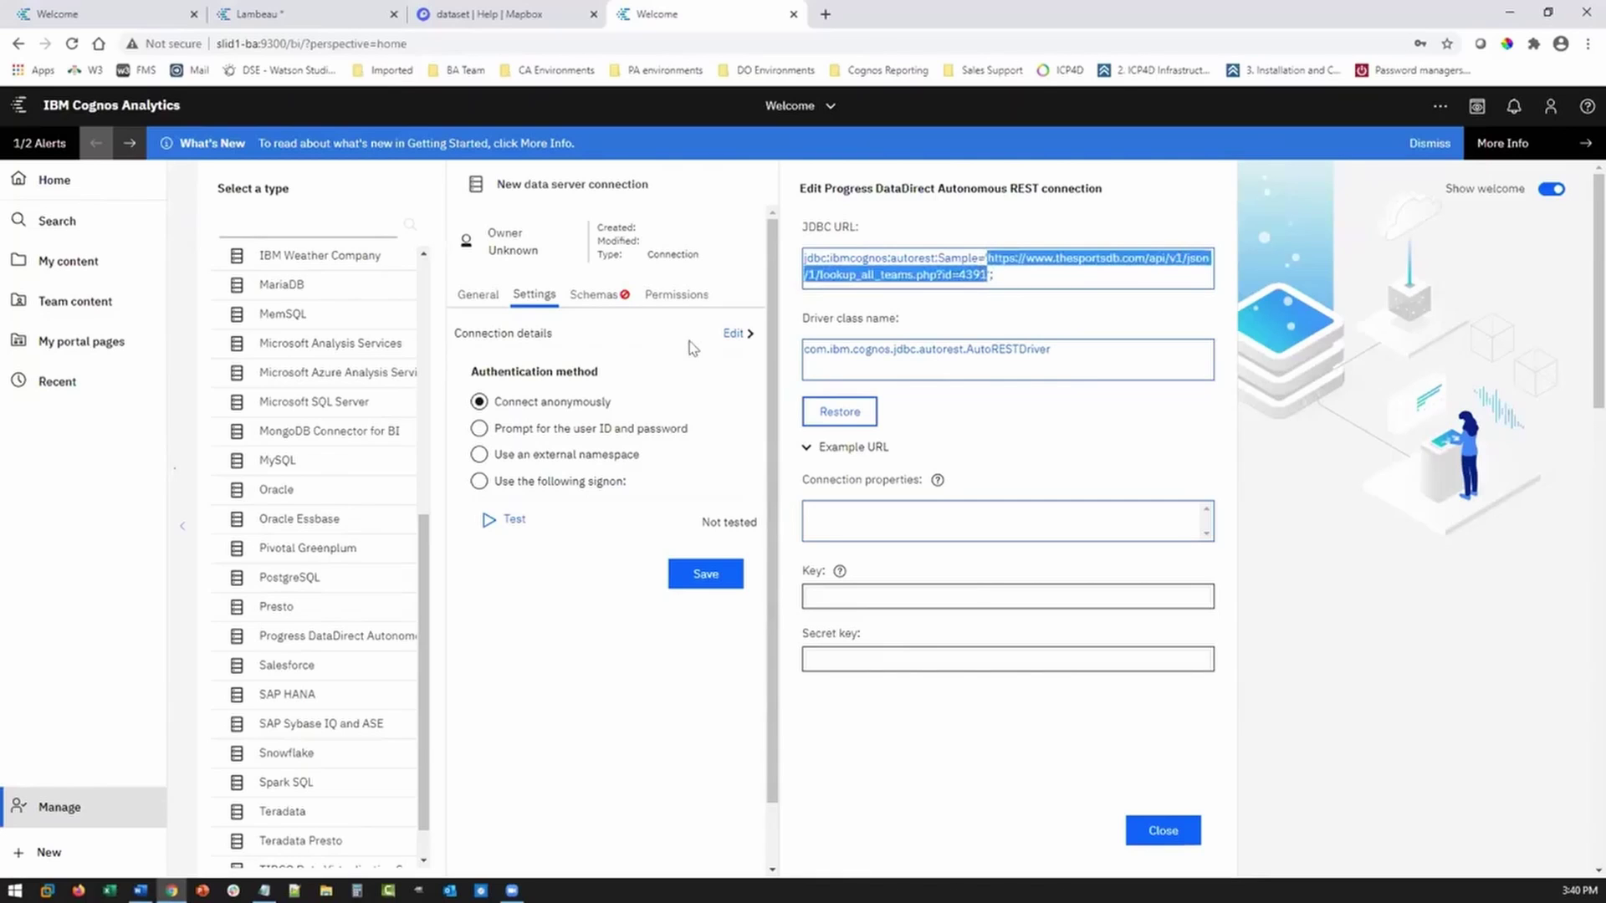
pyautogui.click(826, 14)
pyautogui.hotkey('ctrl', 'v')
pyautogui.press('Return')
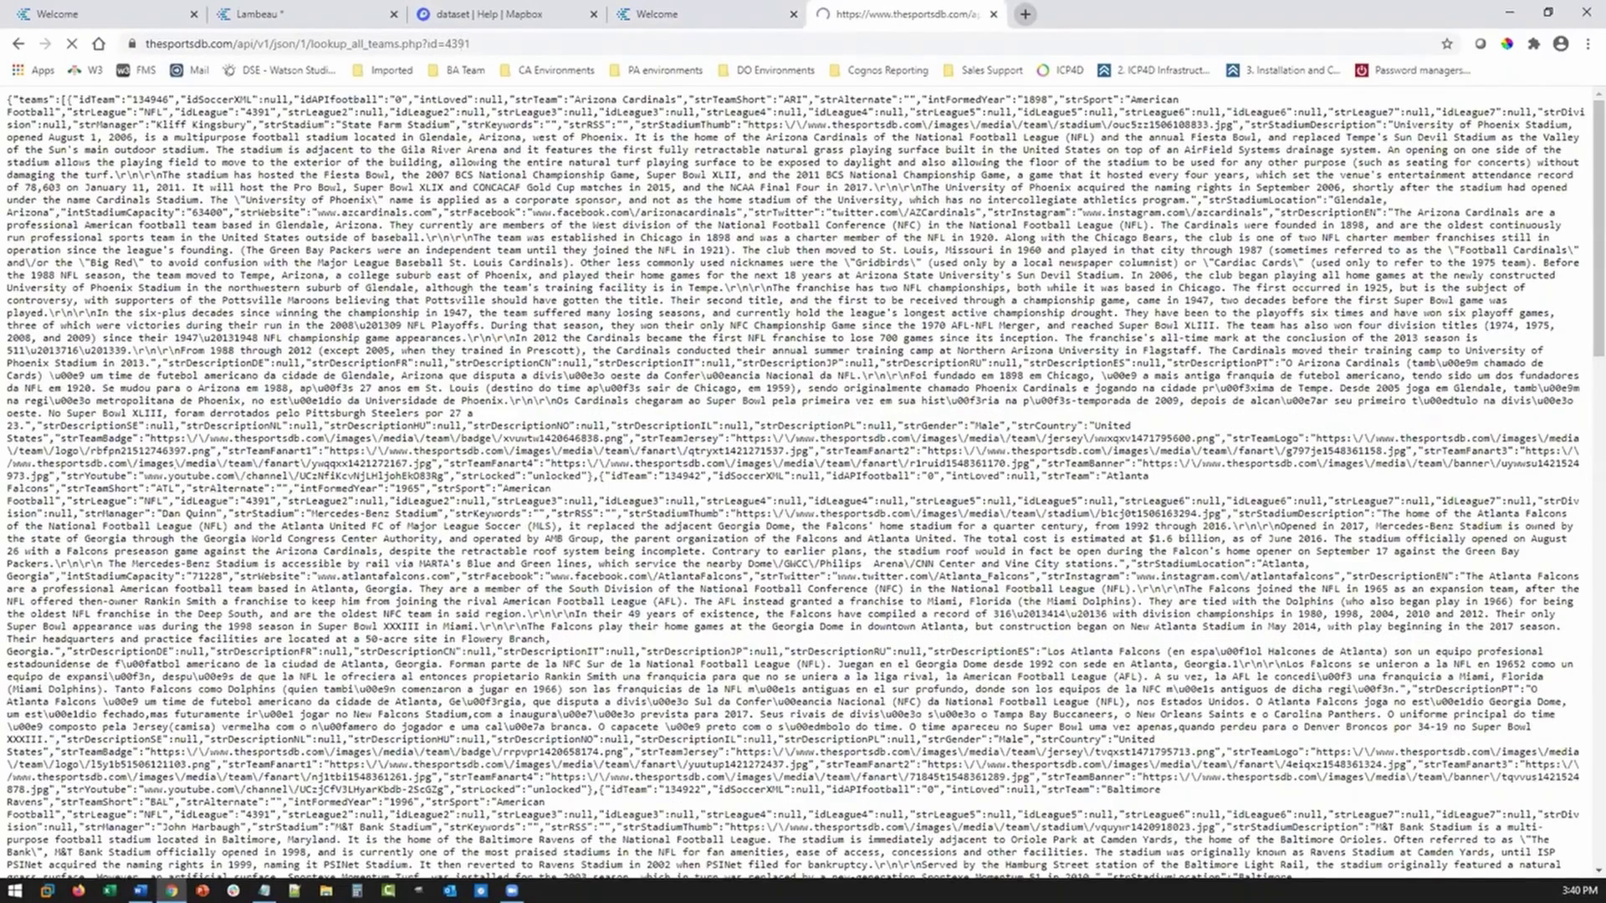
# Load the same thesportsdb.com address in Firefox, expand all JSON nodes to examine the team fields, and return to the connection settings in Chrome
pyautogui.click(79, 891)
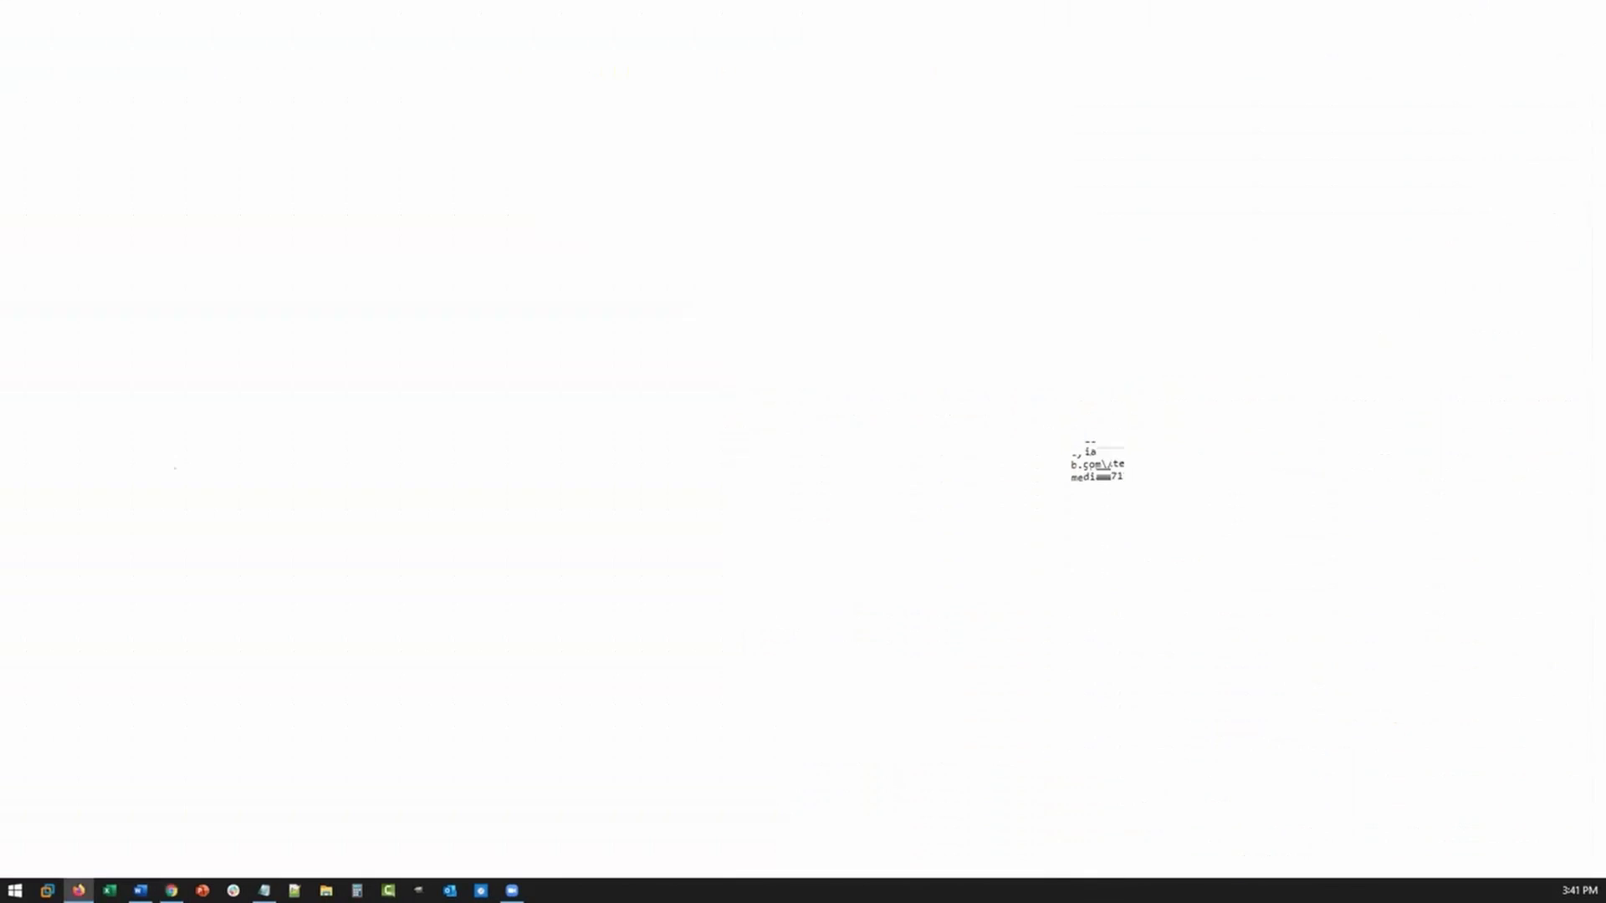
pyautogui.hotkey('ctrl', 'v')
pyautogui.press('Return')
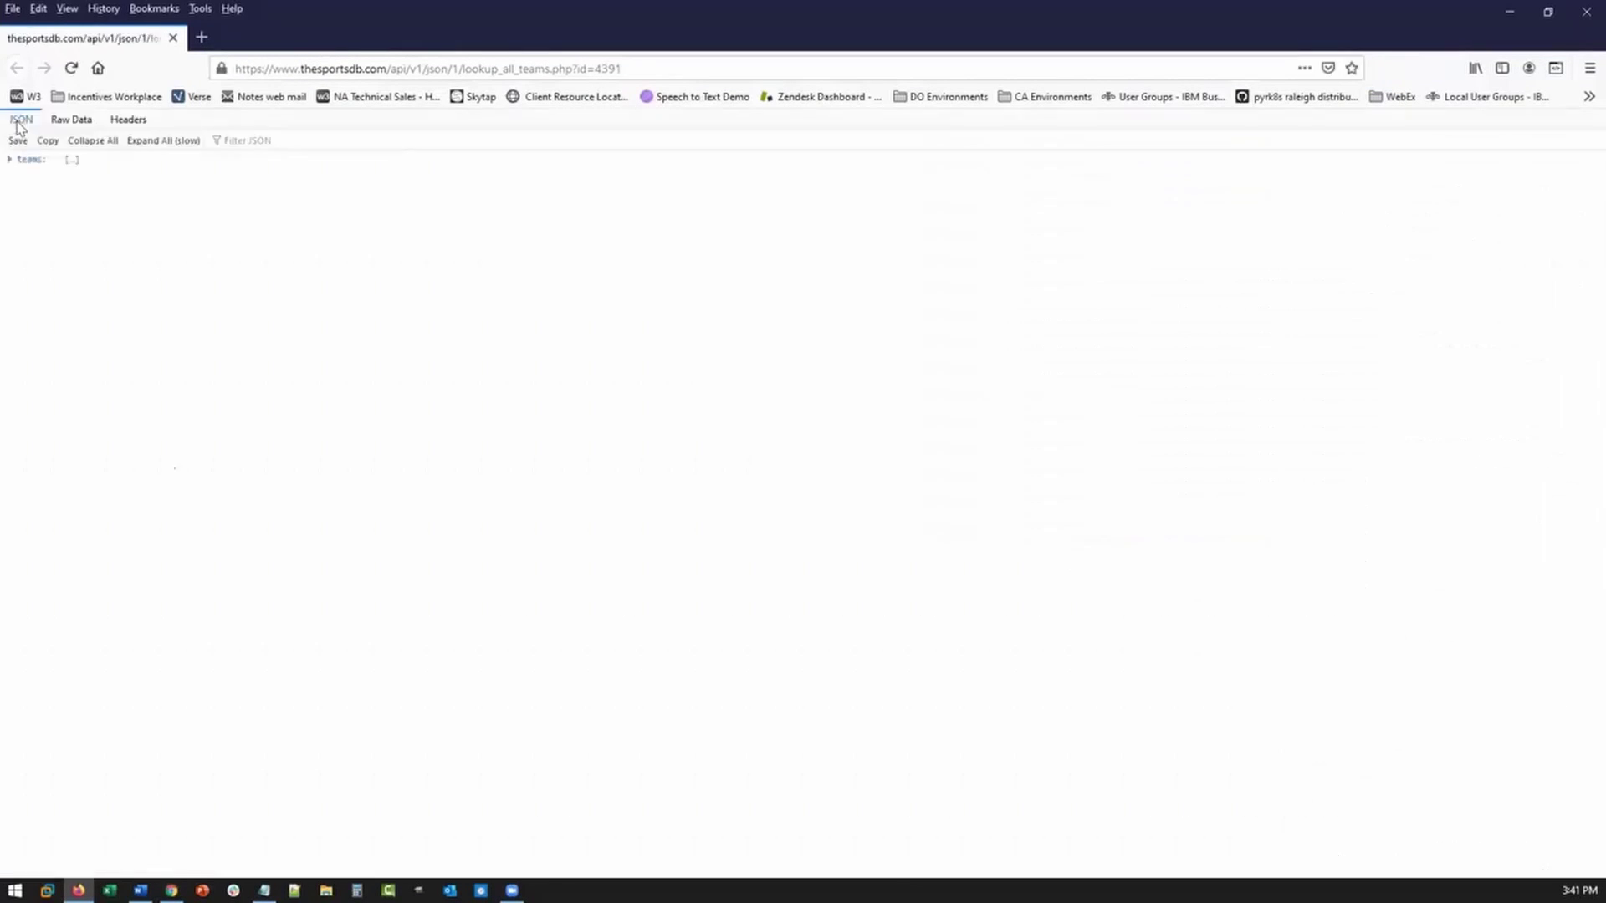
pyautogui.click(77, 146)
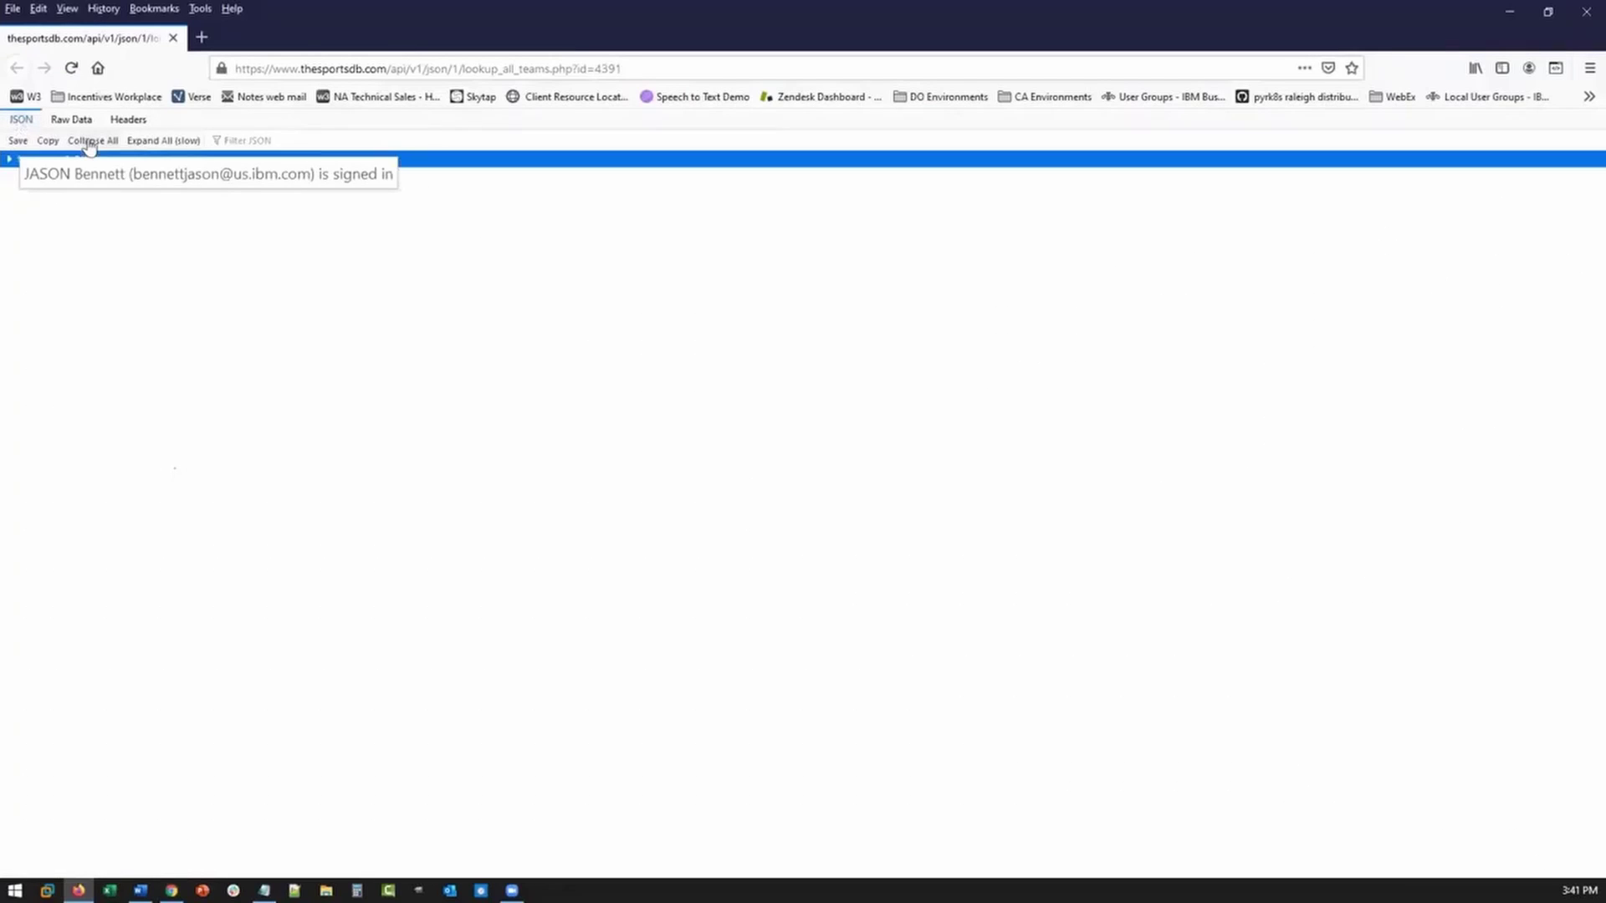
pyautogui.click(164, 142)
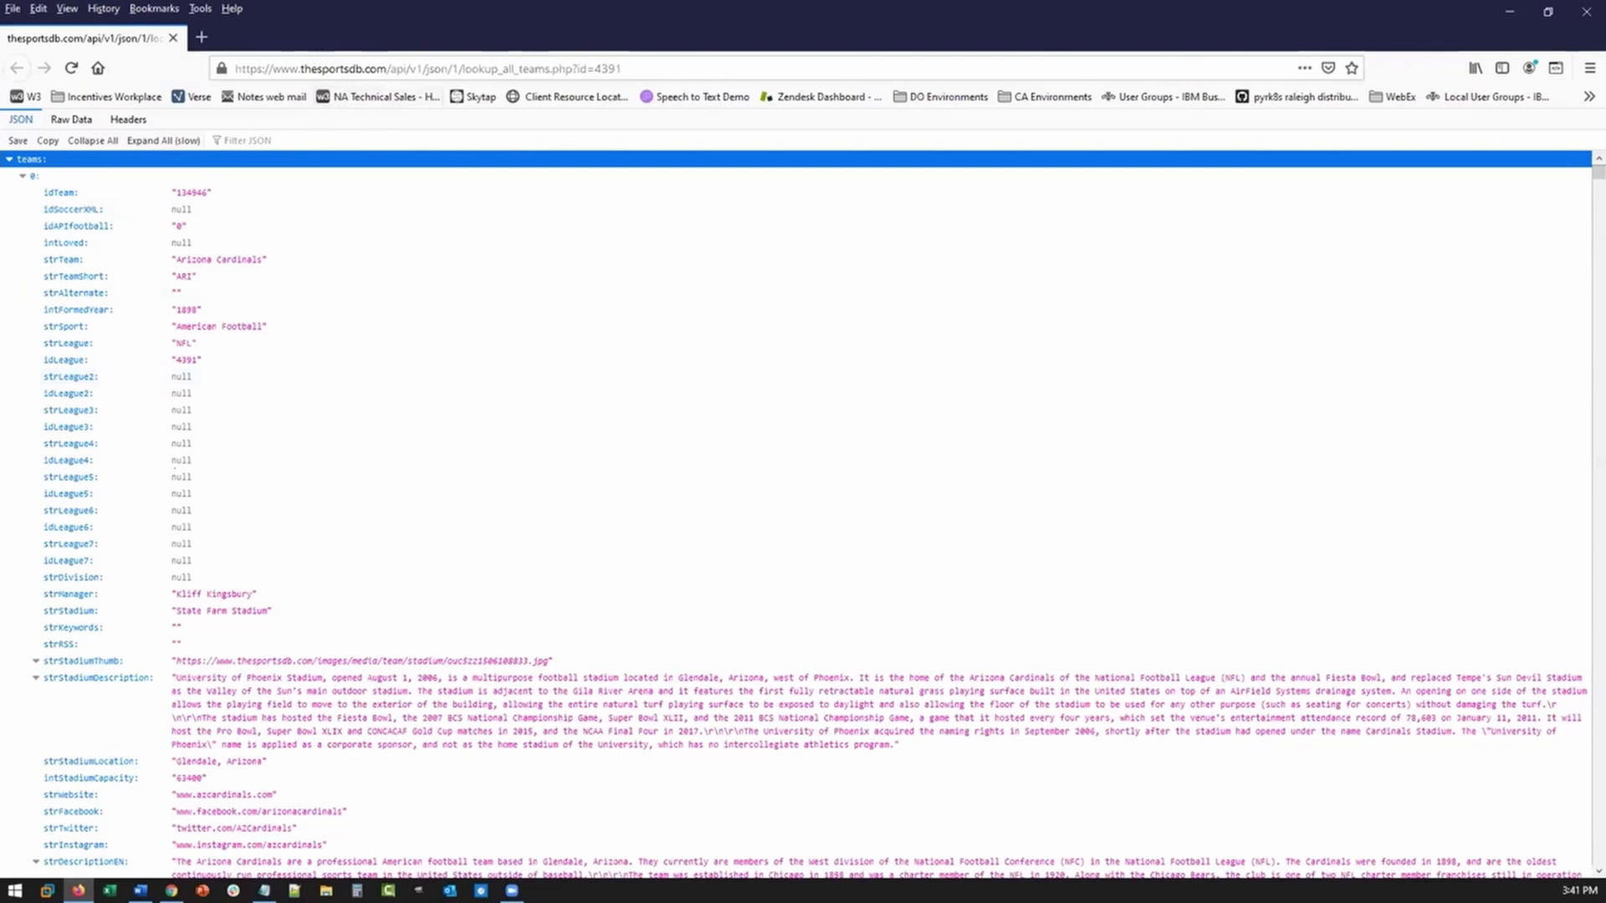
pyautogui.click(1514, 11)
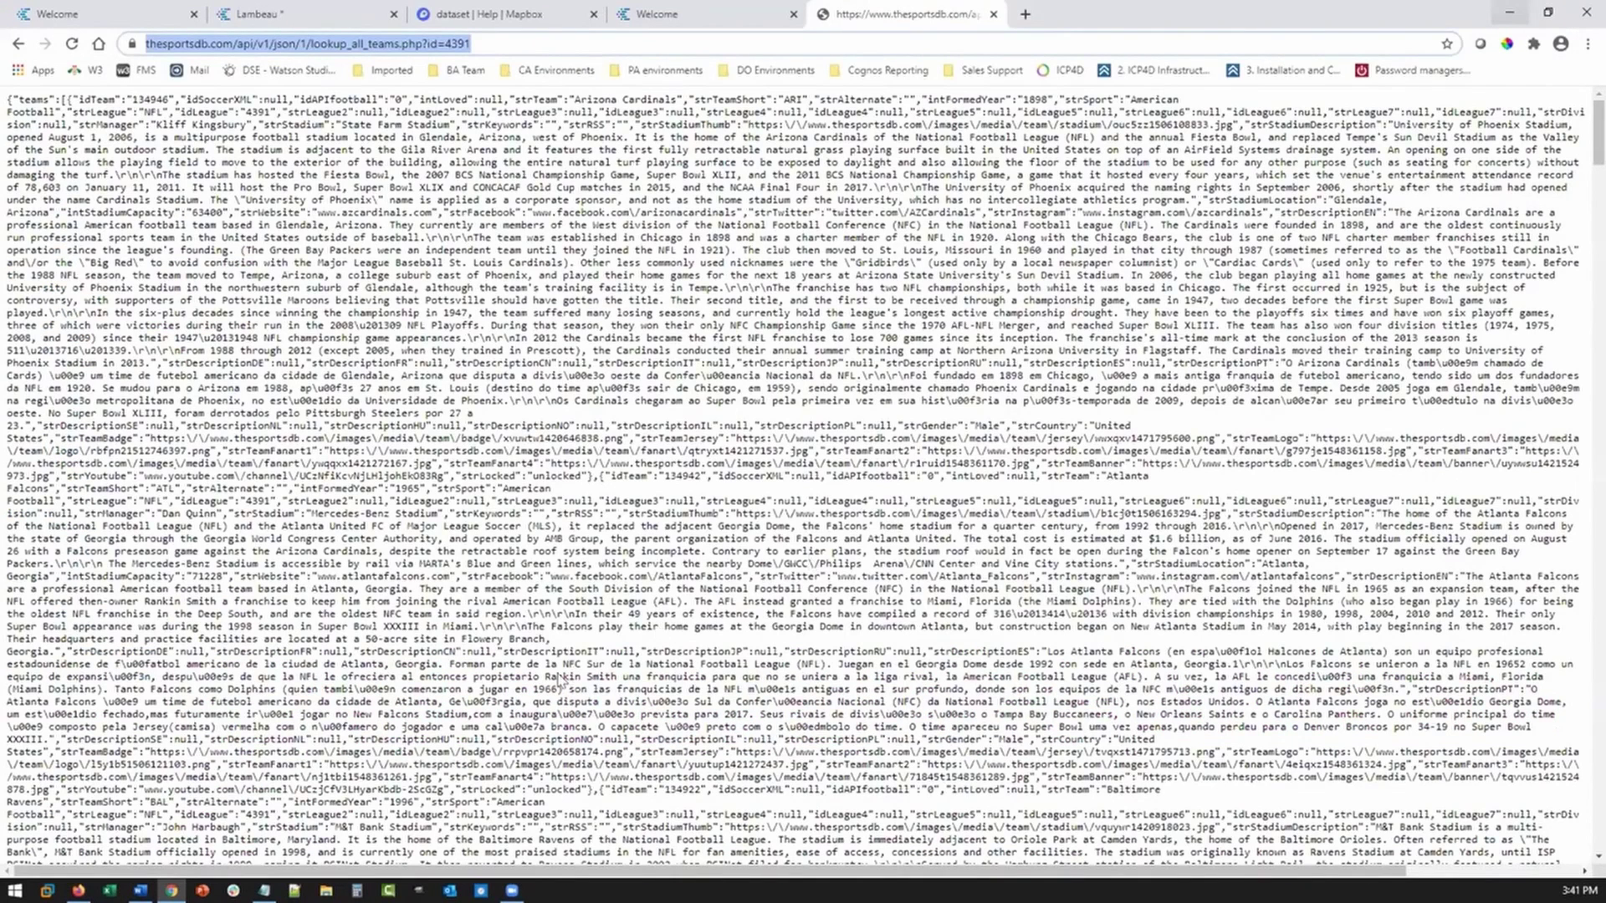
pyautogui.hotkey('ctrl', 'shift', 'Tab')
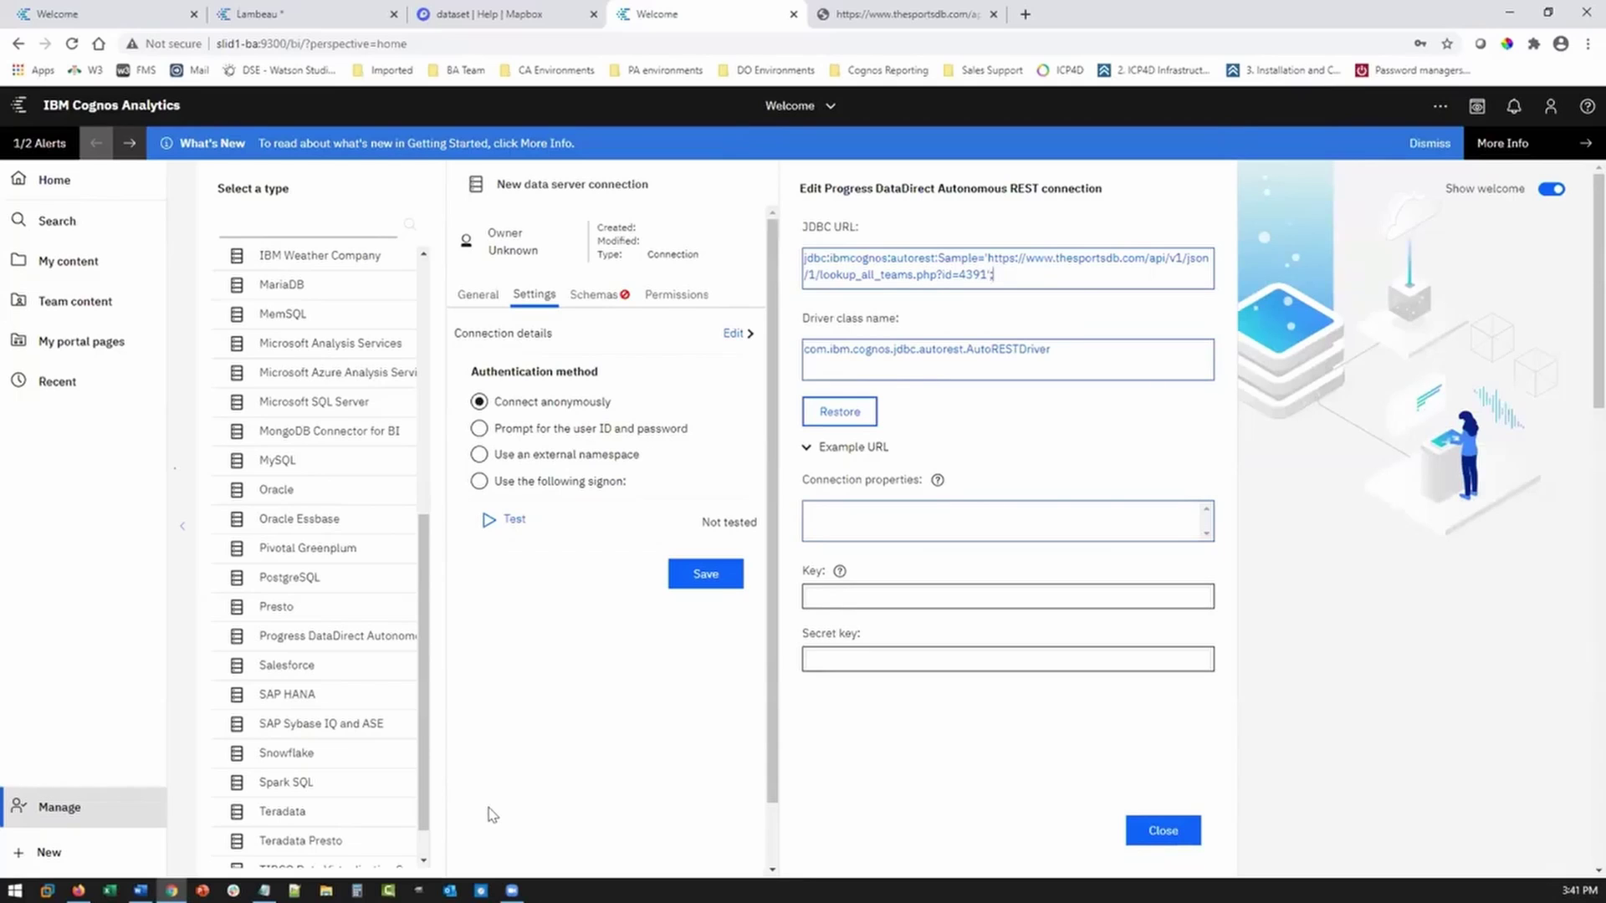
# Test the REST connection, try to save and rename it, and check the data server connections list for it
pyautogui.click(486, 520)
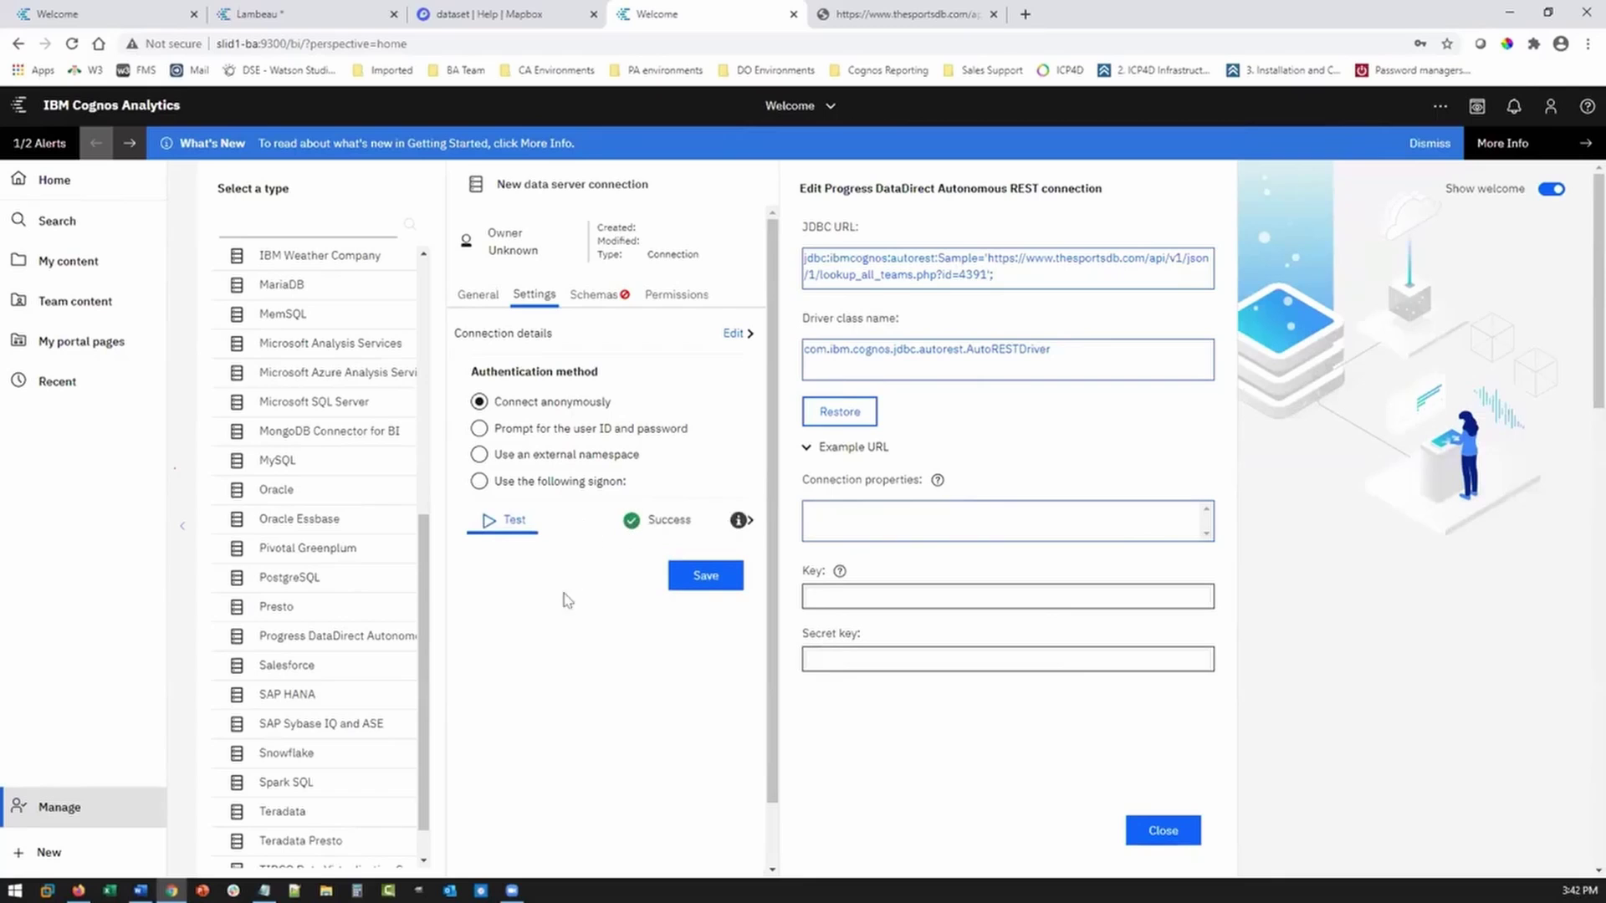
pyautogui.click(706, 577)
pyautogui.click(1066, 153)
pyautogui.moveTo(1009, 194); pyautogui.dragTo(1126, 175)
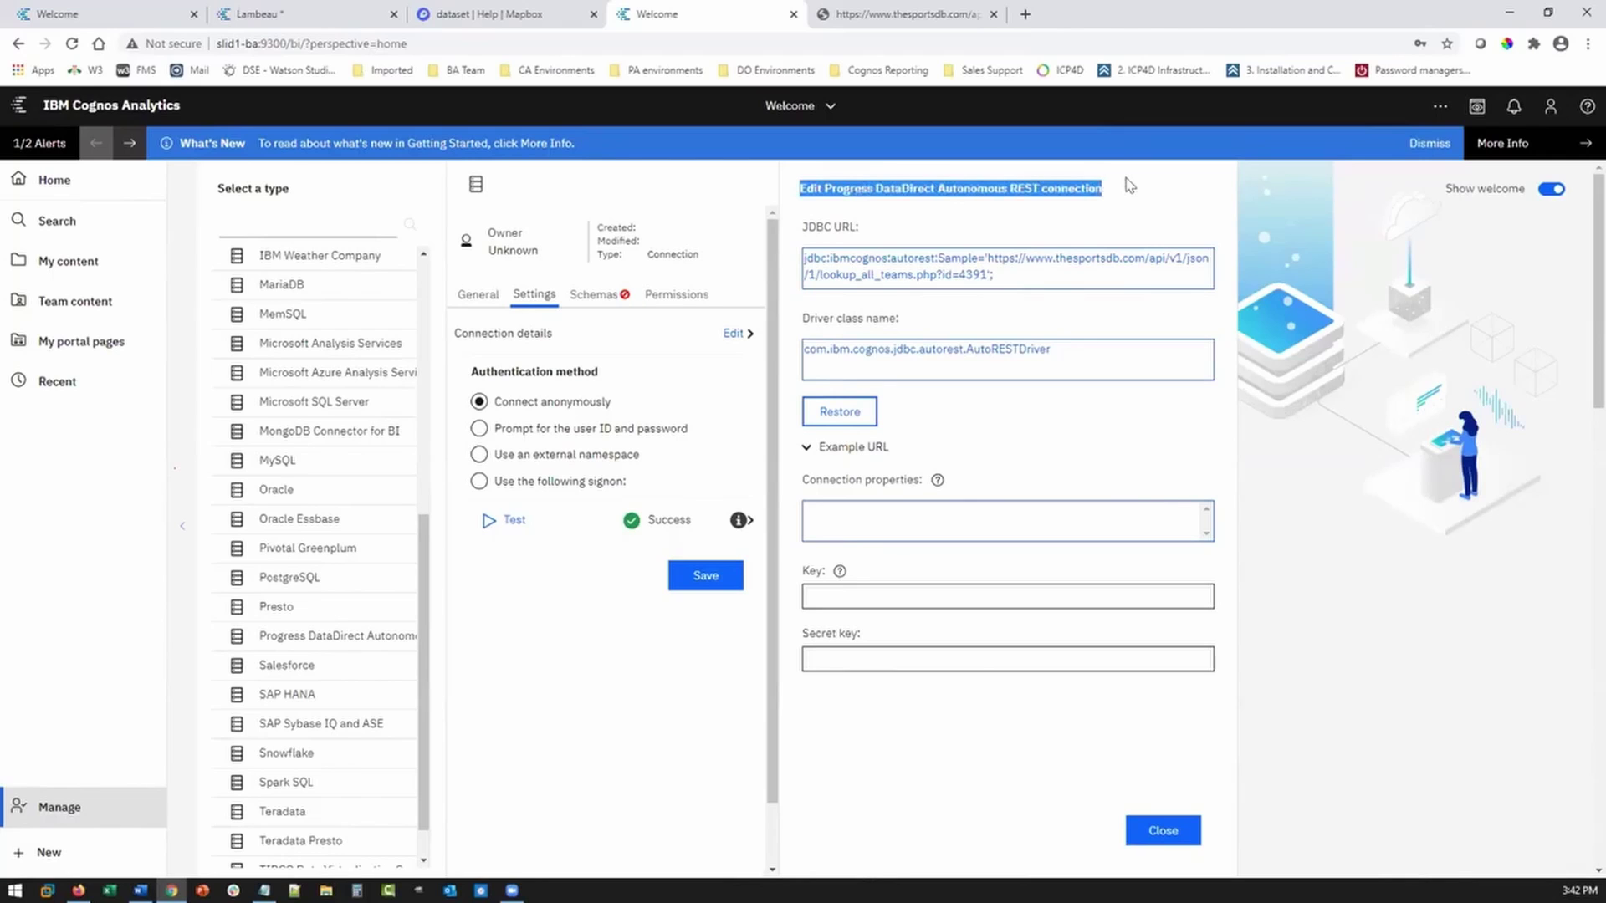
pyautogui.click(1161, 832)
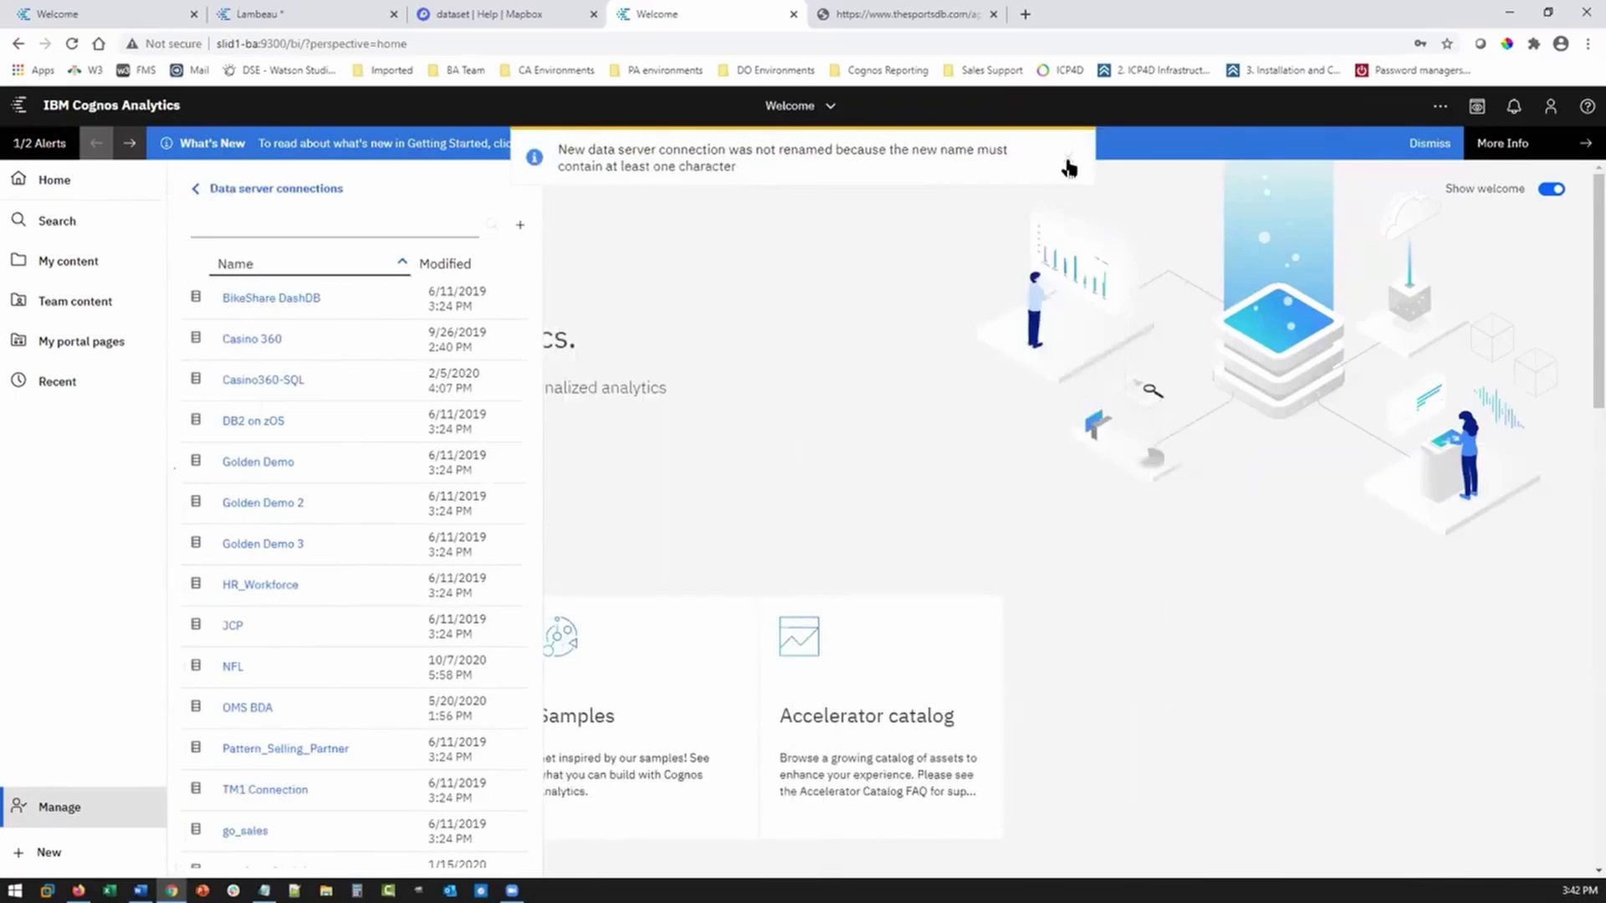
pyautogui.scroll(-1, 330, 645)
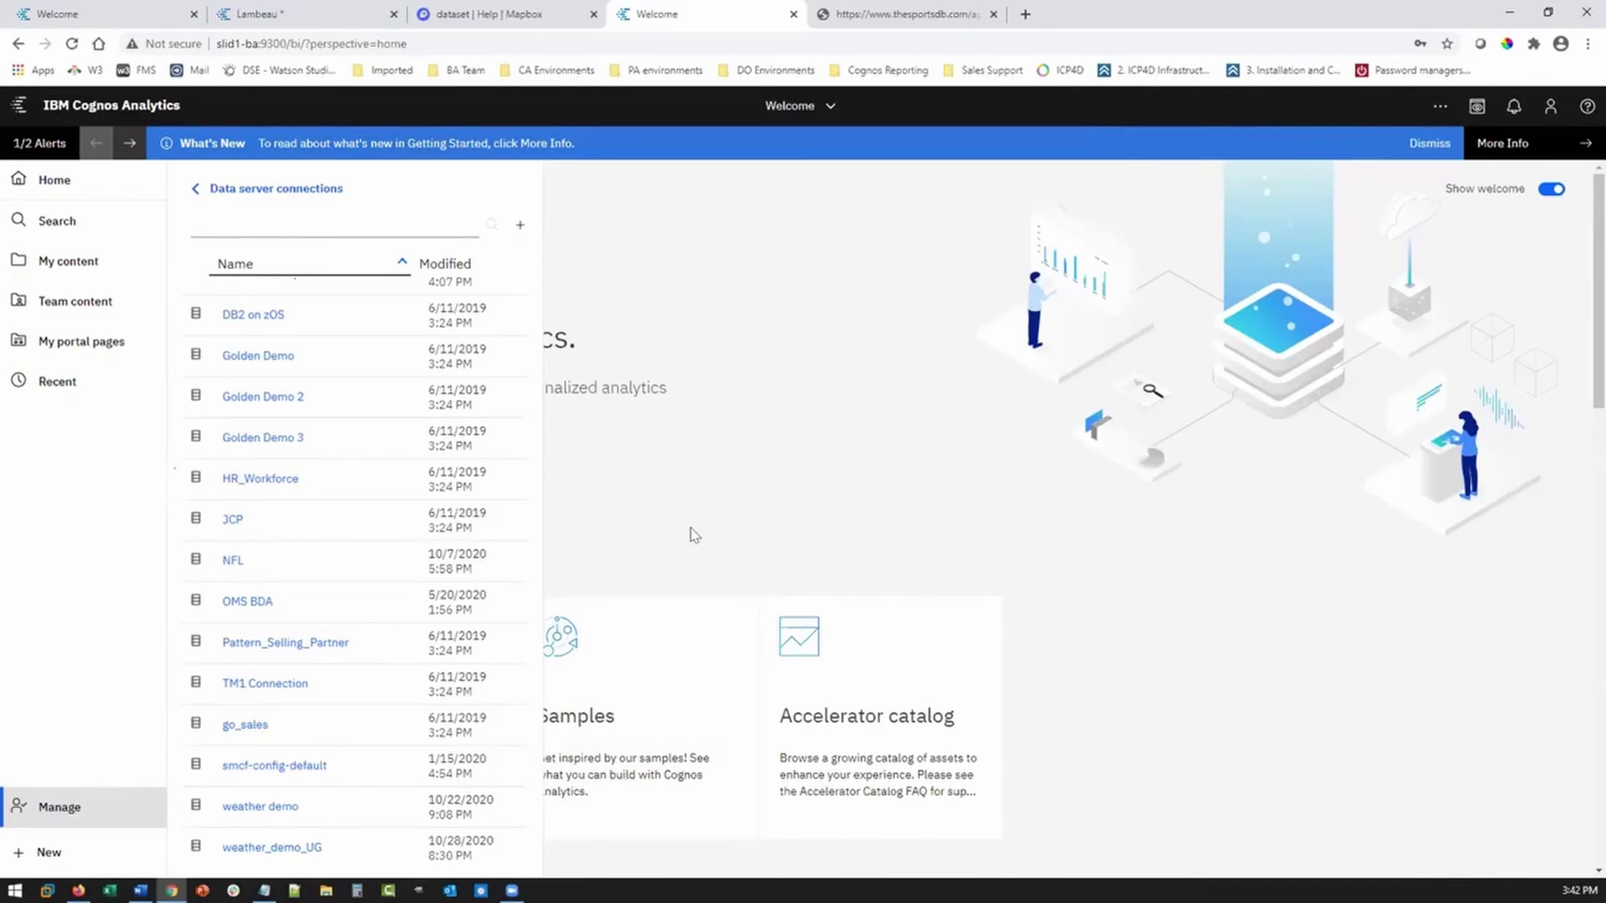
pyautogui.scroll(2, 287, 610)
pyautogui.click(786, 441)
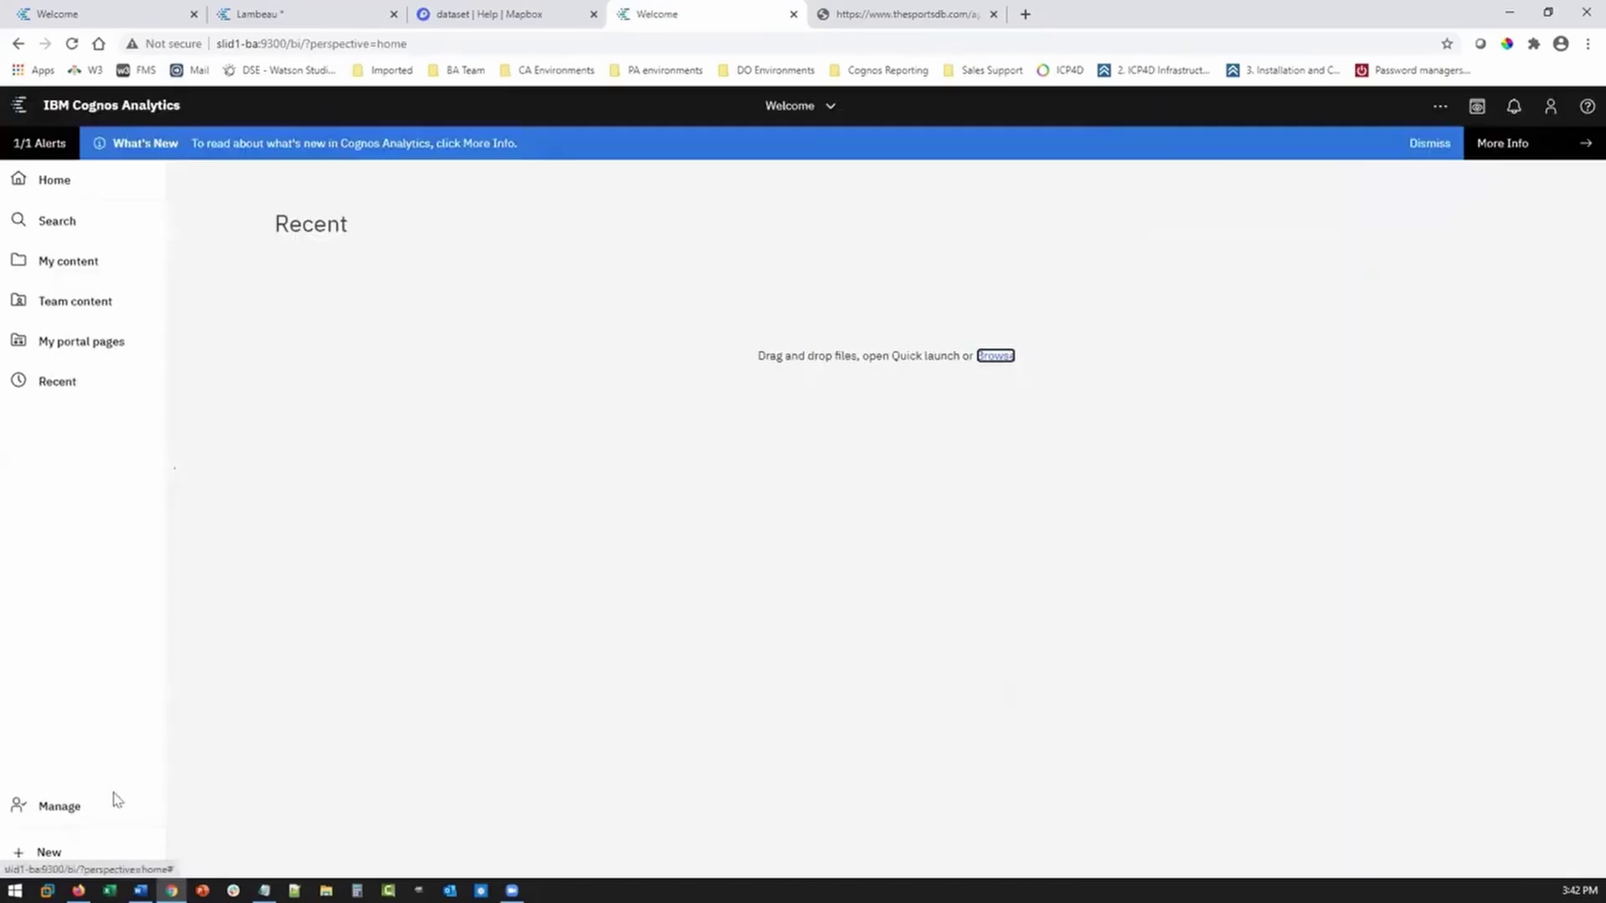
# Reopen the data server connections and create another connection of type Progress DataDirect Autonomous REST
pyautogui.click(50, 806)
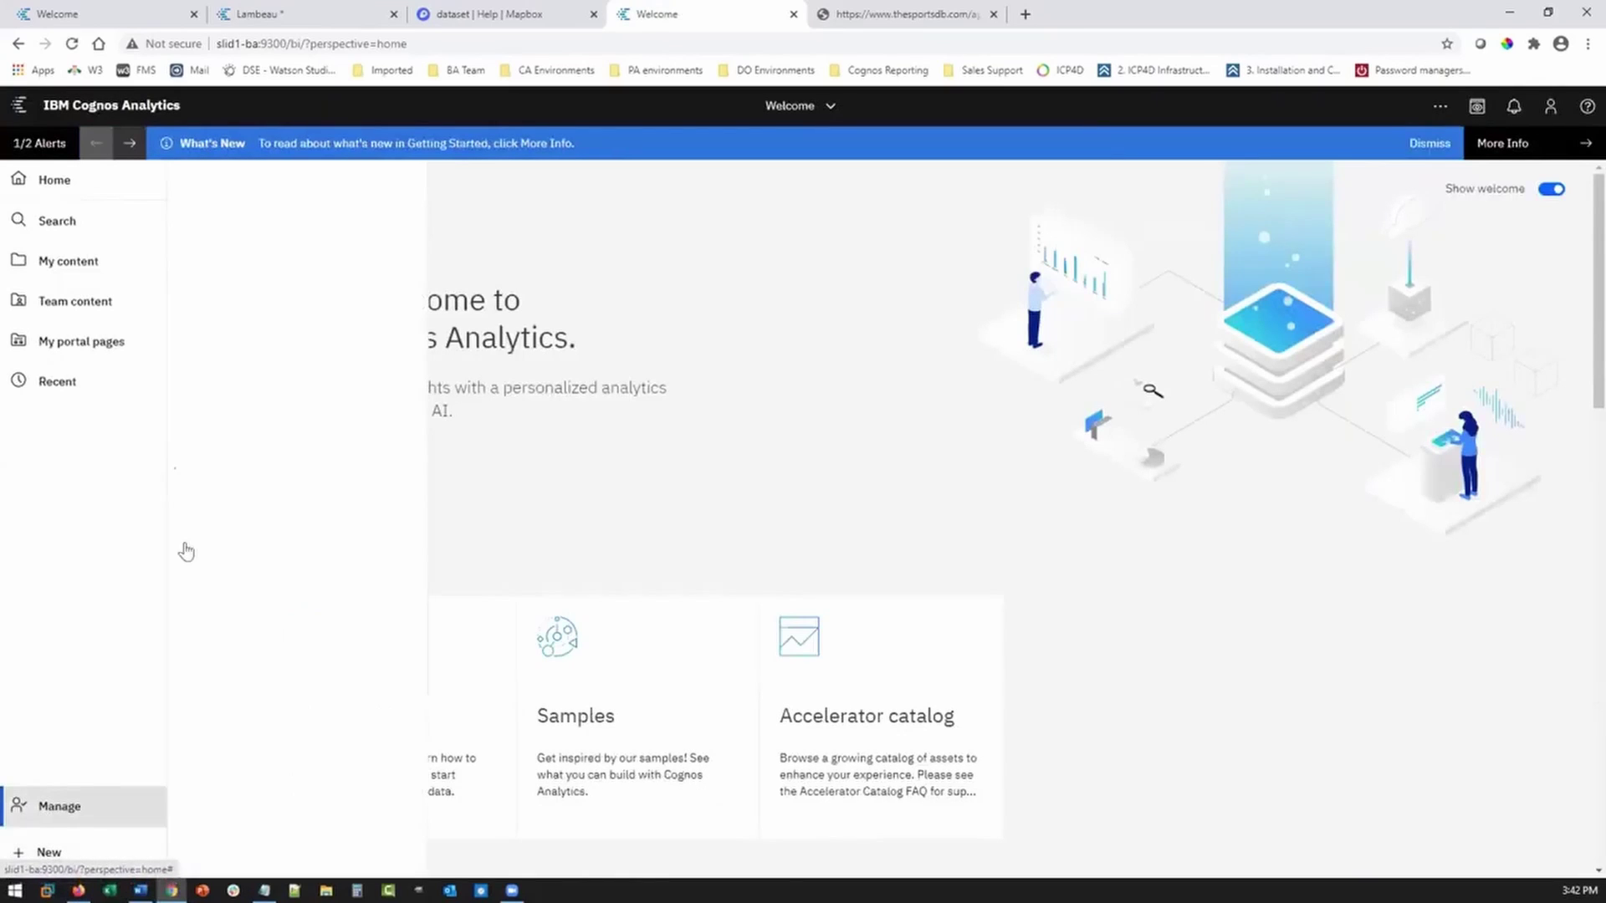
pyautogui.click(242, 399)
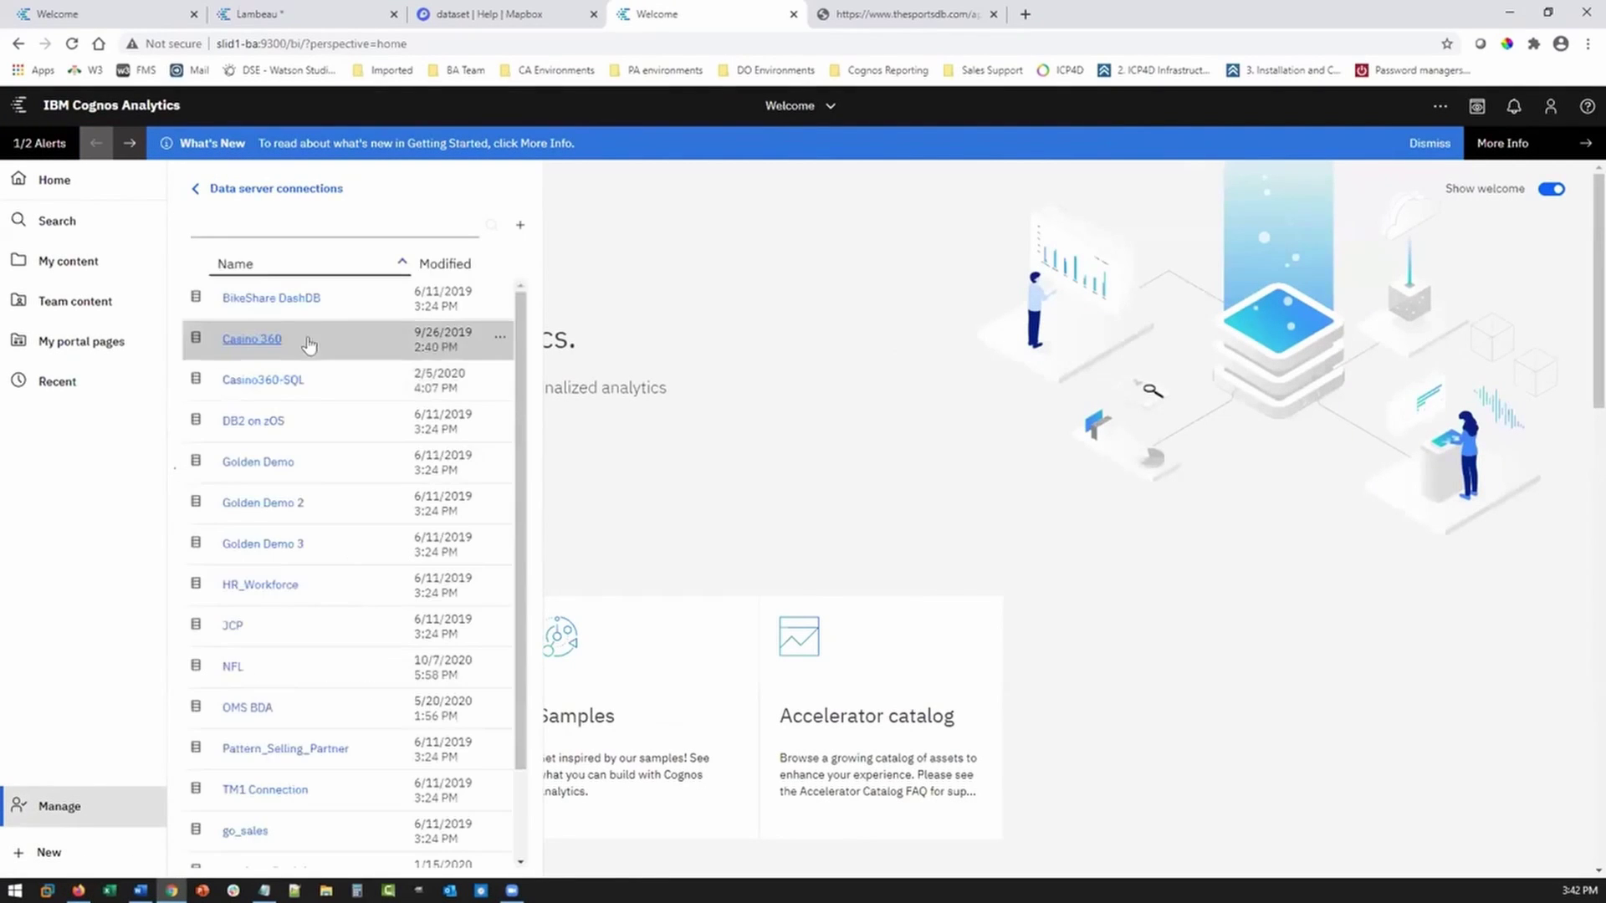
pyautogui.scroll(-1, 330, 469)
pyautogui.scroll(3, 330, 485)
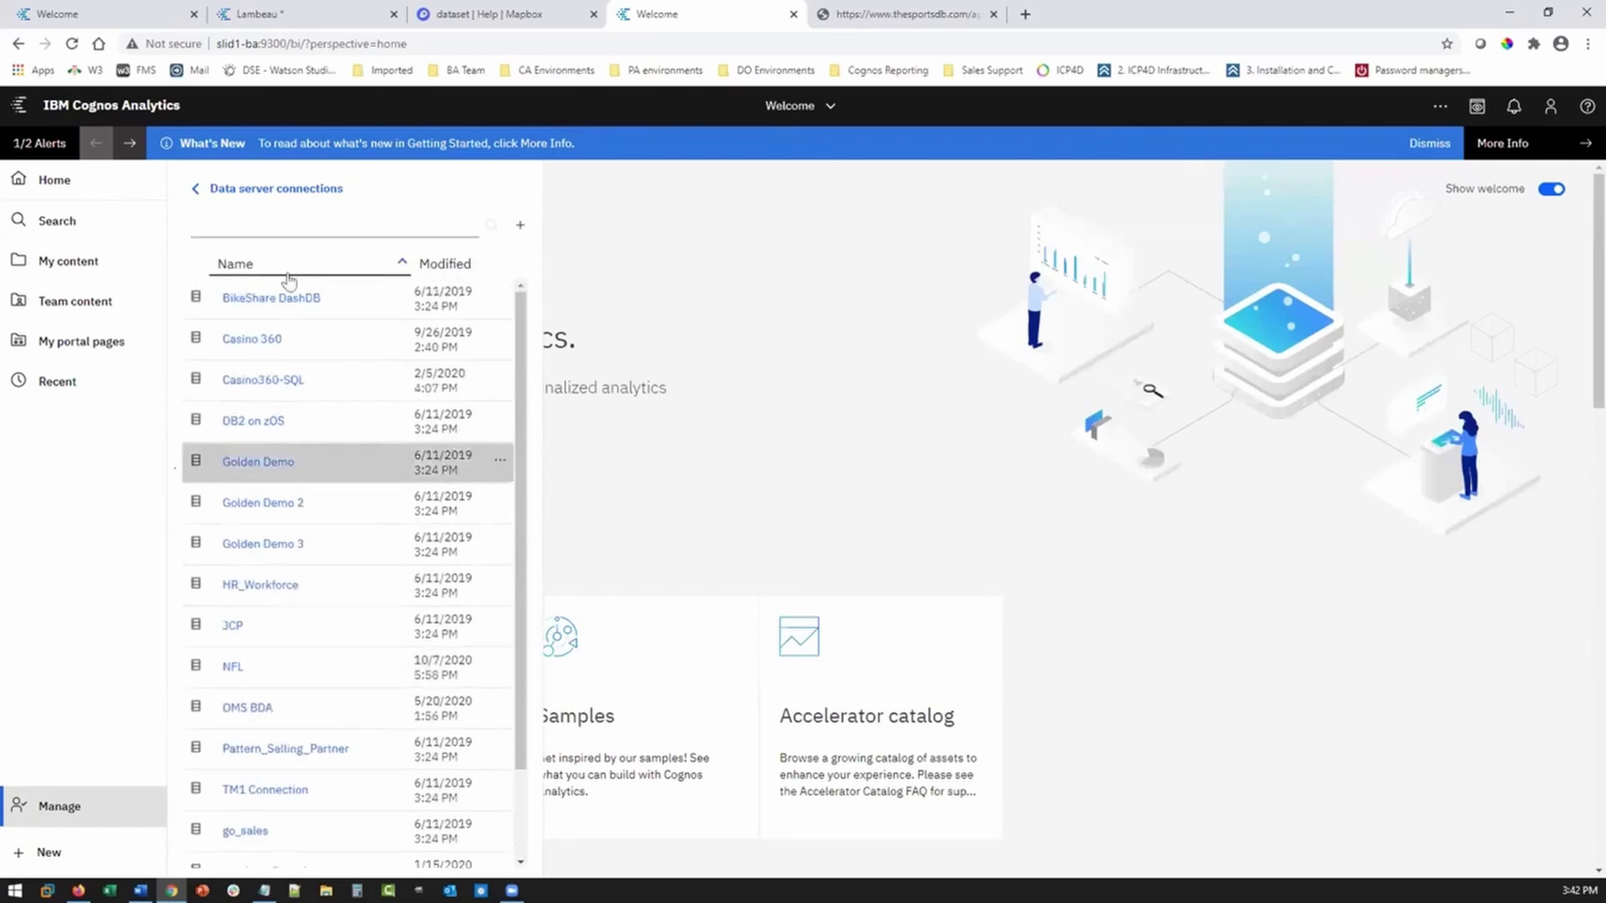
pyautogui.click(518, 226)
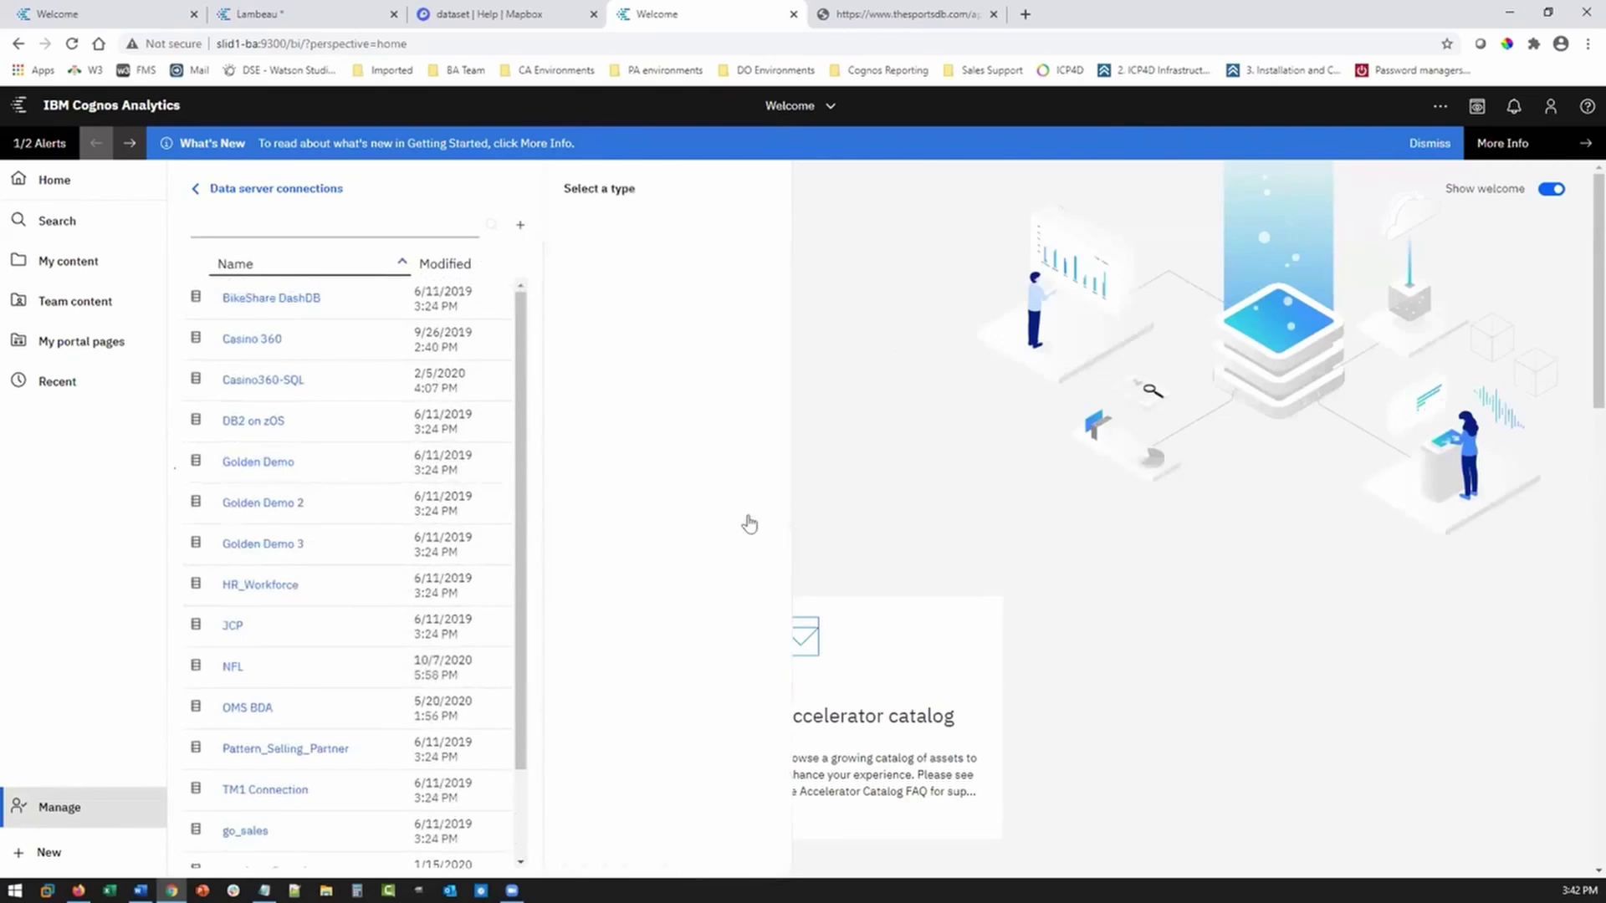
pyautogui.scroll(-5, 723, 526)
pyautogui.scroll(3, 721, 521)
pyautogui.scroll(-2, 707, 627)
pyautogui.click(691, 674)
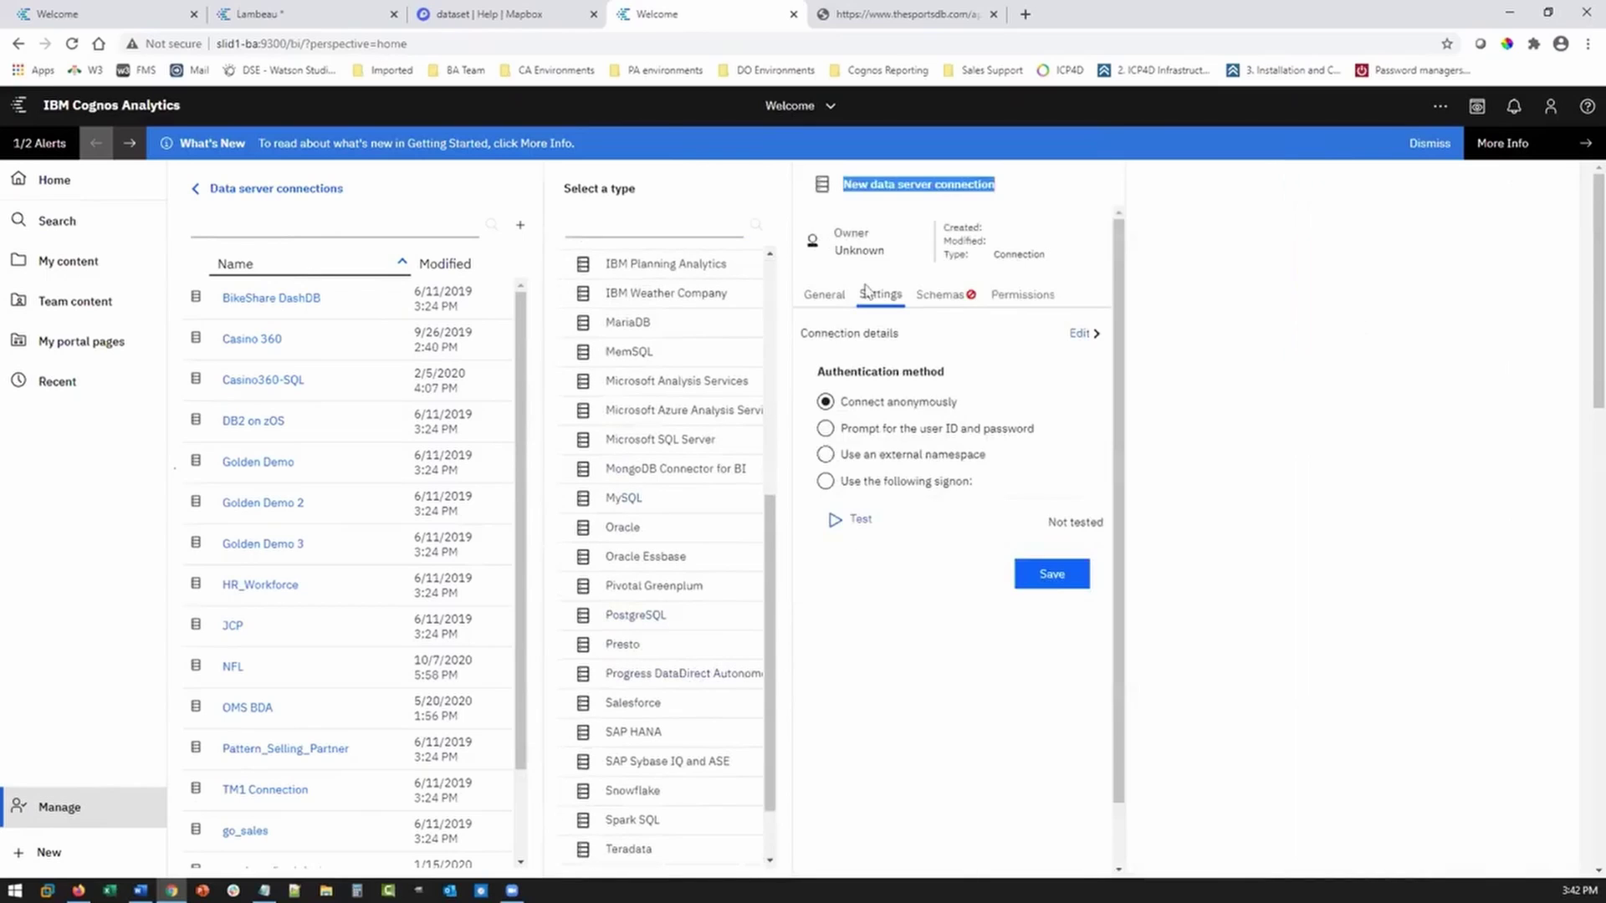
pyautogui.click(1027, 328)
pyautogui.click(975, 266)
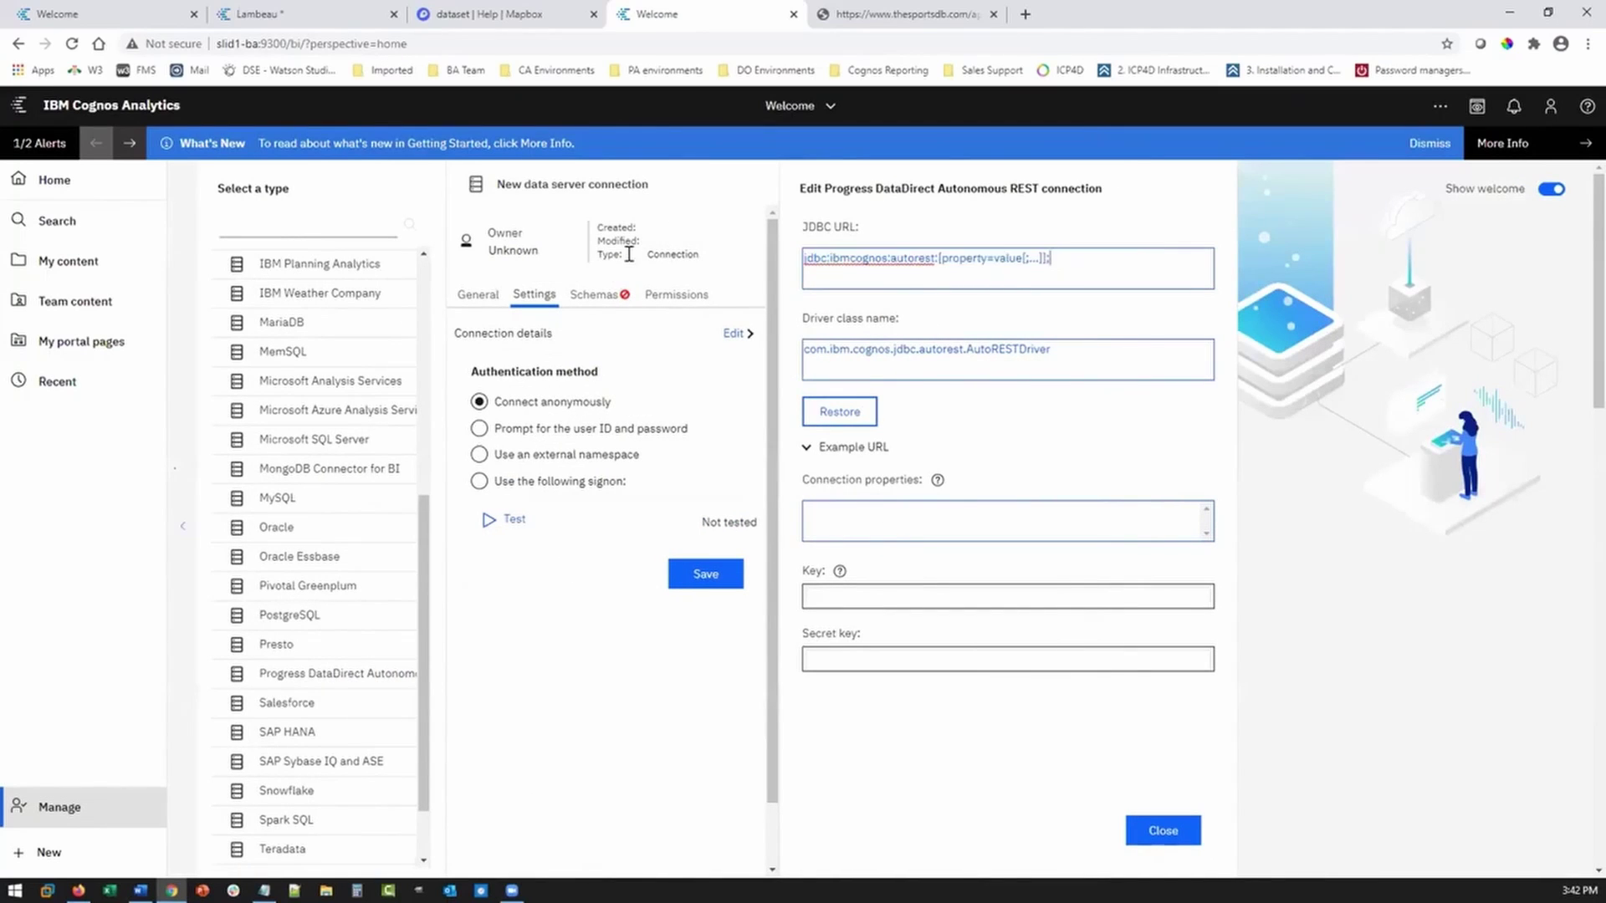
pyautogui.moveTo(1079, 267); pyautogui.dragTo(799, 270)
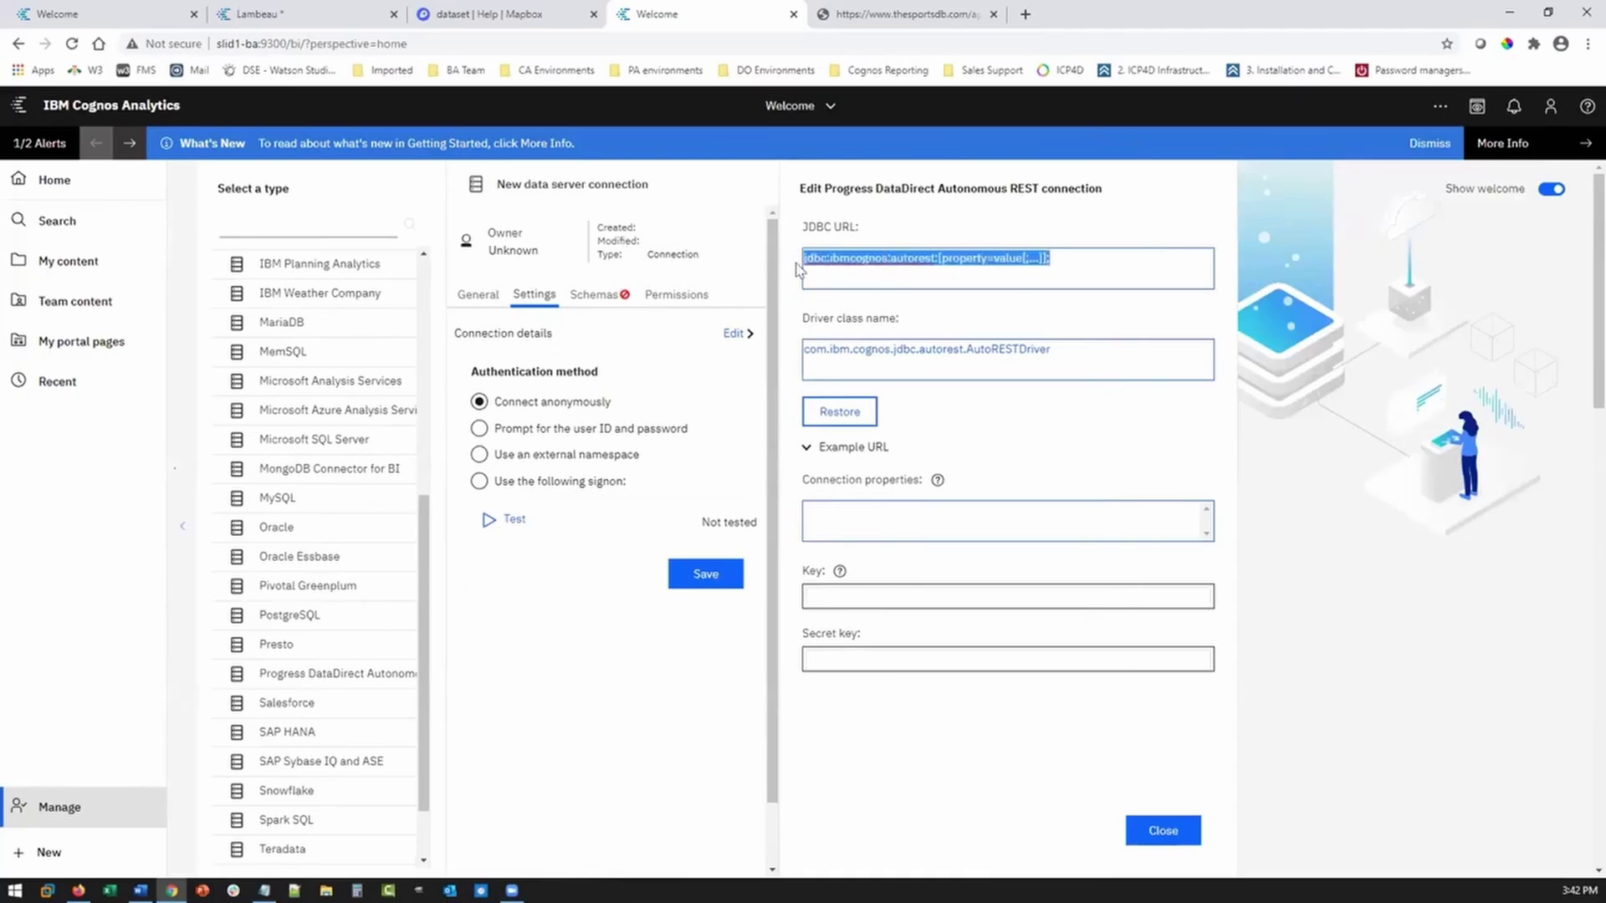
pyautogui.write('https://www.thesportsdb.com/api/v1/json/1/lookup_all_teams.php?id=4391')
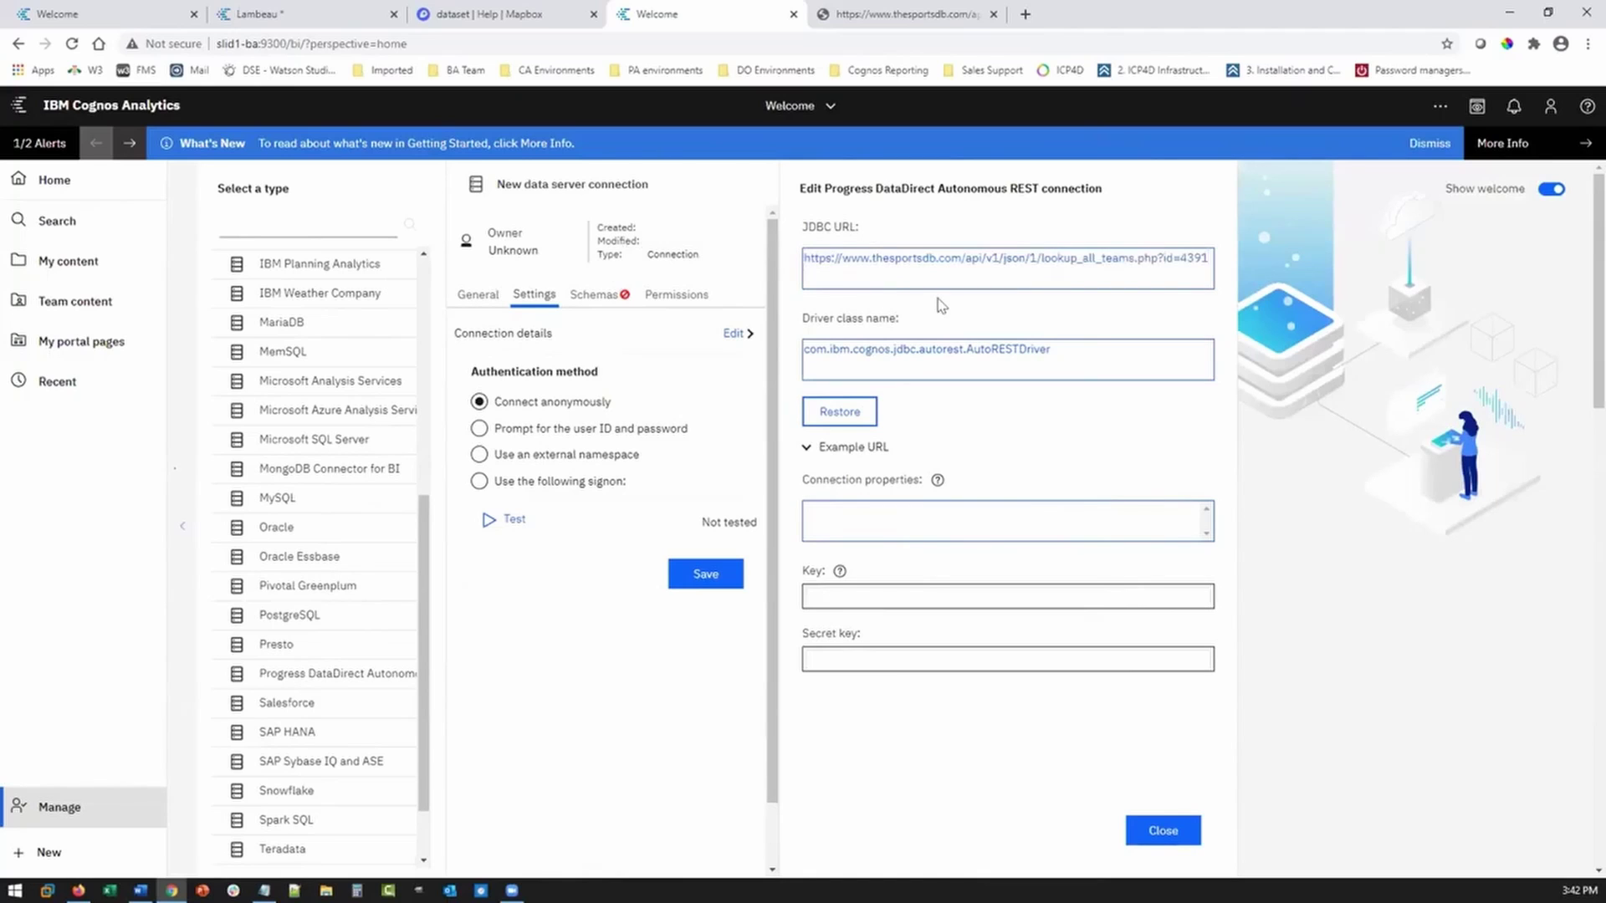
pyautogui.hotkey('alt', 'Tab')
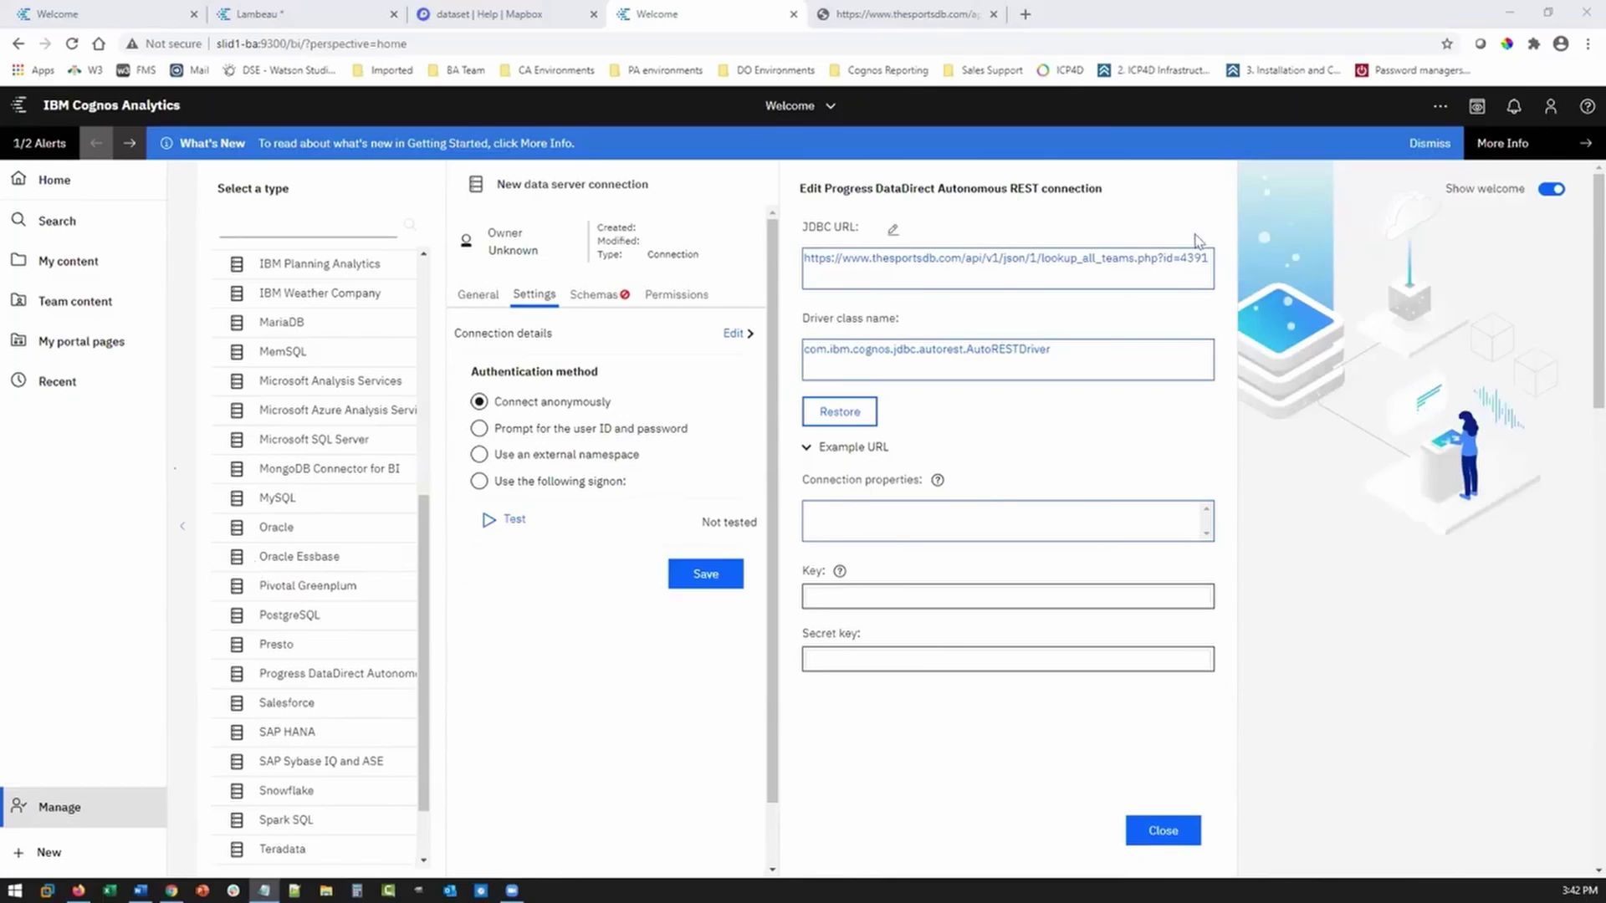
pyautogui.moveTo(1207, 252); pyautogui.dragTo(802, 263)
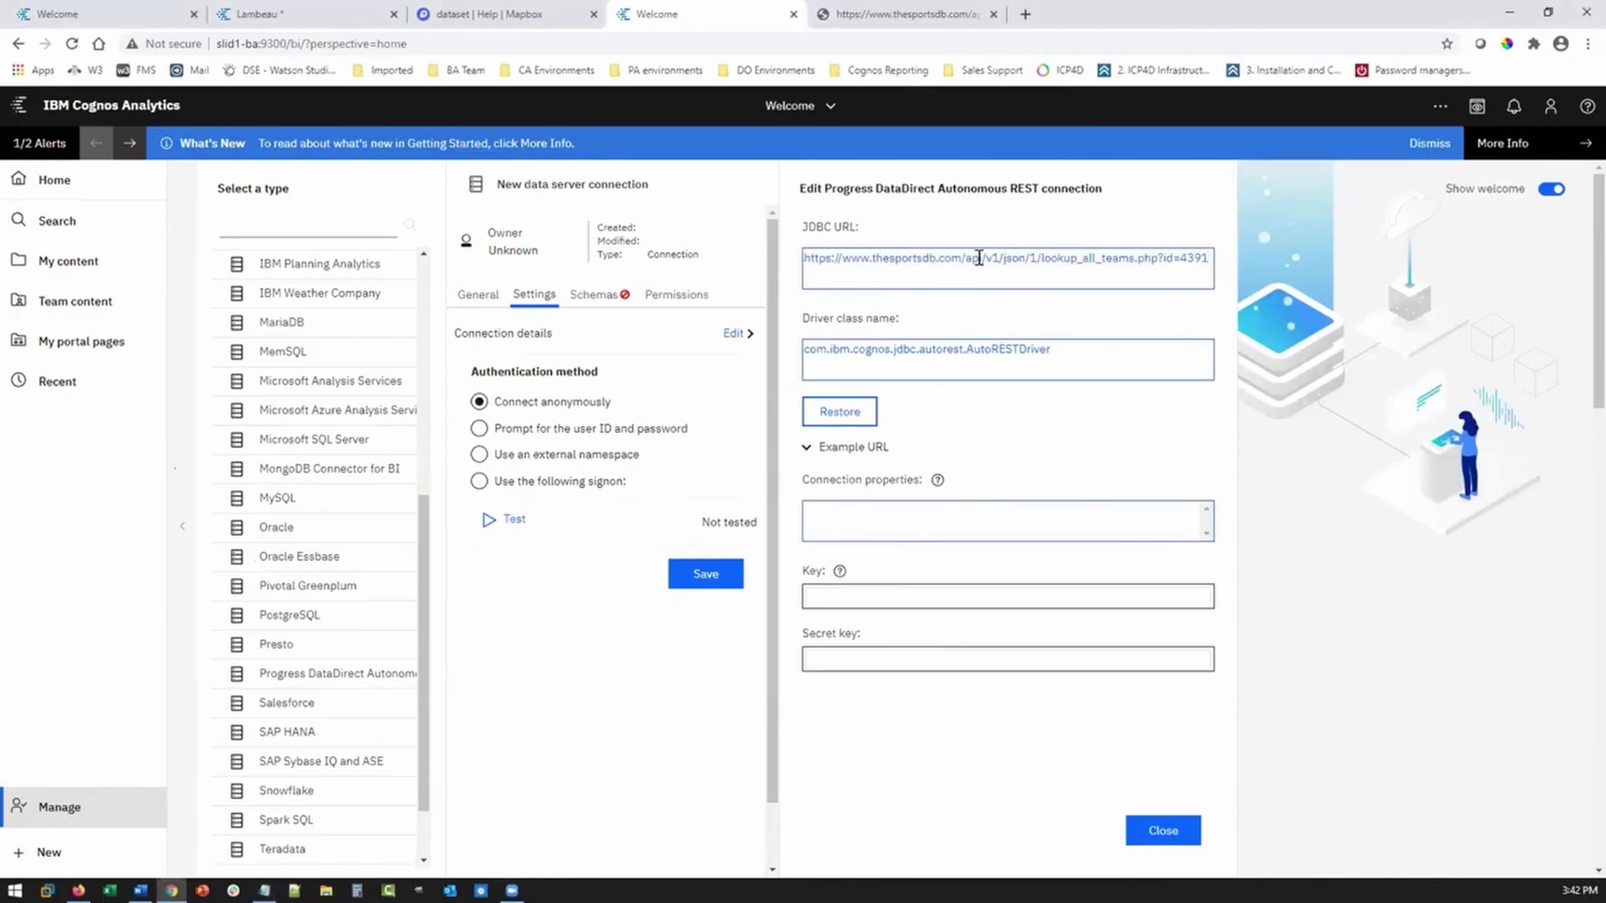
pyautogui.press('BackSpace')
pyautogui.write("jdbc:ibmcognos:autorest:Sample='https://www.thesportsdb.com/api/v1/json/1/lookup_all_teams.php?id=4391';")
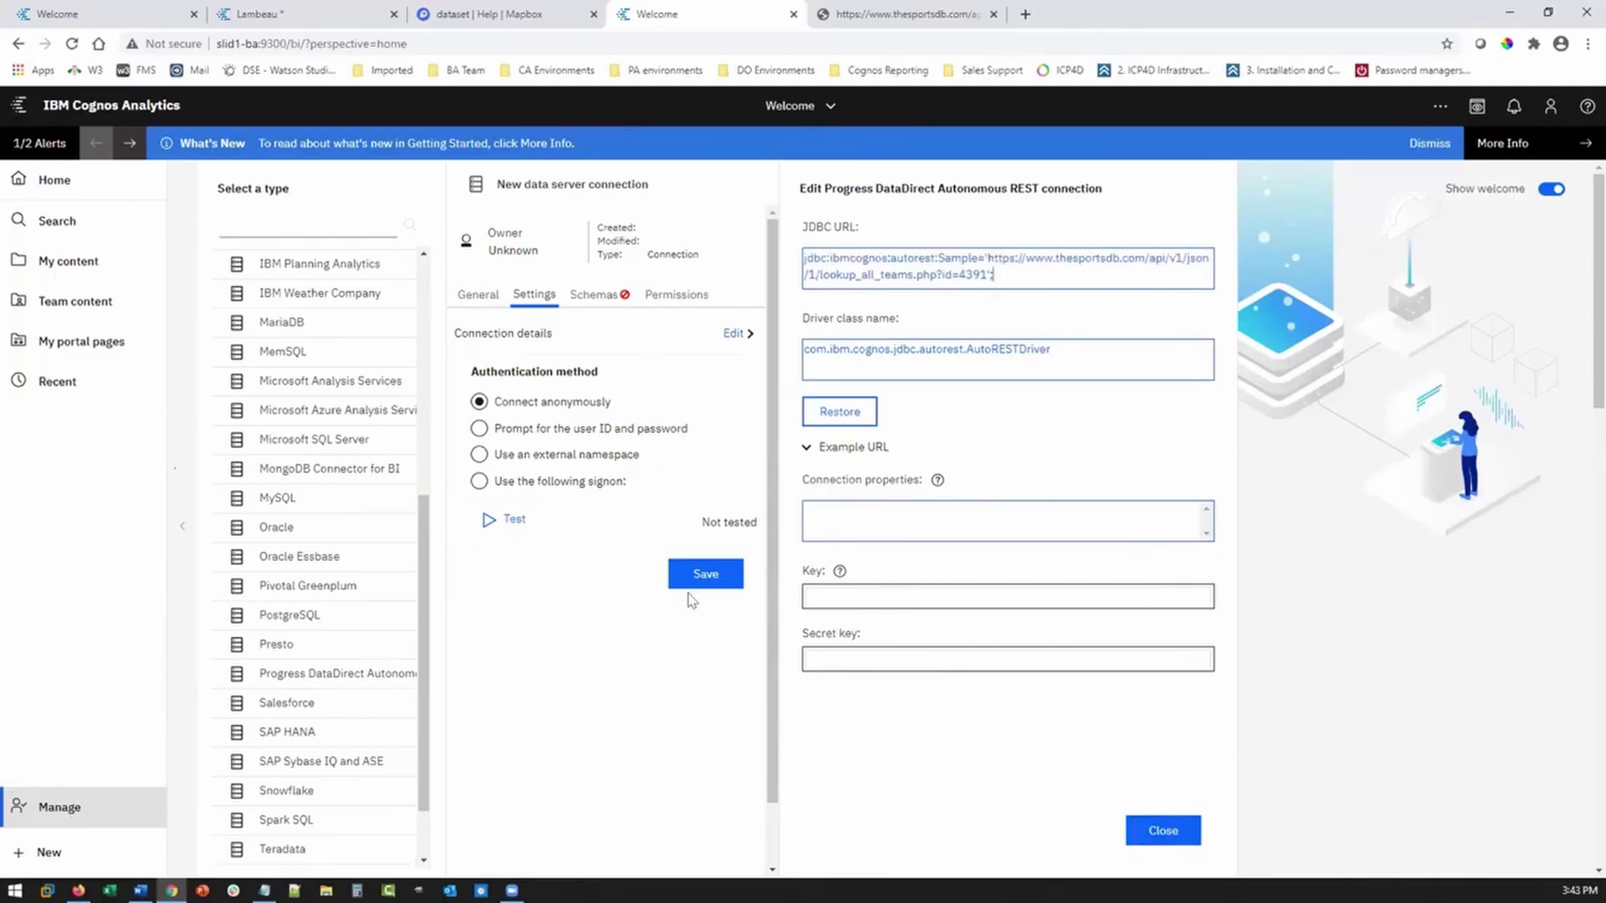
# Test the anonymous REST connection, try to save it under the default name, and rename it NFL
pyautogui.click(506, 533)
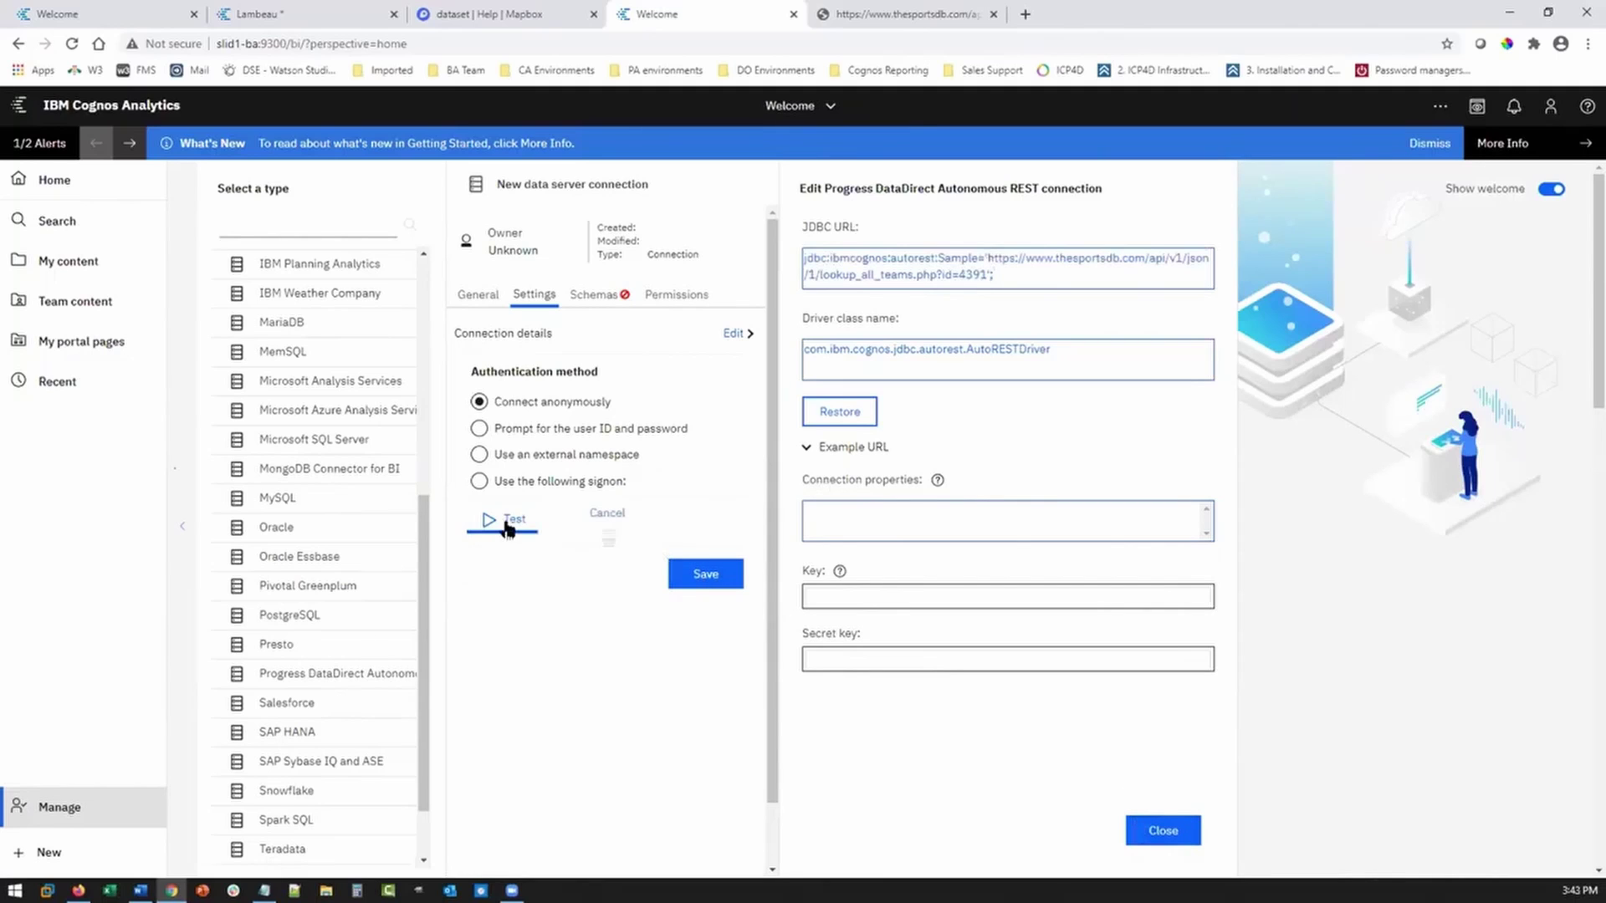
pyautogui.click(692, 577)
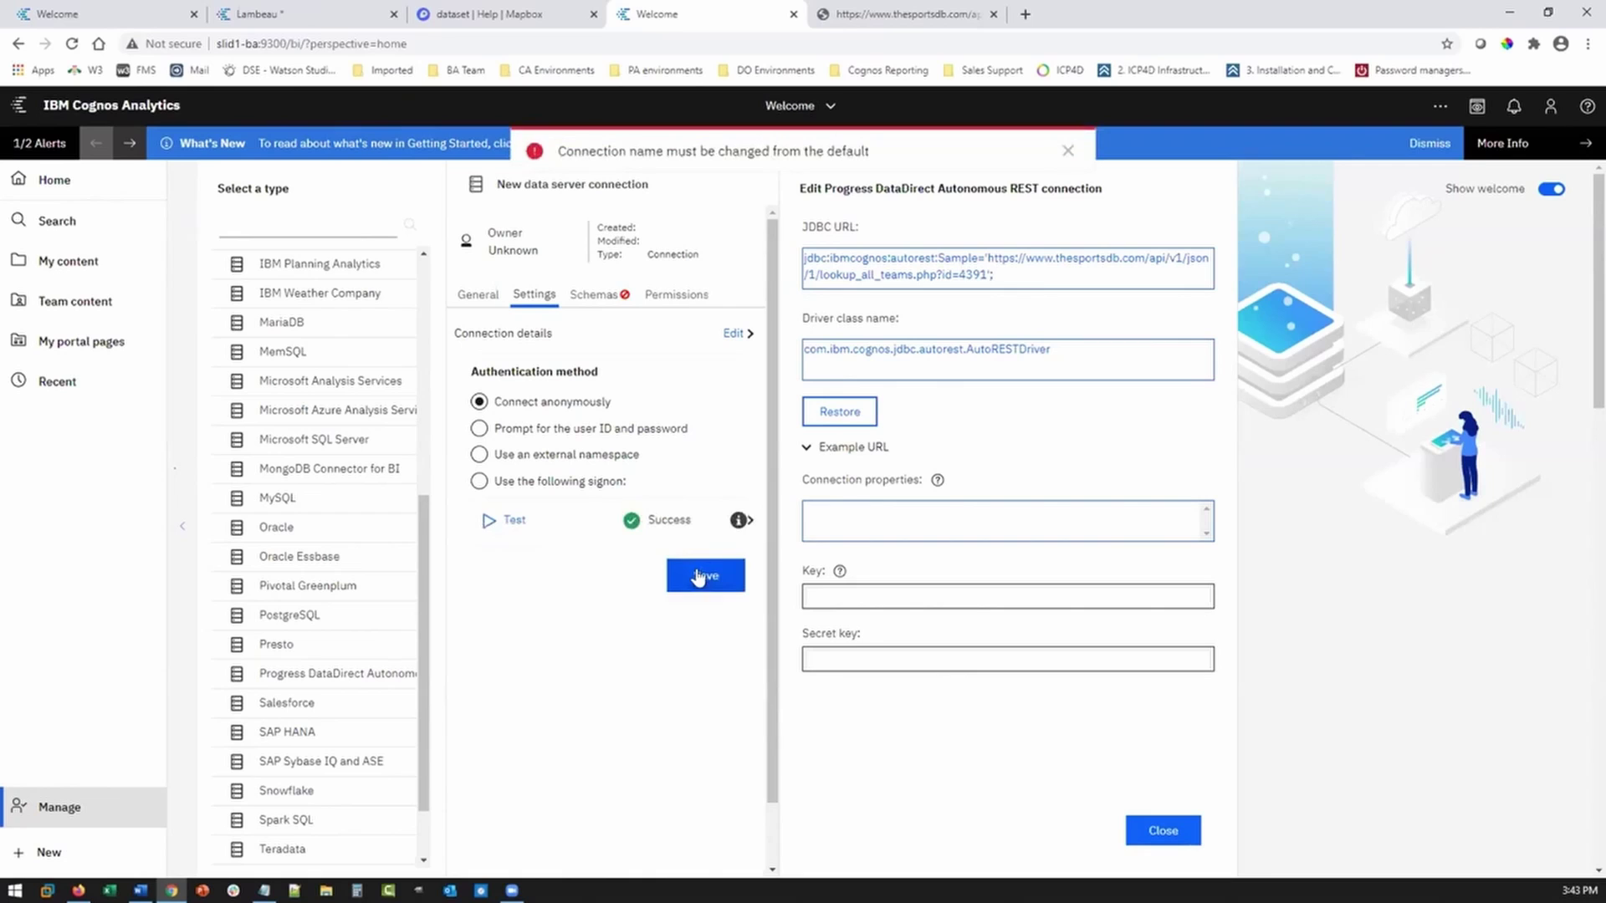
pyautogui.click(1068, 157)
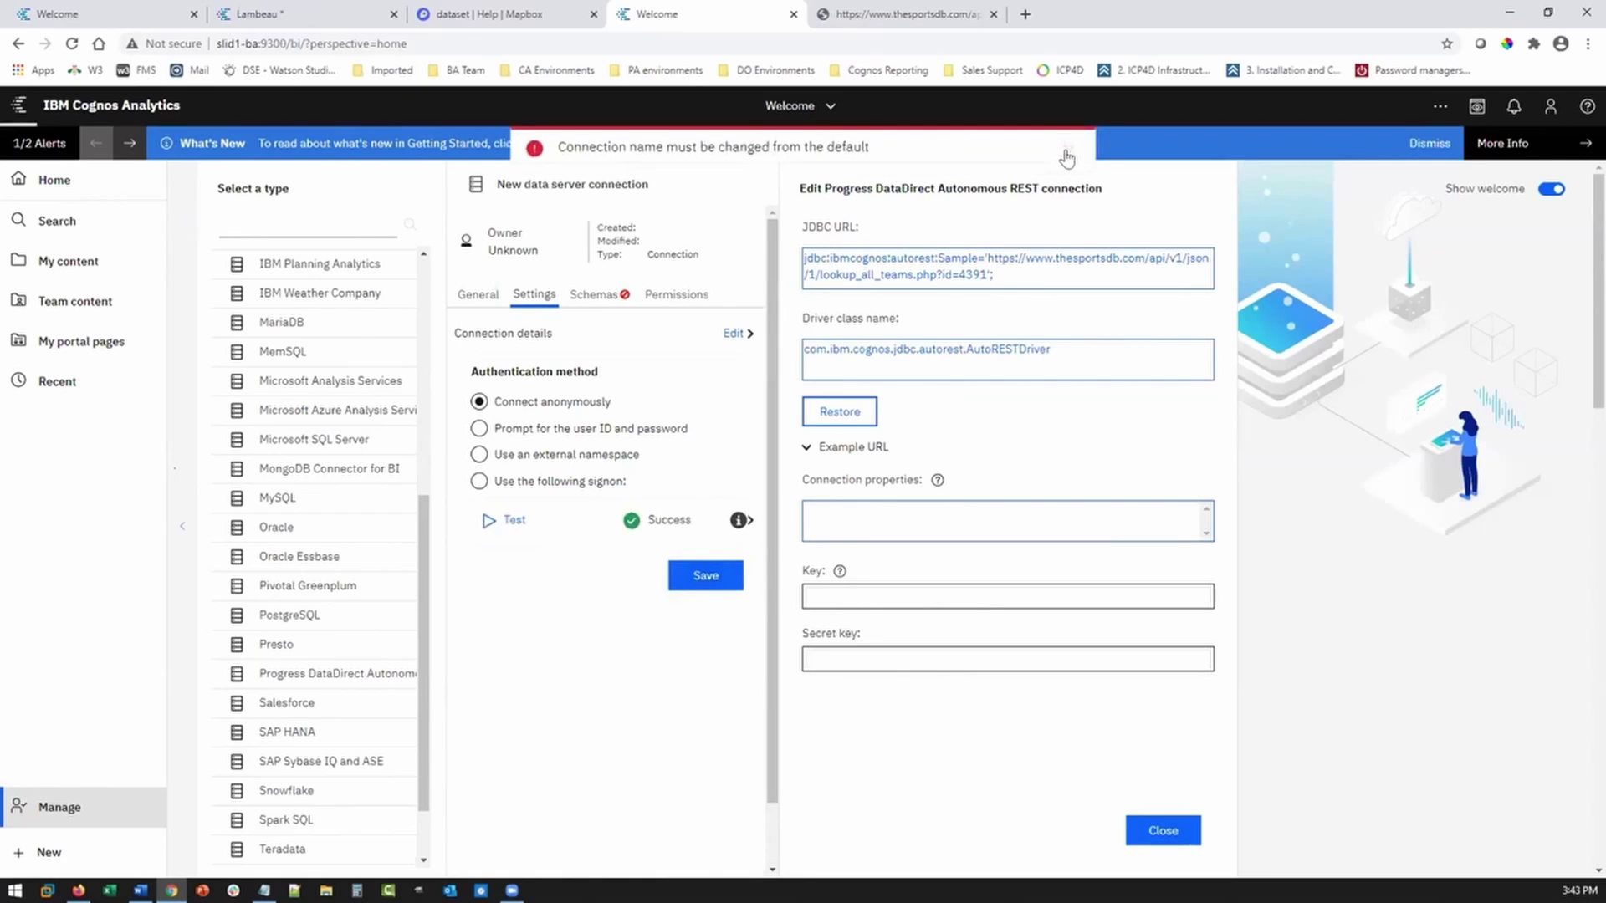
pyautogui.click(638, 180)
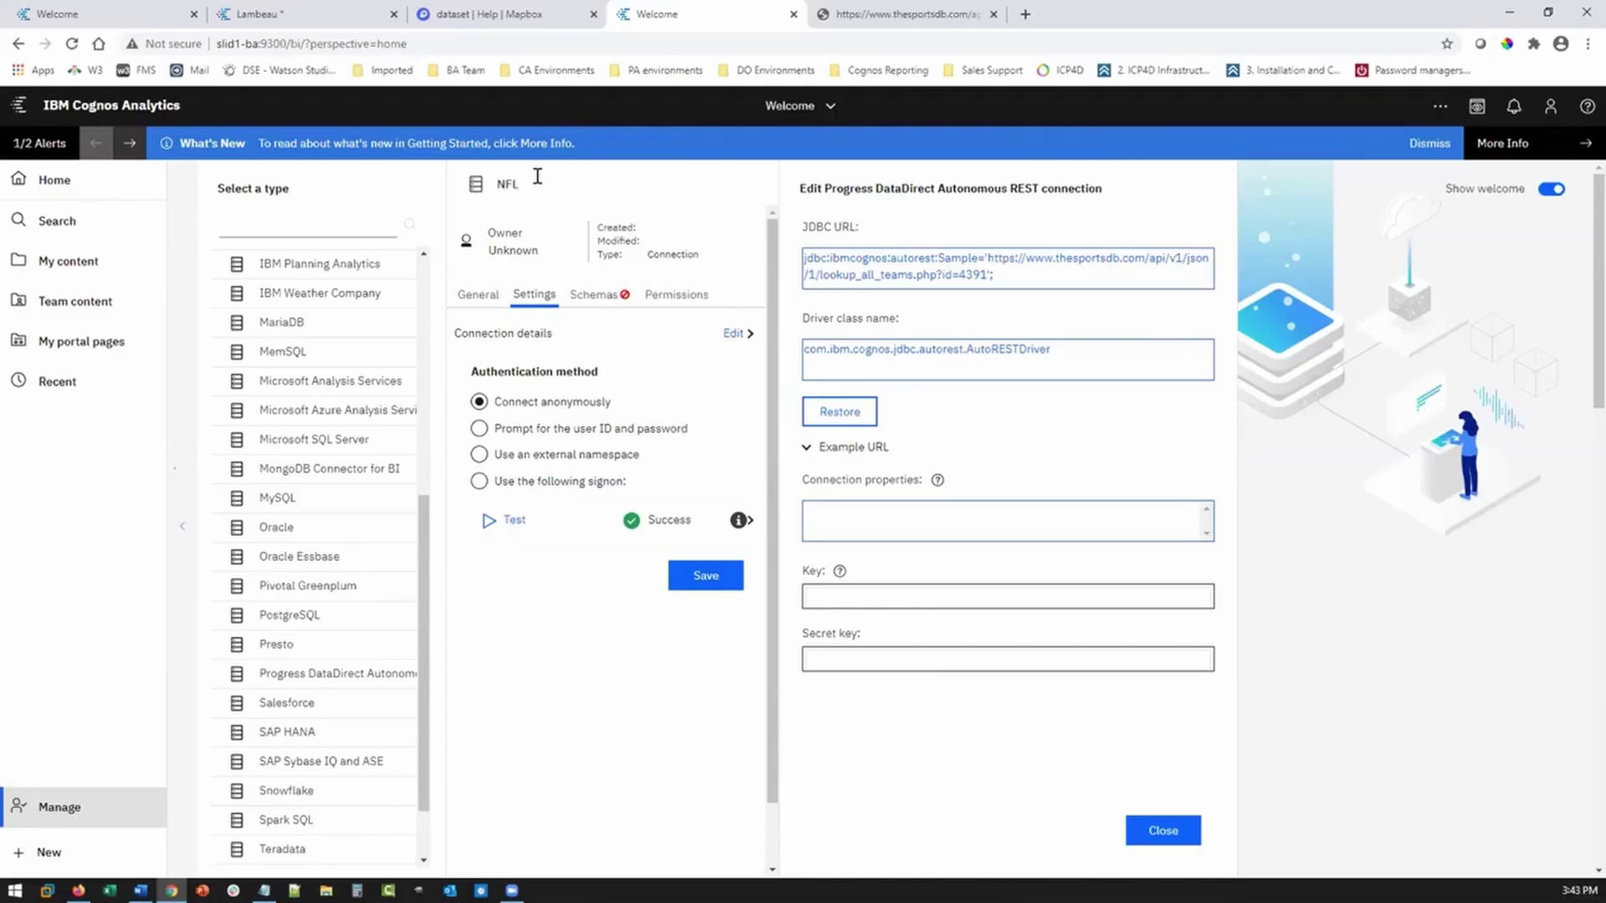
# Try to save the connection as NFL, rename it NFL_DEMO, and save it
pyautogui.click(701, 577)
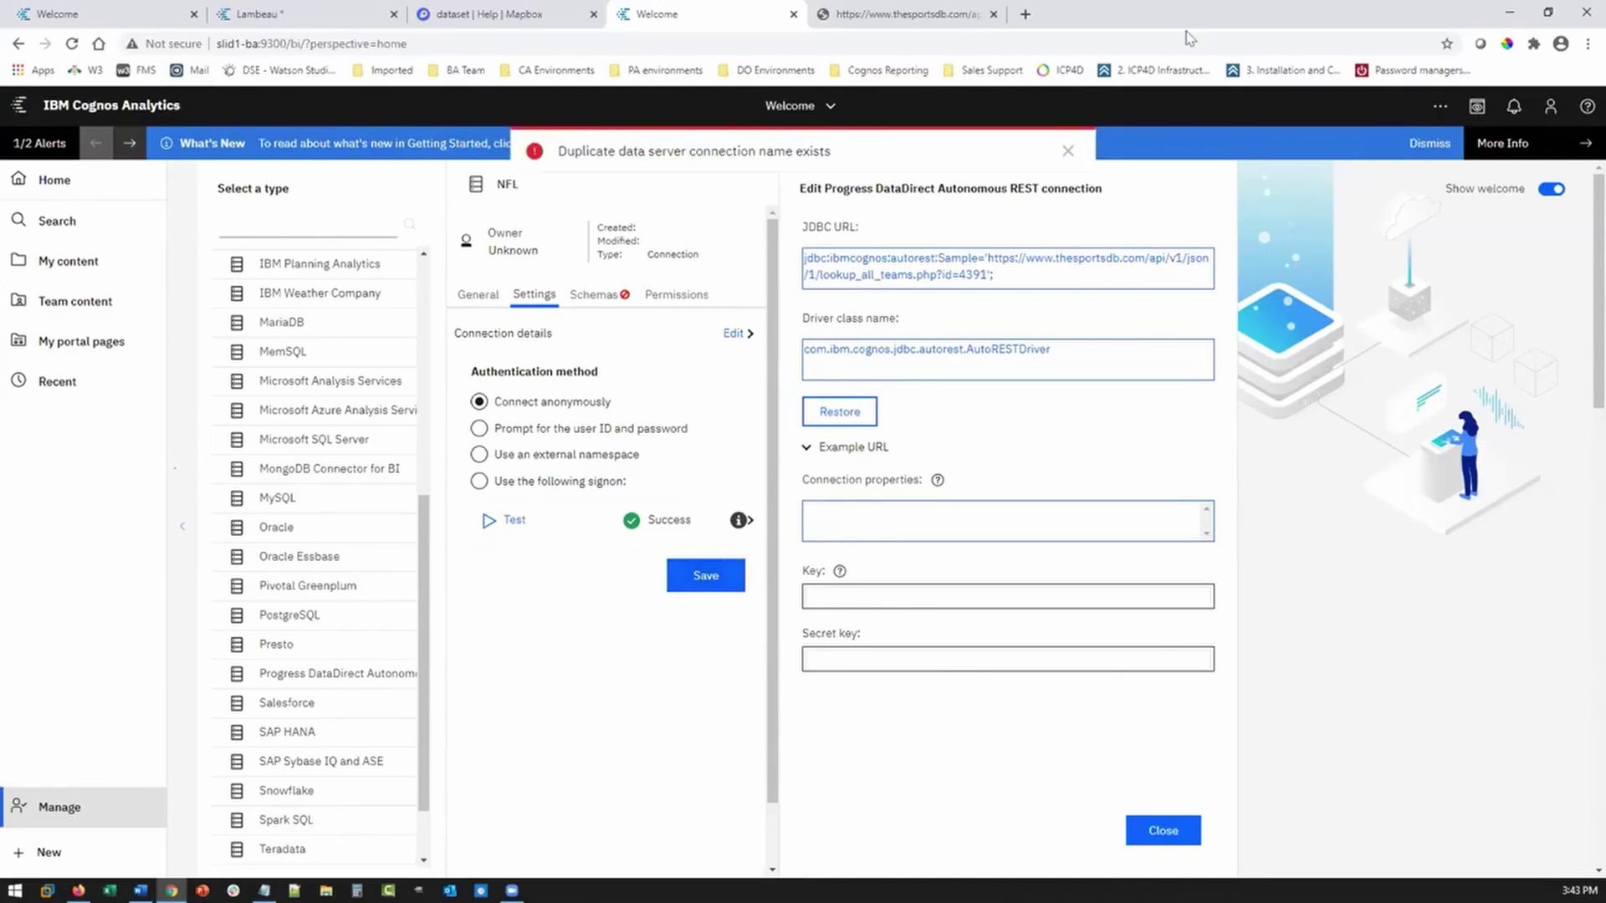
pyautogui.click(1067, 152)
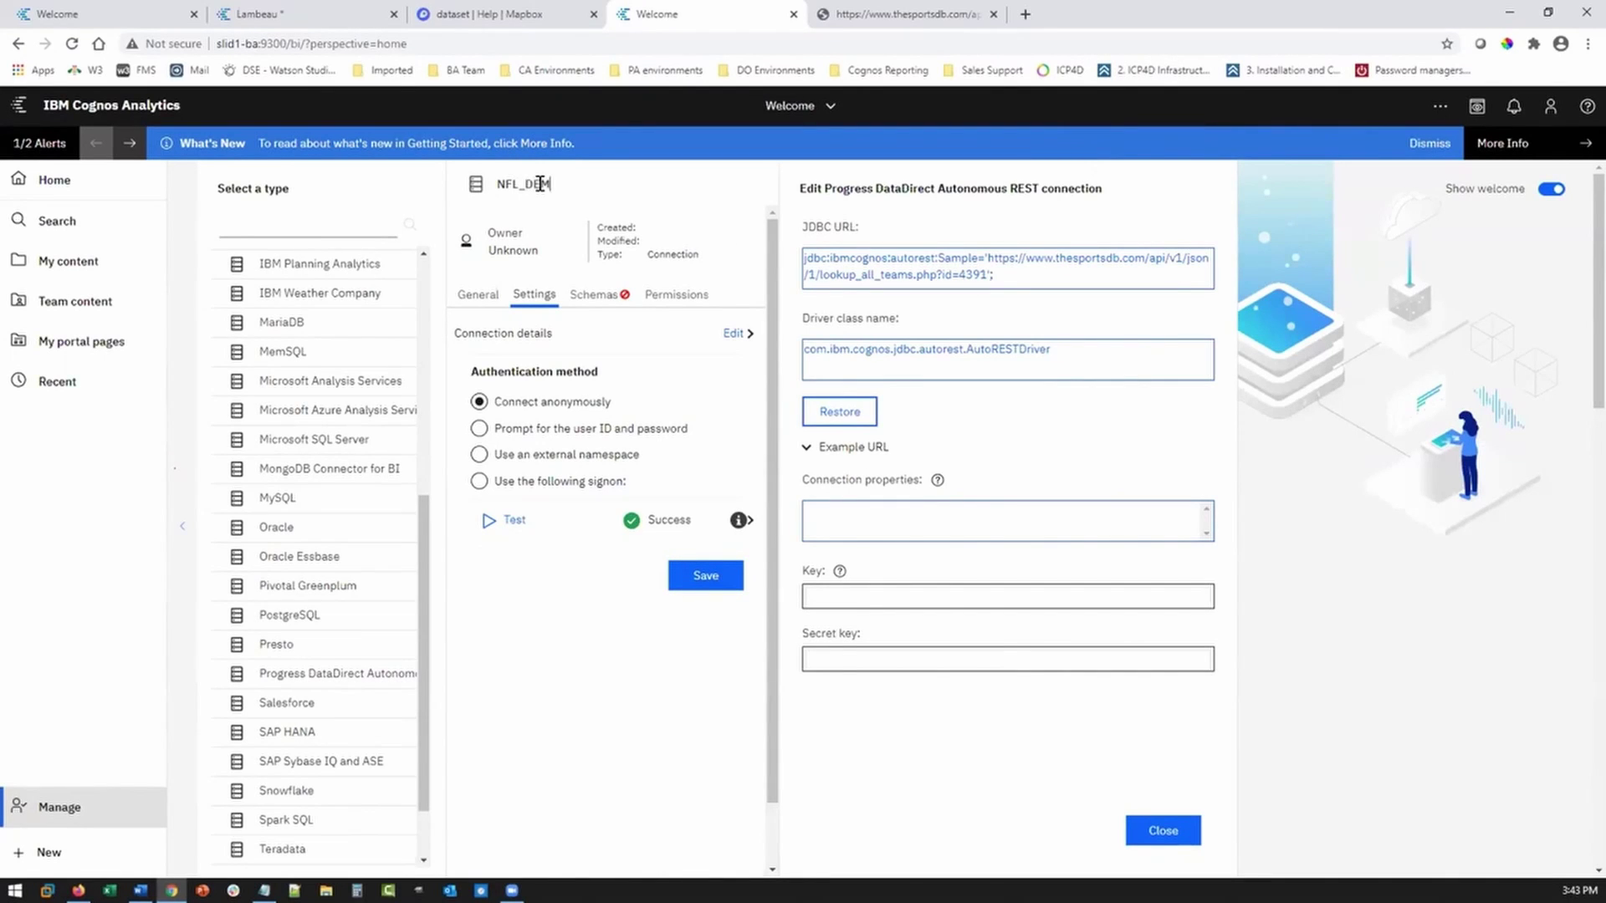
pyautogui.click(707, 575)
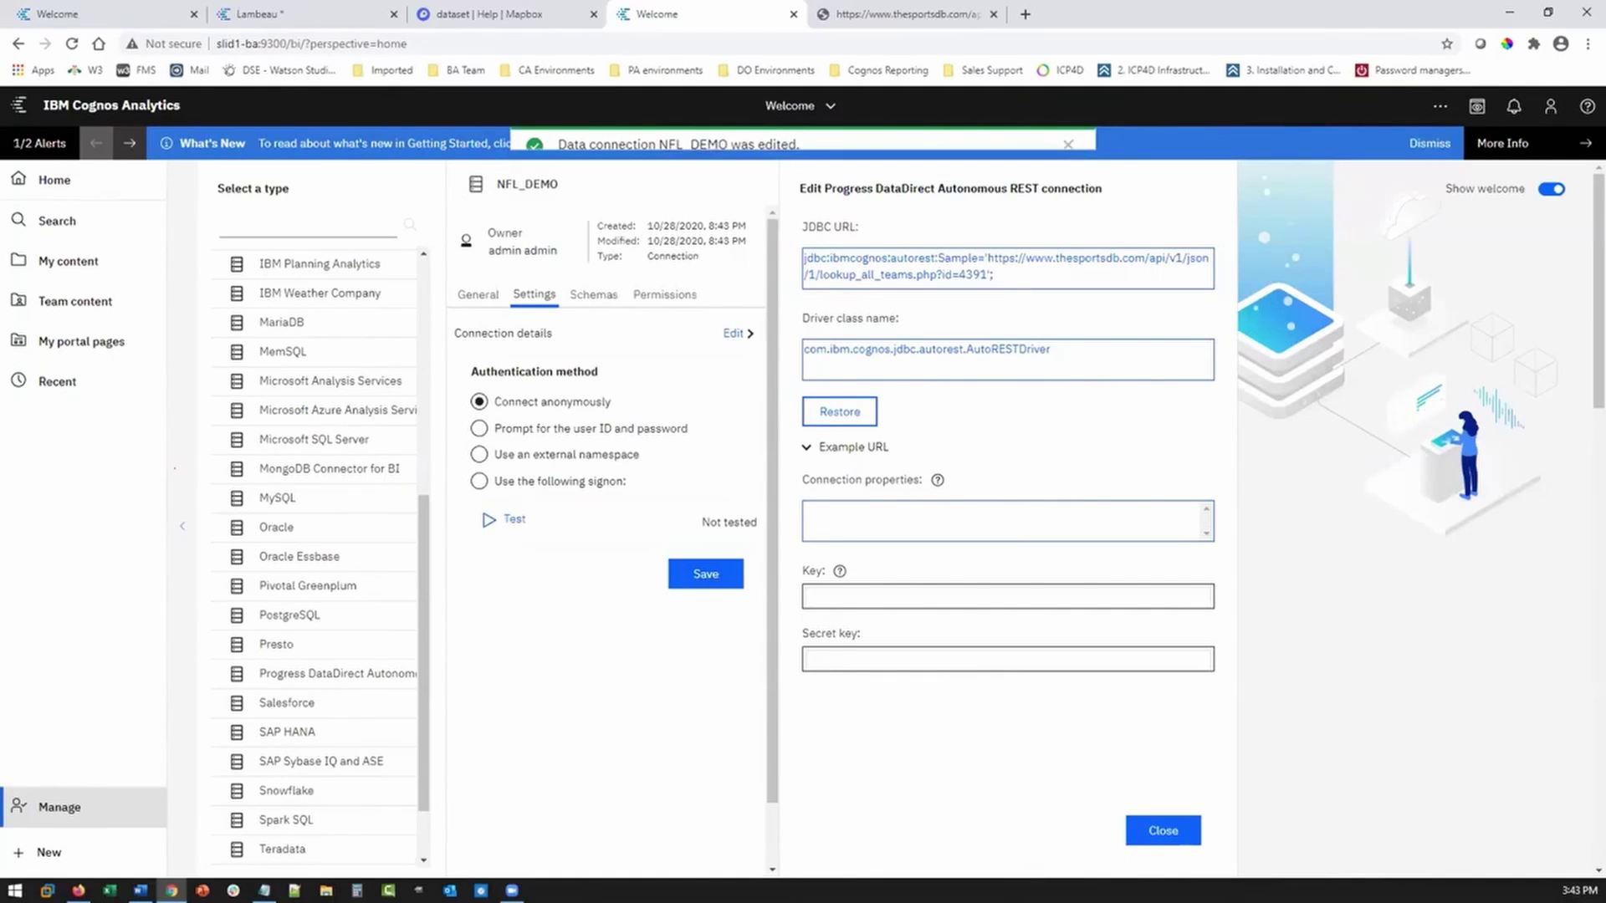
# Return to the welcome page and open the recent data module user group DM
pyautogui.click(790, 105)
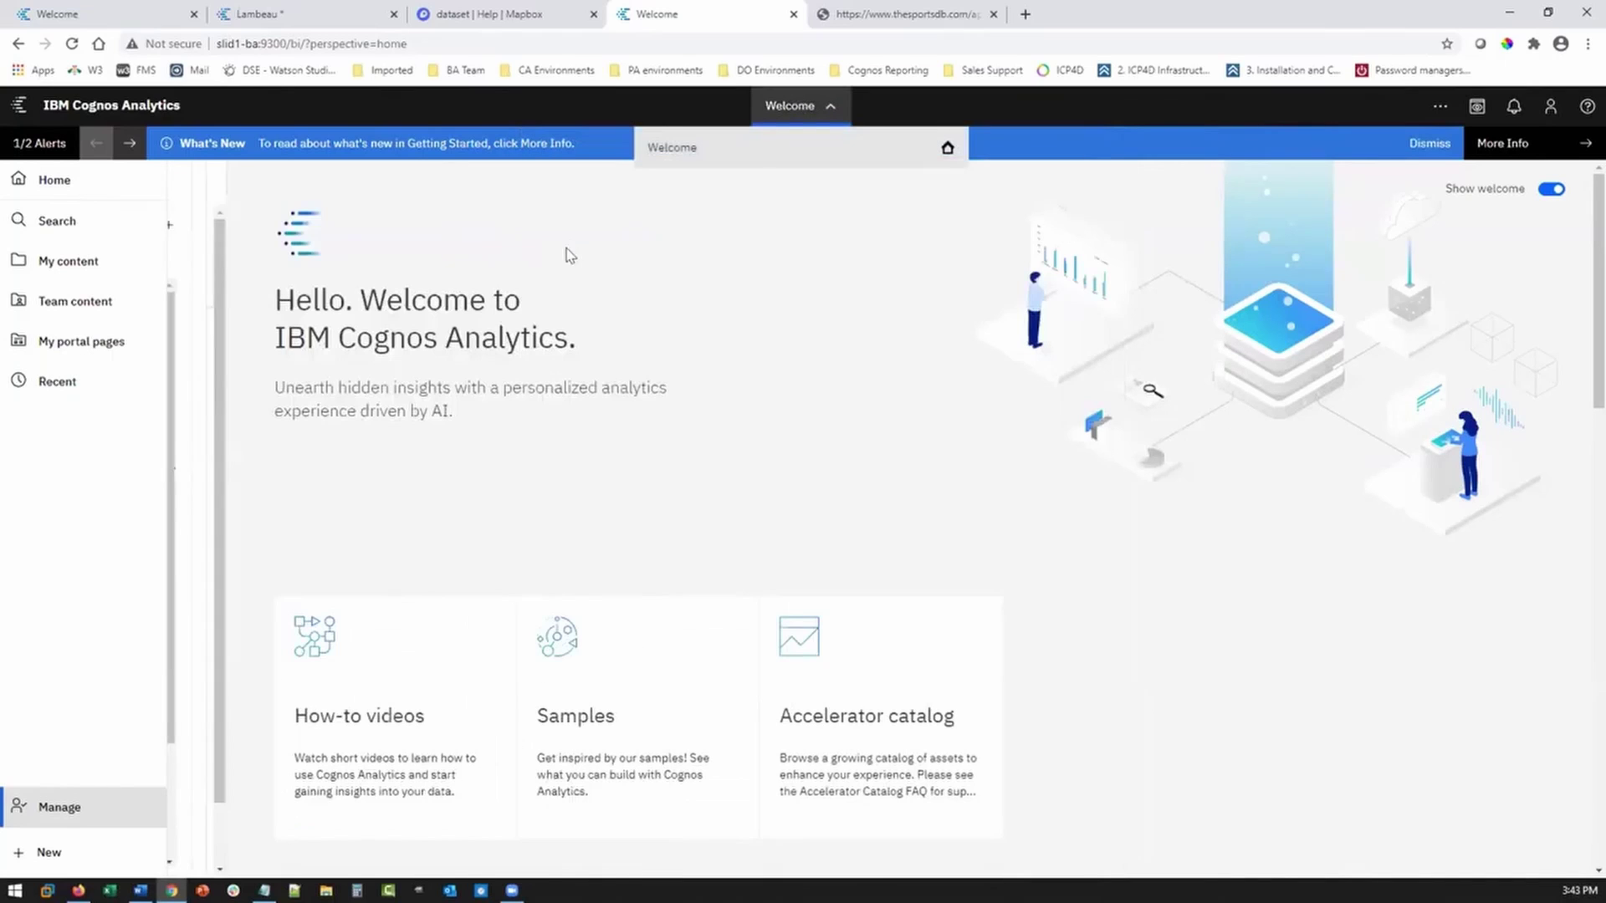
pyautogui.scroll(-5, 636, 508)
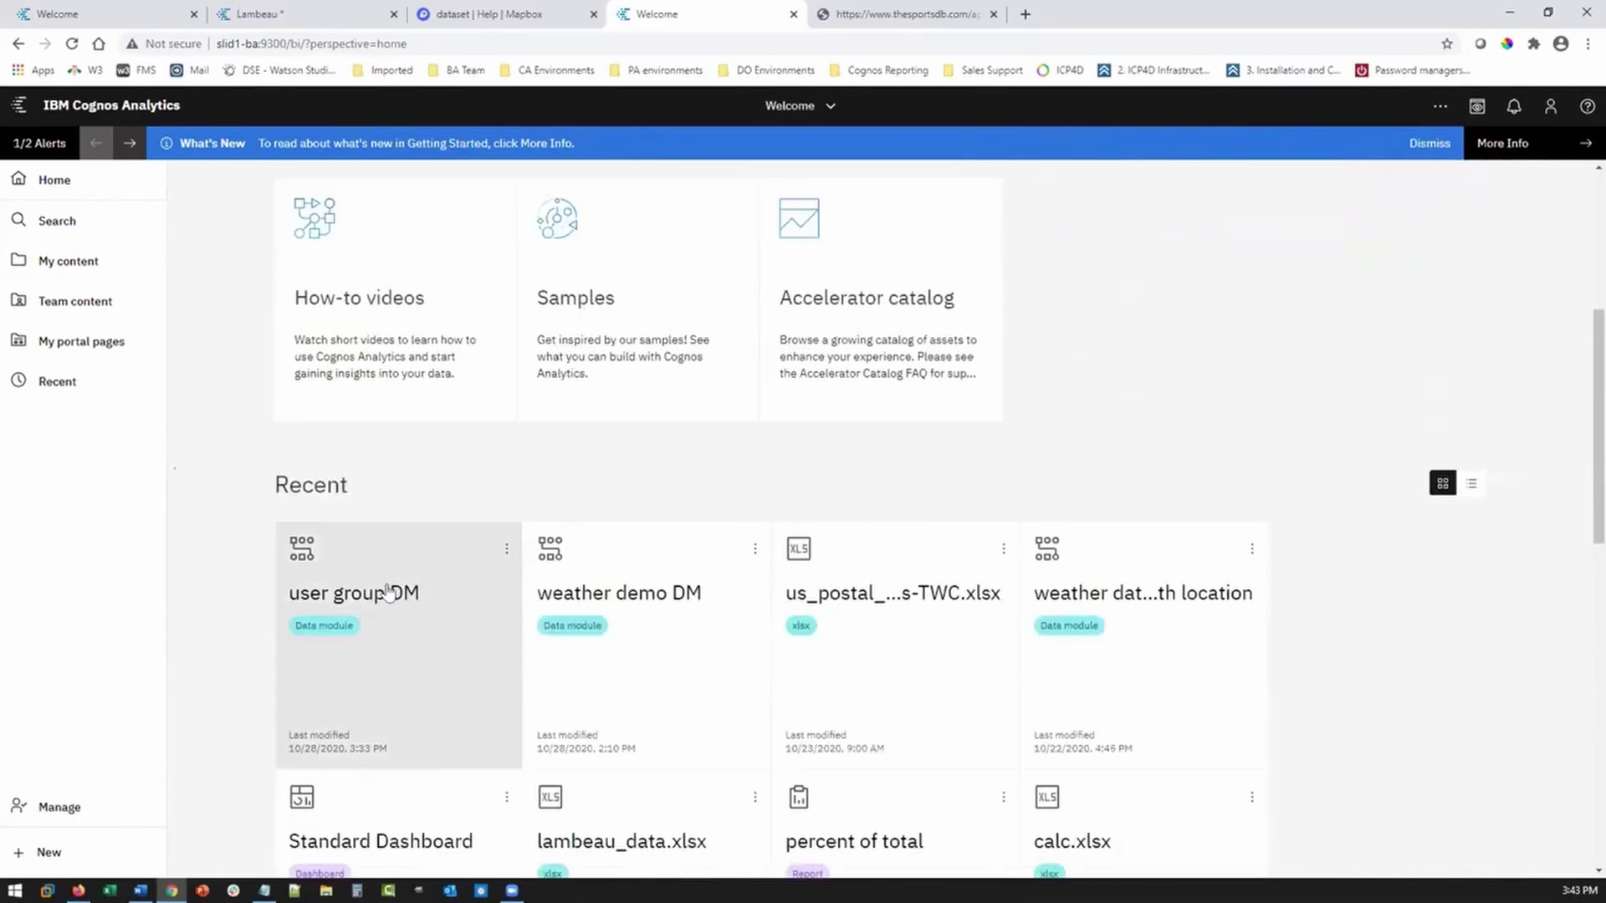
pyautogui.click(385, 597)
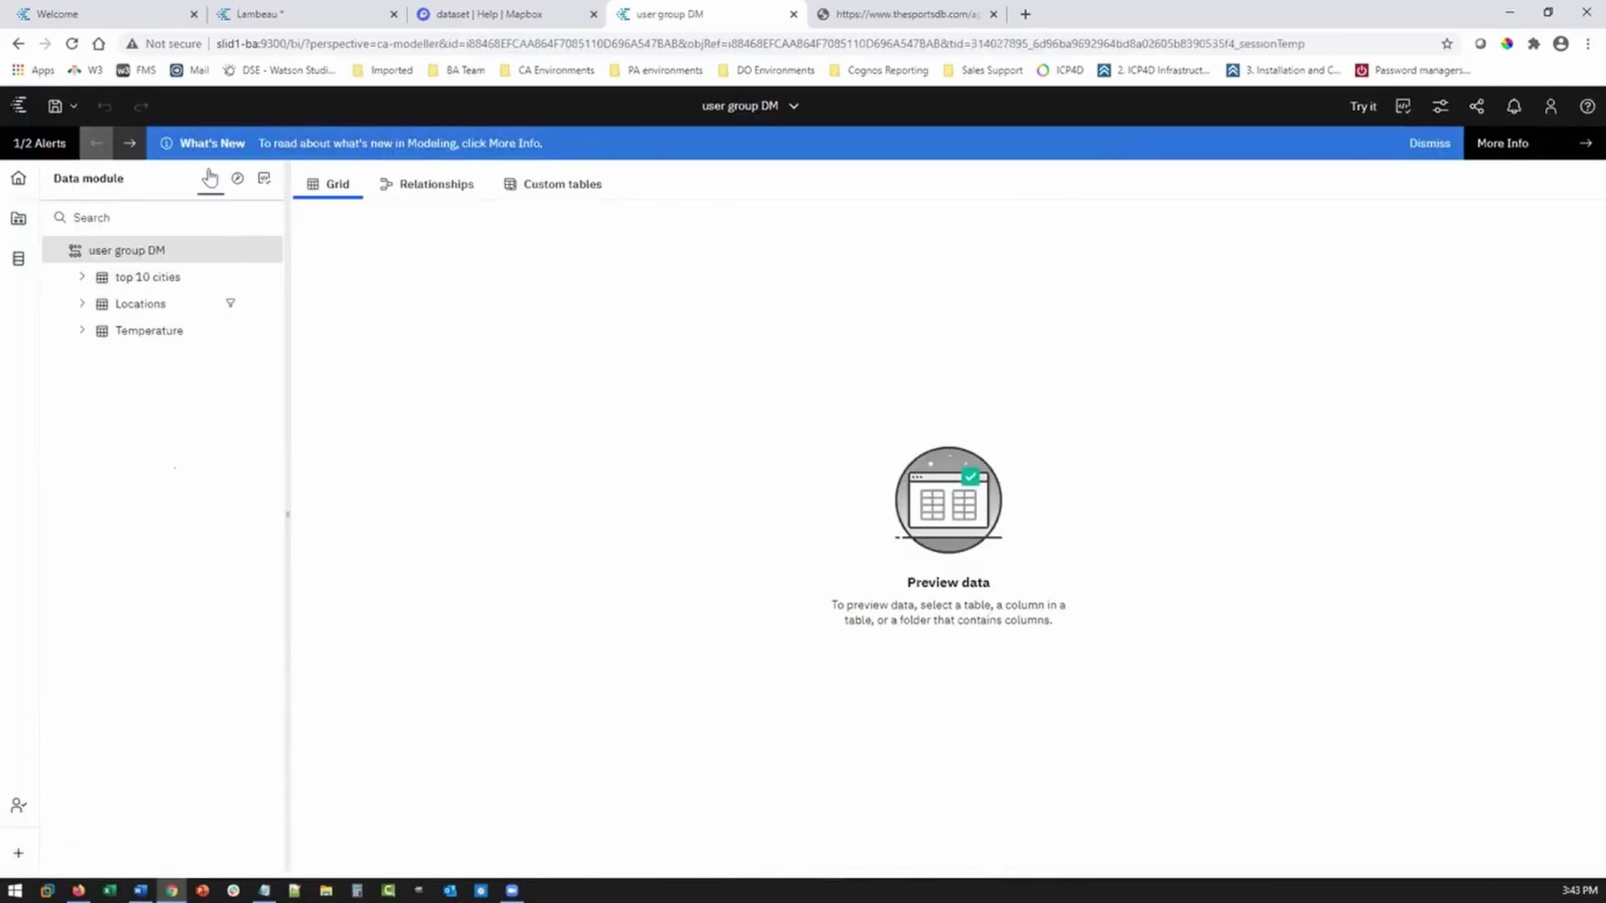
pyautogui.click(210, 176)
pyautogui.click(259, 197)
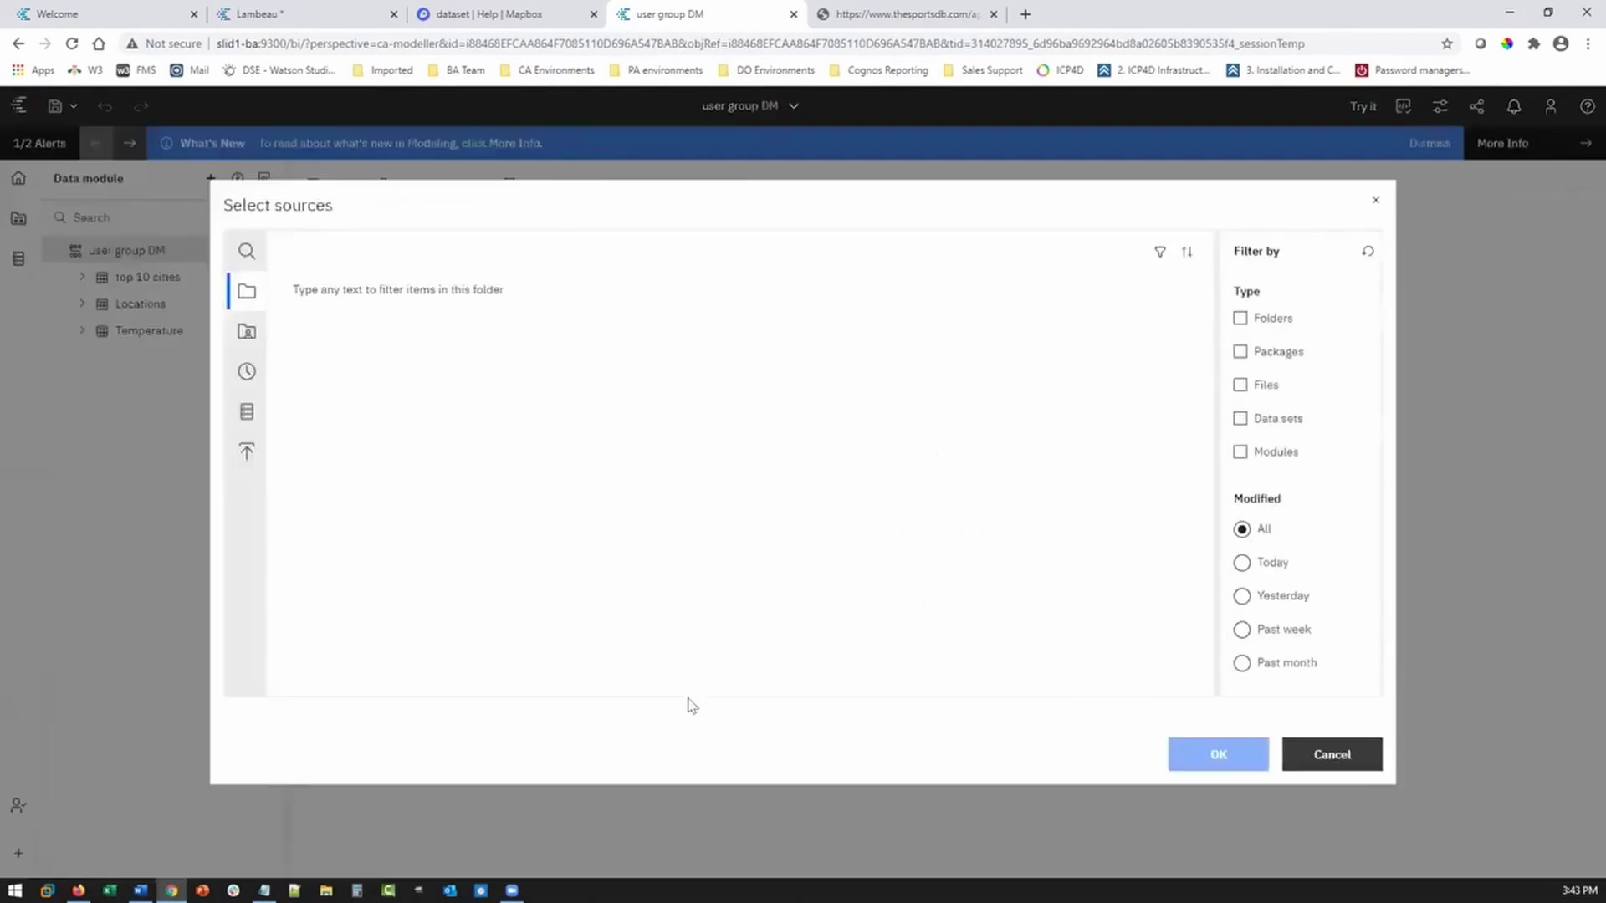
pyautogui.click(247, 411)
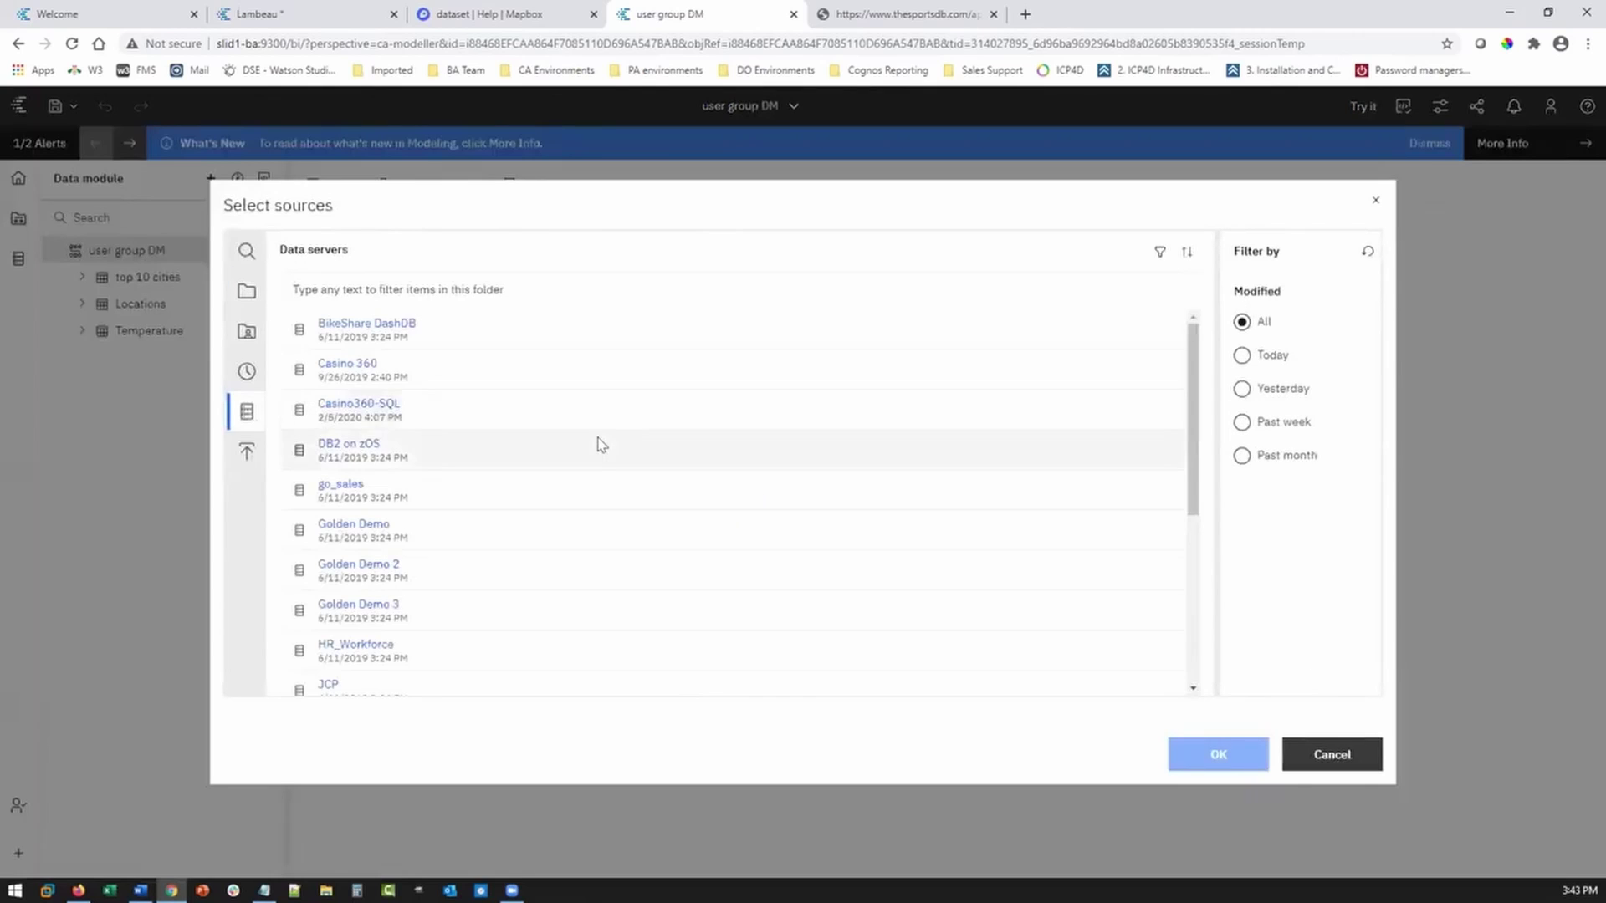
pyautogui.scroll(-5, 594, 444)
pyautogui.click(426, 443)
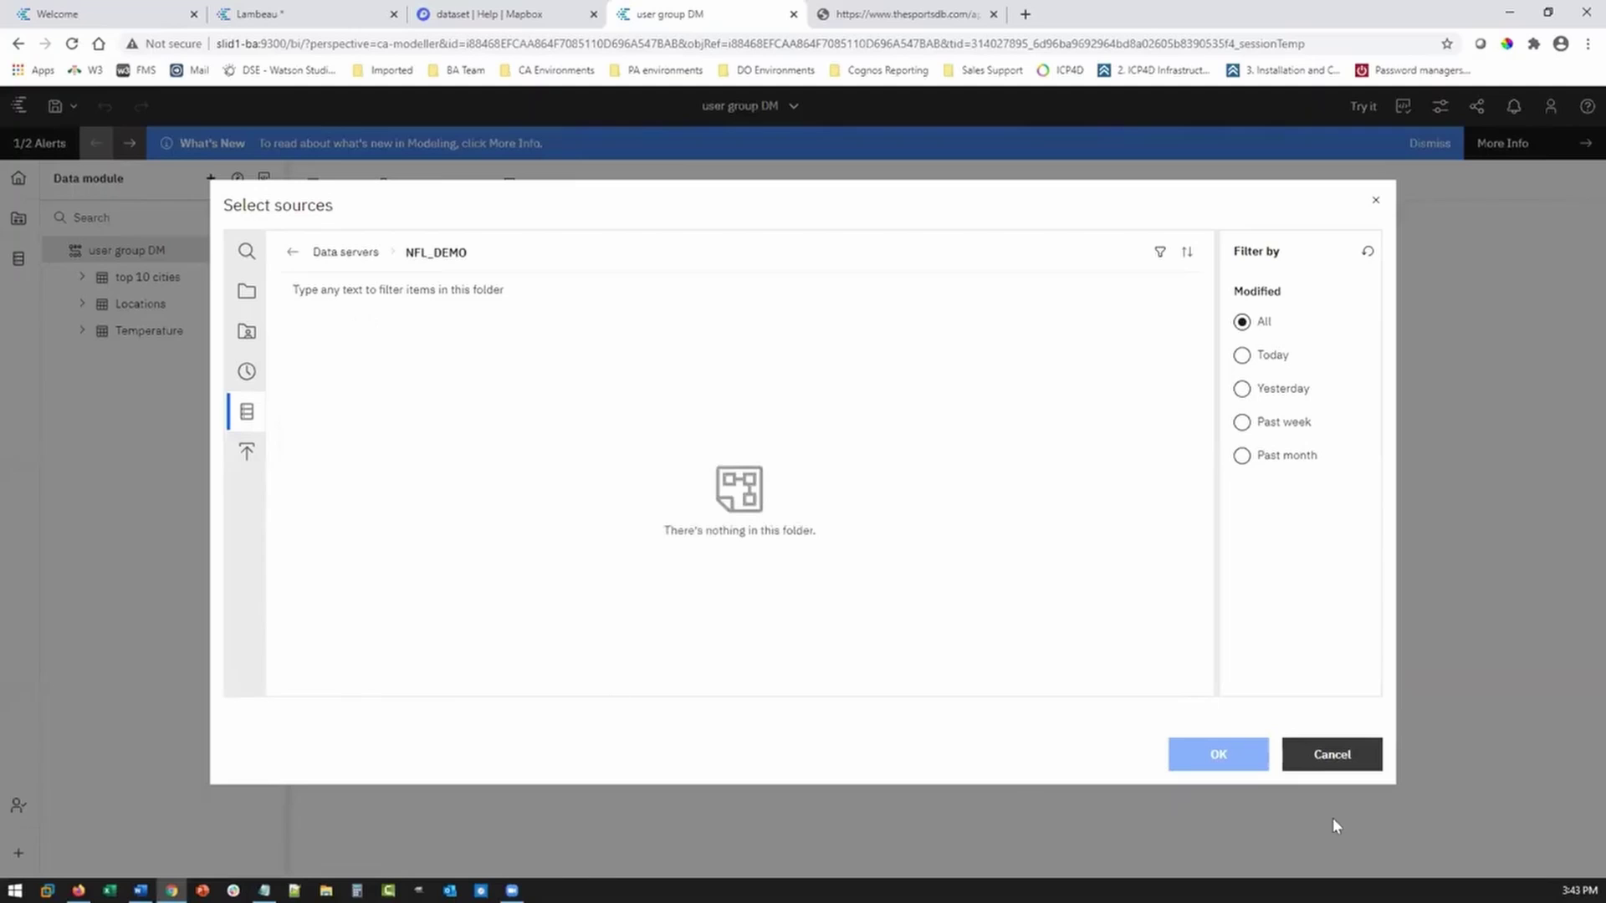
pyautogui.click(1331, 754)
# Return to the data server connections and open the schemas of the NFL_DEMO connection
pyautogui.click(727, 113)
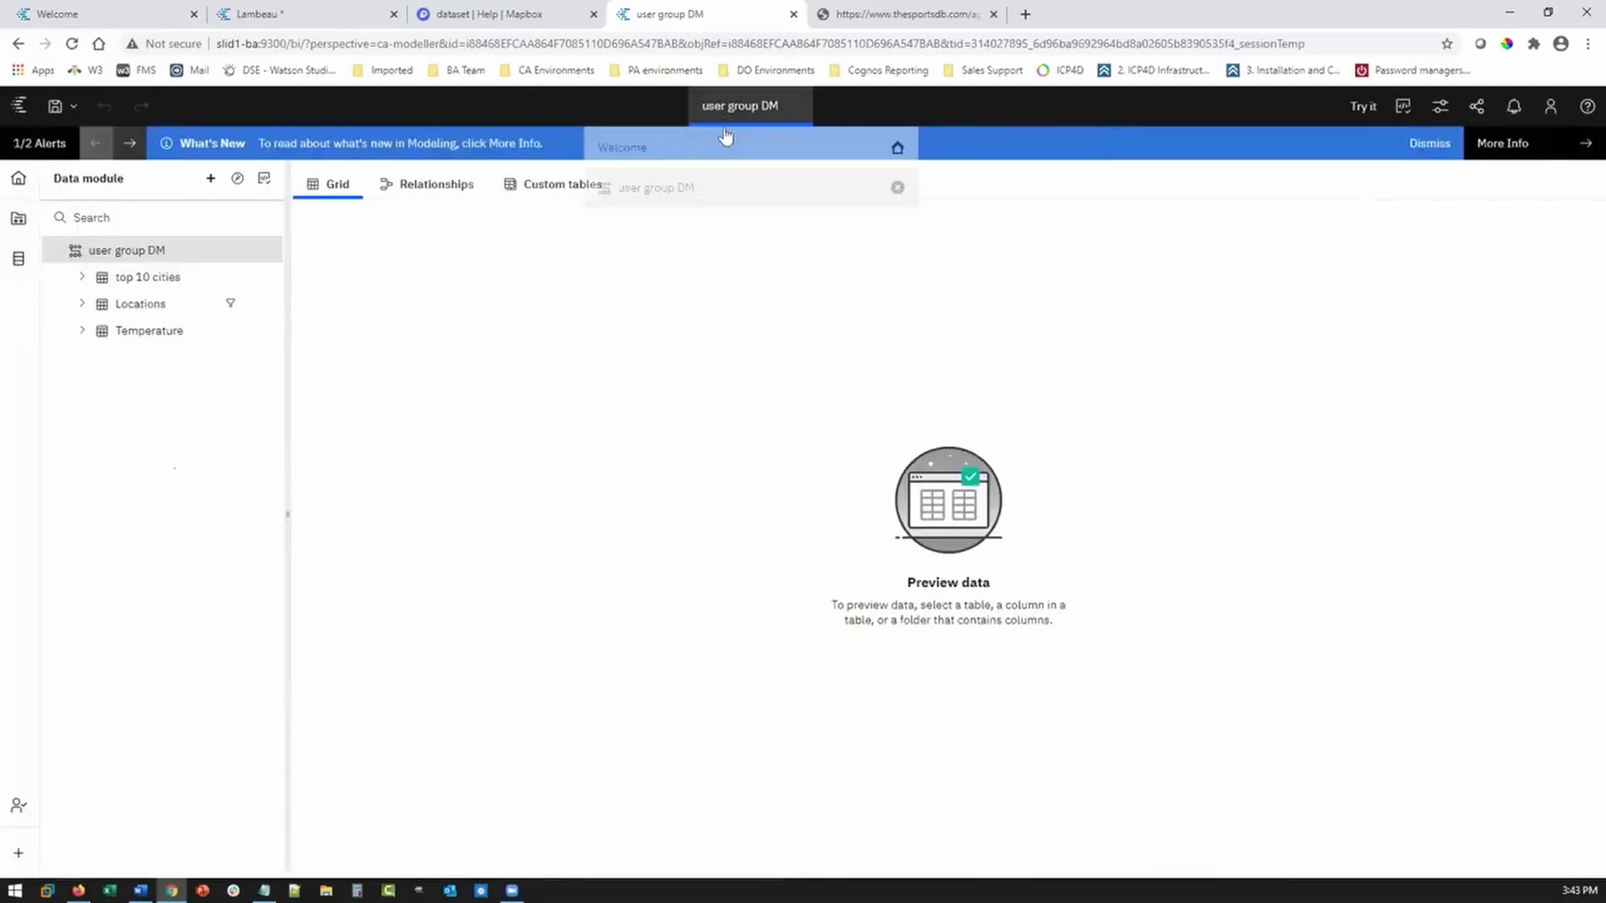
pyautogui.click(636, 147)
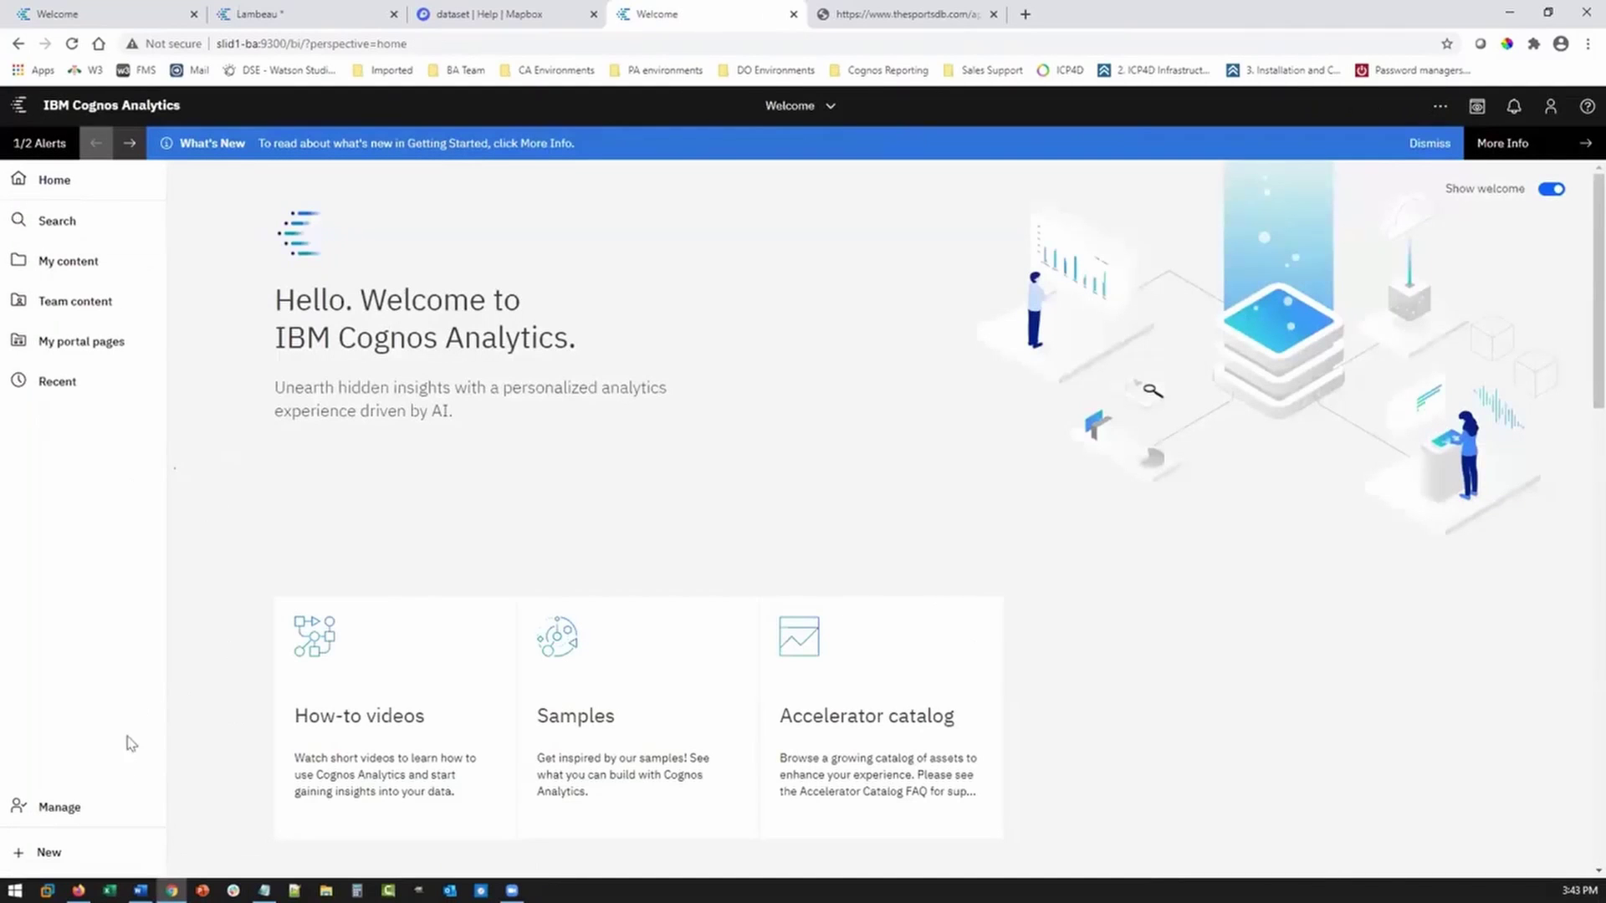
pyautogui.click(47, 807)
pyautogui.click(243, 222)
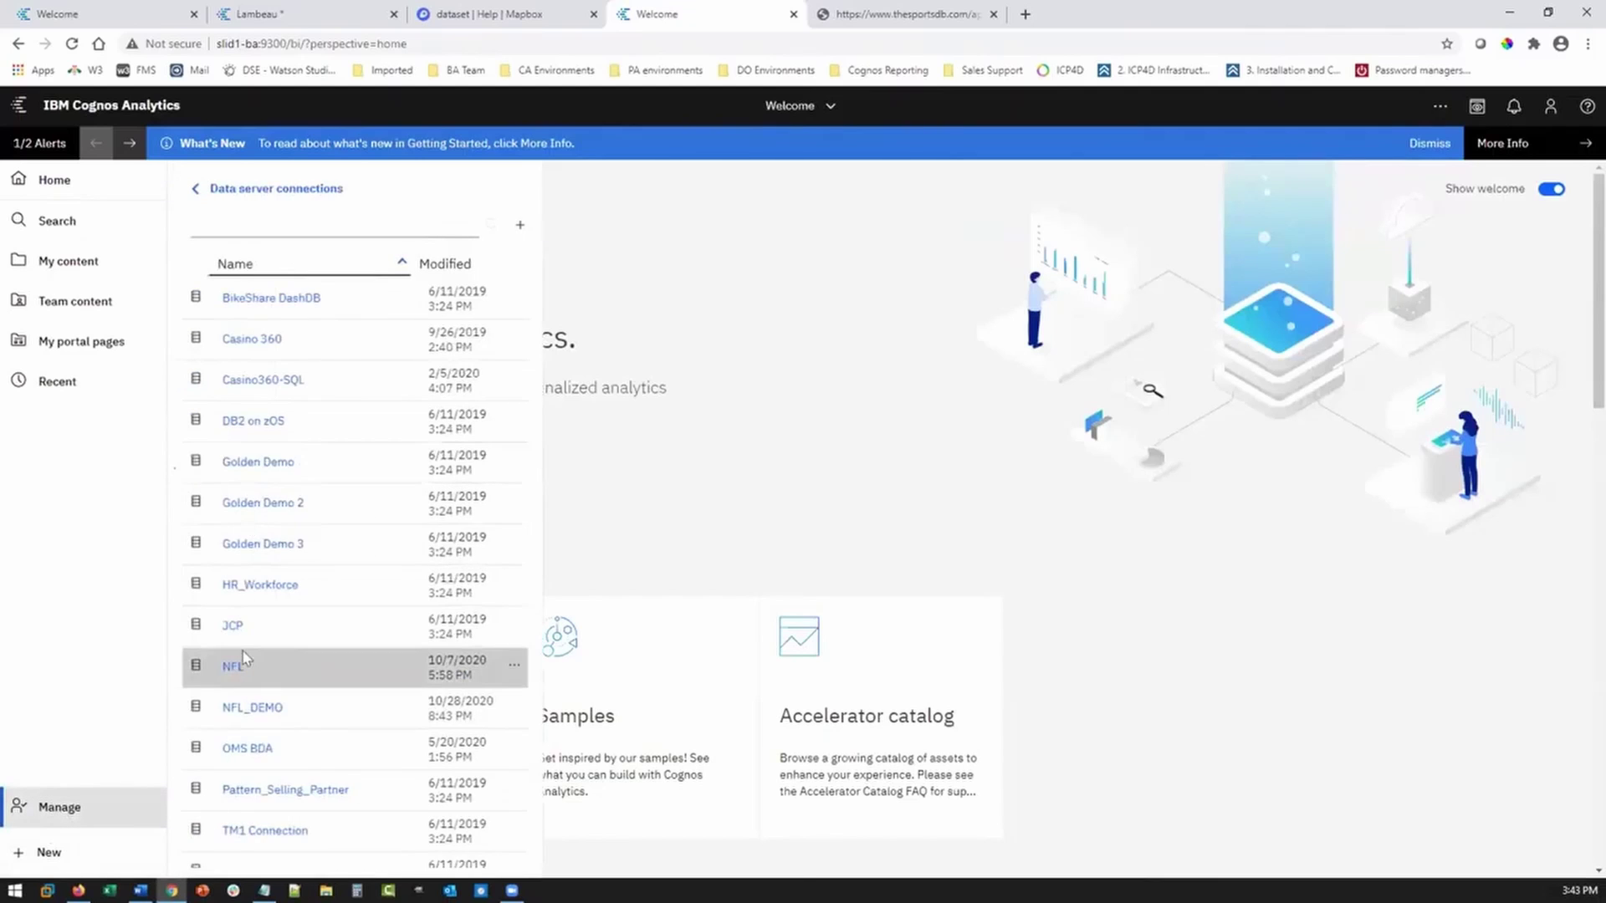
pyautogui.scroll(-2, 244, 548)
pyautogui.click(250, 559)
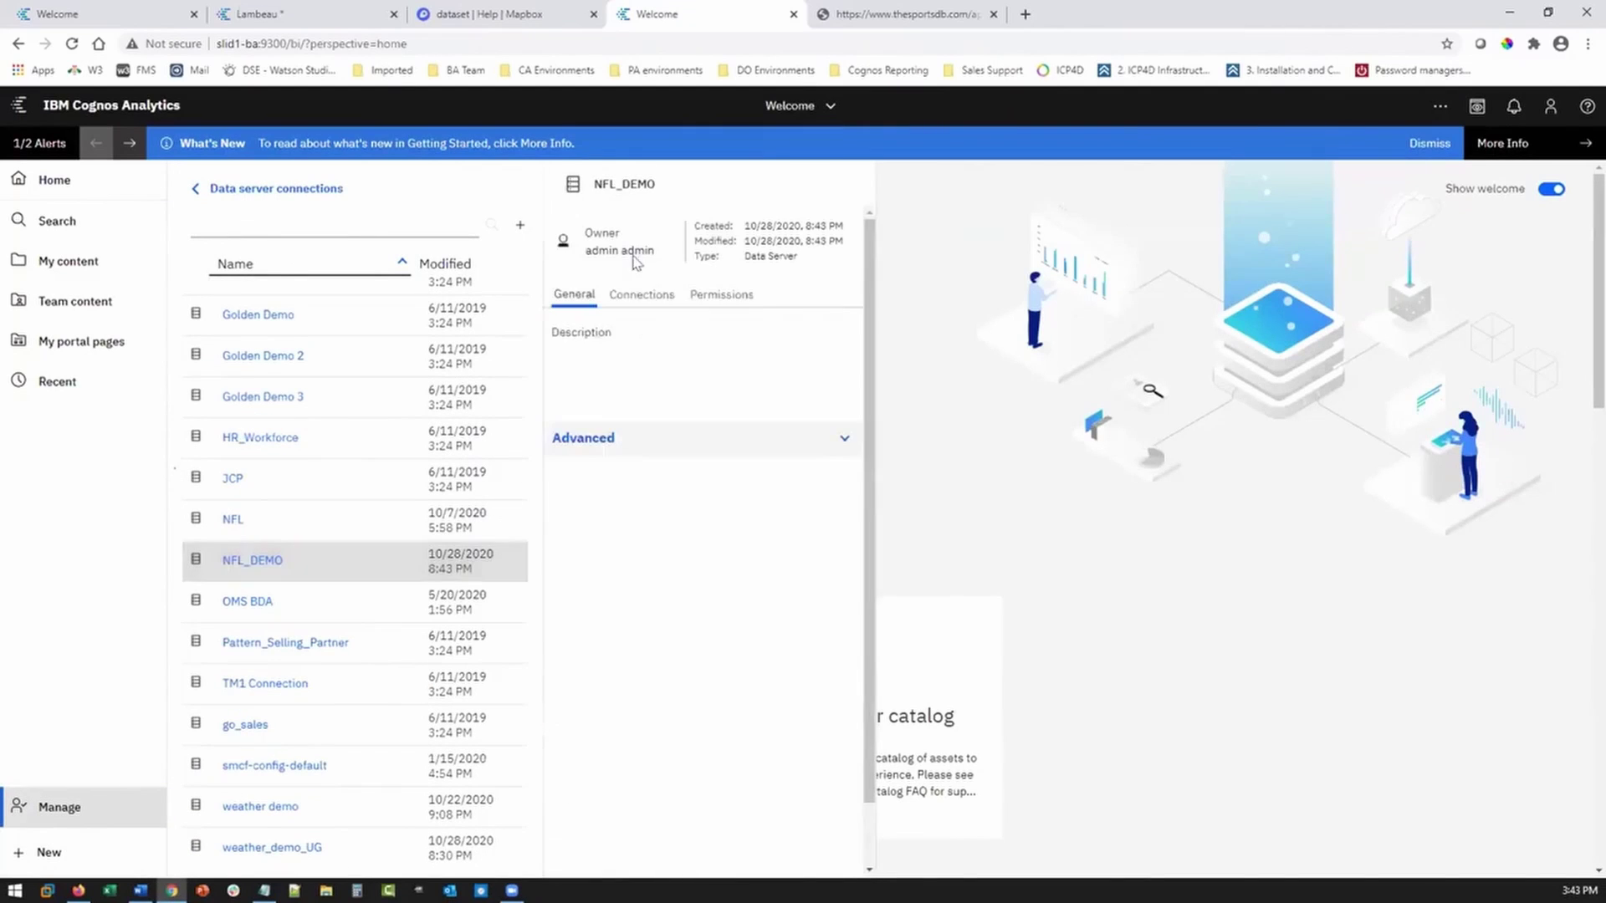
pyautogui.click(638, 295)
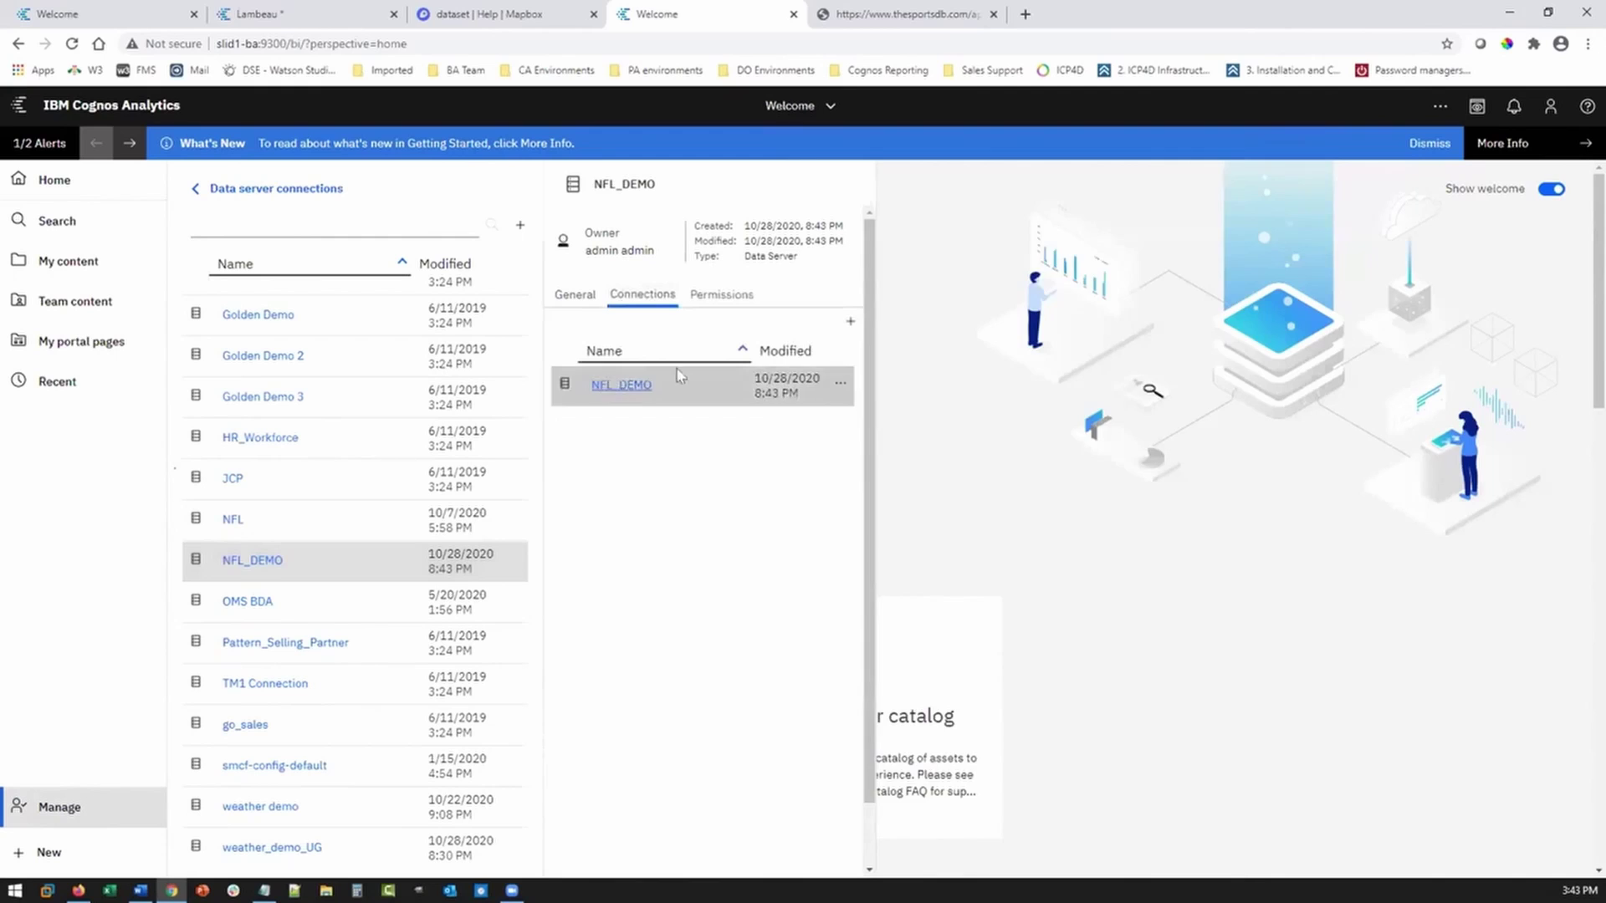
pyautogui.click(679, 383)
pyautogui.click(1018, 294)
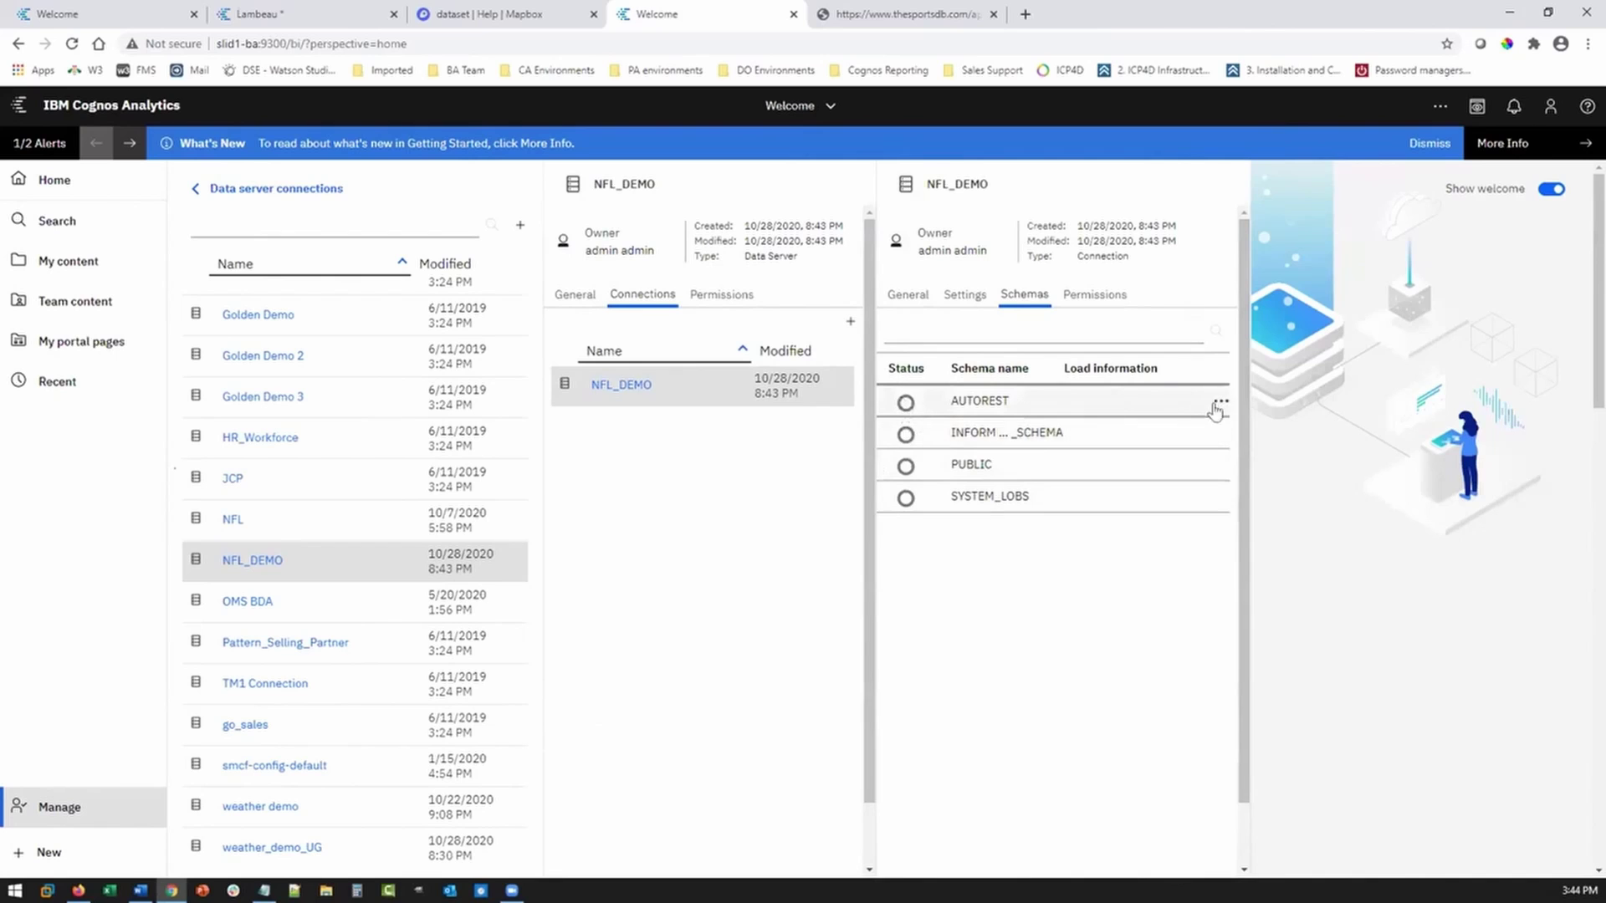
# Load the metadata of the AUTOREST schema with sample data retrieval turned off
pyautogui.click(1218, 405)
pyautogui.click(1265, 444)
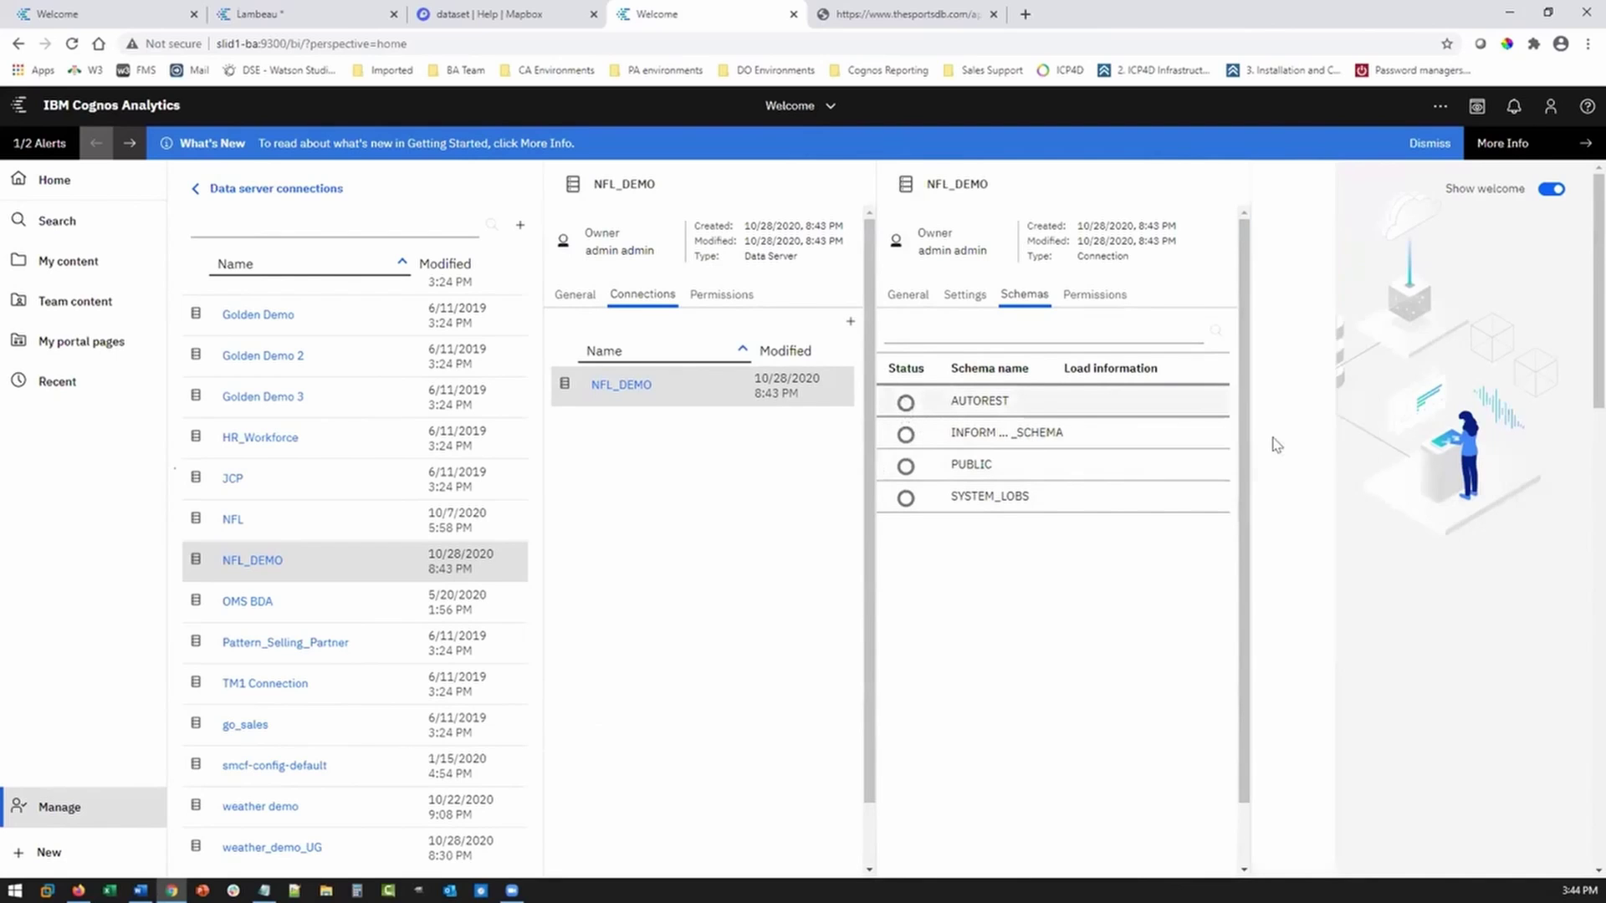
pyautogui.click(1121, 379)
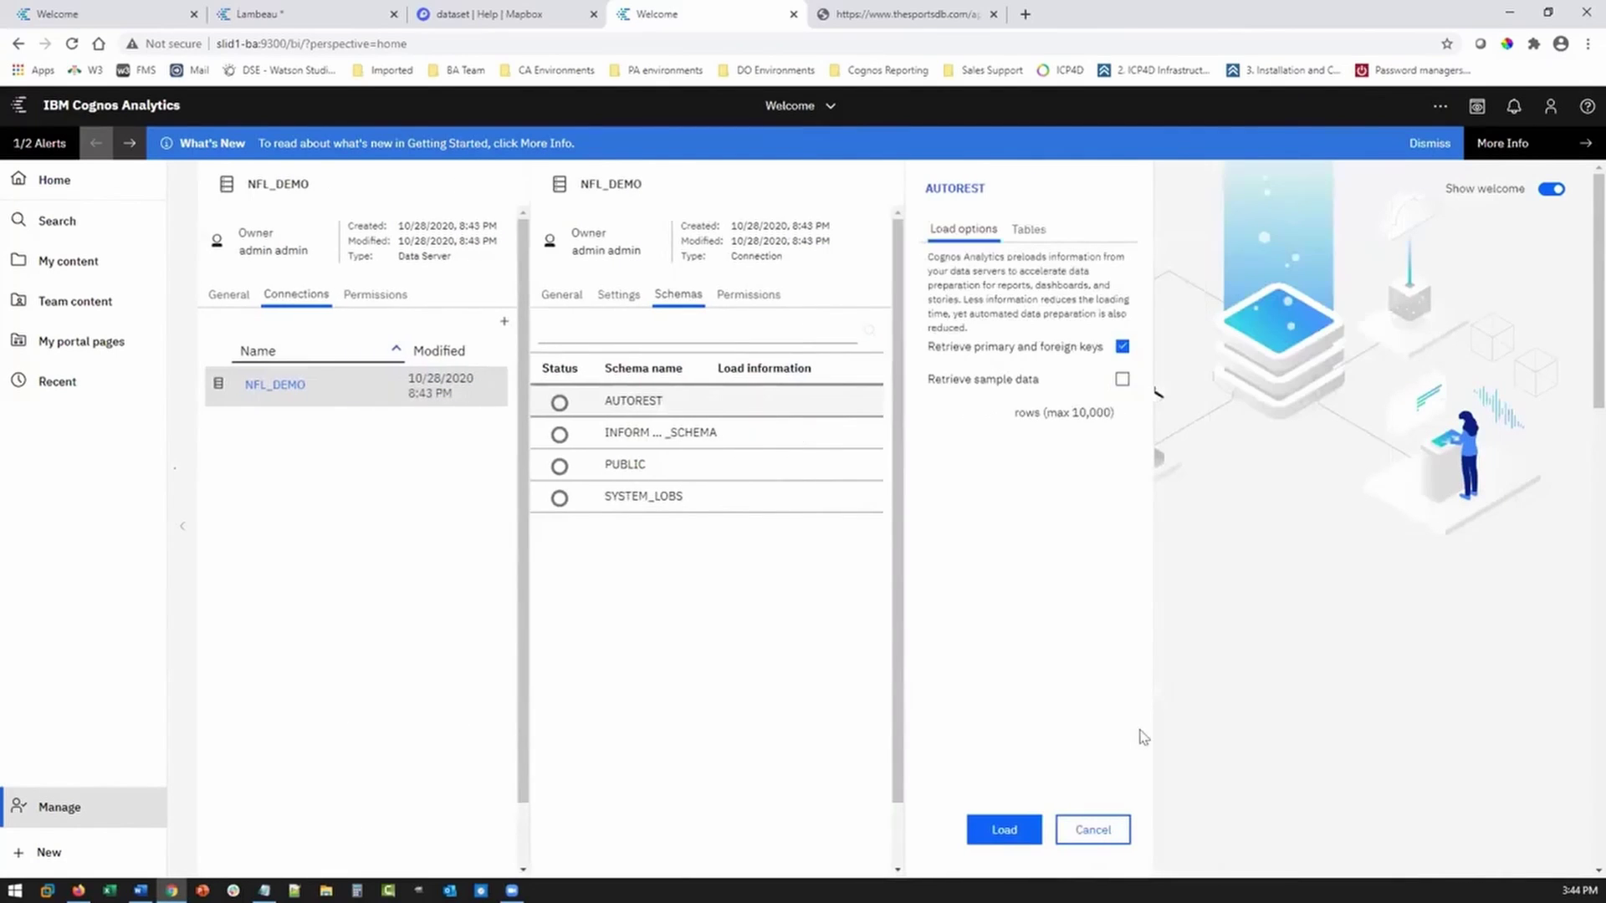
pyautogui.click(1004, 829)
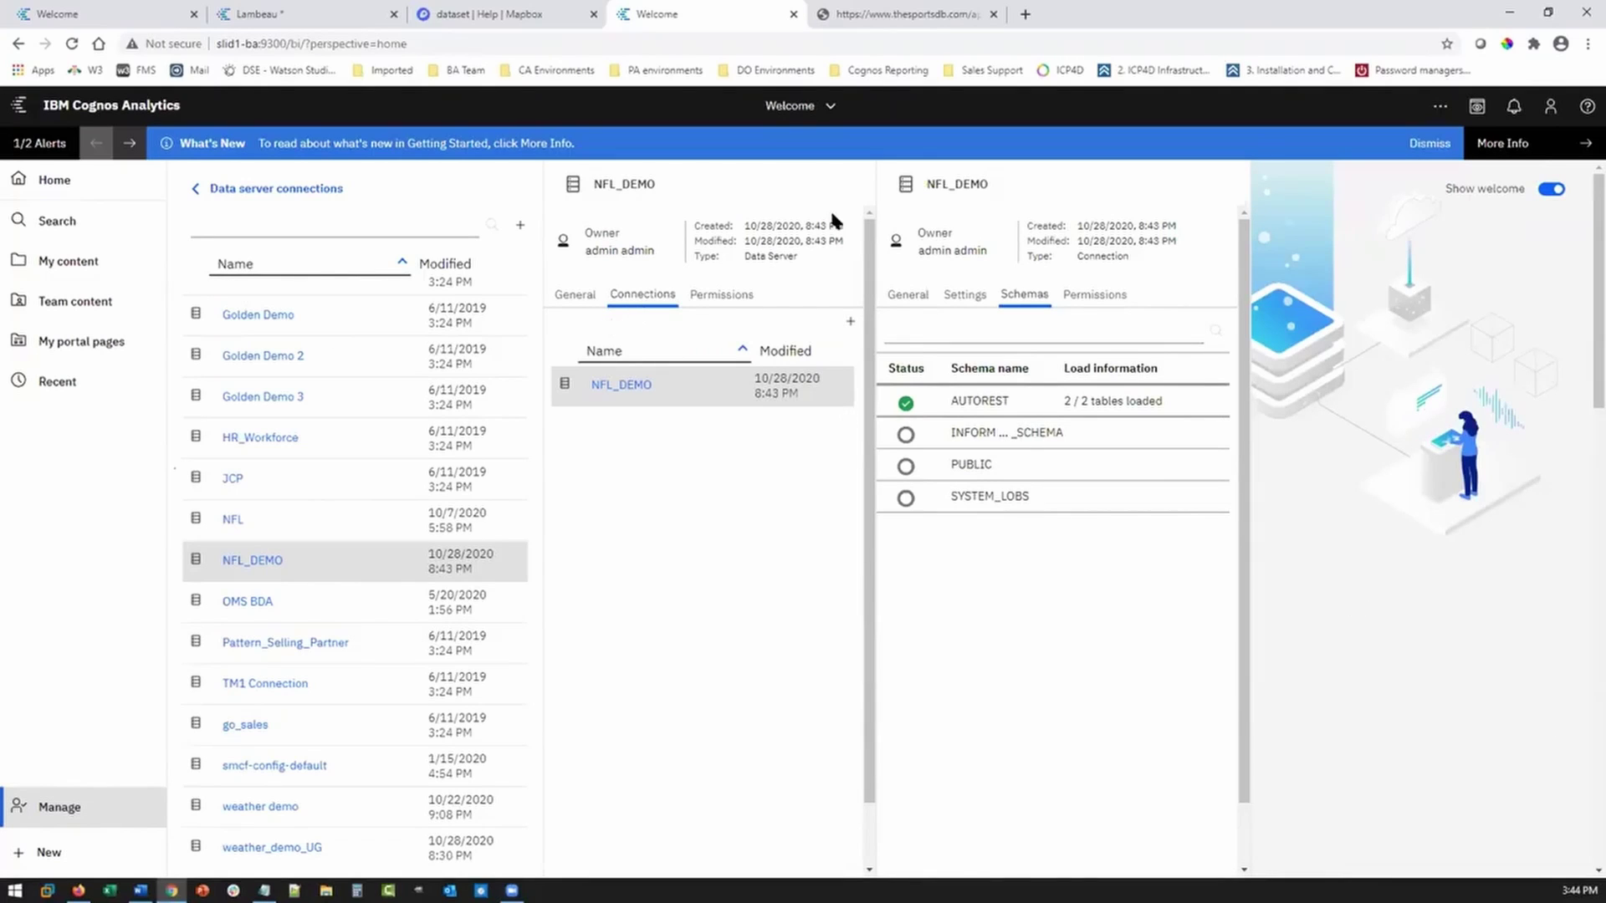
# Go back to the user group DM data module and add the AUTOREST schema of NFL_DEMO as a new source
pyautogui.click(785, 107)
pyautogui.click(729, 187)
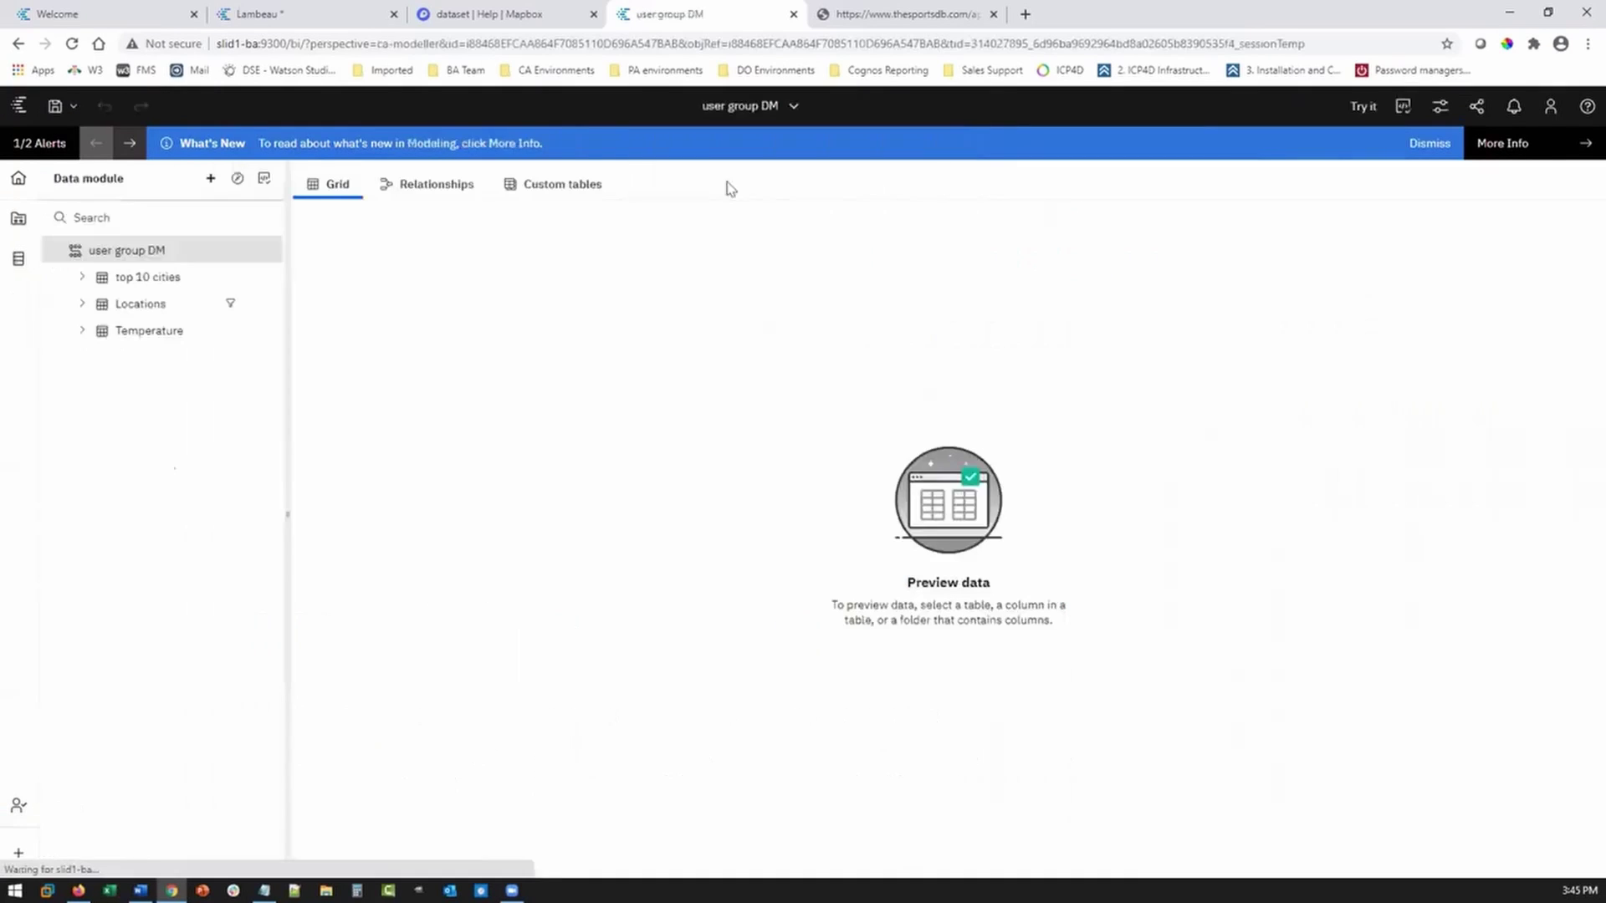
pyautogui.click(209, 179)
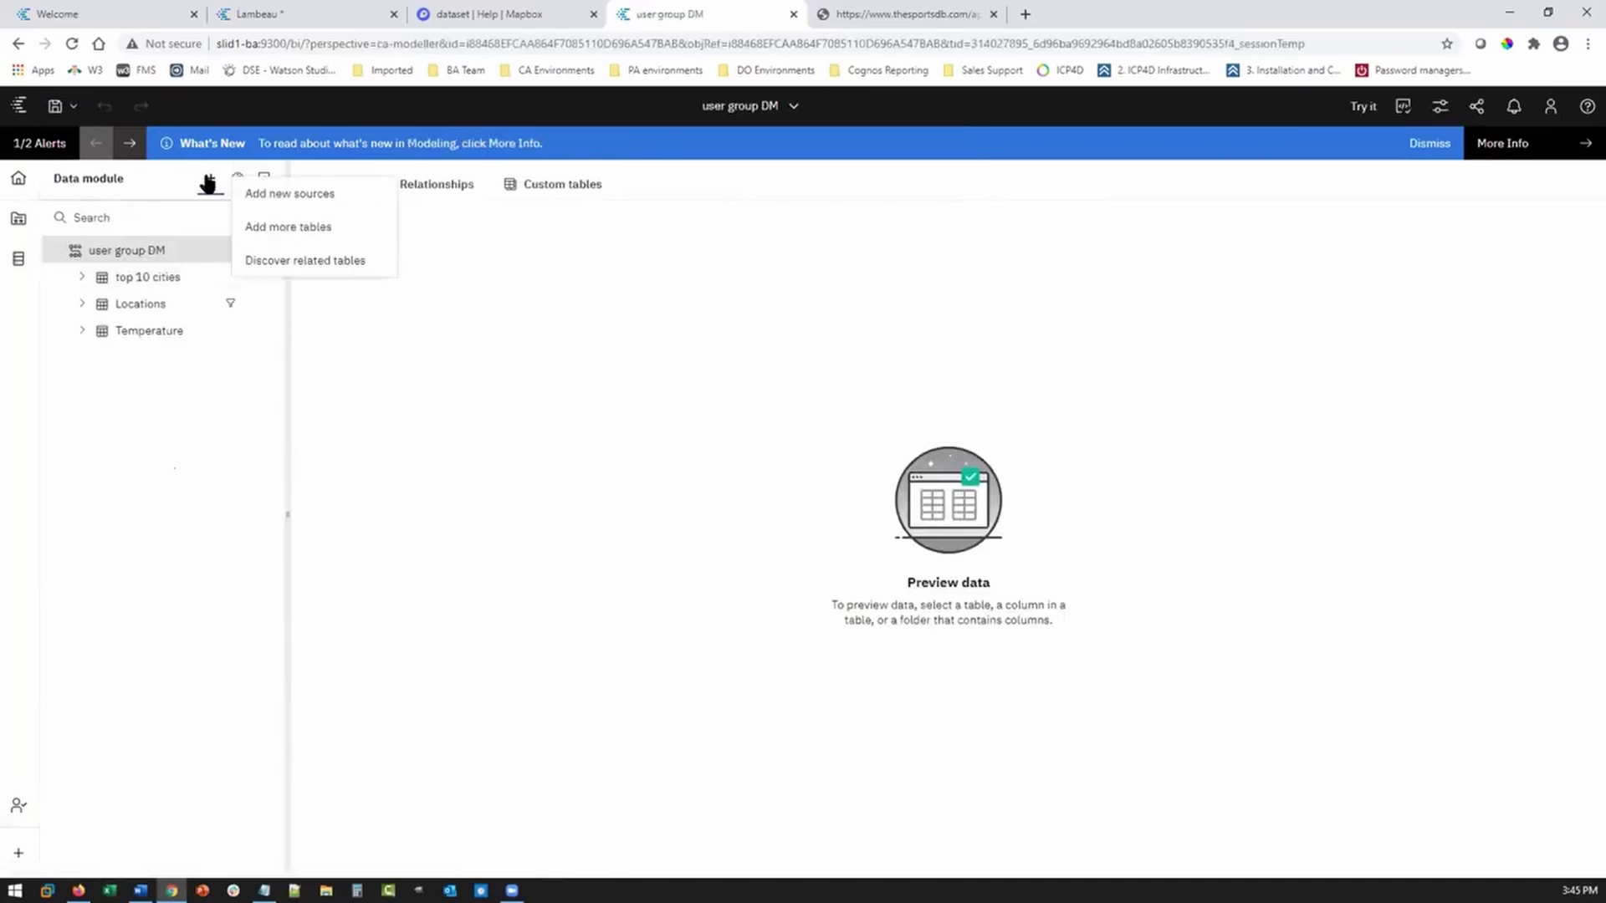
pyautogui.click(255, 194)
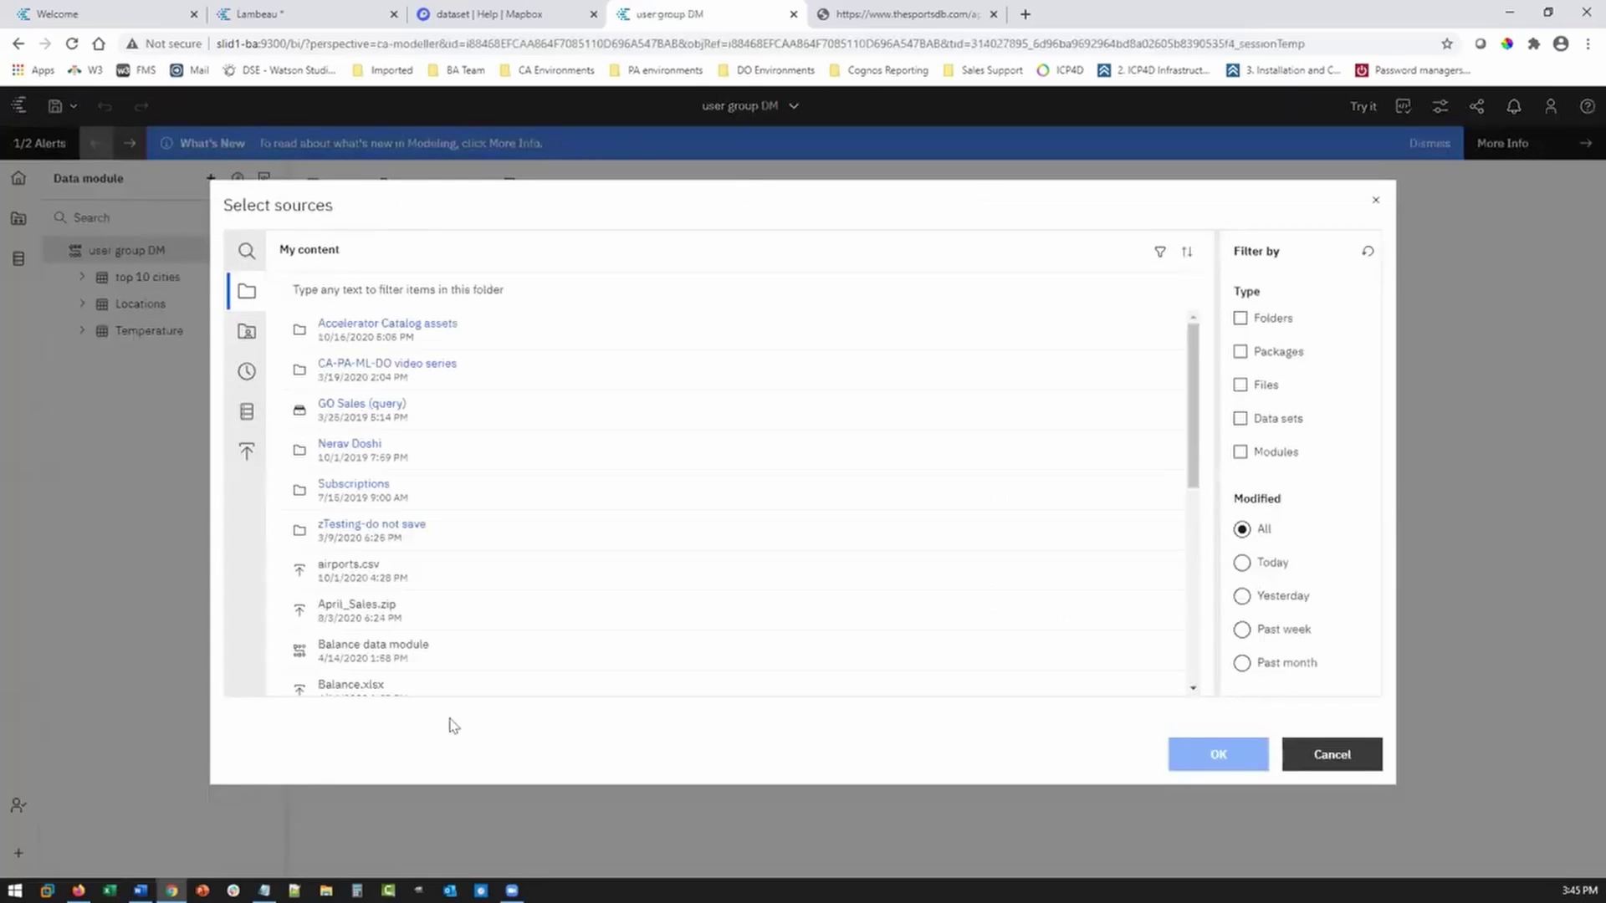
pyautogui.click(245, 412)
pyautogui.scroll(-5, 549, 470)
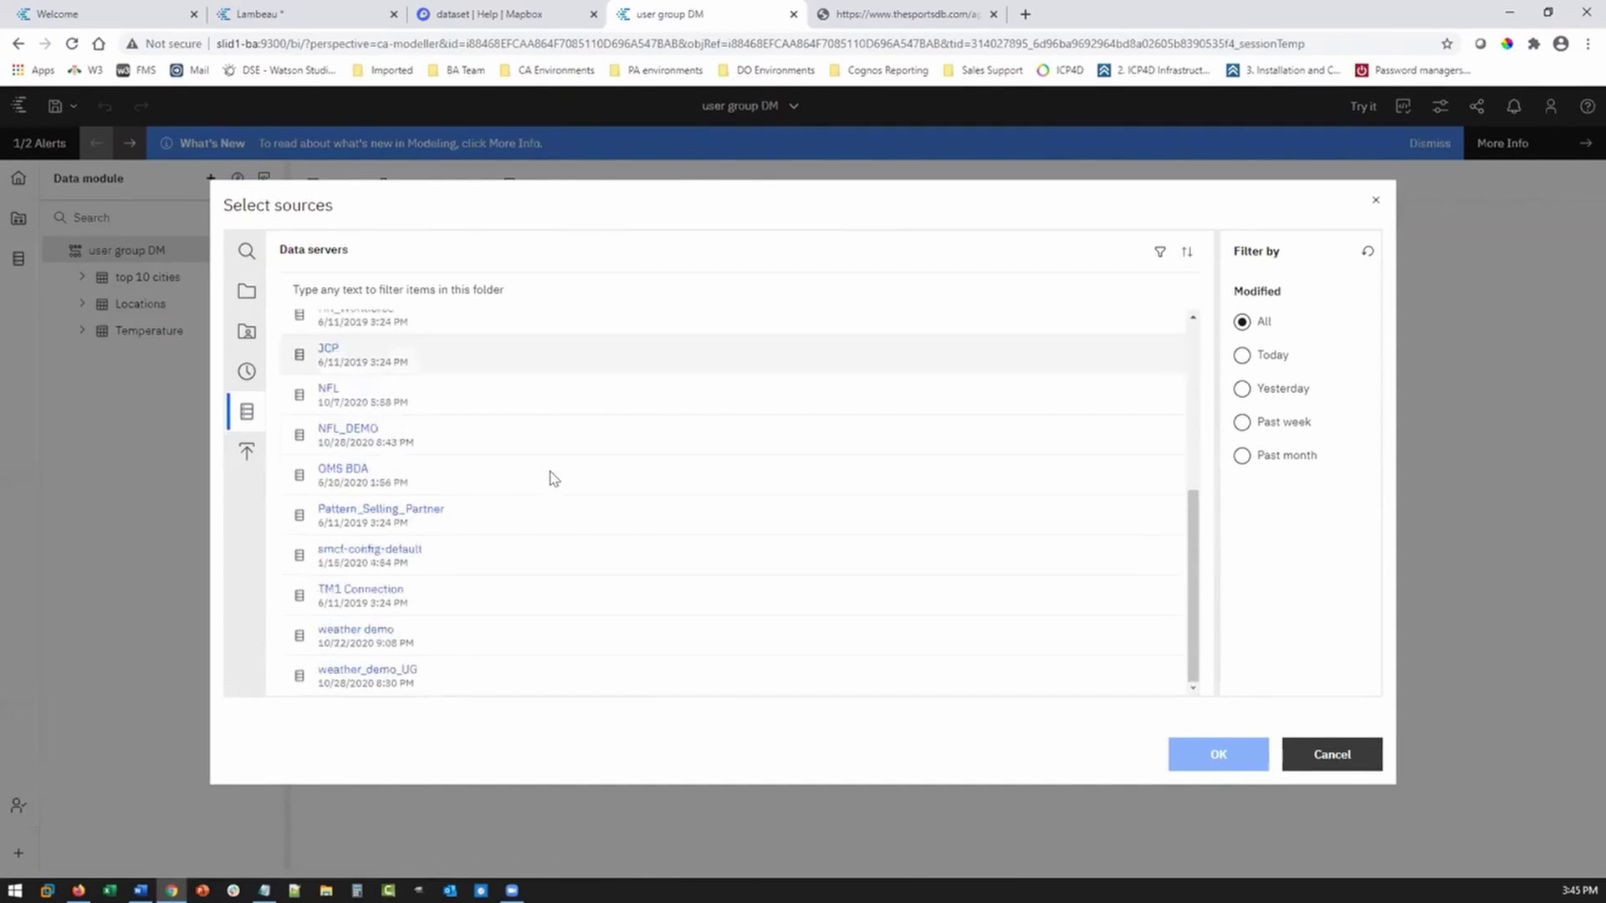
pyautogui.click(330, 432)
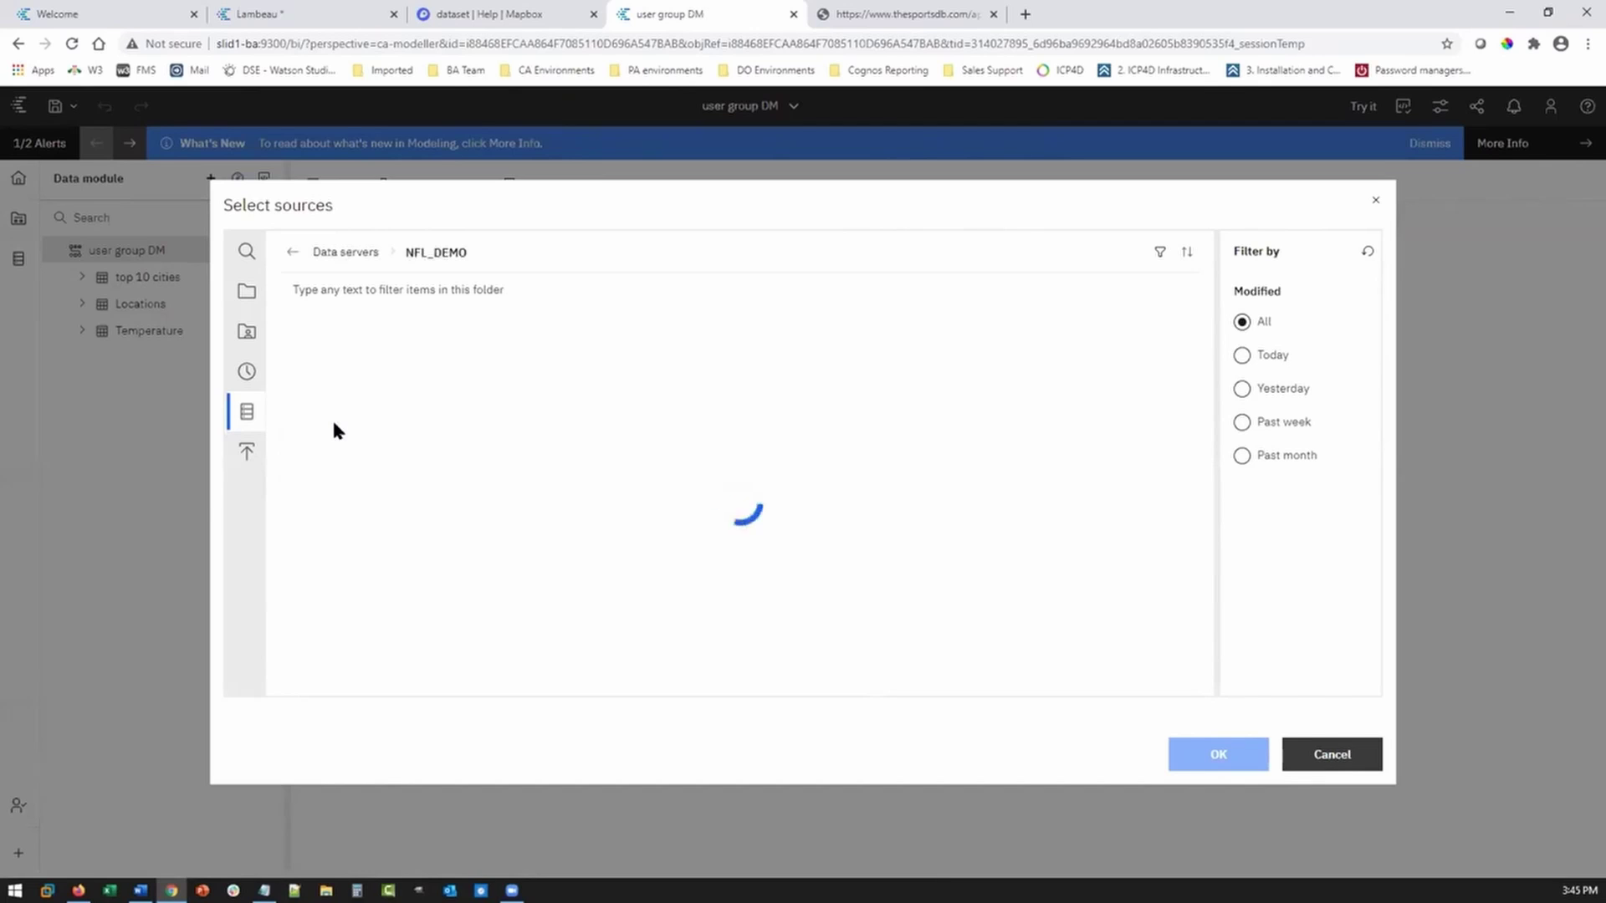
pyautogui.click(331, 334)
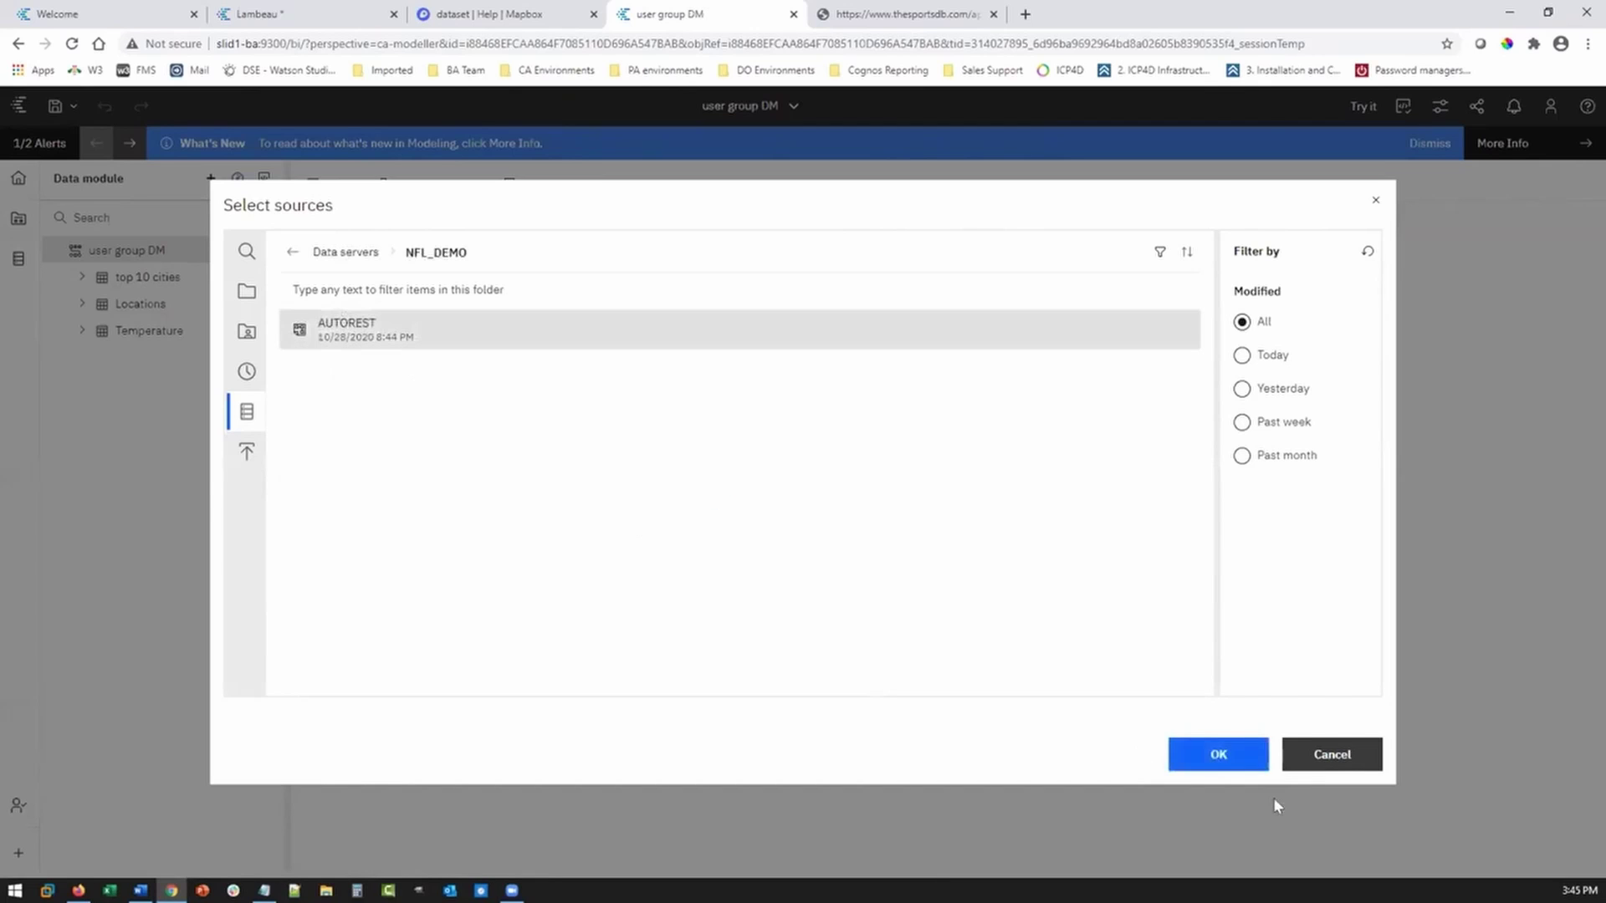
pyautogui.click(1214, 750)
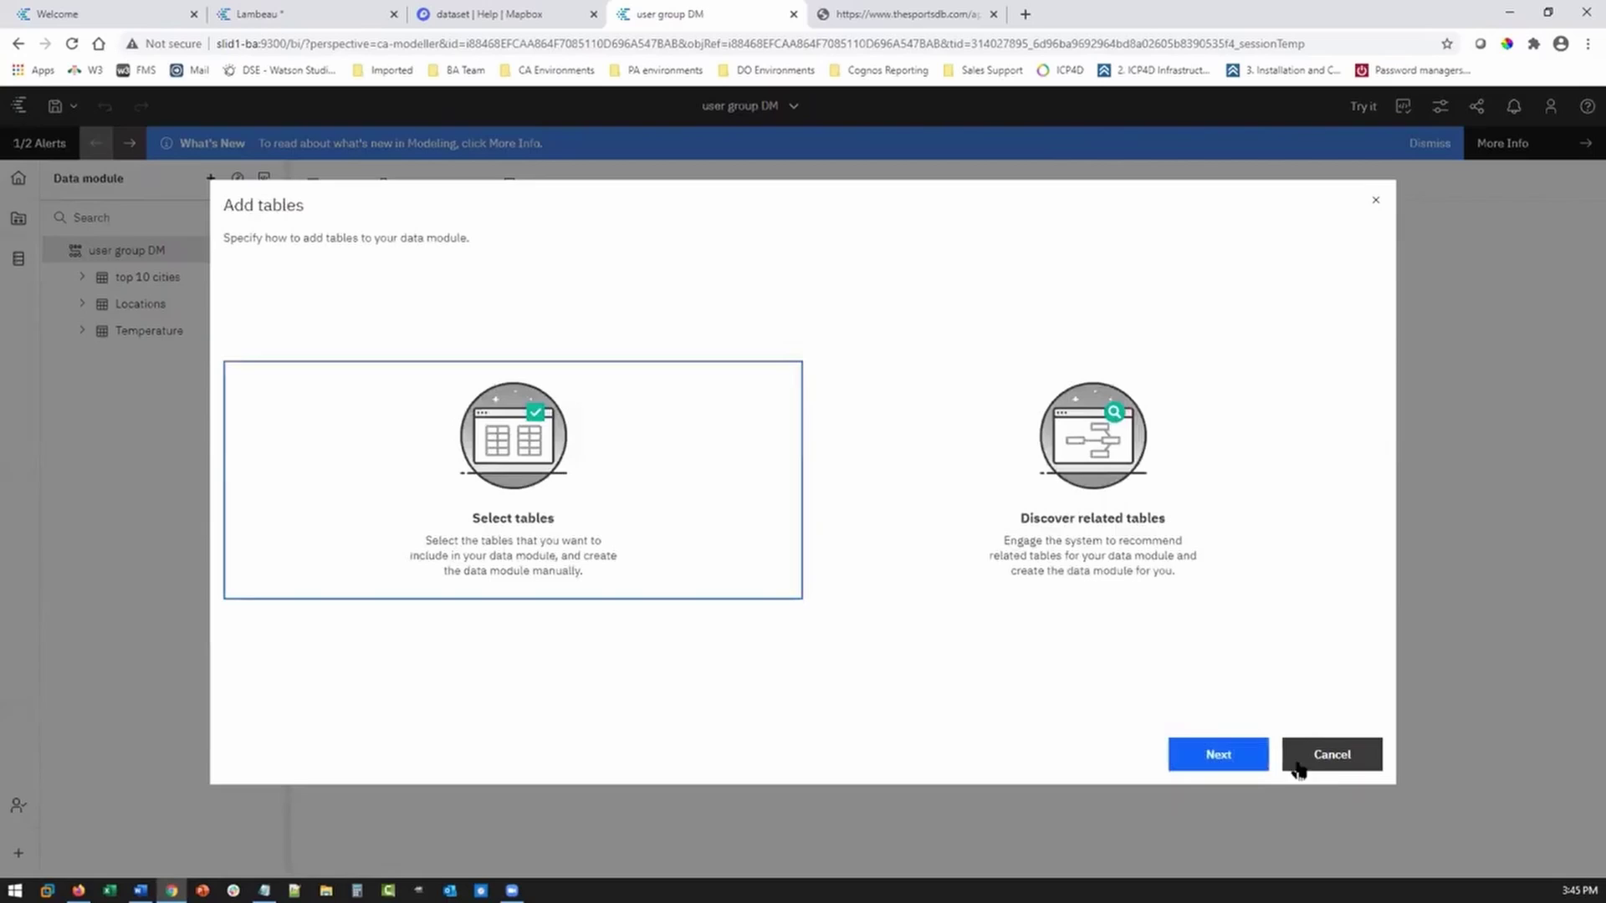
# Select the Api V 1 Json 1 Lookup All Teams Php table manually and add it to the data module
pyautogui.click(1204, 754)
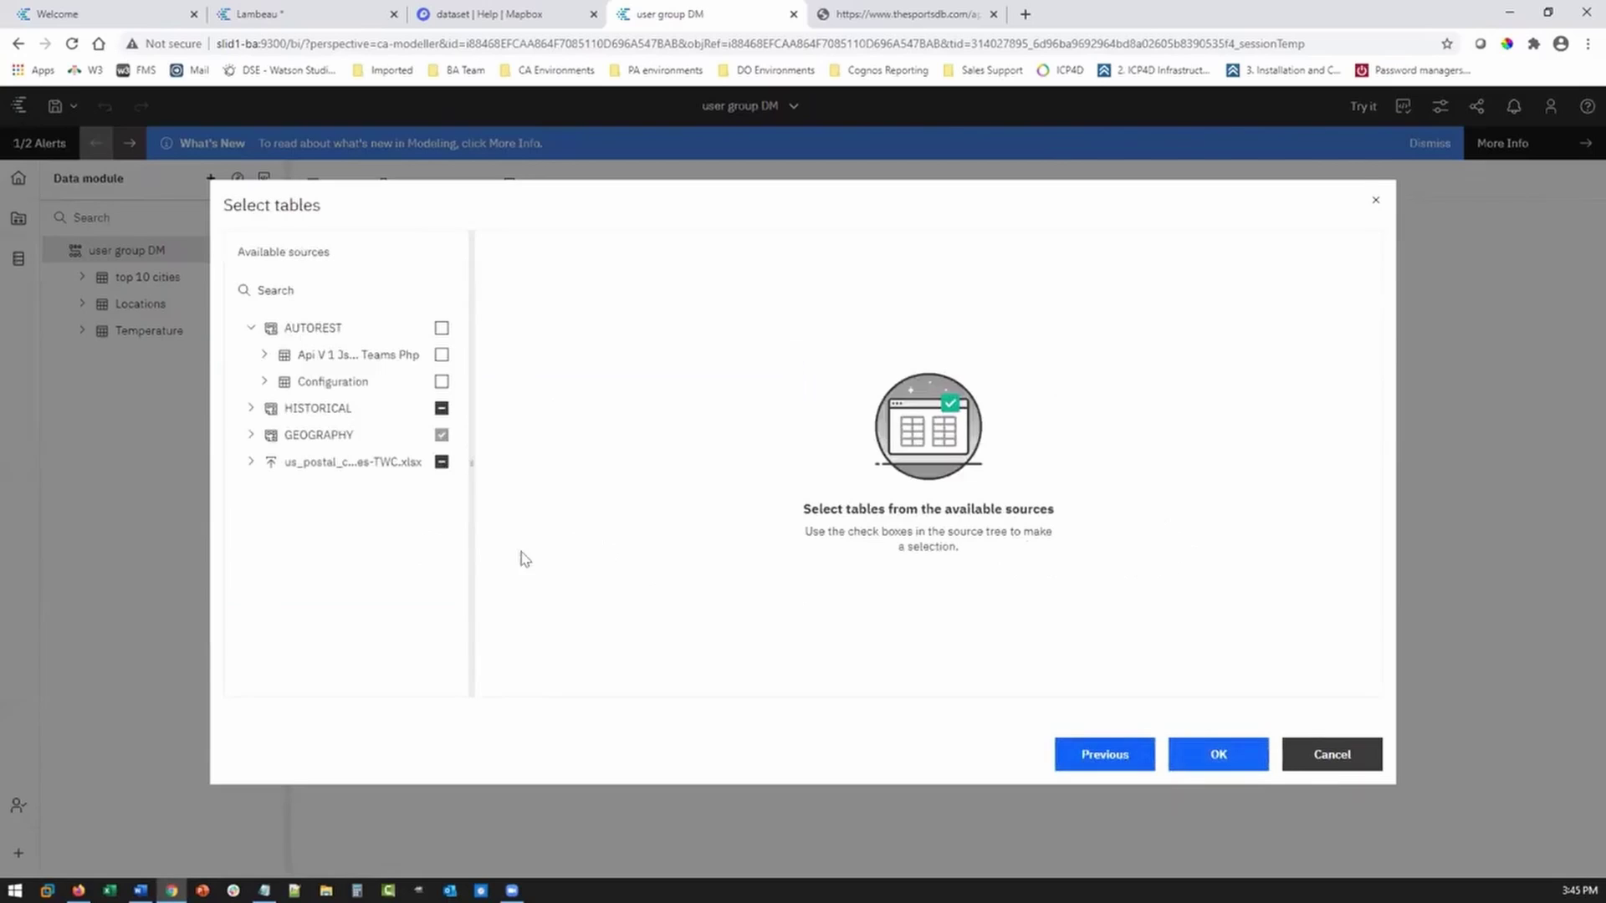
pyautogui.click(440, 354)
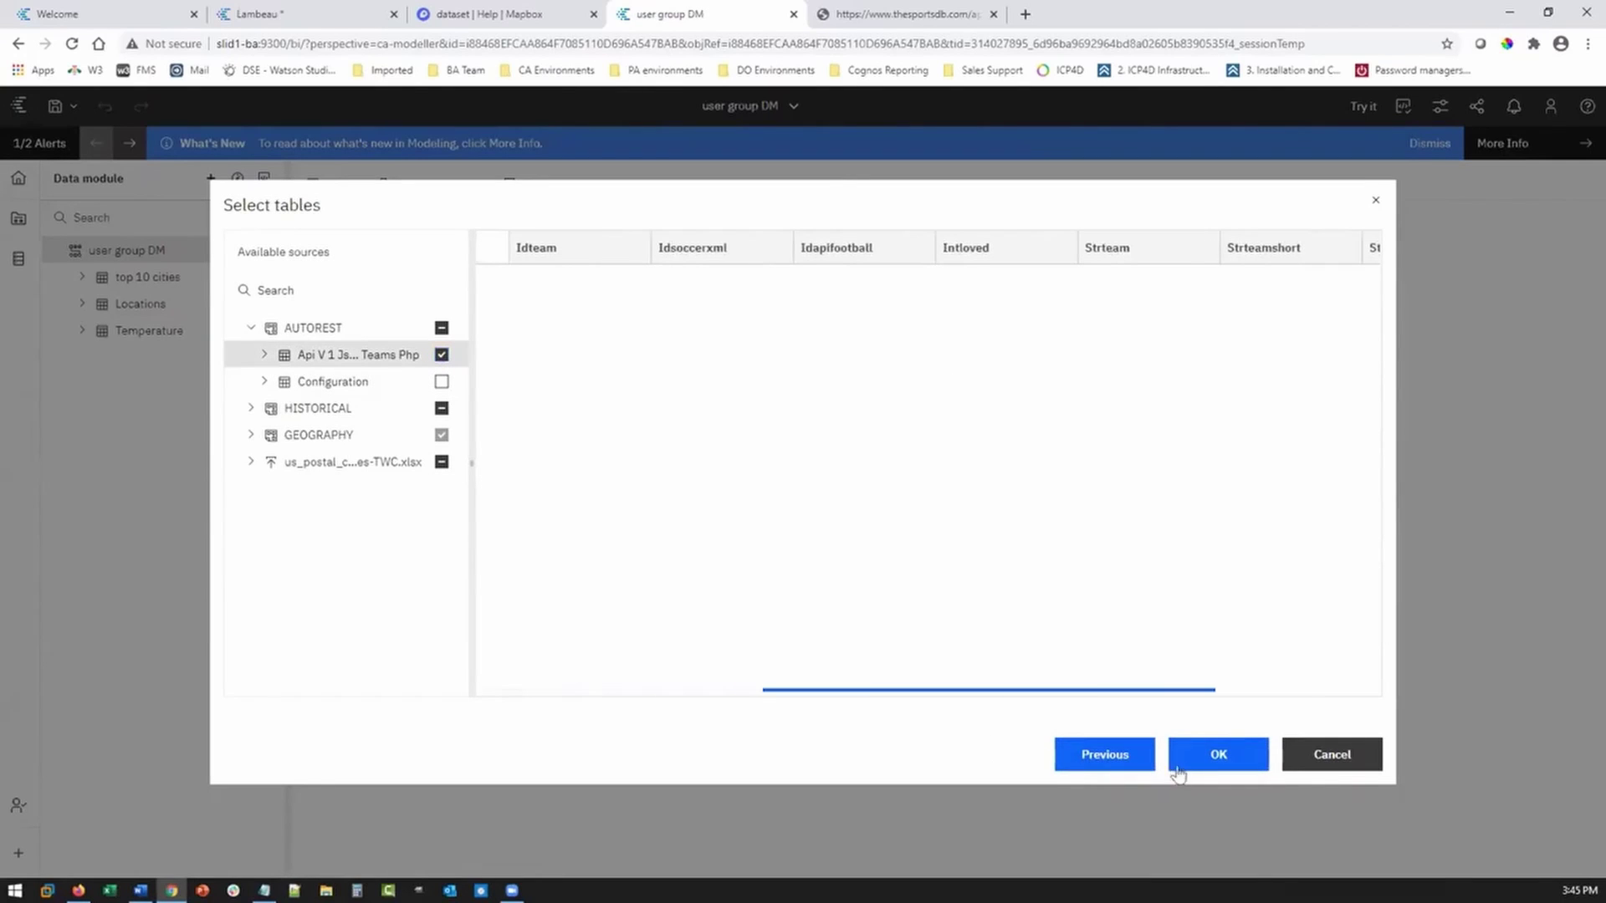
pyautogui.click(1219, 757)
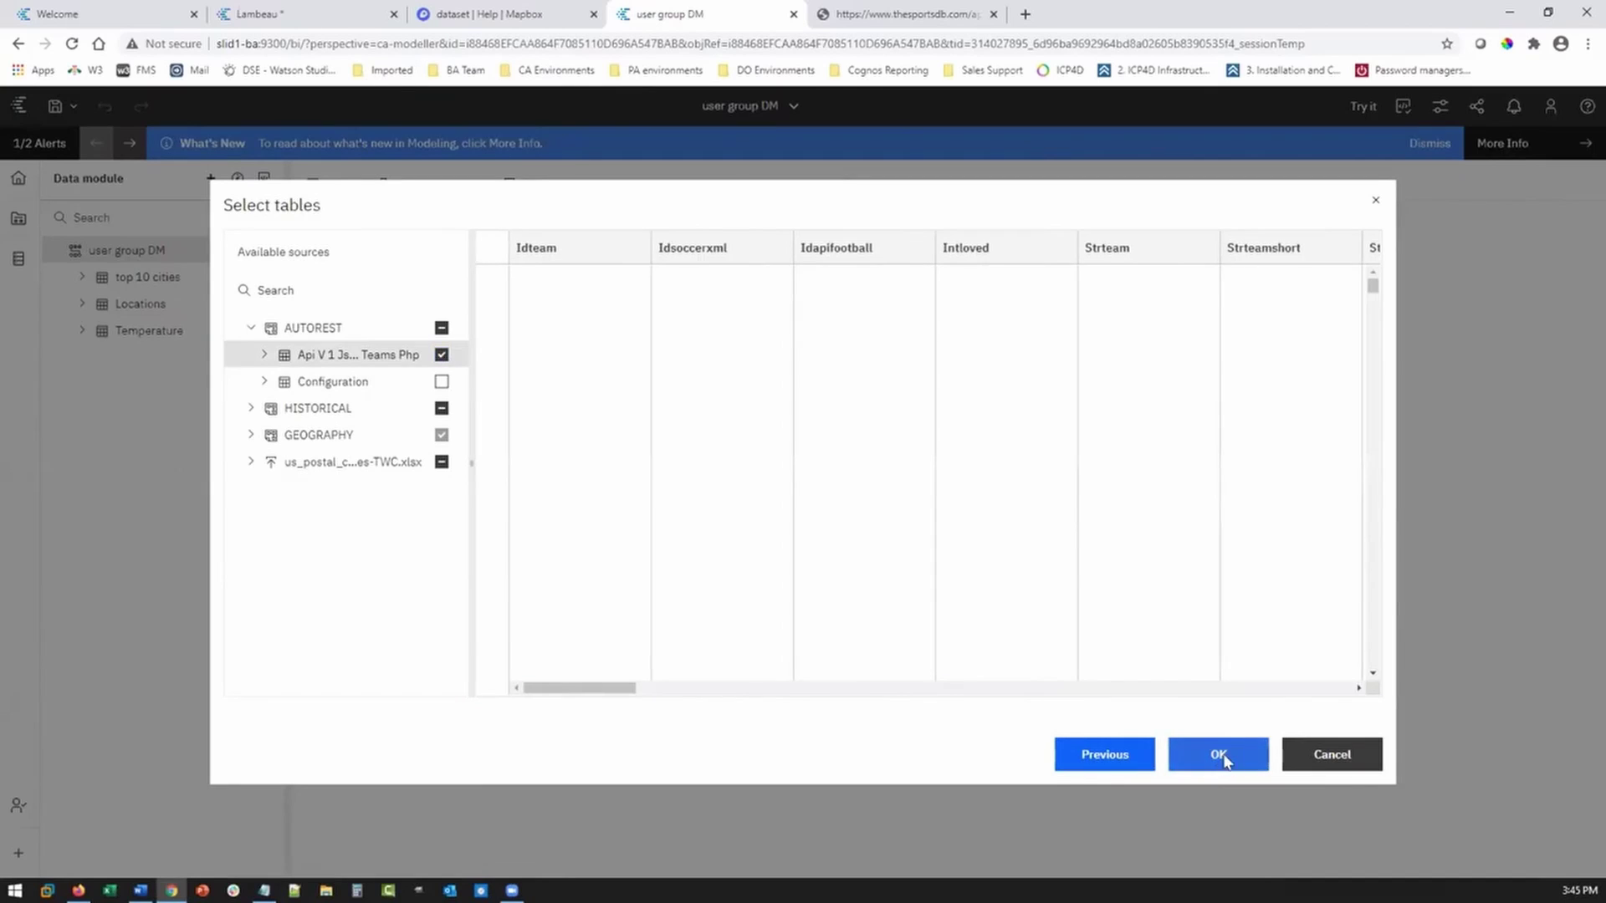
# Preview the Lookup All Teams table's data and examine its stadium location and capacity columns
pyautogui.click(165, 279)
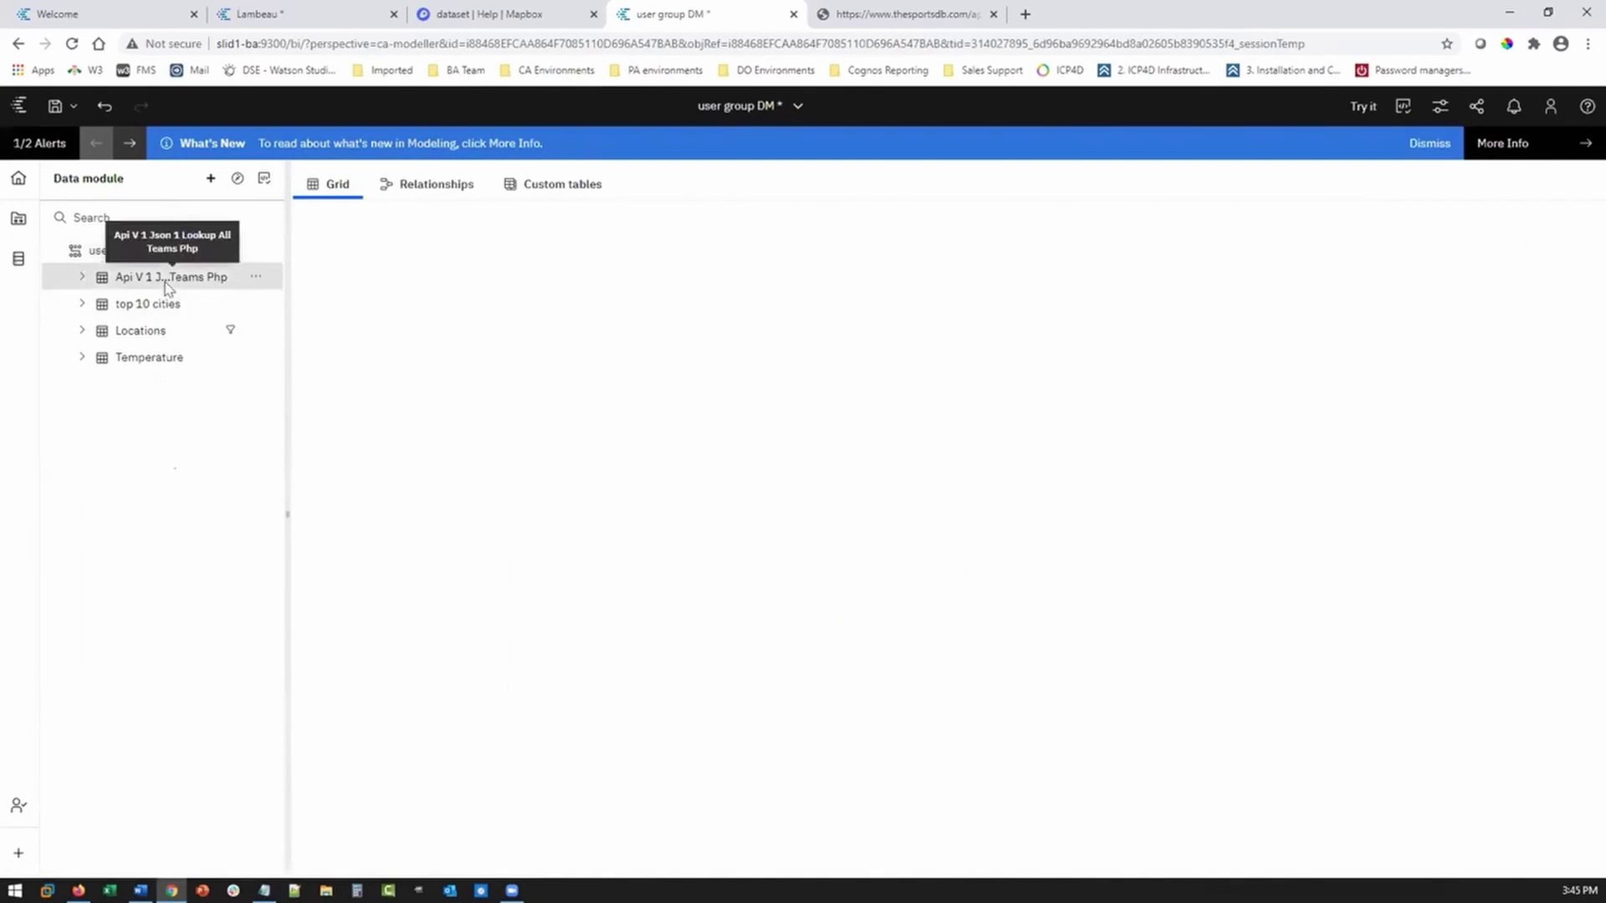
pyautogui.moveTo(287, 513); pyautogui.dragTo(265, 509)
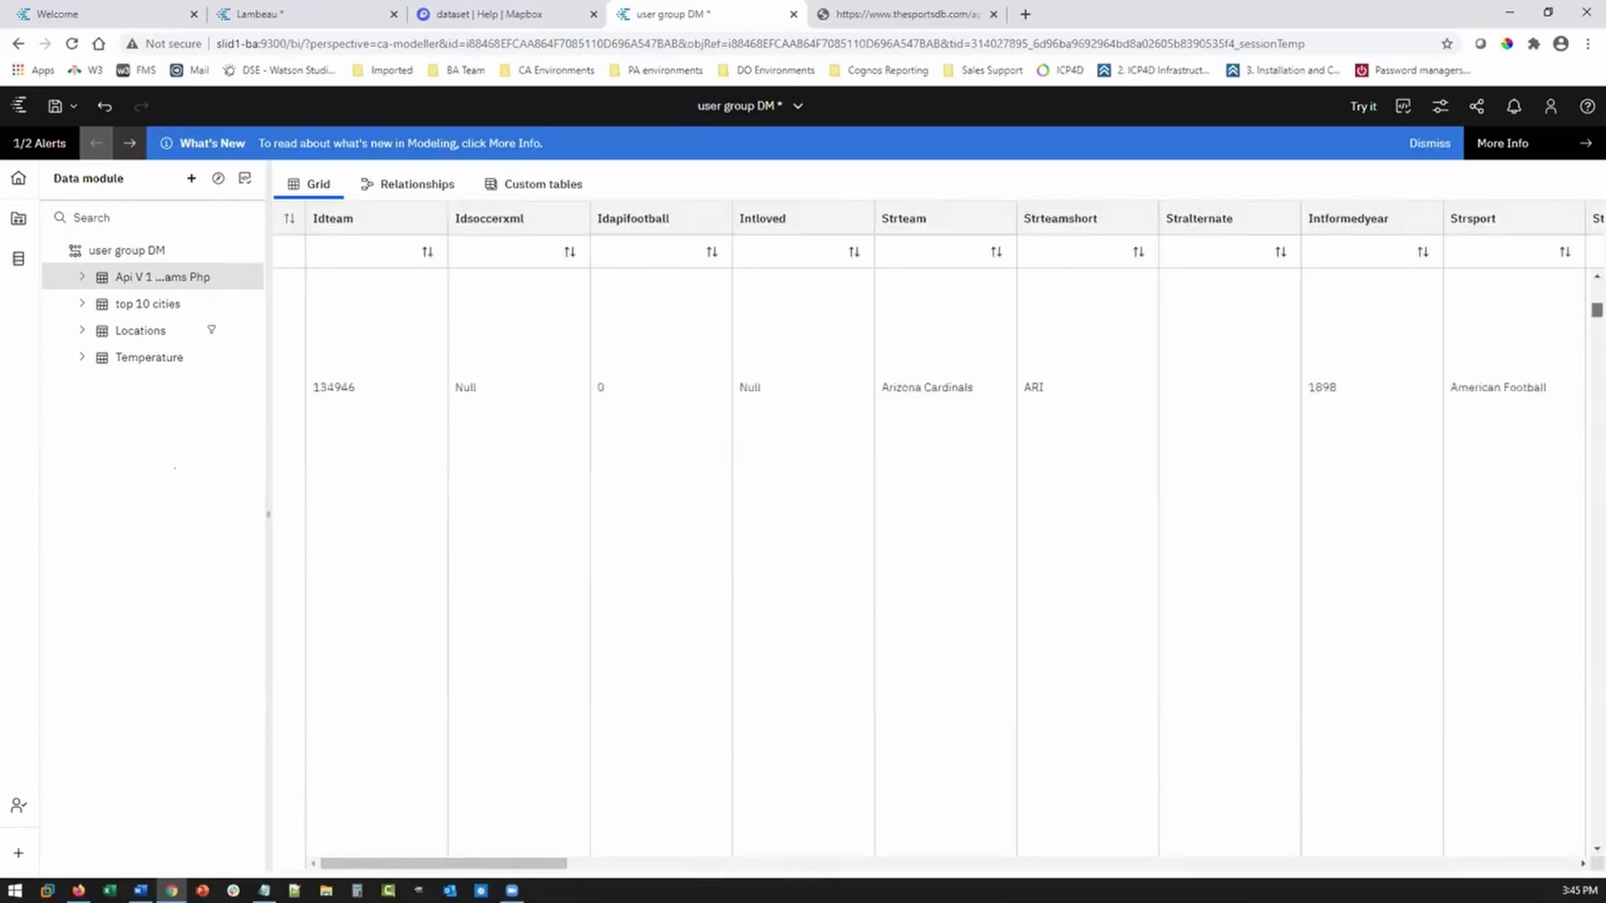
pyautogui.moveTo(546, 864); pyautogui.dragTo(1228, 845)
pyautogui.moveTo(1035, 867); pyautogui.dragTo(1034, 875)
pyautogui.hscroll(5, 1035, 873)
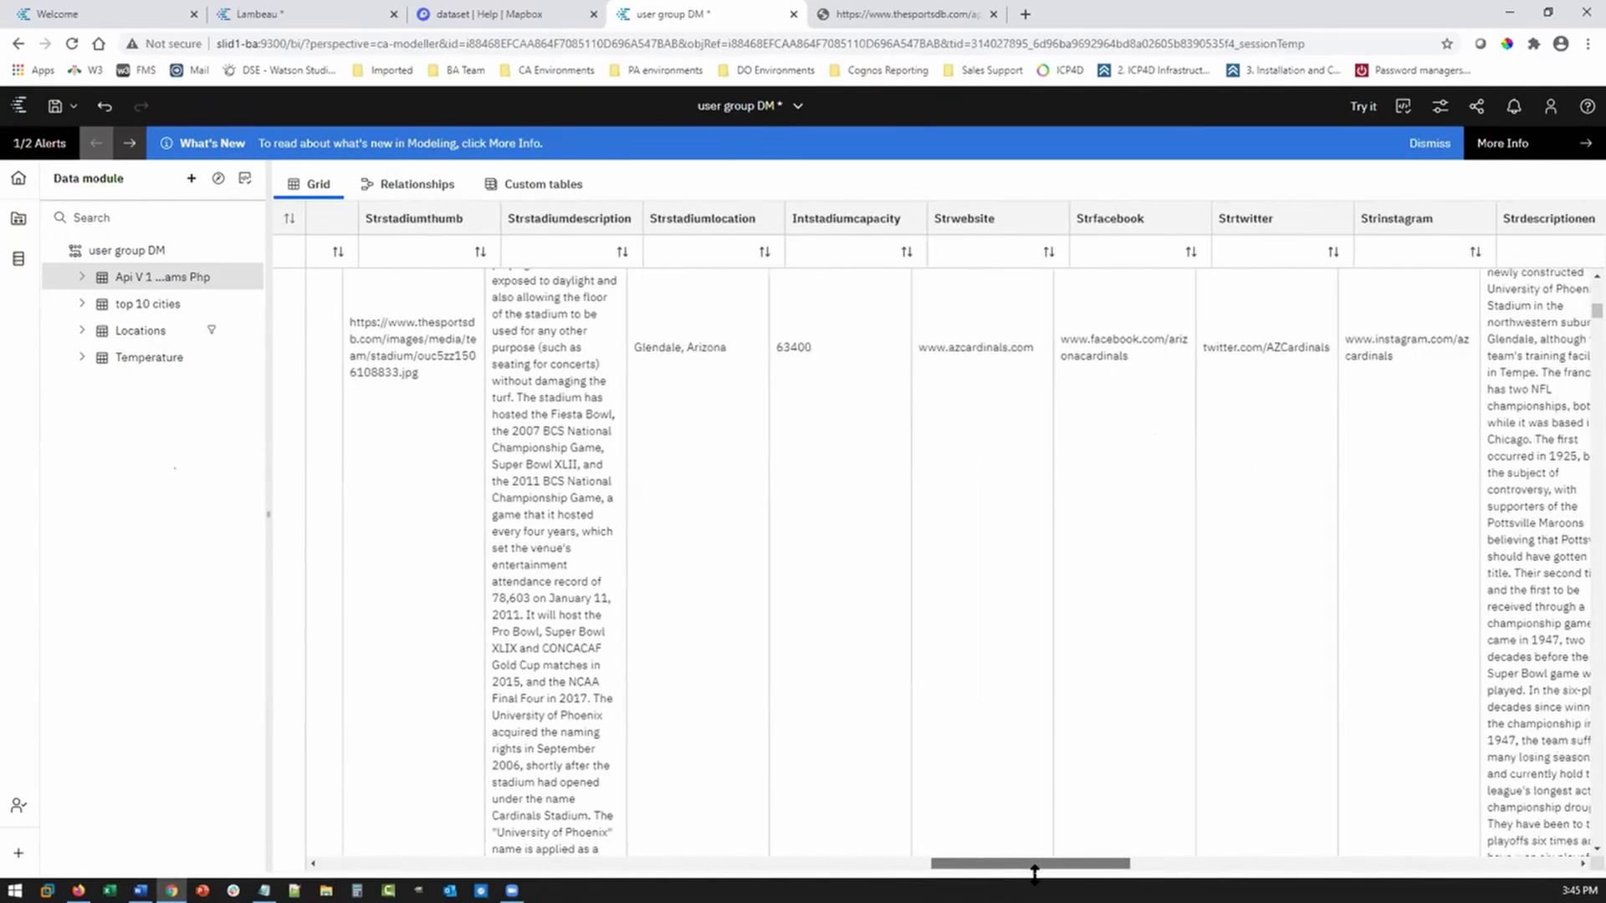
pyautogui.doubleClick(763, 346)
# Save the user group DM data module and return to the welcome page
pyautogui.click(54, 107)
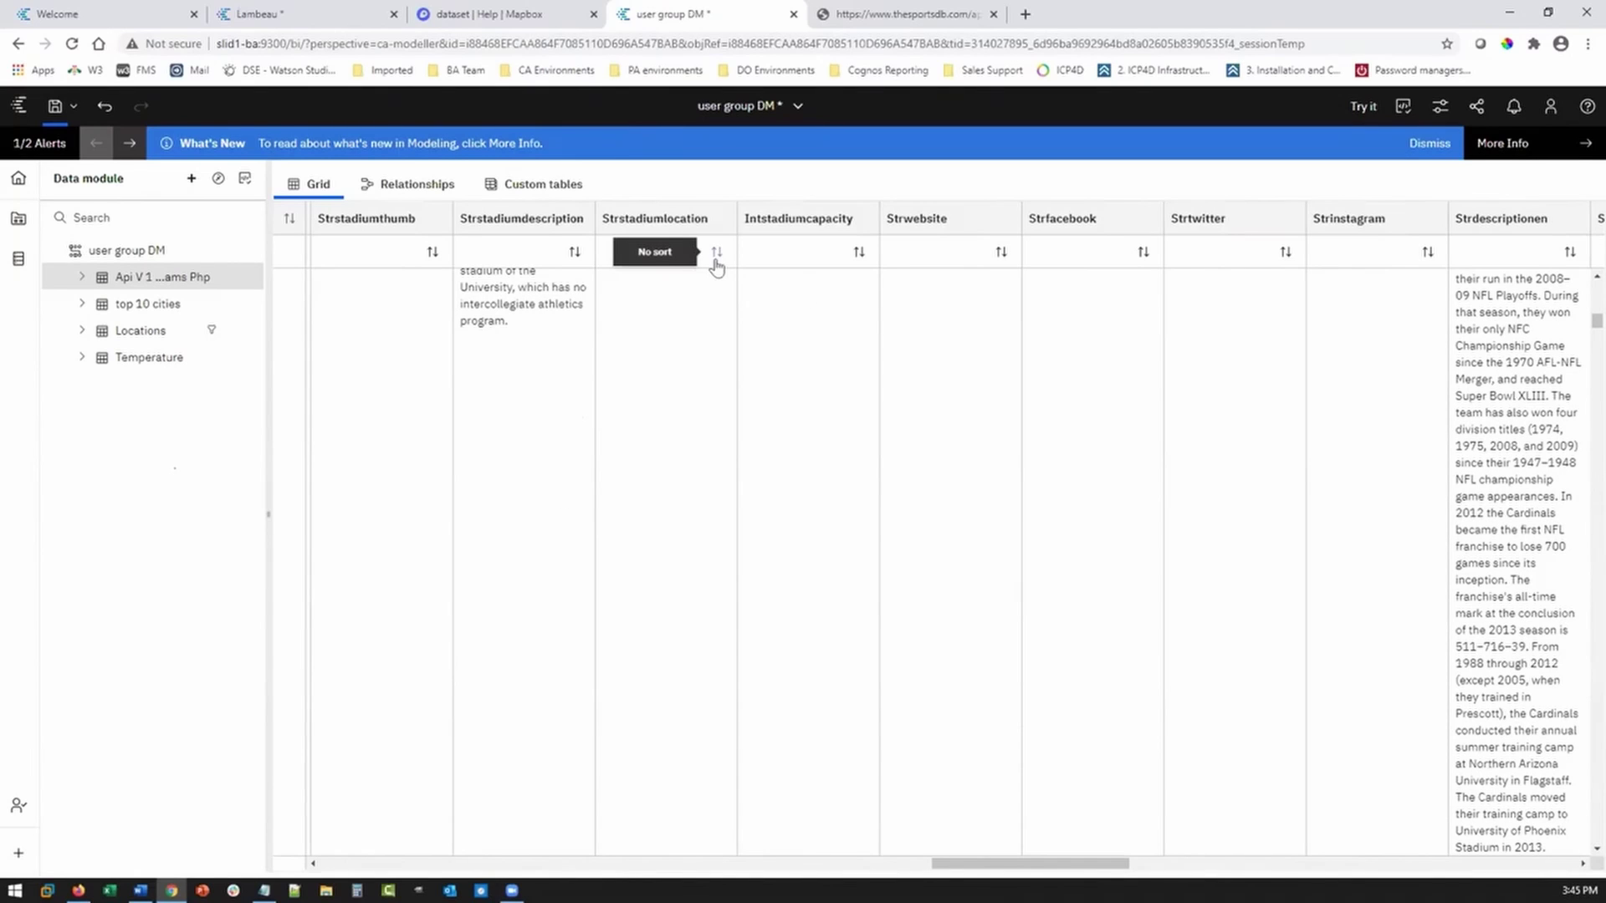
pyautogui.hotkey('ctrl', 's')
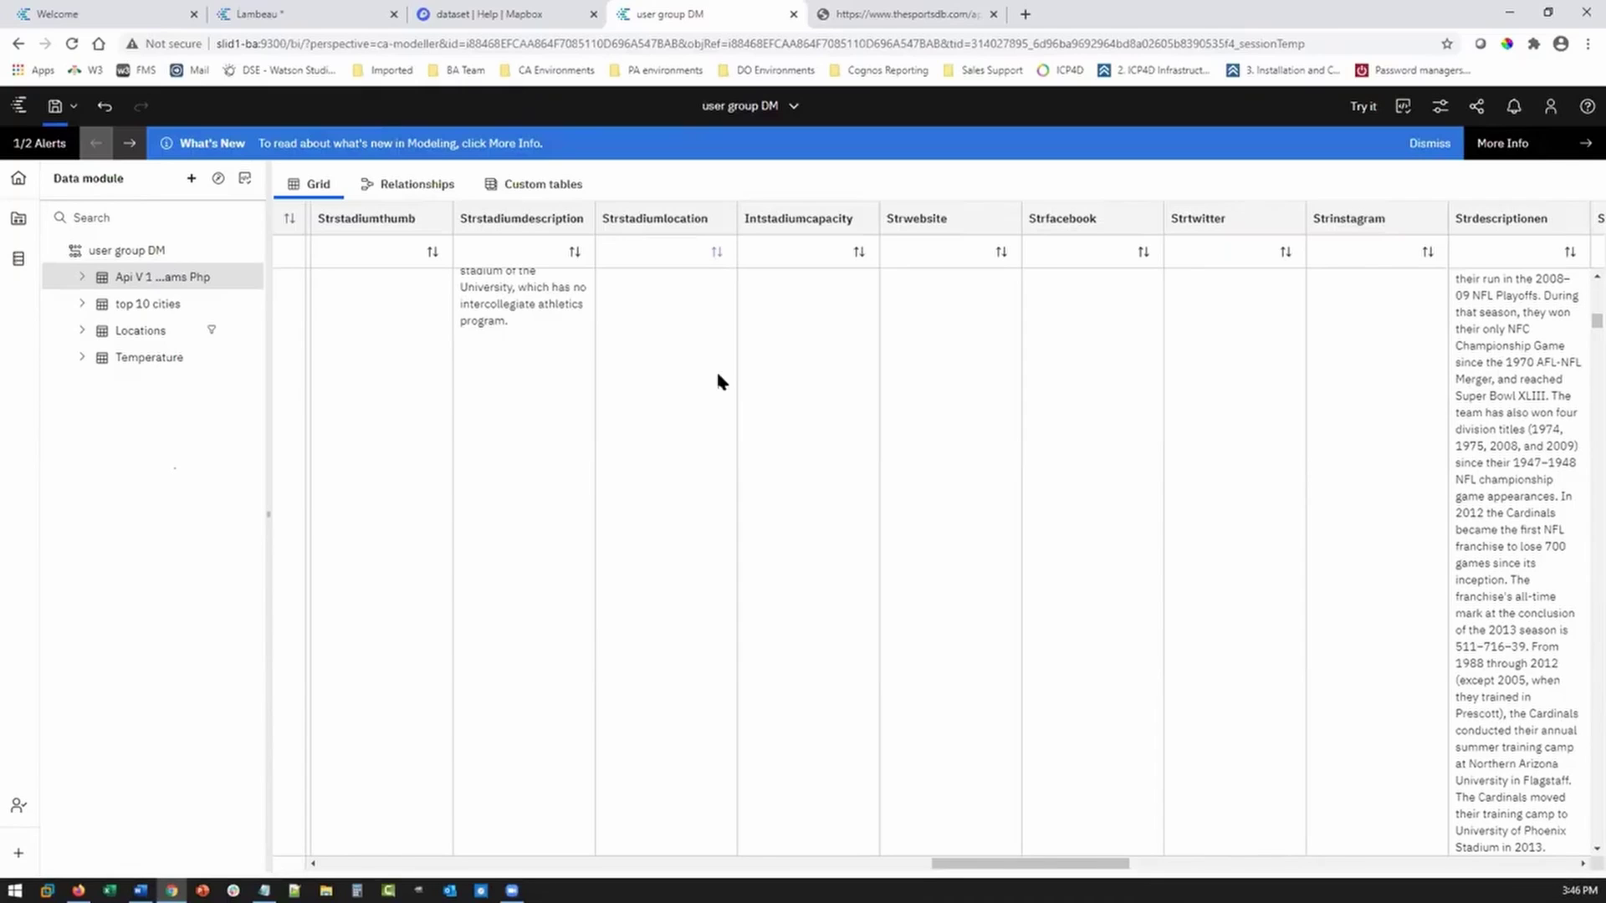
pyautogui.click(791, 115)
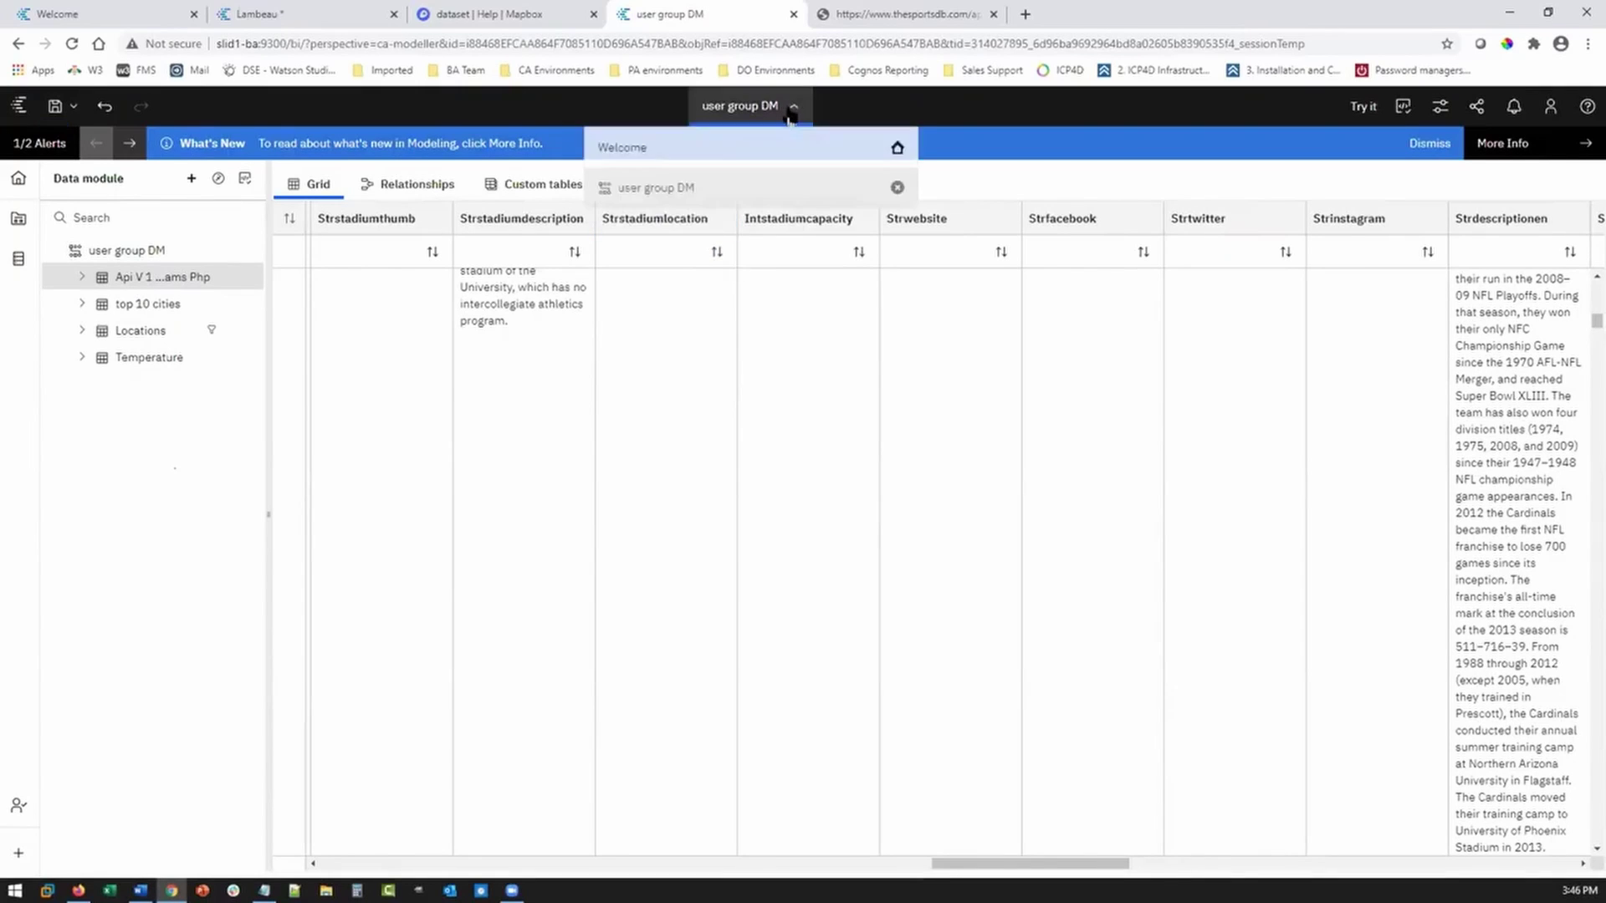
pyautogui.click(636, 143)
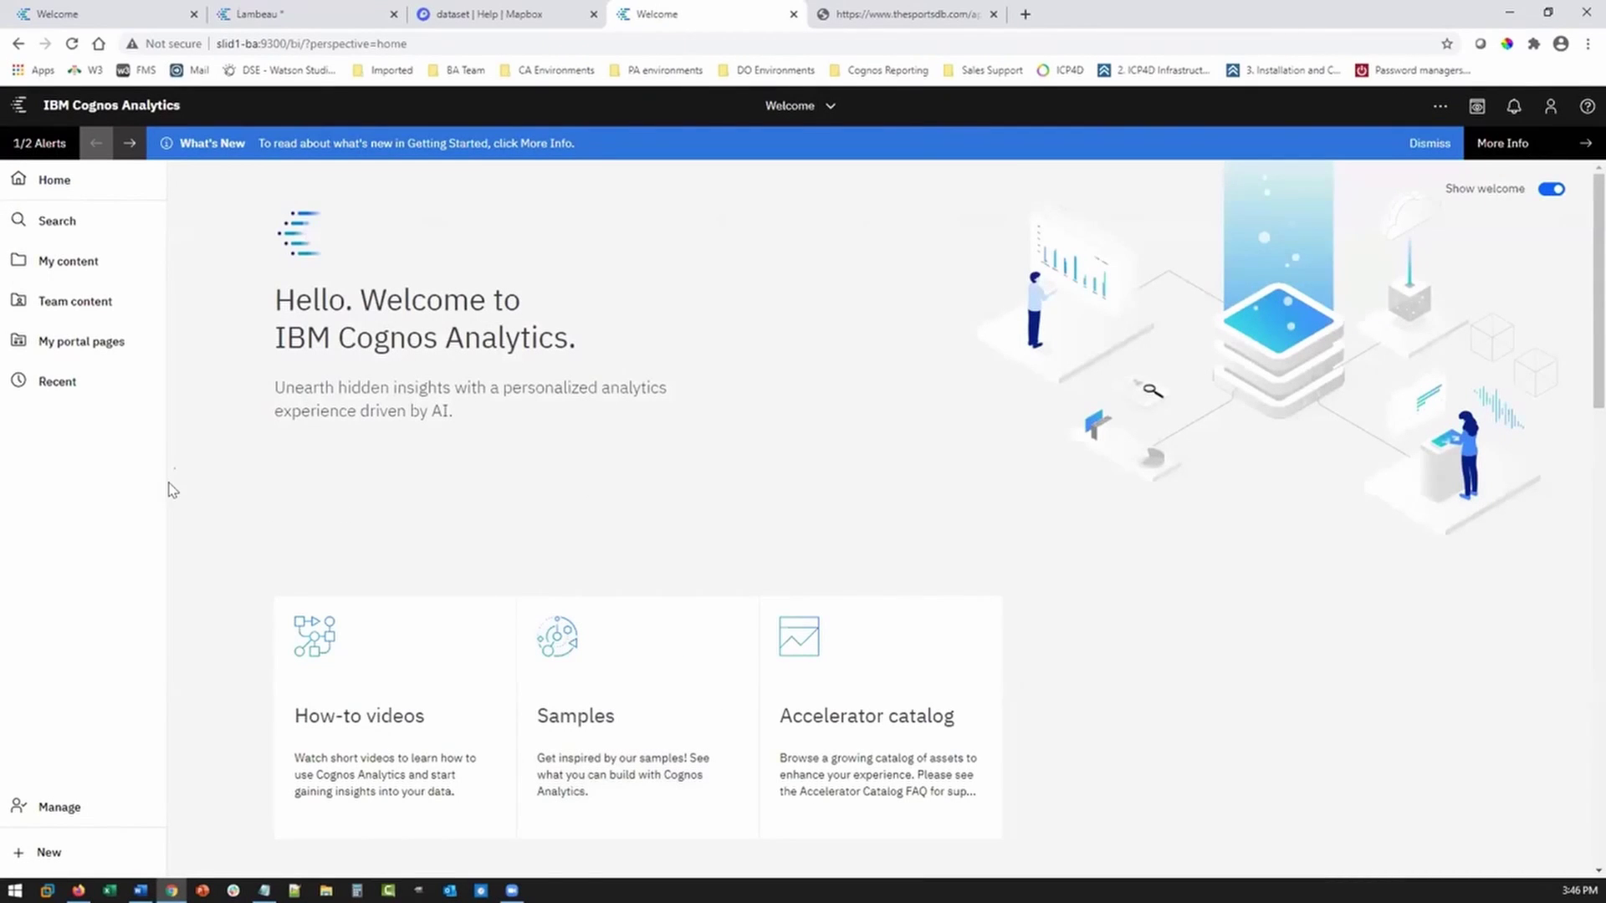
# Create a dashboard from the user group DM data module using the tabbed template with four equal panels
pyautogui.scroll(-5, 172, 479)
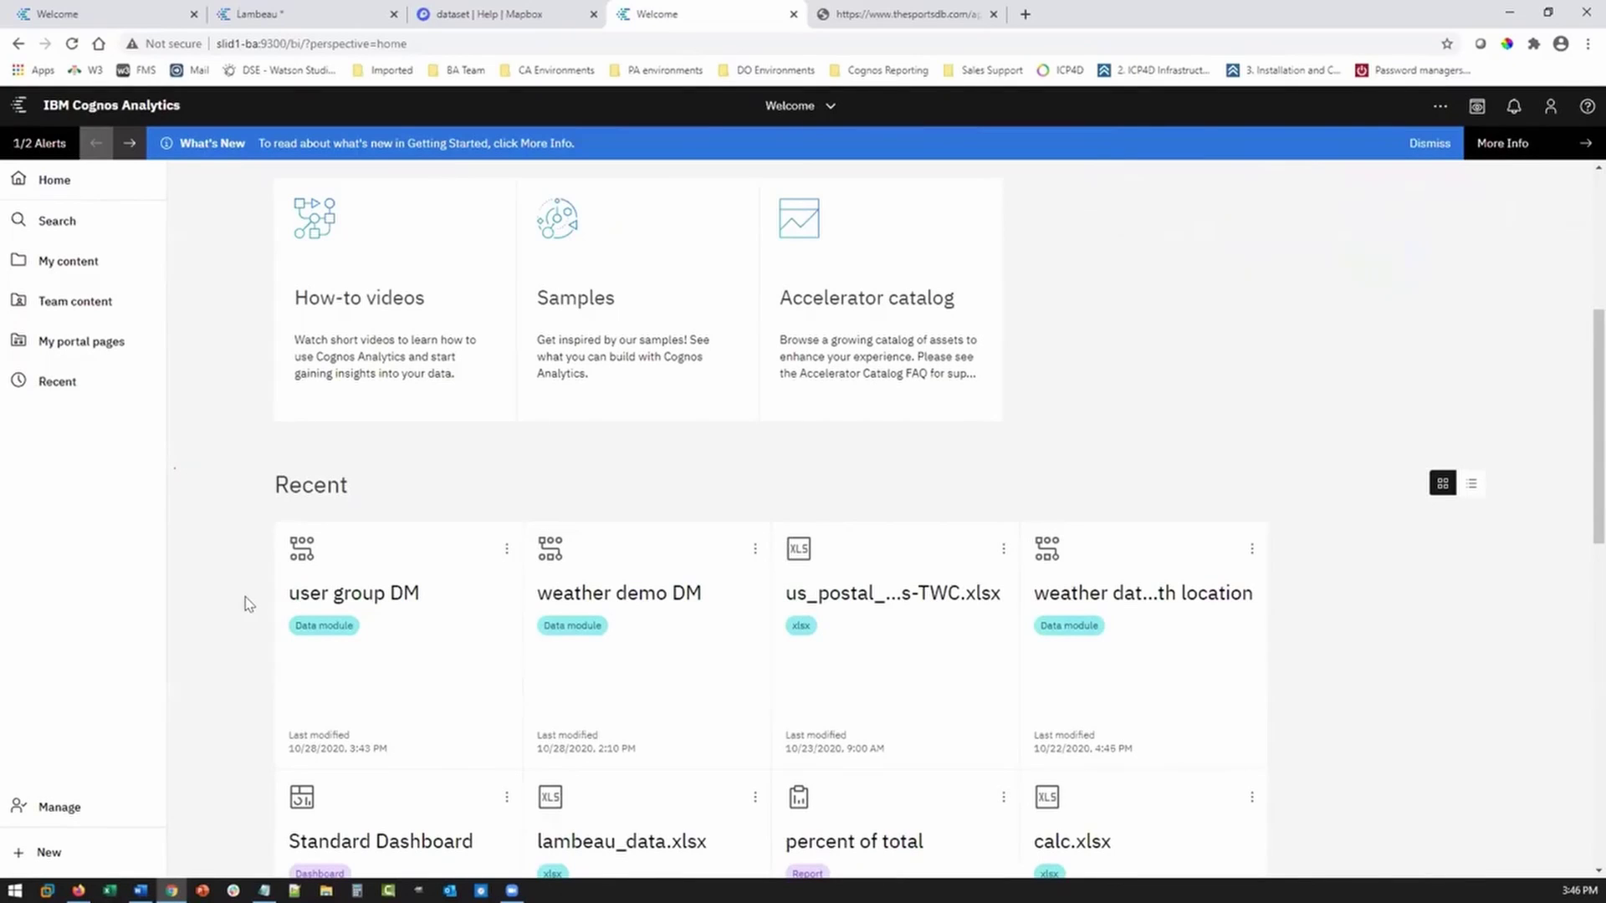
pyautogui.click(502, 552)
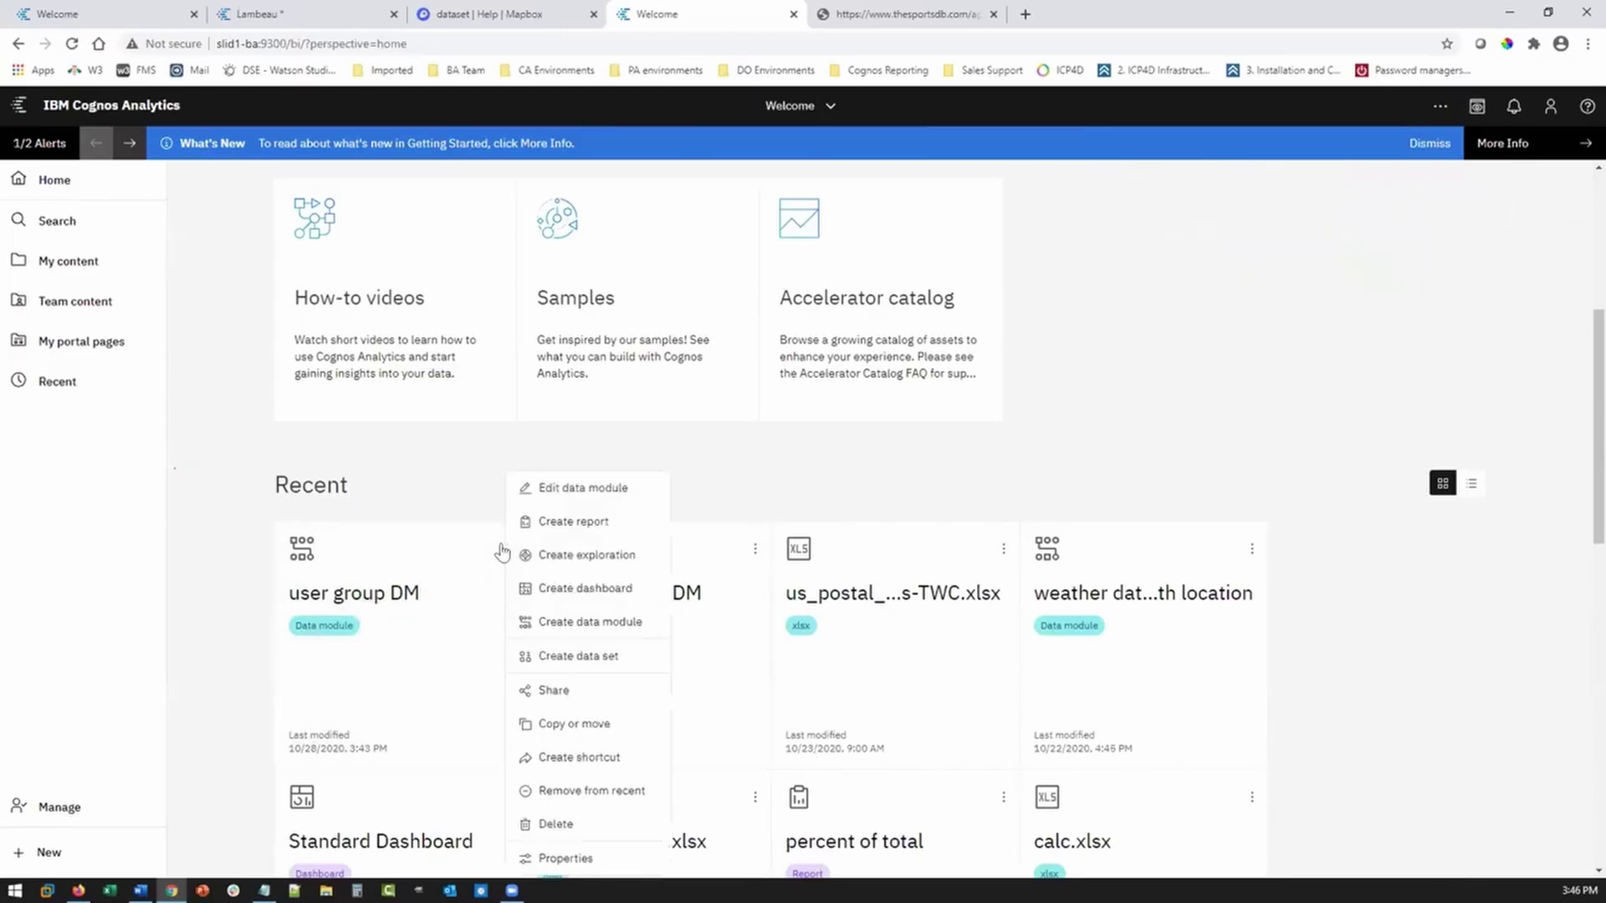
pyautogui.click(588, 591)
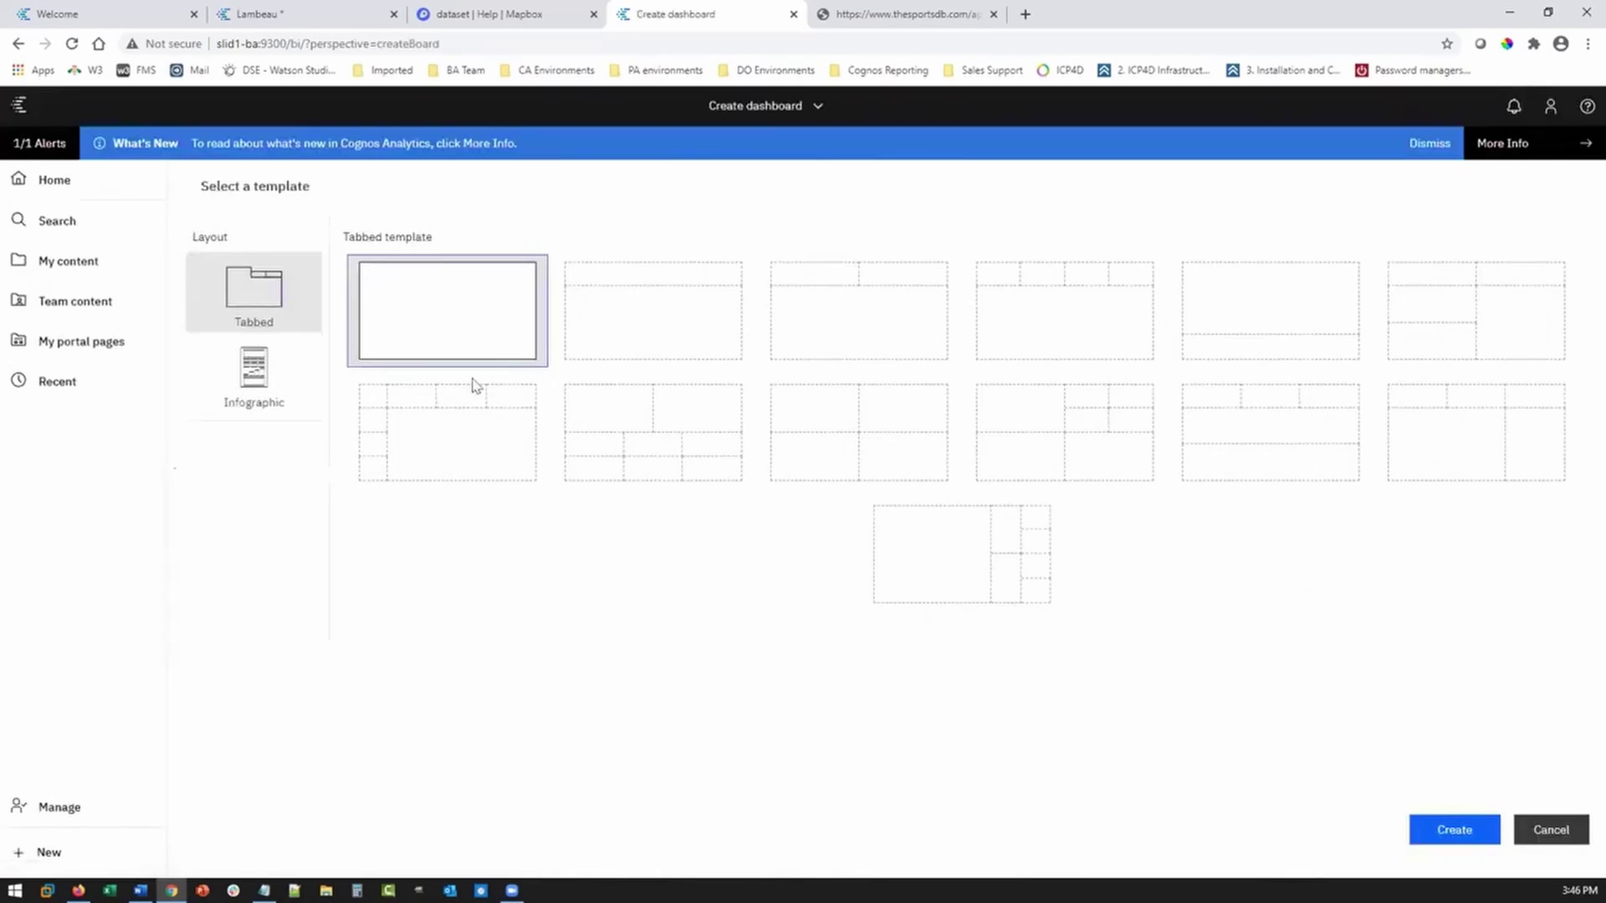
pyautogui.click(811, 425)
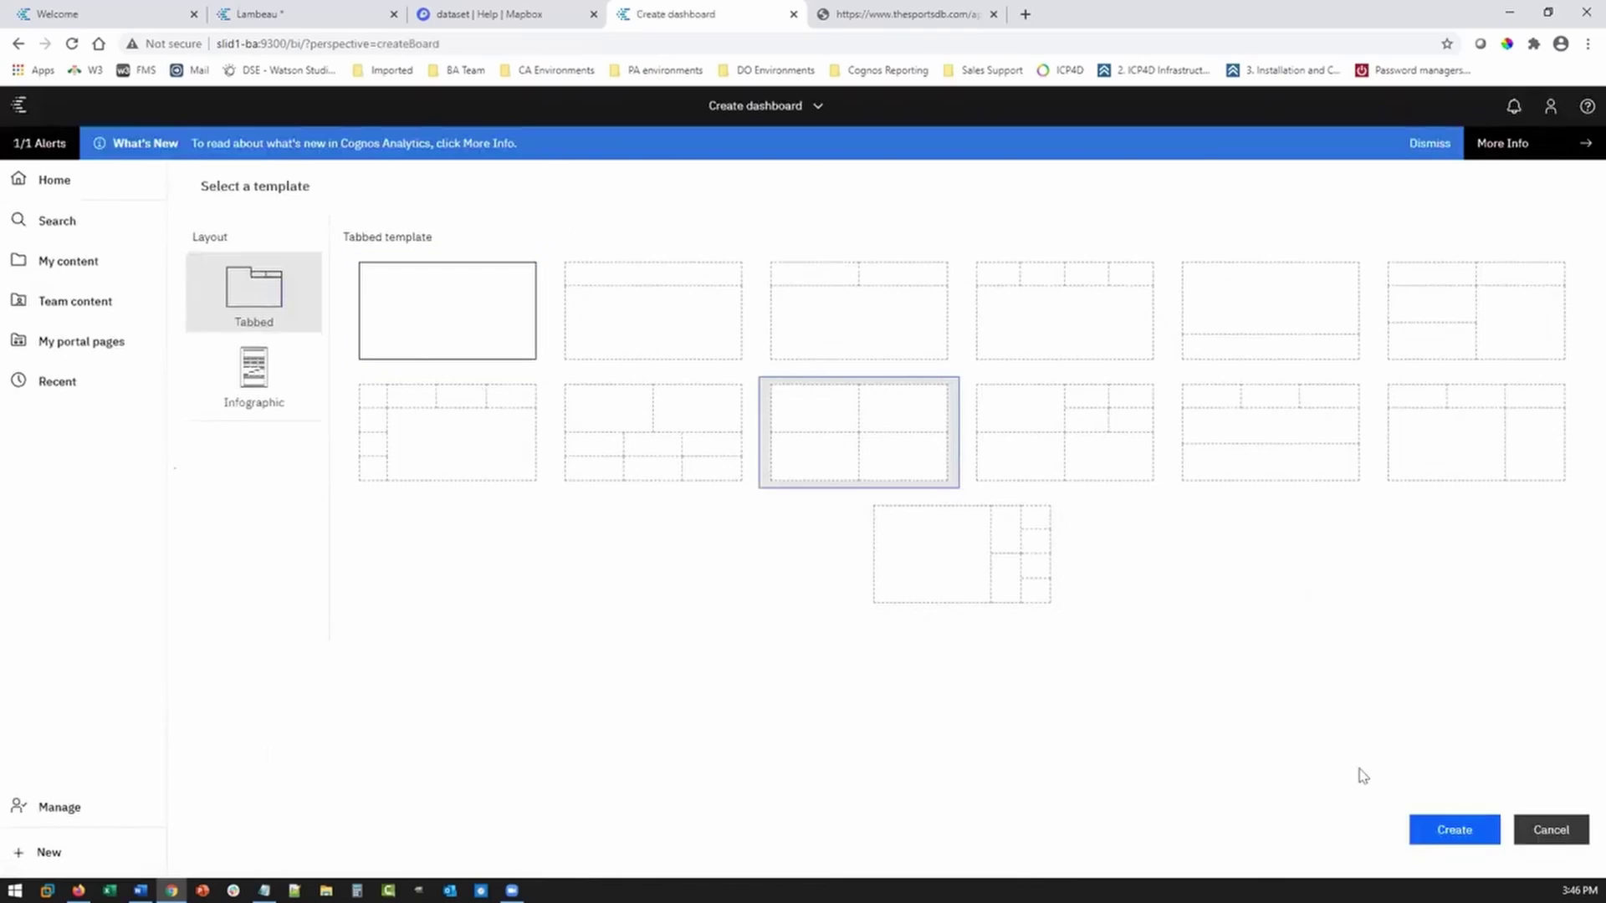
pyautogui.click(1442, 832)
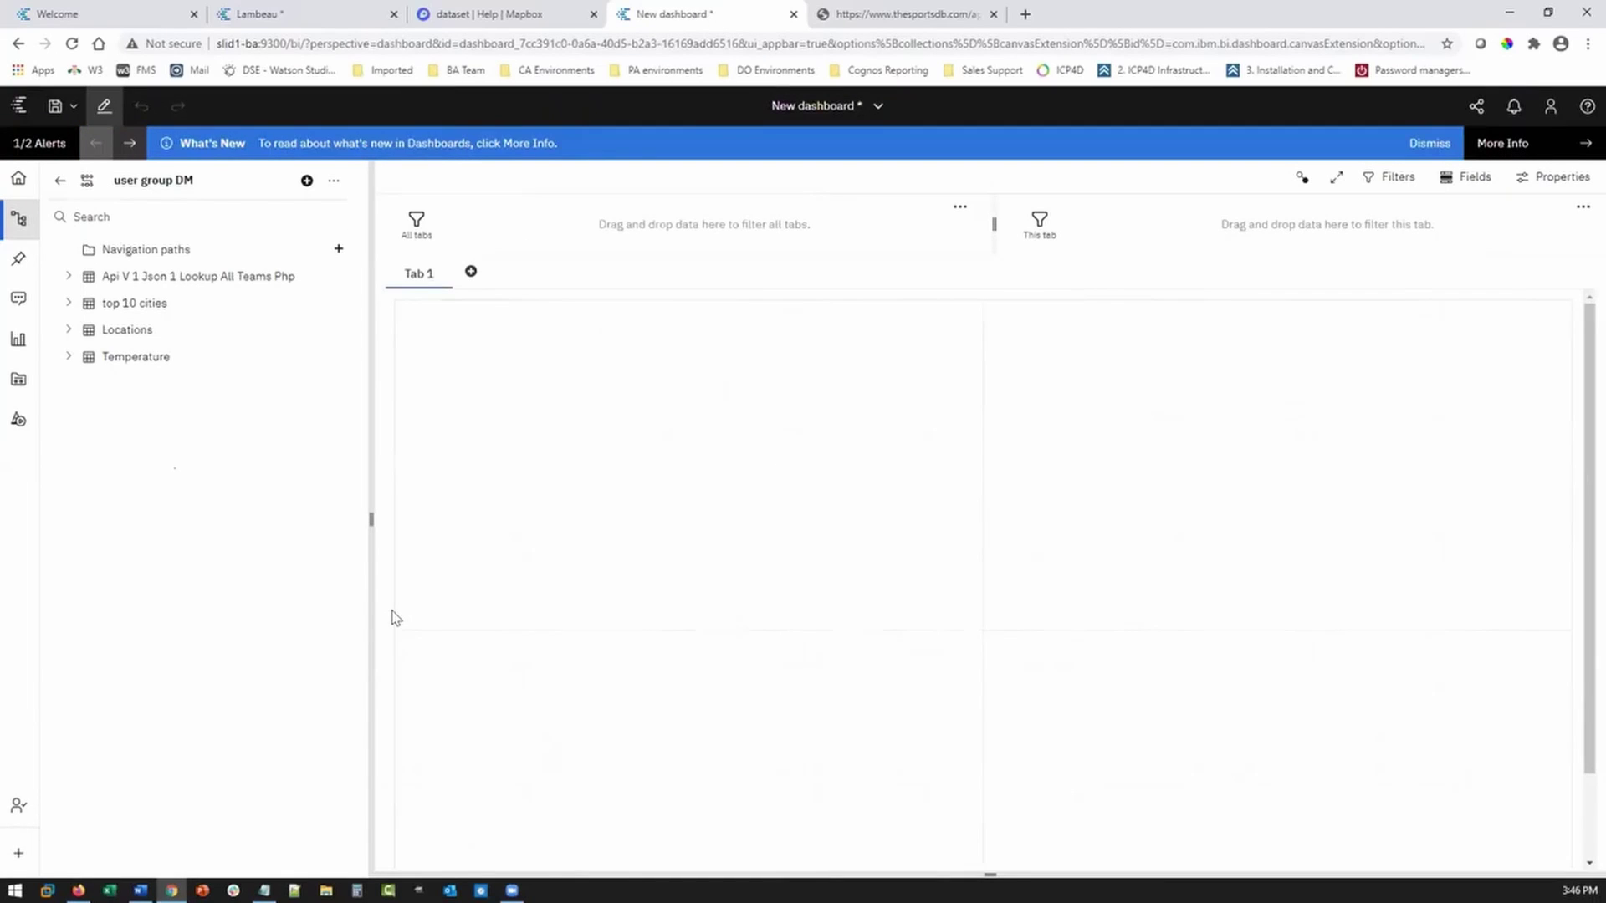
# Add a map to the upper-left panel with State as the region locations and population from top 10 cities as the location color
pyautogui.click(18, 339)
pyautogui.moveTo(138, 444); pyautogui.dragTo(699, 469)
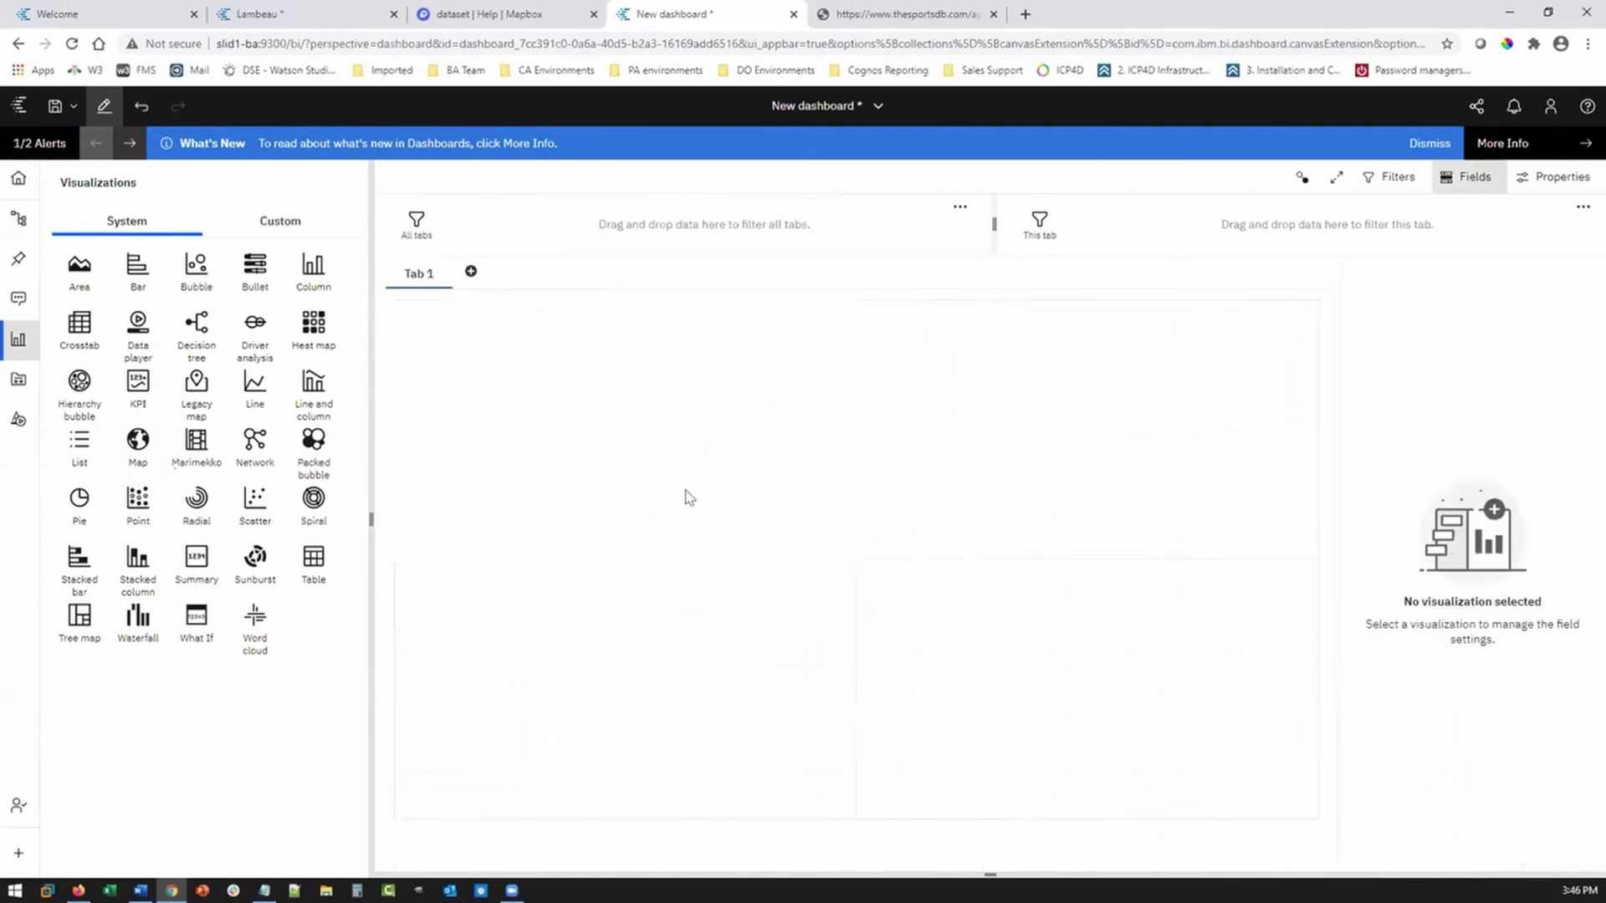
pyautogui.click(20, 220)
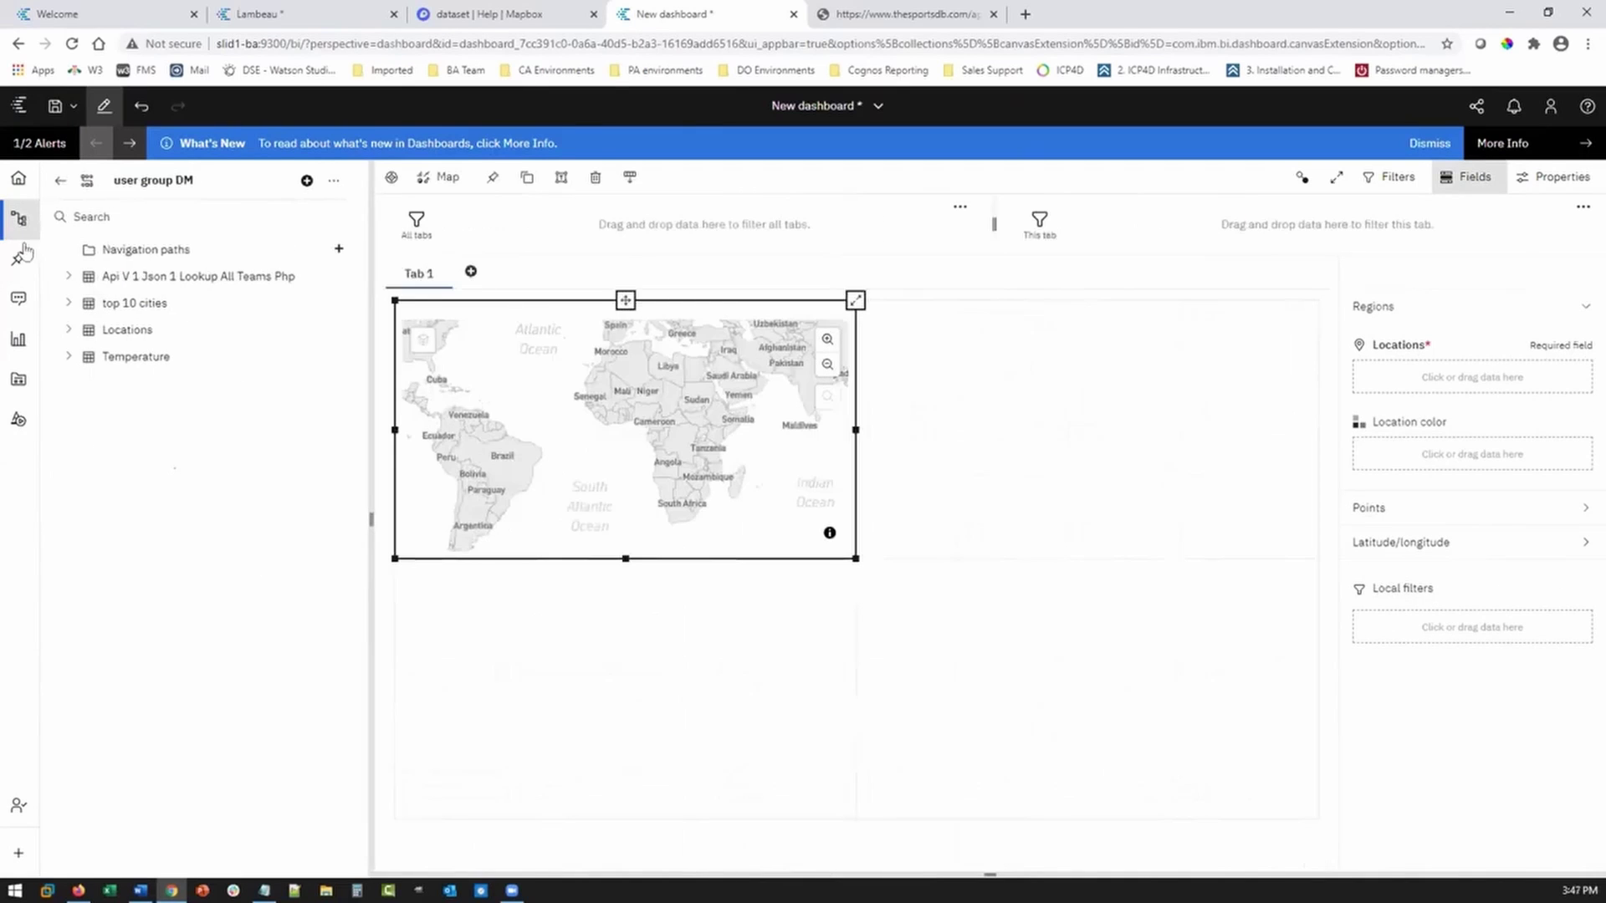
pyautogui.click(67, 331)
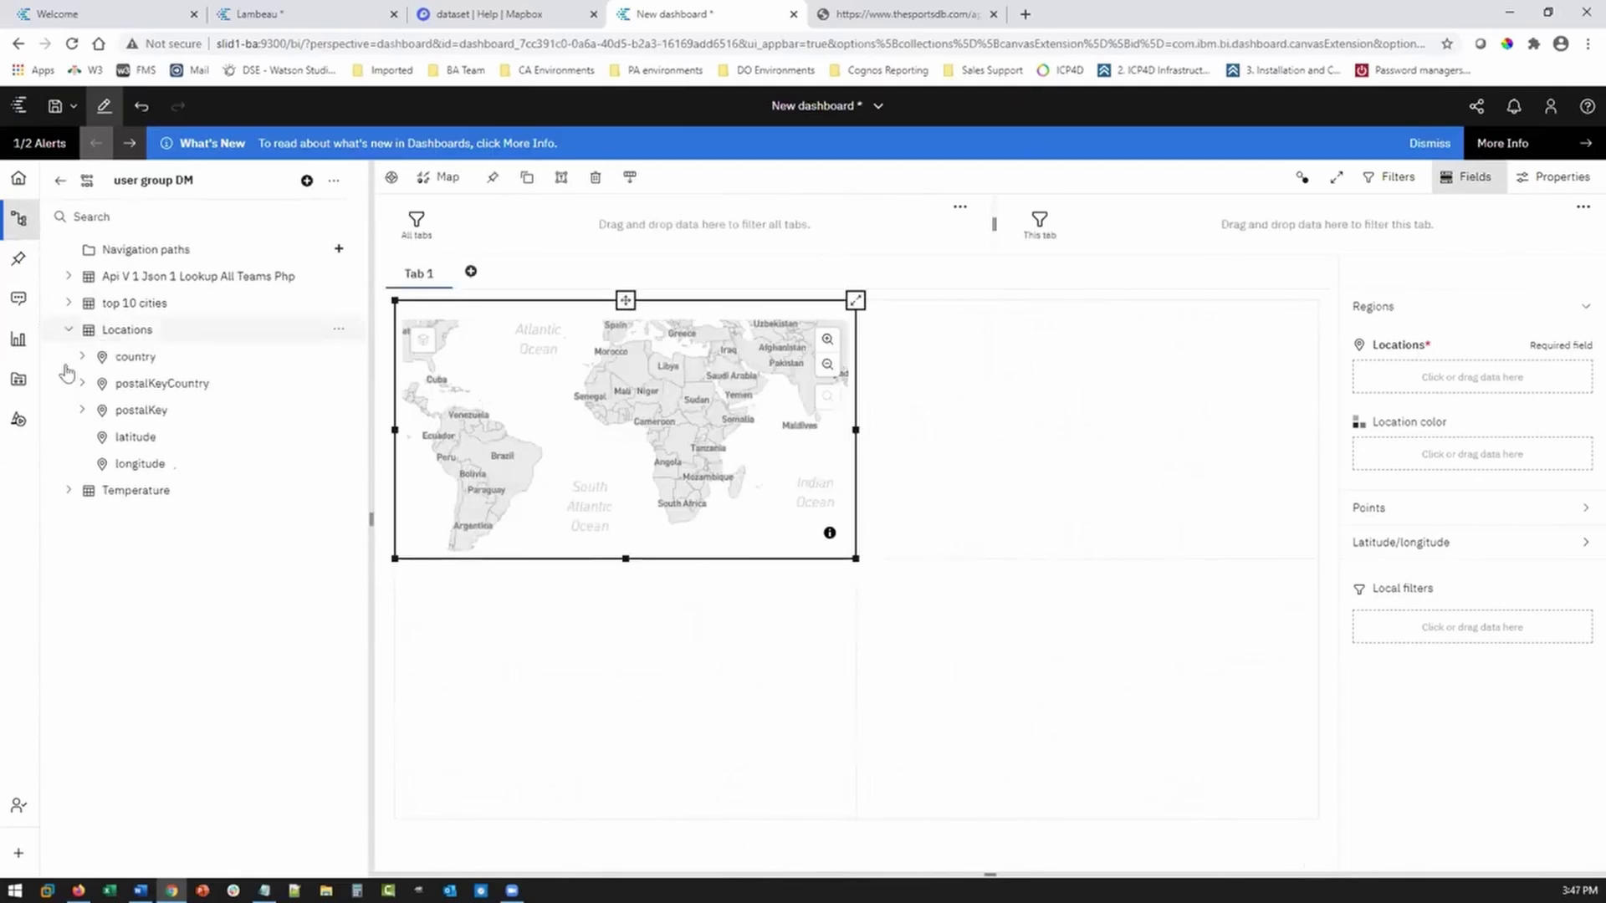
pyautogui.click(66, 304)
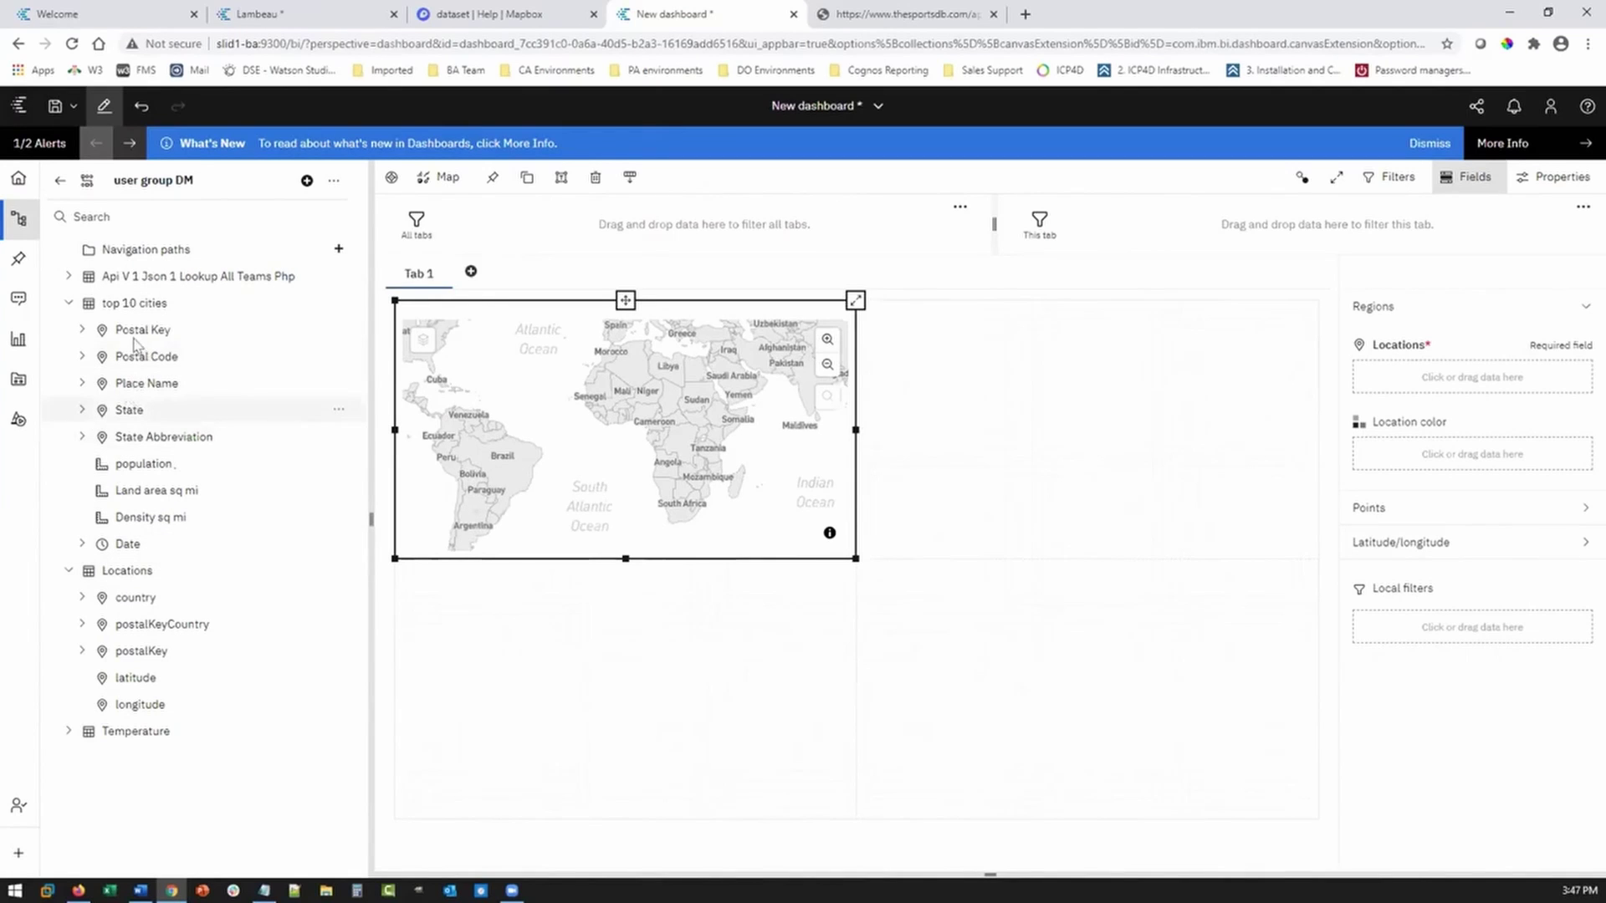
pyautogui.moveTo(129, 410); pyautogui.dragTo(1381, 383)
pyautogui.moveTo(132, 463)
pyautogui.mouseDown()
pyautogui.moveTo(1112, 415)
pyautogui.moveTo(1372, 468)
pyautogui.moveTo(1438, 500)
pyautogui.mouseUp()
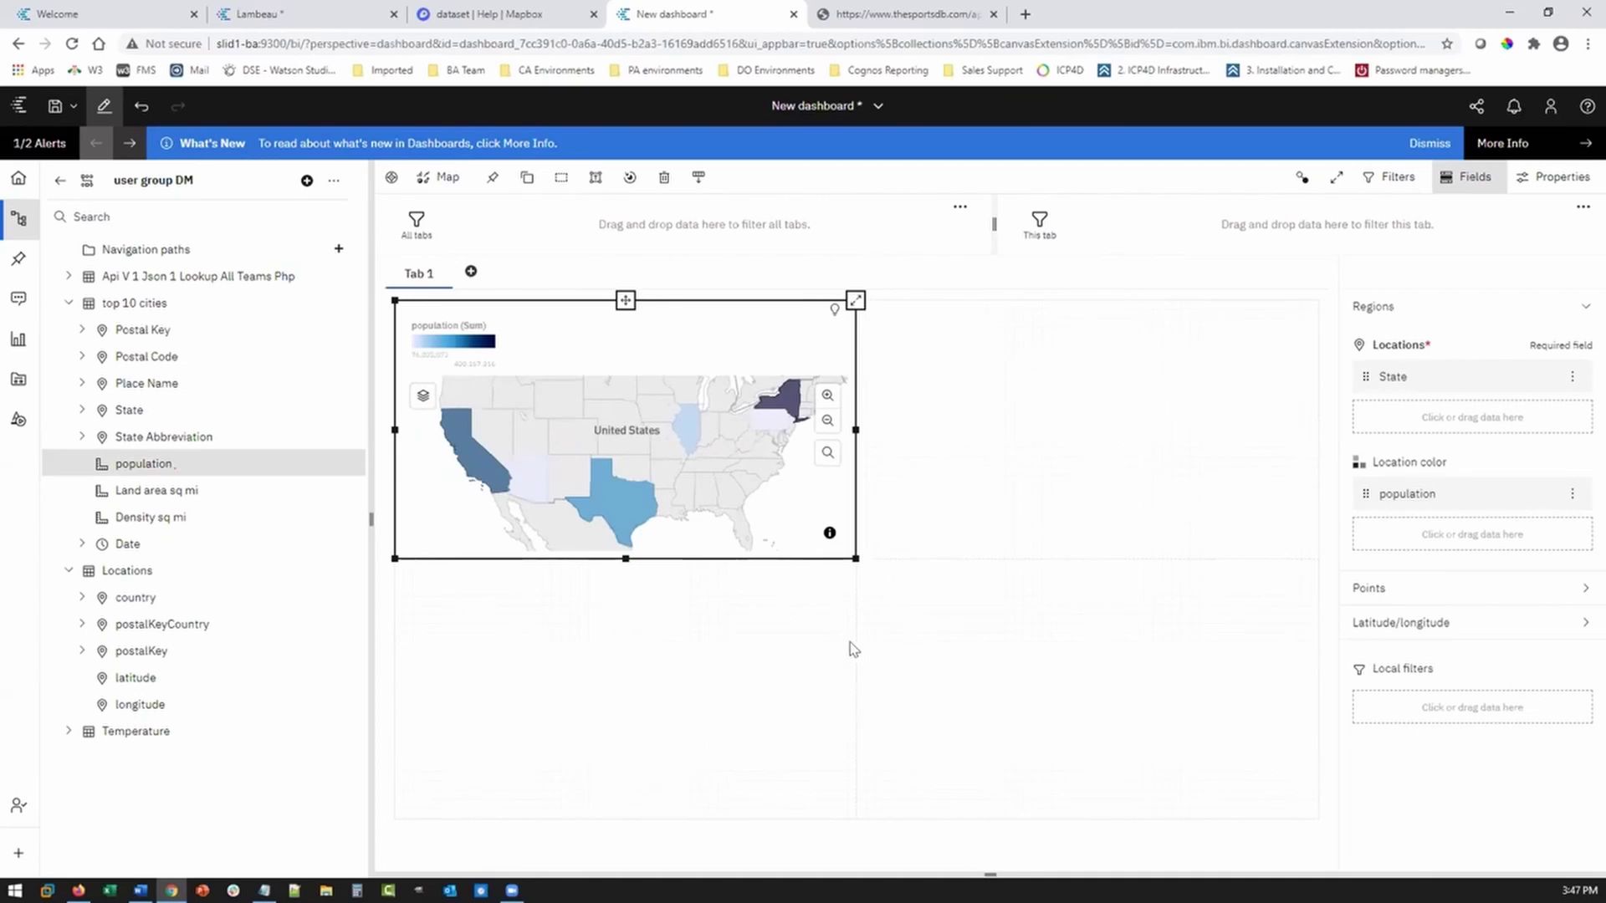
pyautogui.click(1571, 495)
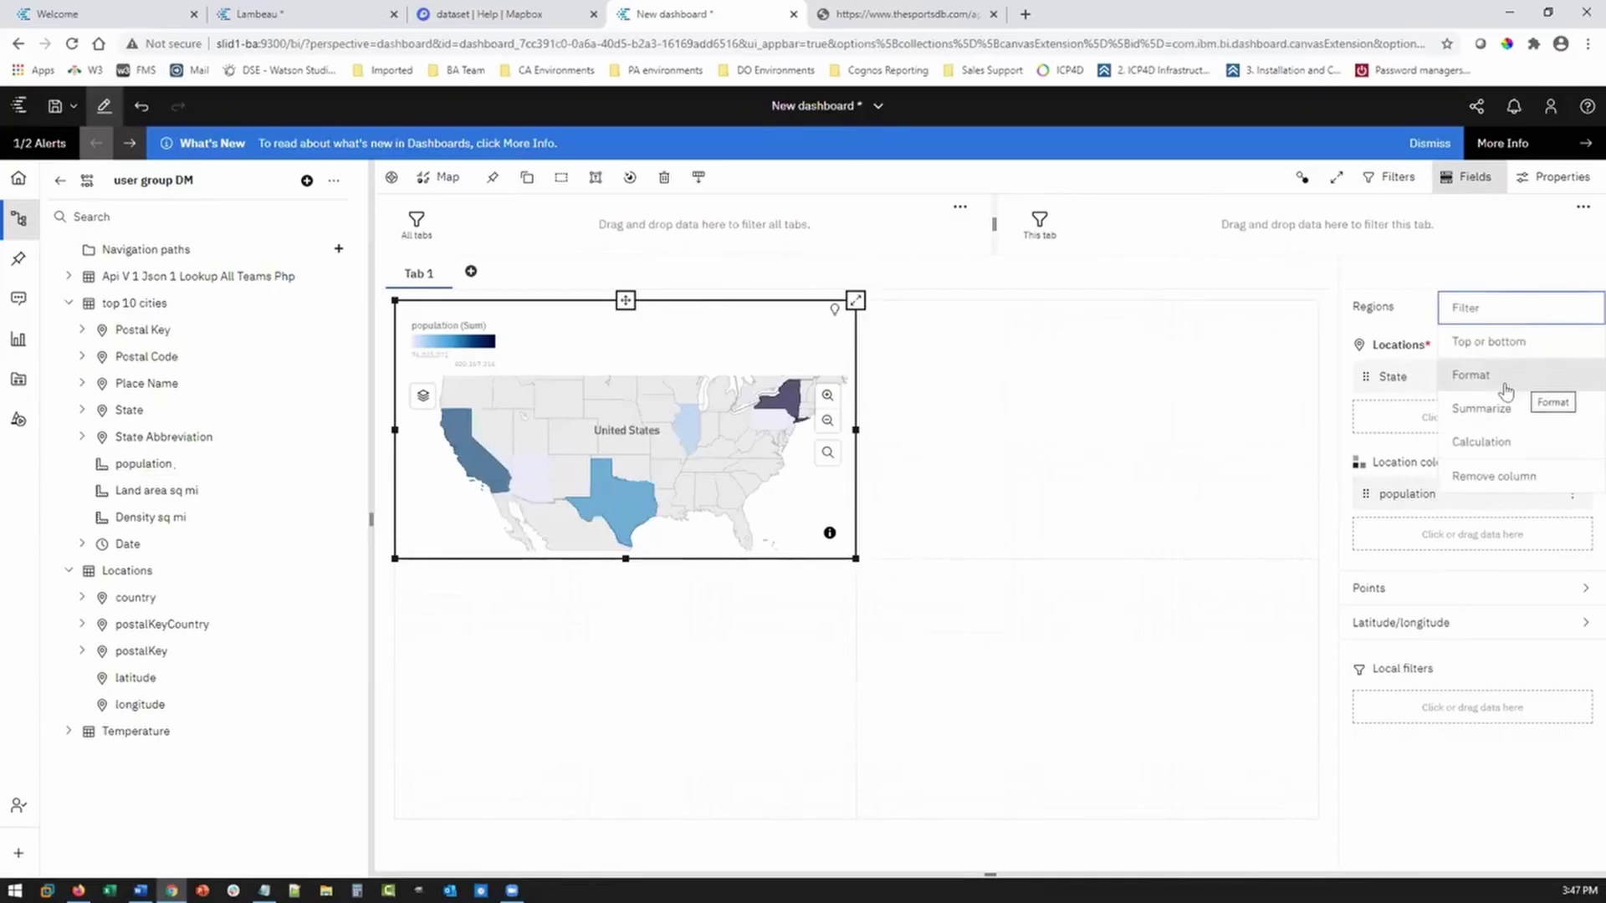
pyautogui.click(1494, 442)
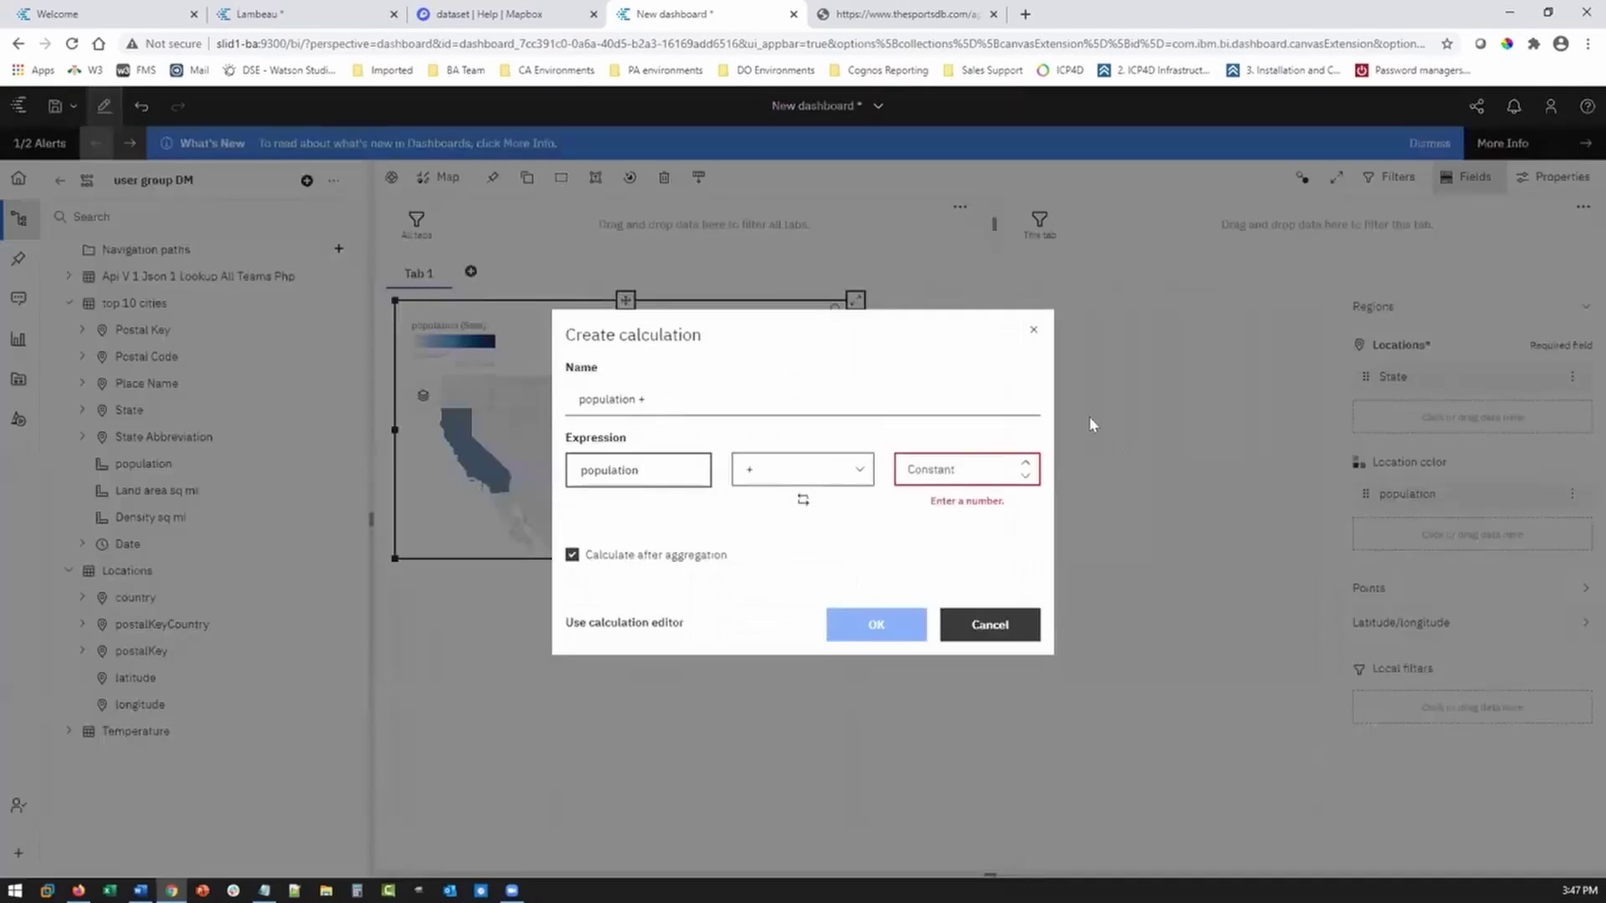
pyautogui.click(1032, 330)
# Summarize the map's population color field by Average and check the value for Texas
pyautogui.click(1571, 494)
pyautogui.click(1472, 403)
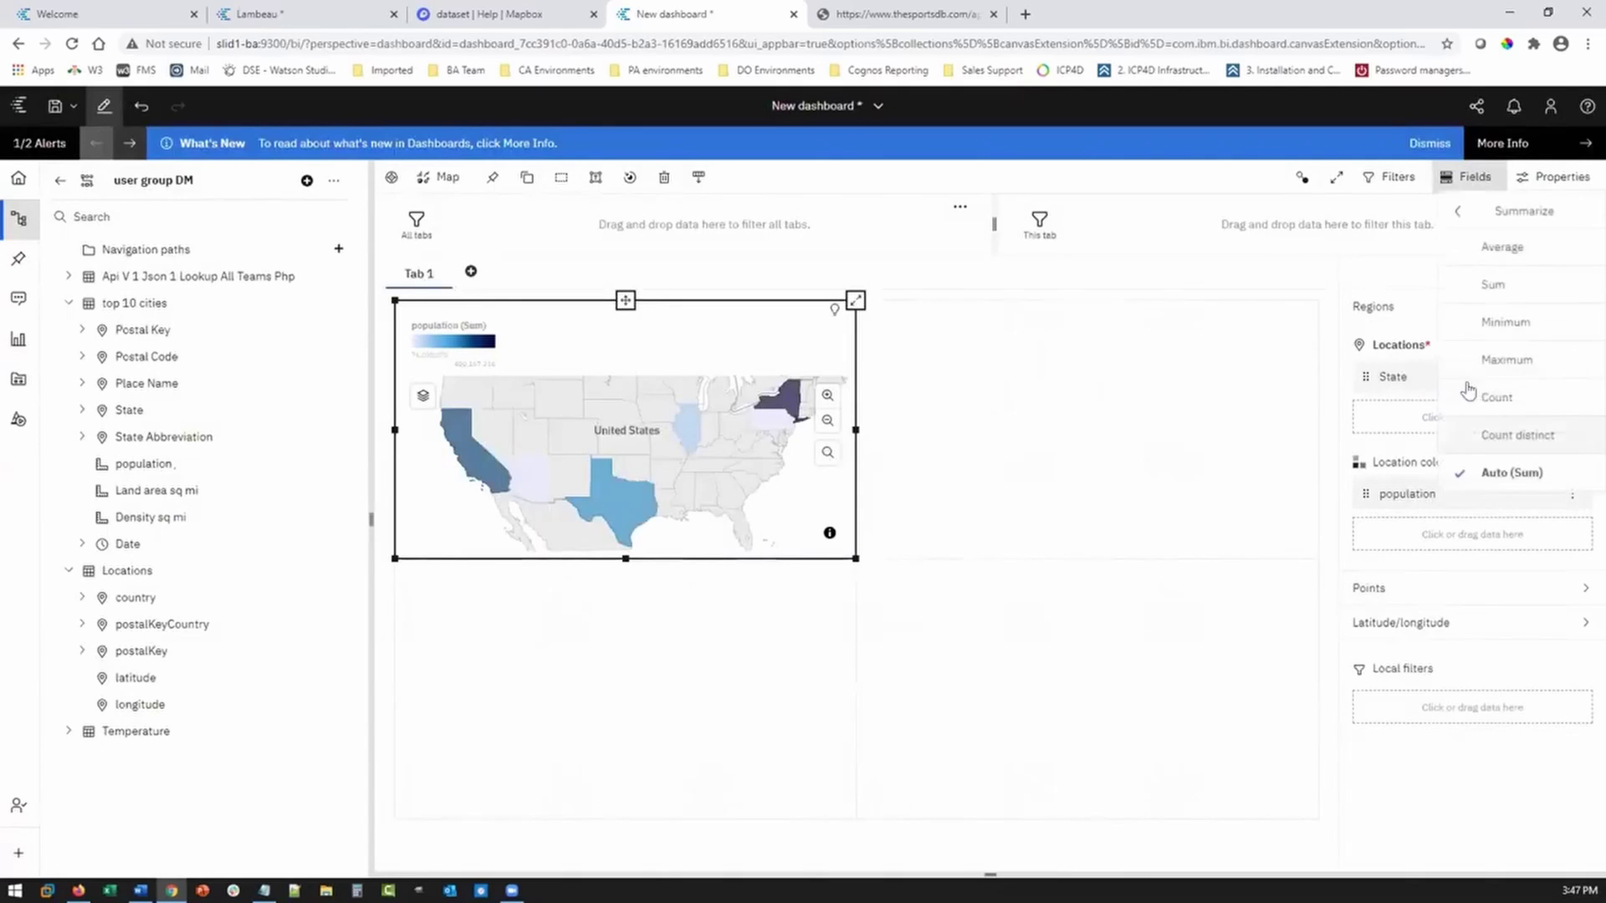
pyautogui.click(1478, 246)
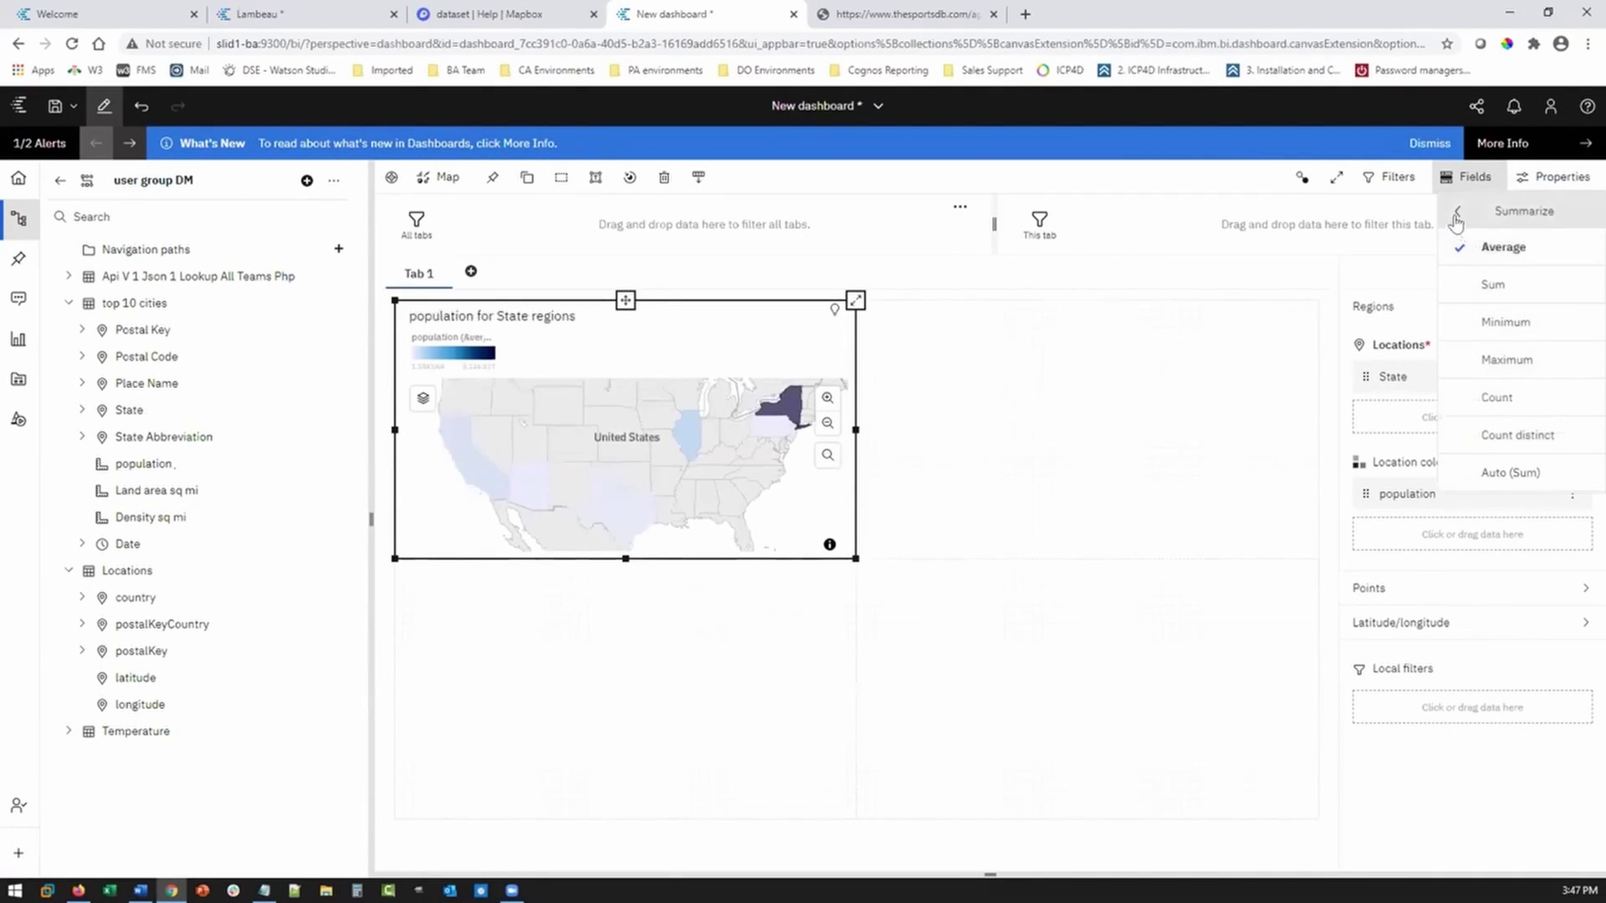
pyautogui.click(1456, 215)
pyautogui.click(606, 493)
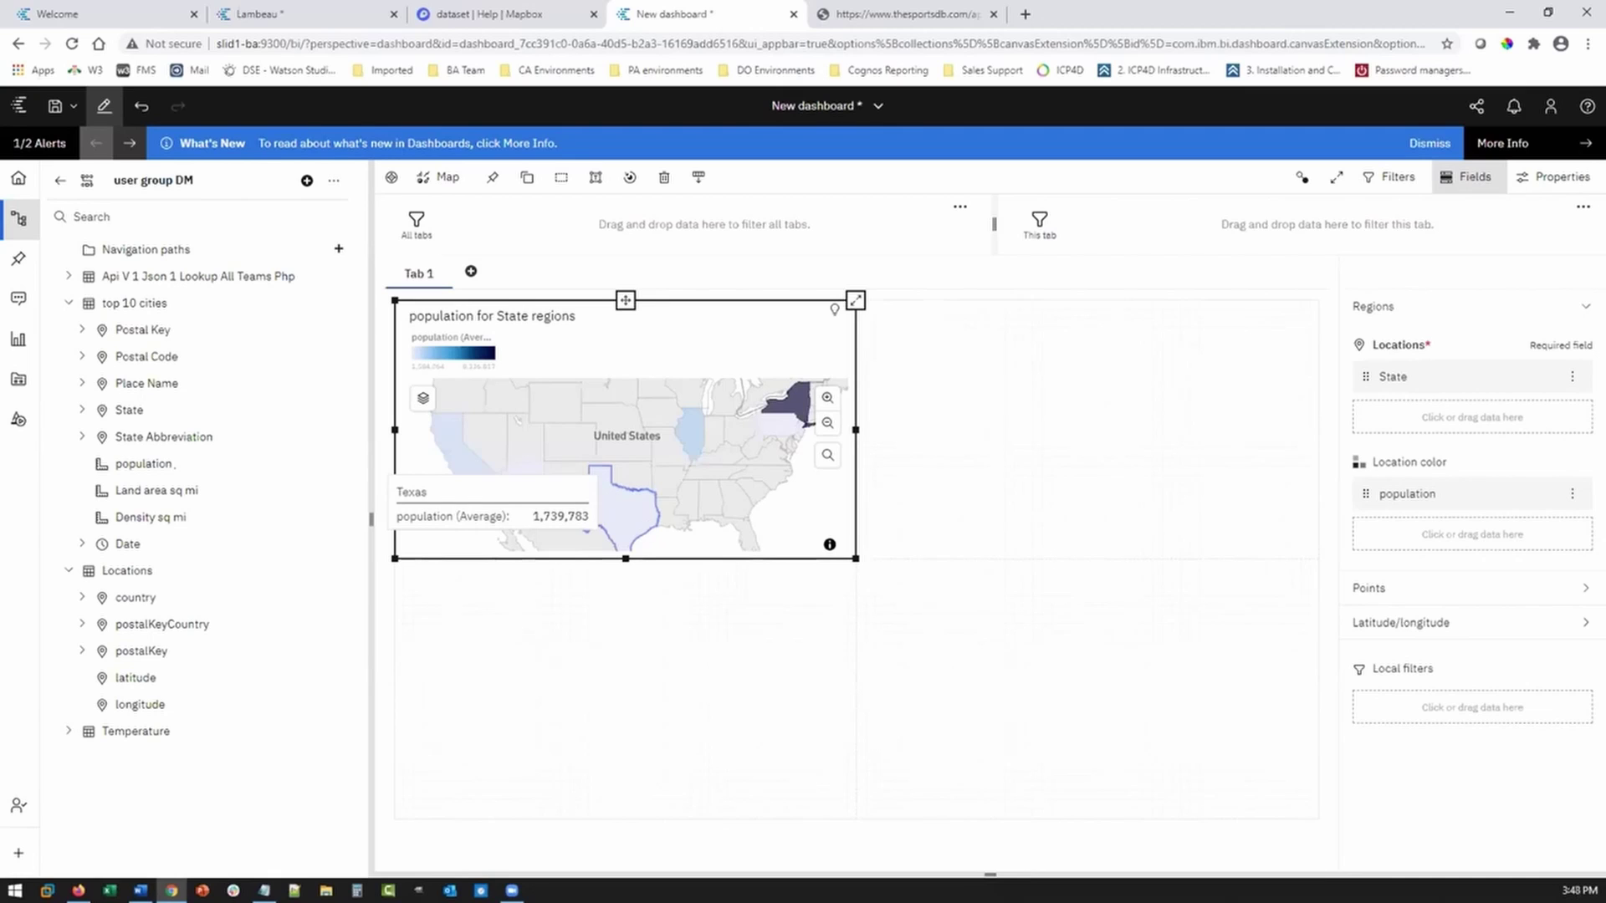
# Add State Abbreviation and Place Name as the map's point locations and inspect the Houston and Chicago points
pyautogui.click(1581, 310)
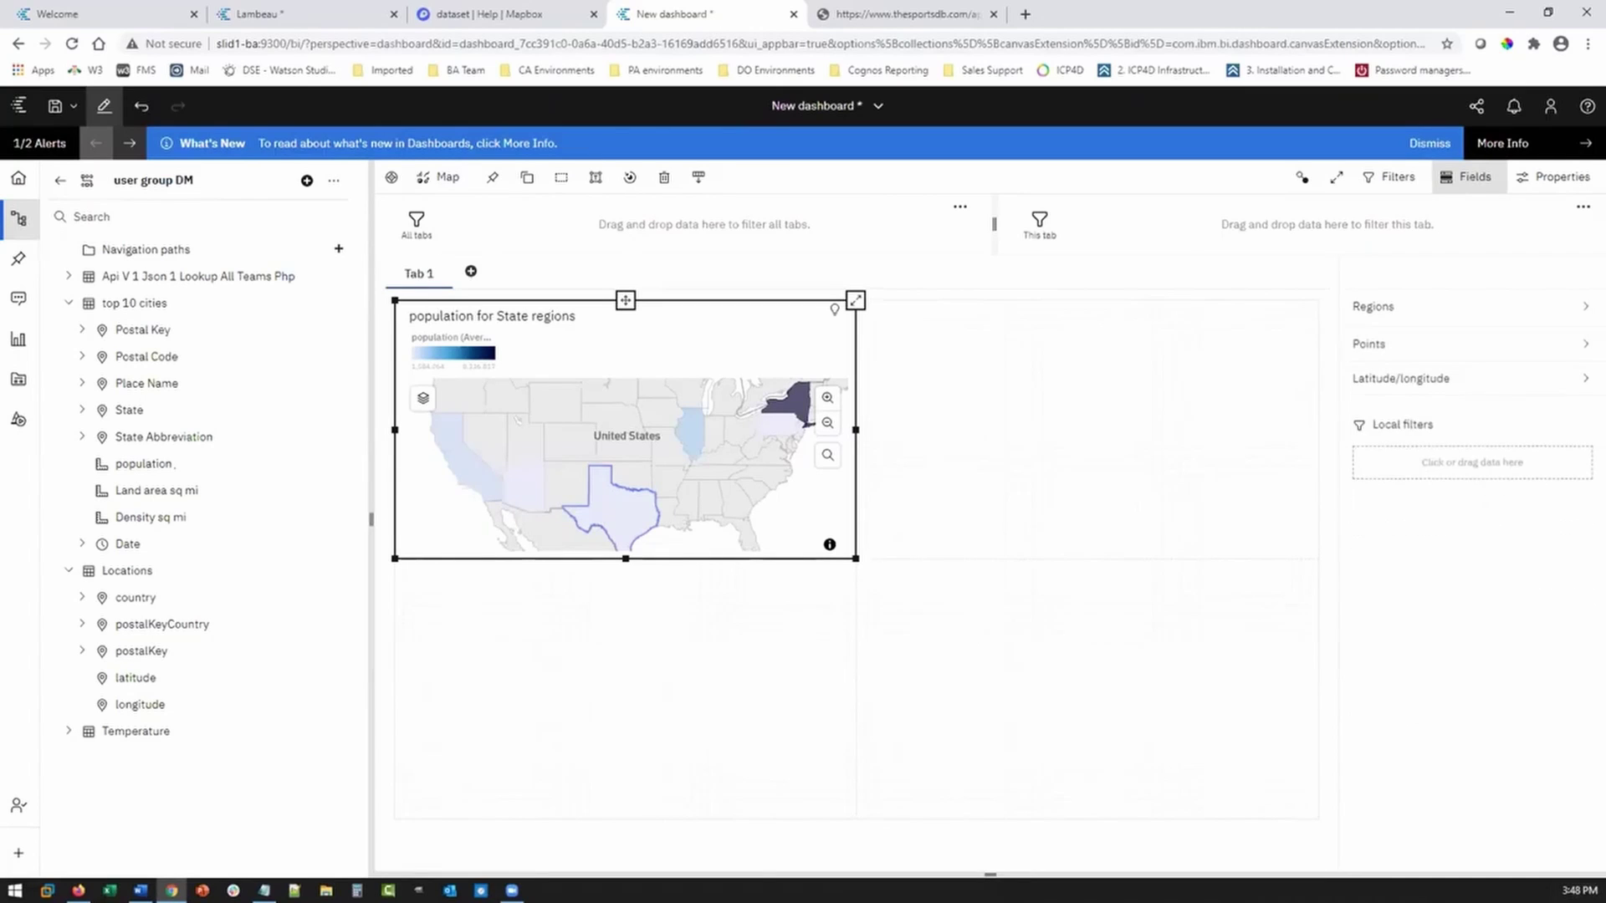
pyautogui.click(1359, 343)
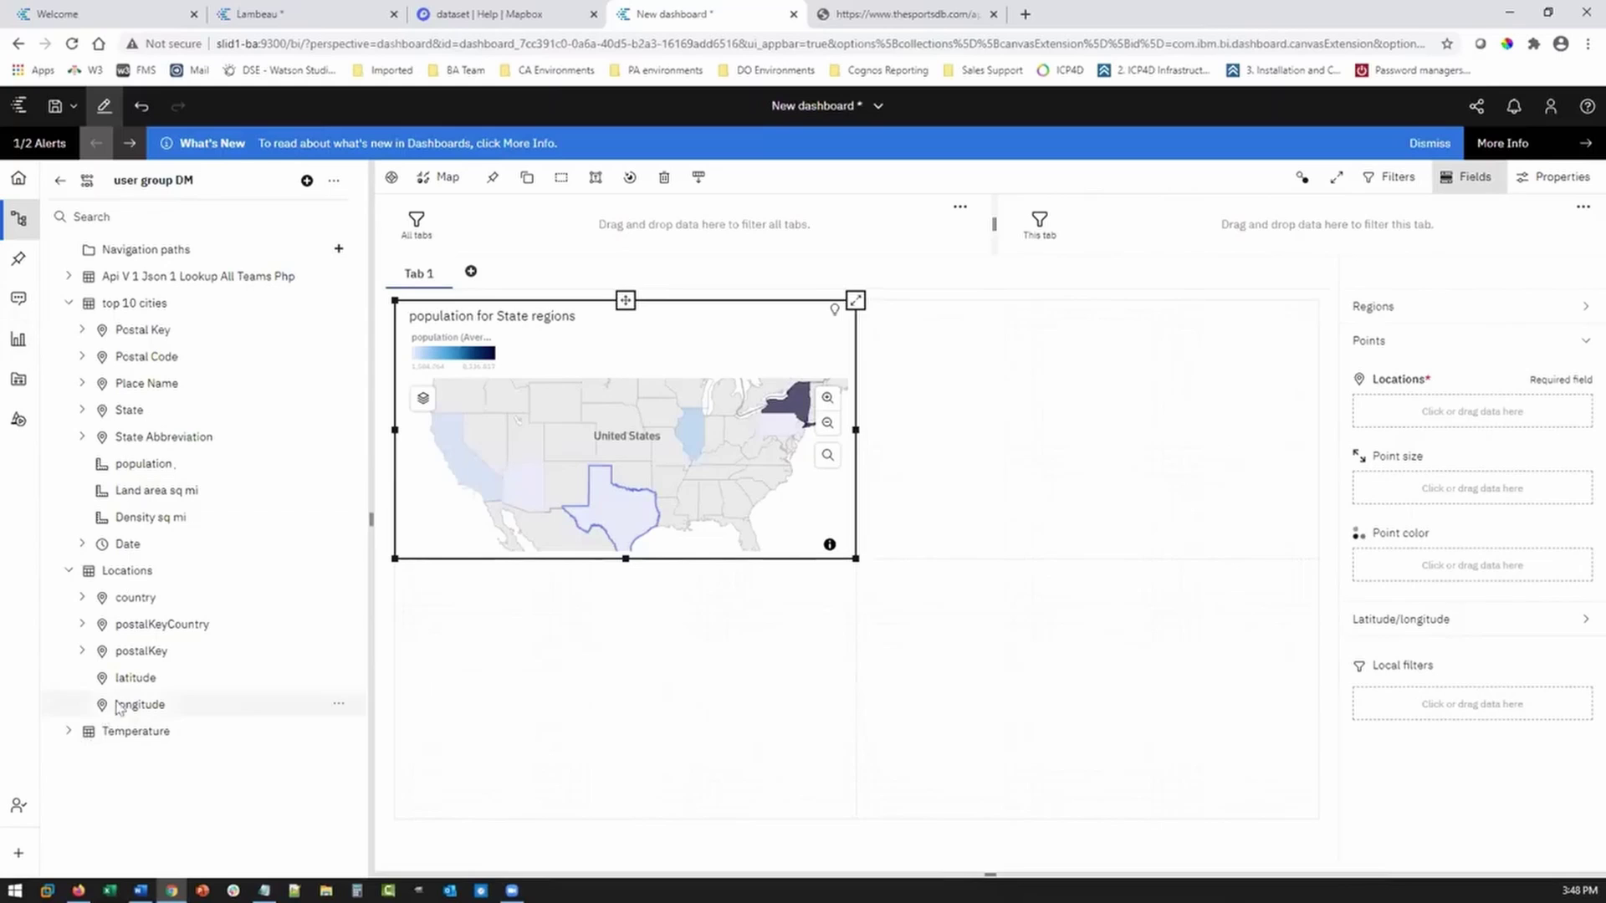
pyautogui.moveTo(164, 437); pyautogui.dragTo(1380, 416)
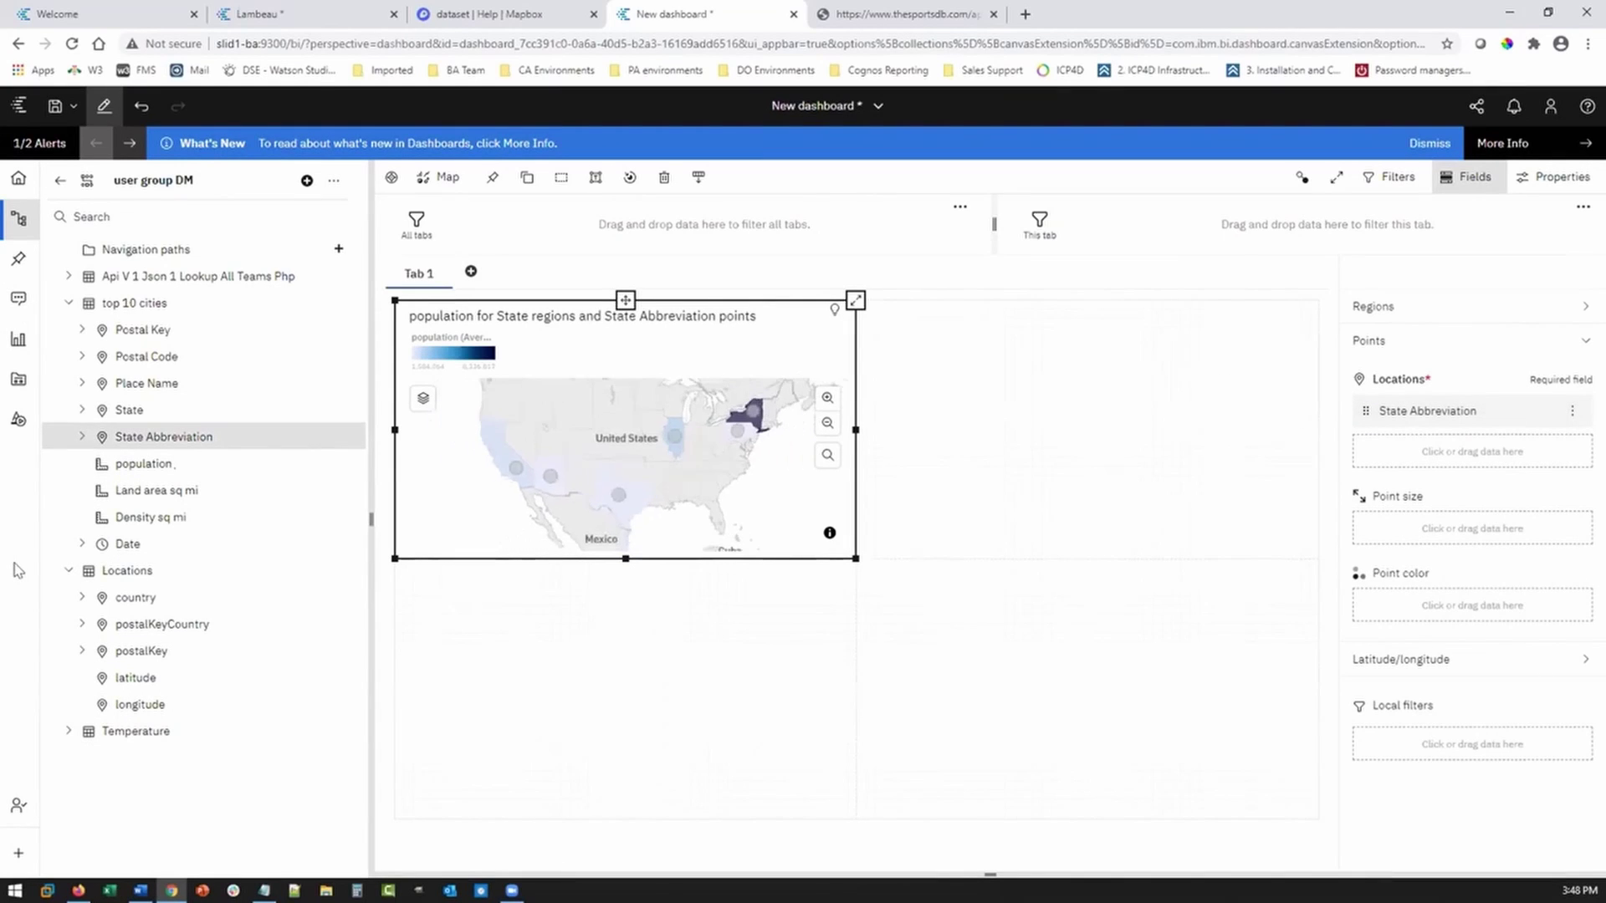
pyautogui.moveTo(159, 383); pyautogui.dragTo(1393, 443)
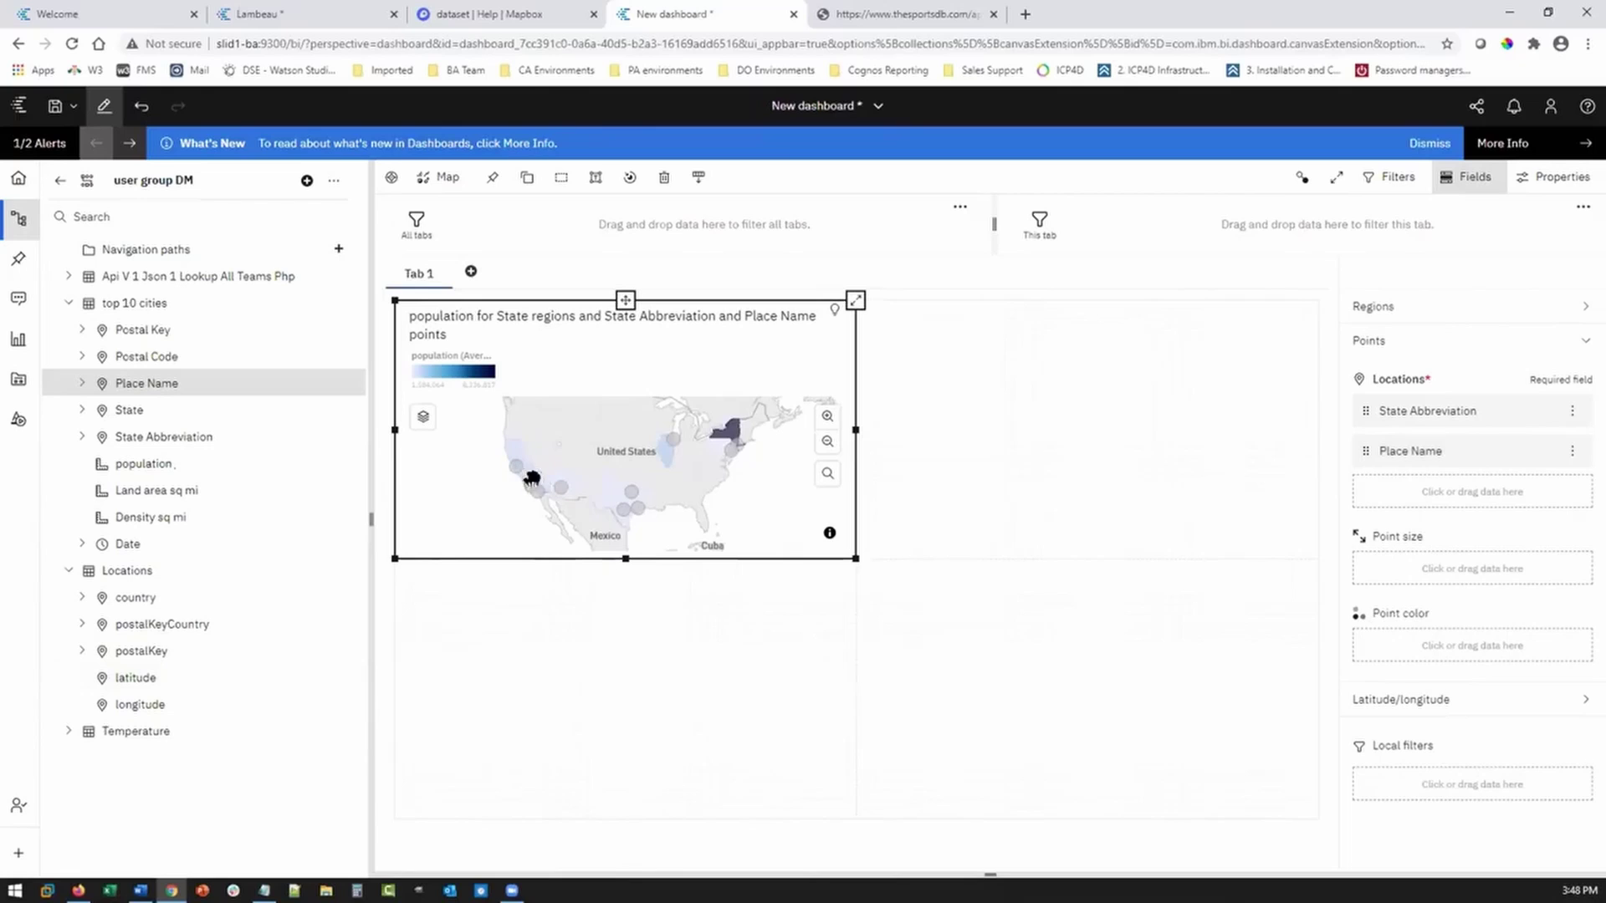
pyautogui.moveTo(629, 492)
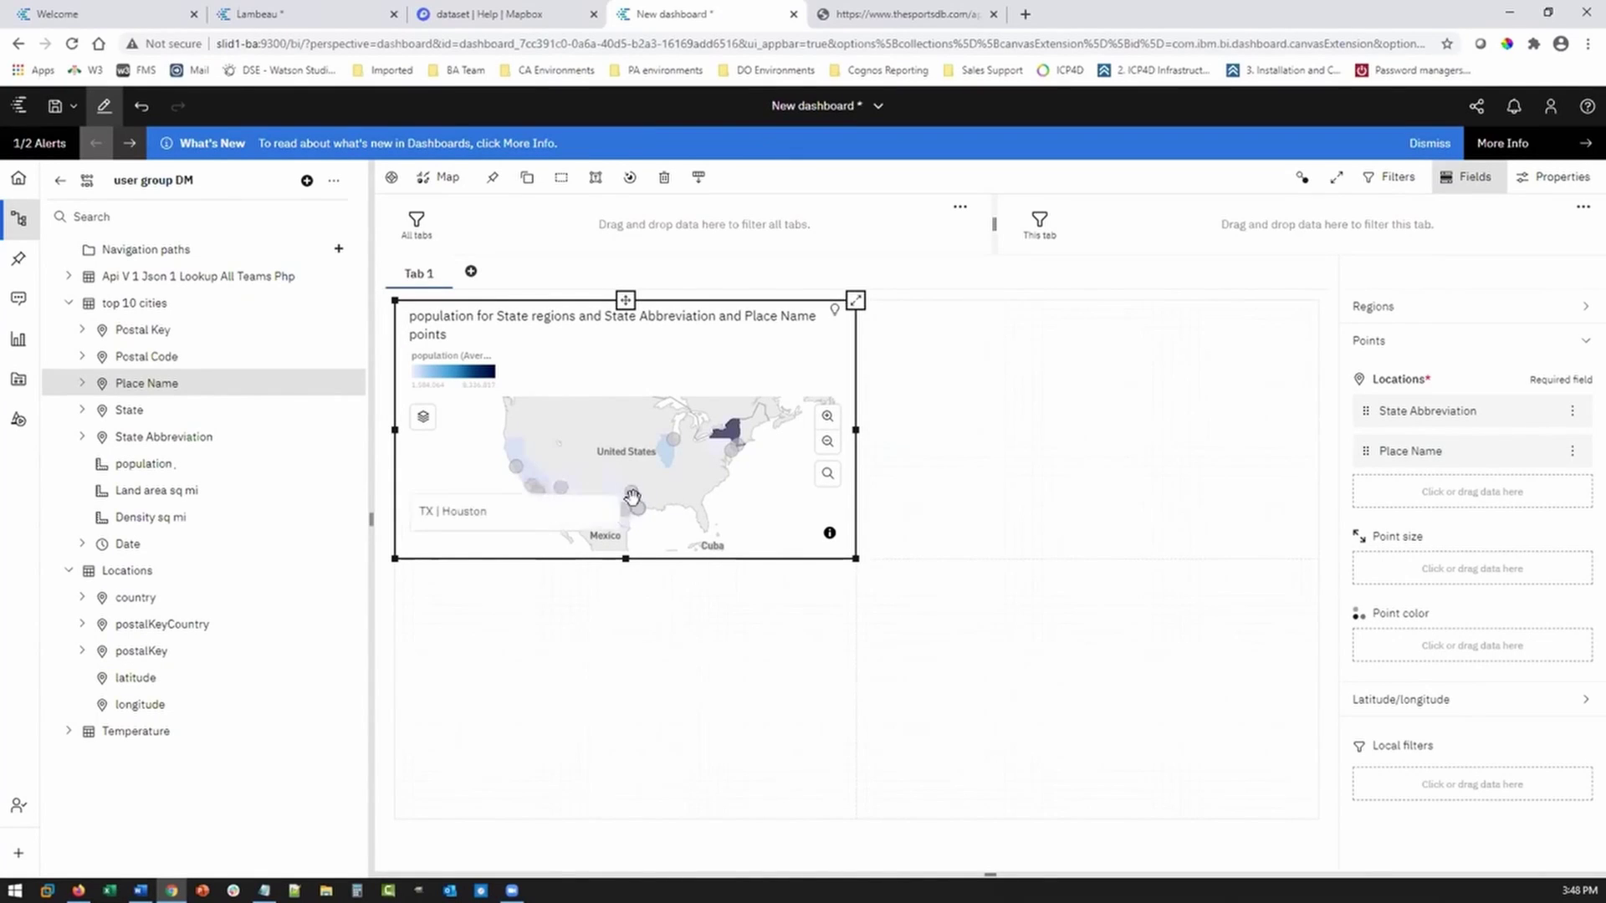
pyautogui.moveTo(669, 436)
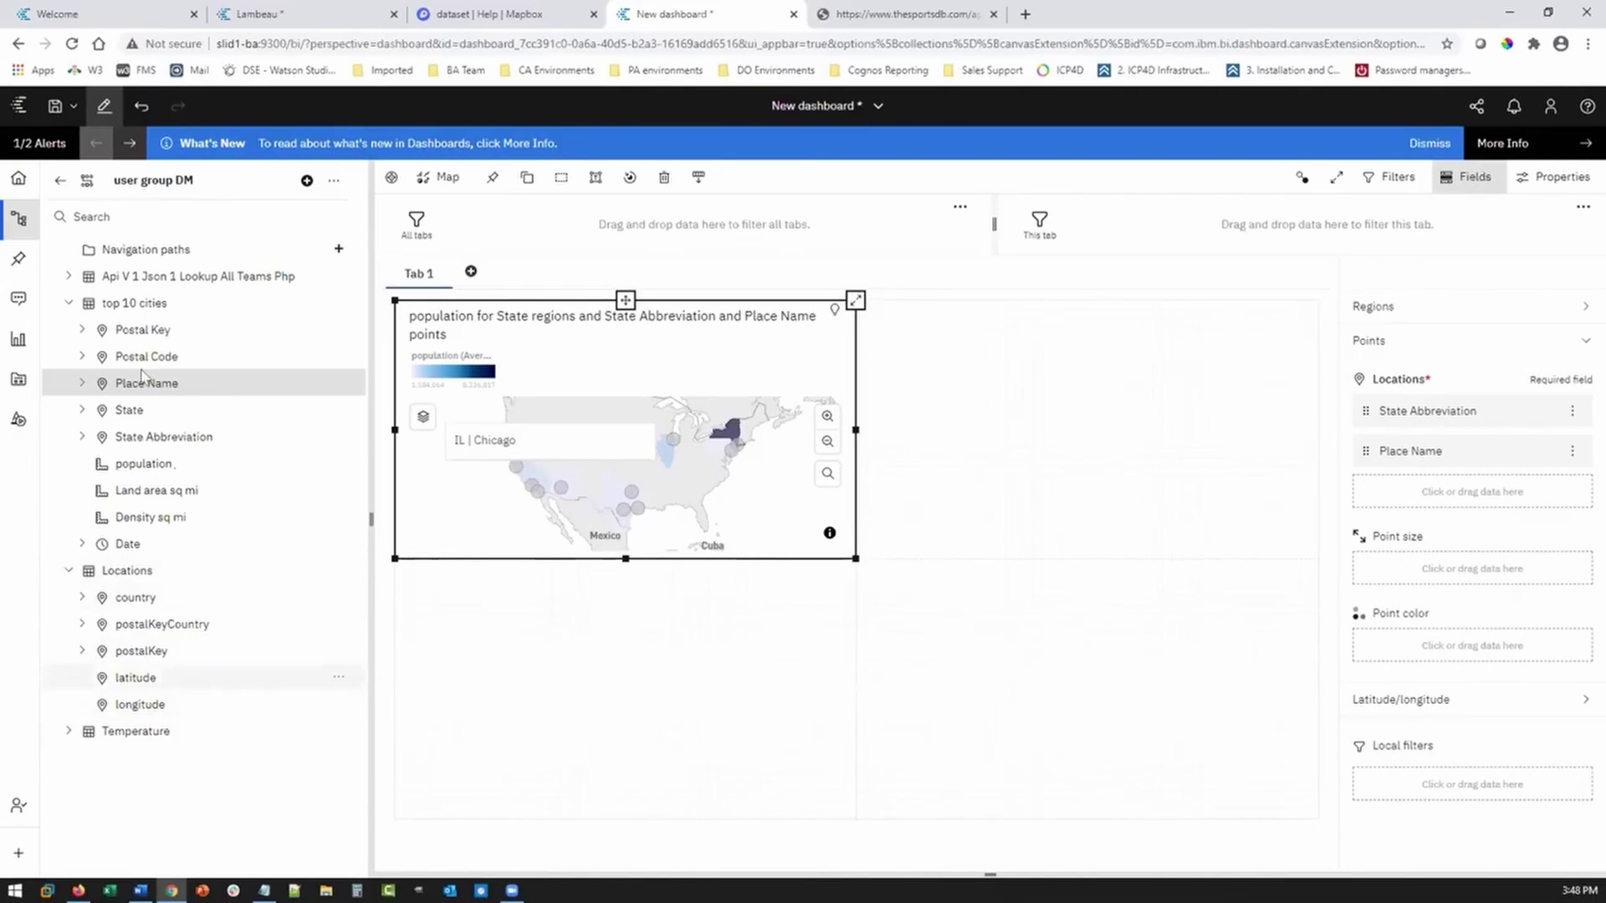
# Use Ave Temp F from the Temperature table for both the point size and the point color of the map
pyautogui.click(68, 733)
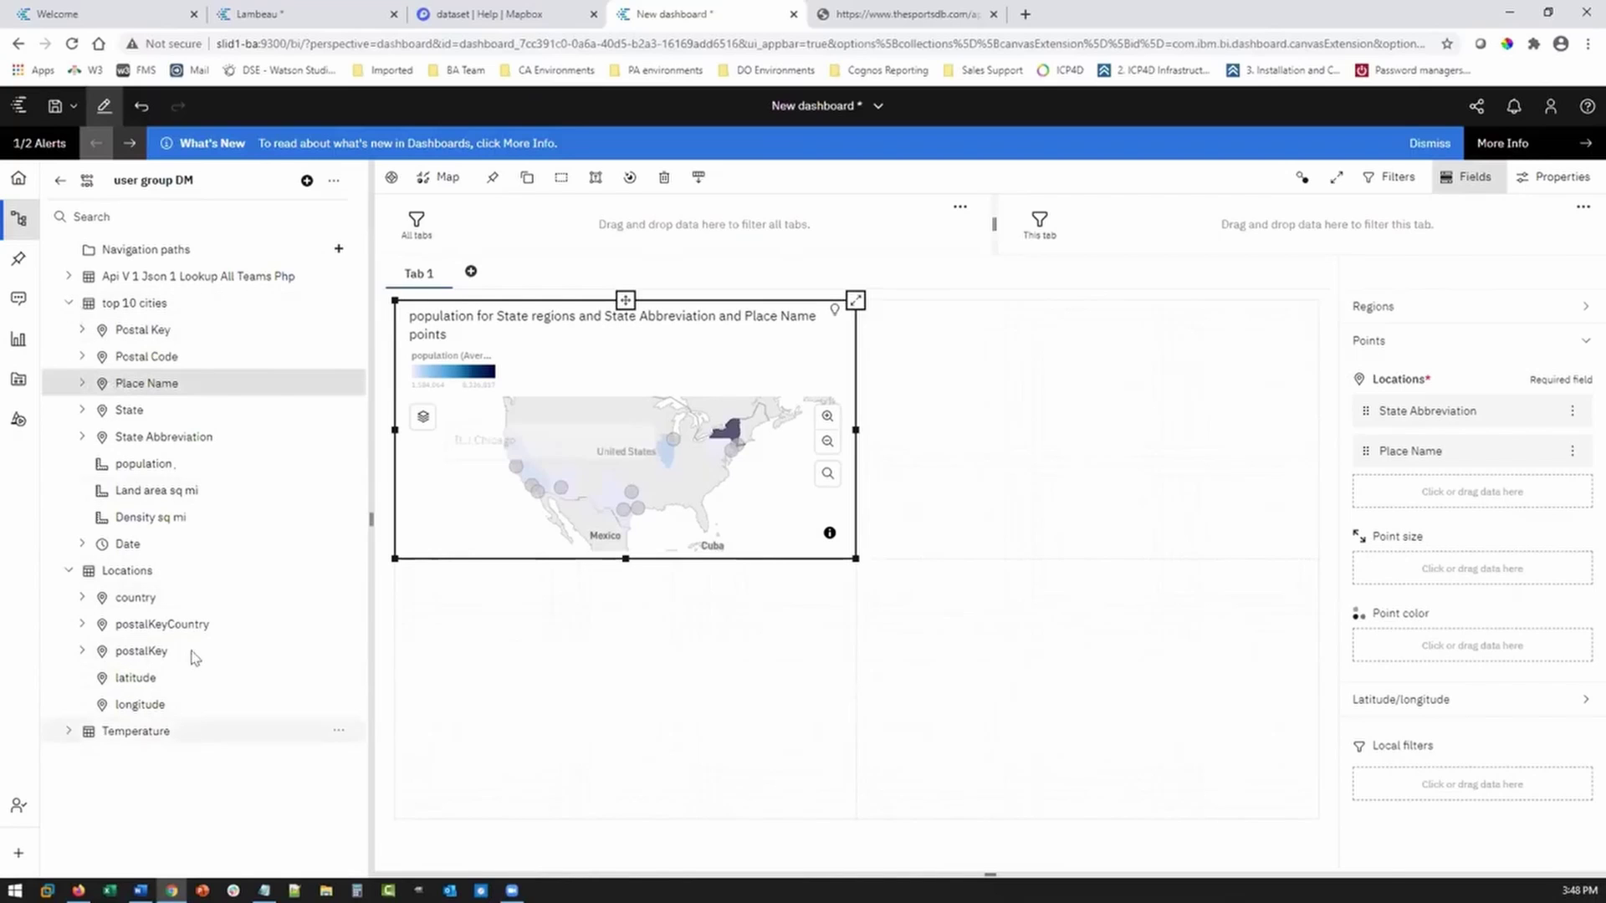
pyautogui.scroll(-3, 234, 555)
pyautogui.moveTo(126, 508); pyautogui.dragTo(1371, 567)
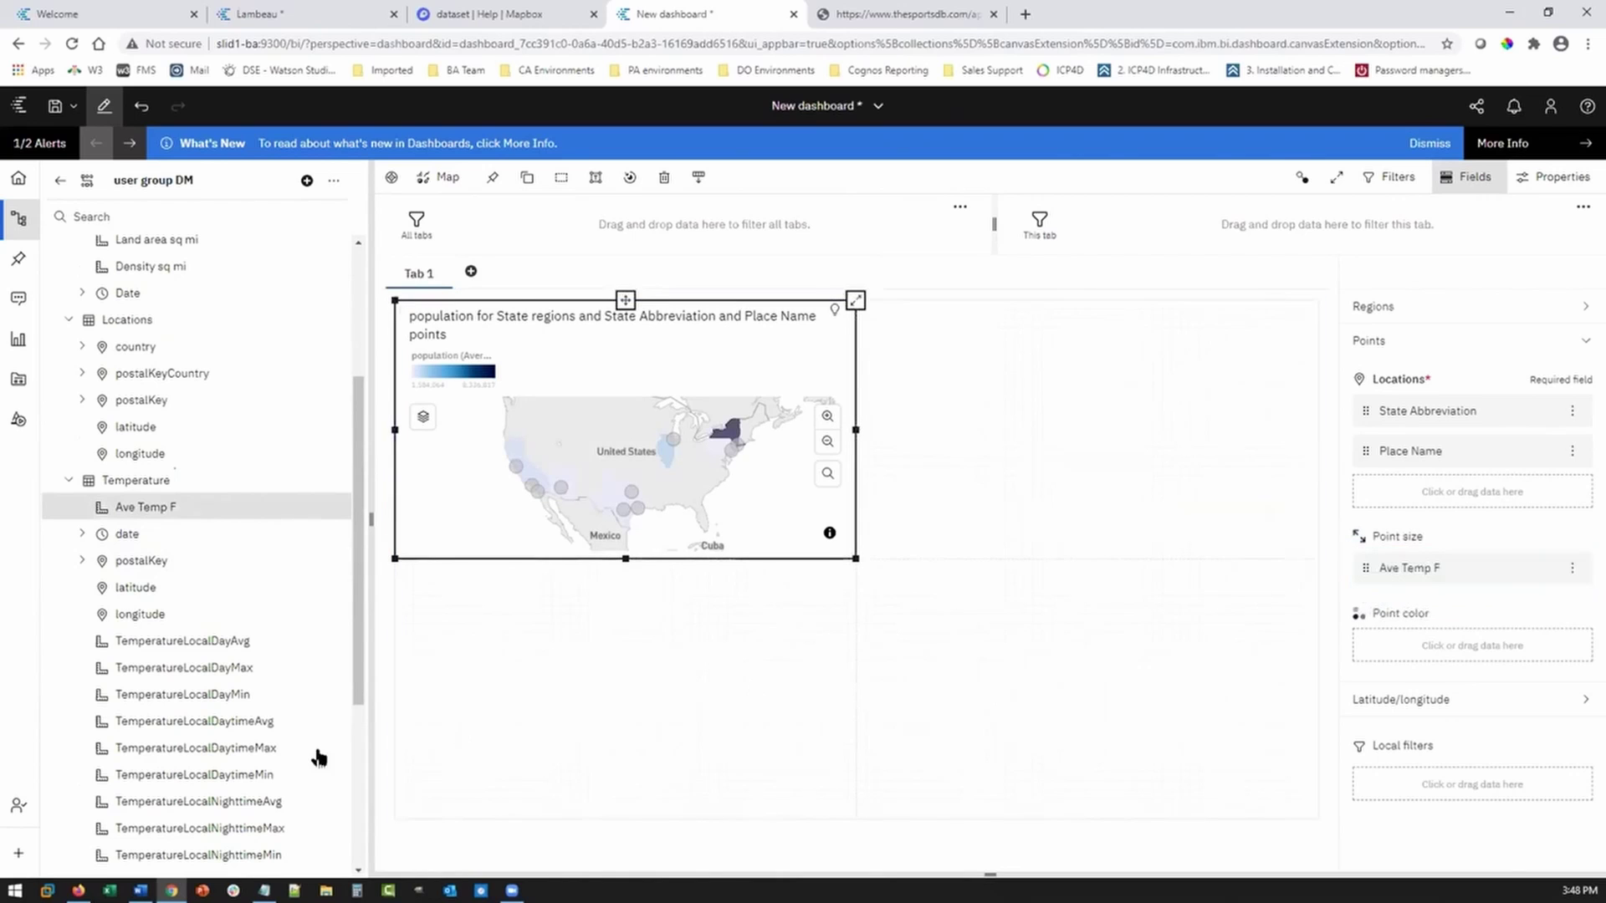
pyautogui.moveTo(127, 511); pyautogui.dragTo(1359, 644)
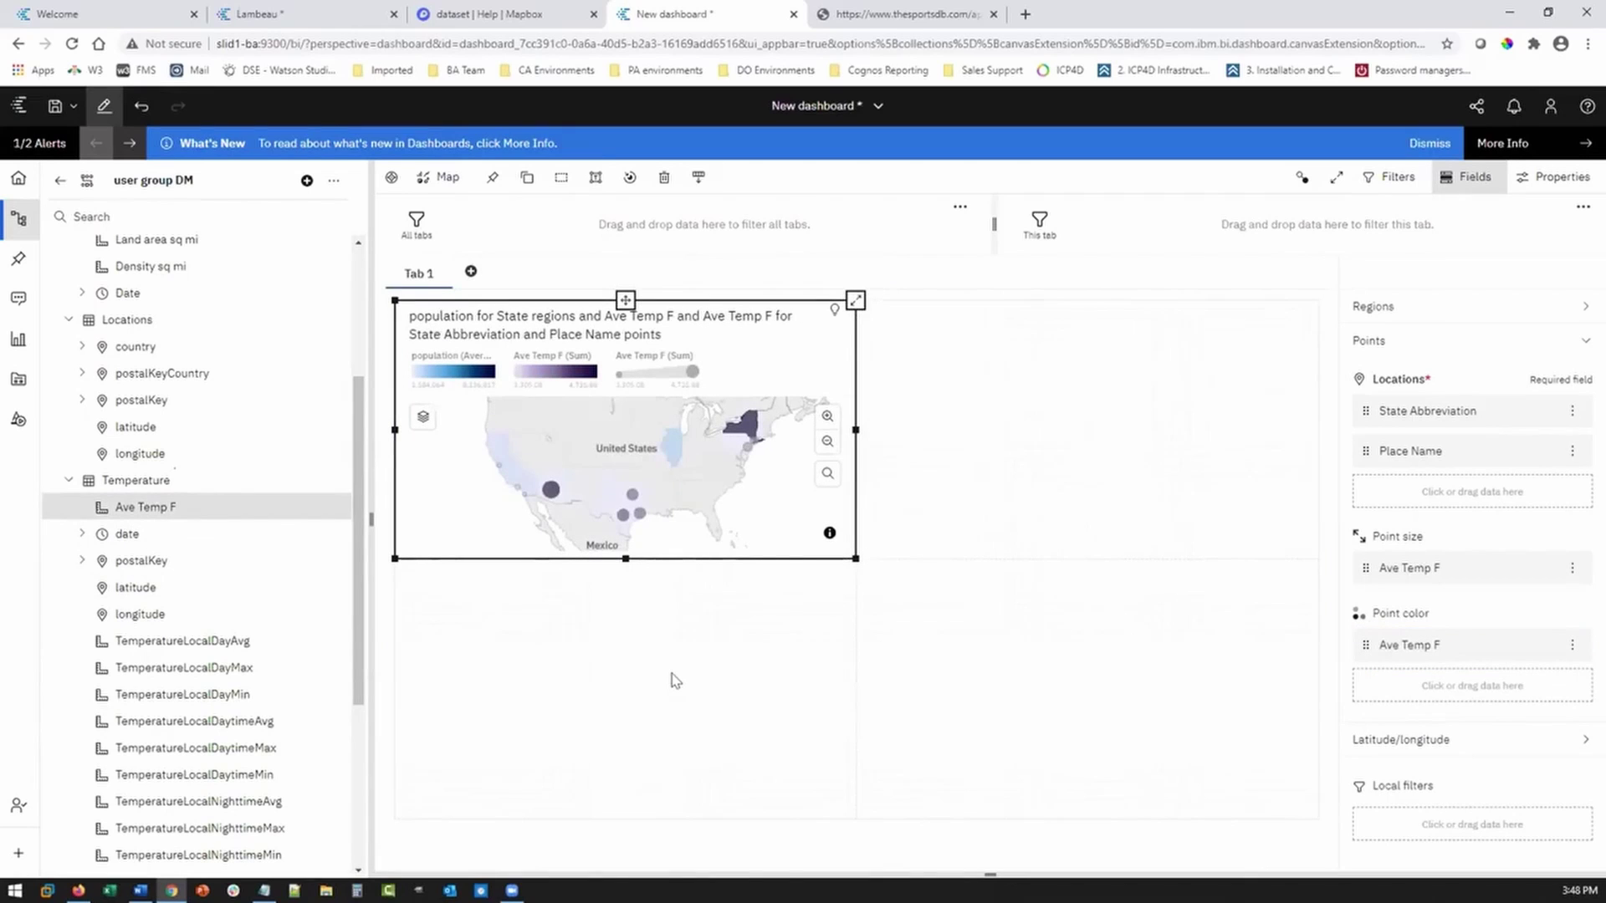
# Stretch the map downward over the lower panel and bring the southwestern states into close view
pyautogui.moveTo(625, 557); pyautogui.dragTo(625, 789)
pyautogui.scroll(2, 520, 579)
pyautogui.moveTo(521, 580); pyautogui.dragTo(578, 616)
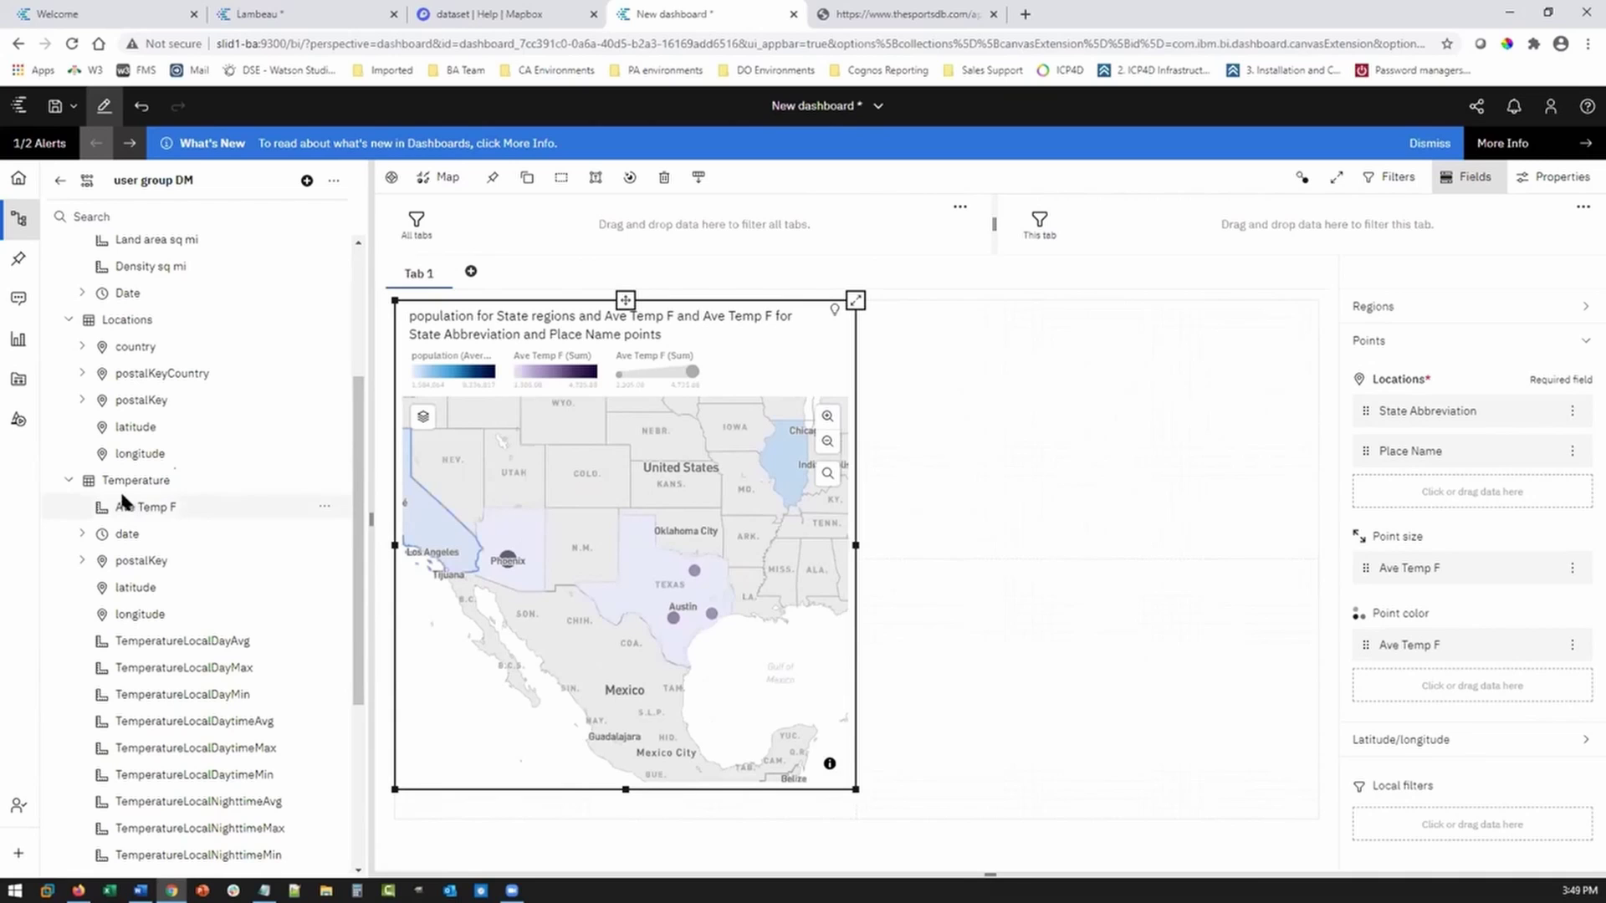
# Add a table beside the map with the Date column from top 10 cities and stretch it to the map's height
pyautogui.click(16, 342)
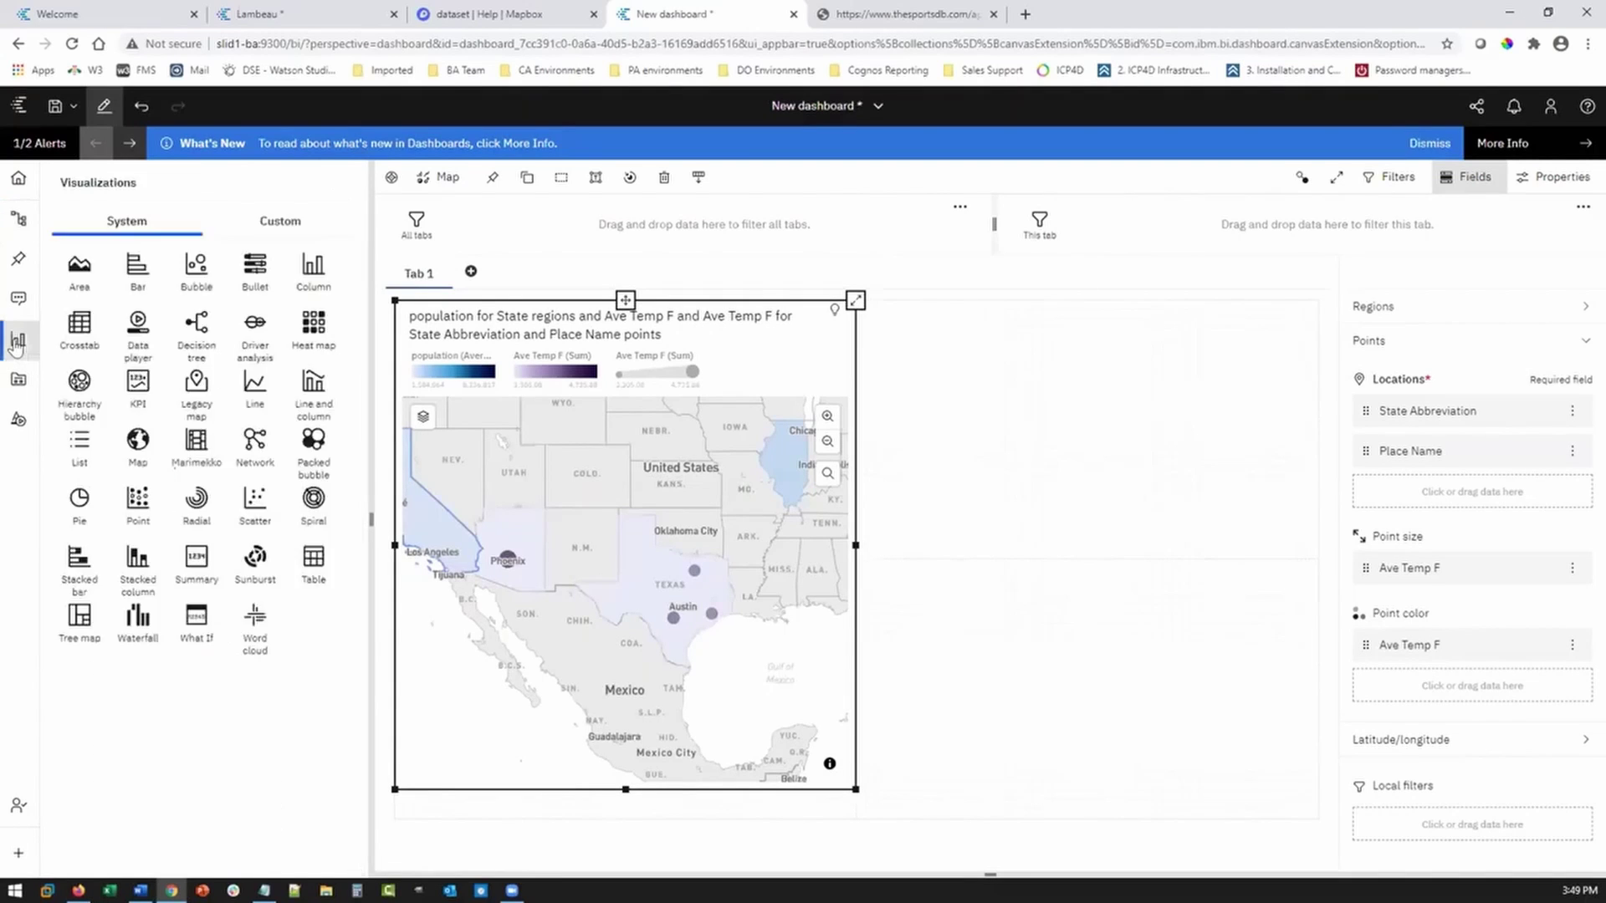
pyautogui.moveTo(1028, 430); pyautogui.dragTo(1089, 429)
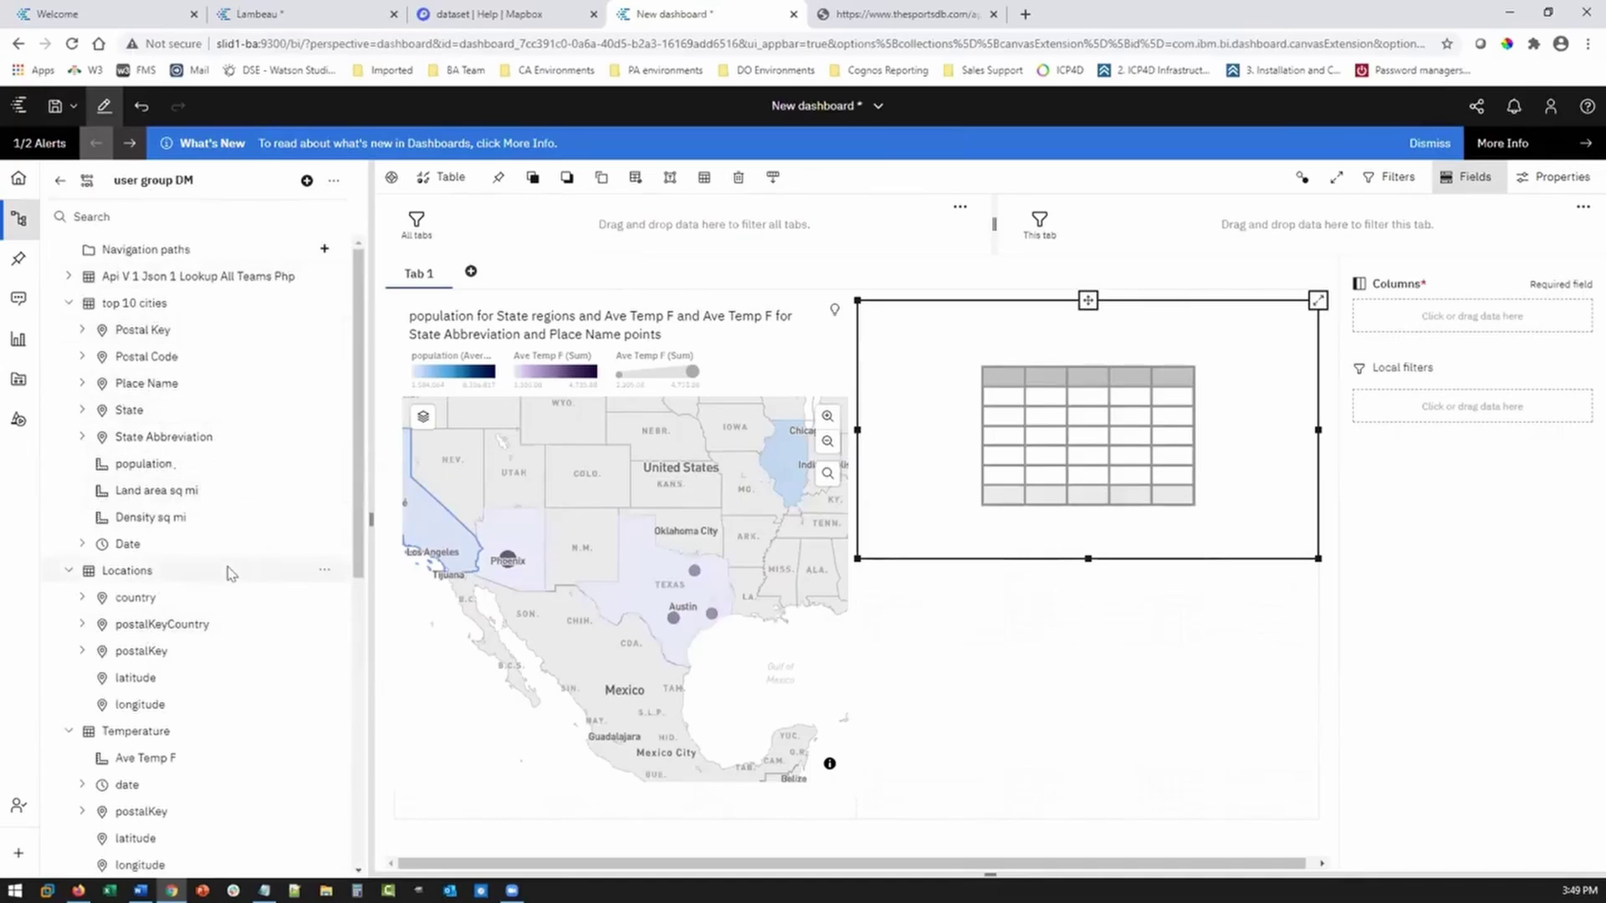
pyautogui.moveTo(129, 546); pyautogui.dragTo(1358, 317)
pyautogui.moveTo(1091, 600); pyautogui.dragTo(1075, 789)
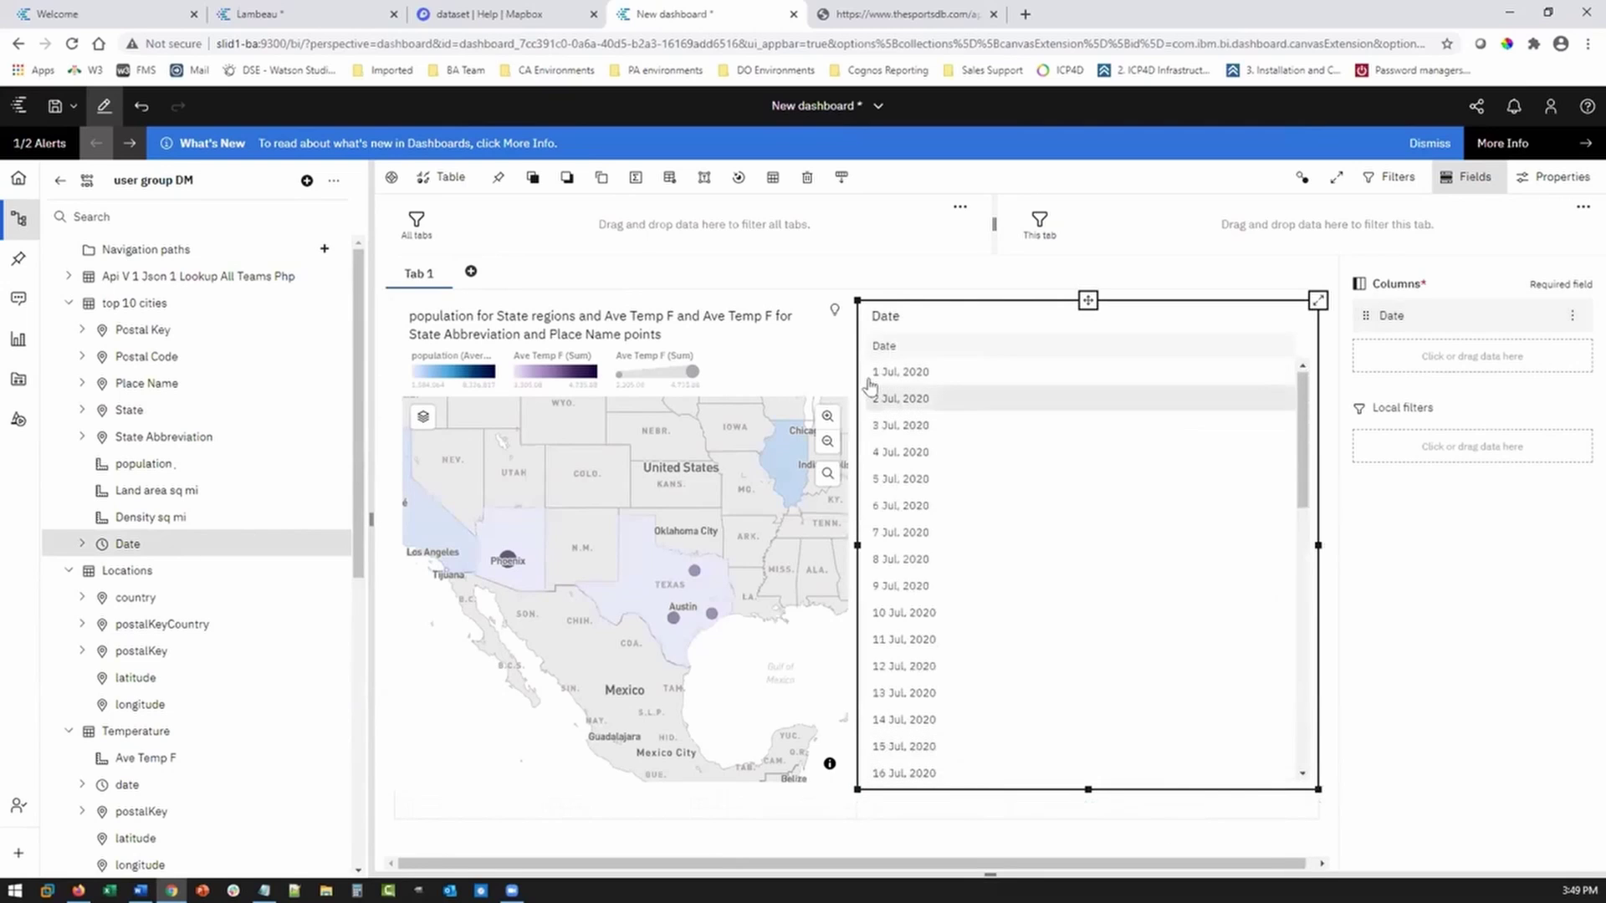
pyautogui.moveTo(1303, 443); pyautogui.dragTo(1313, 502)
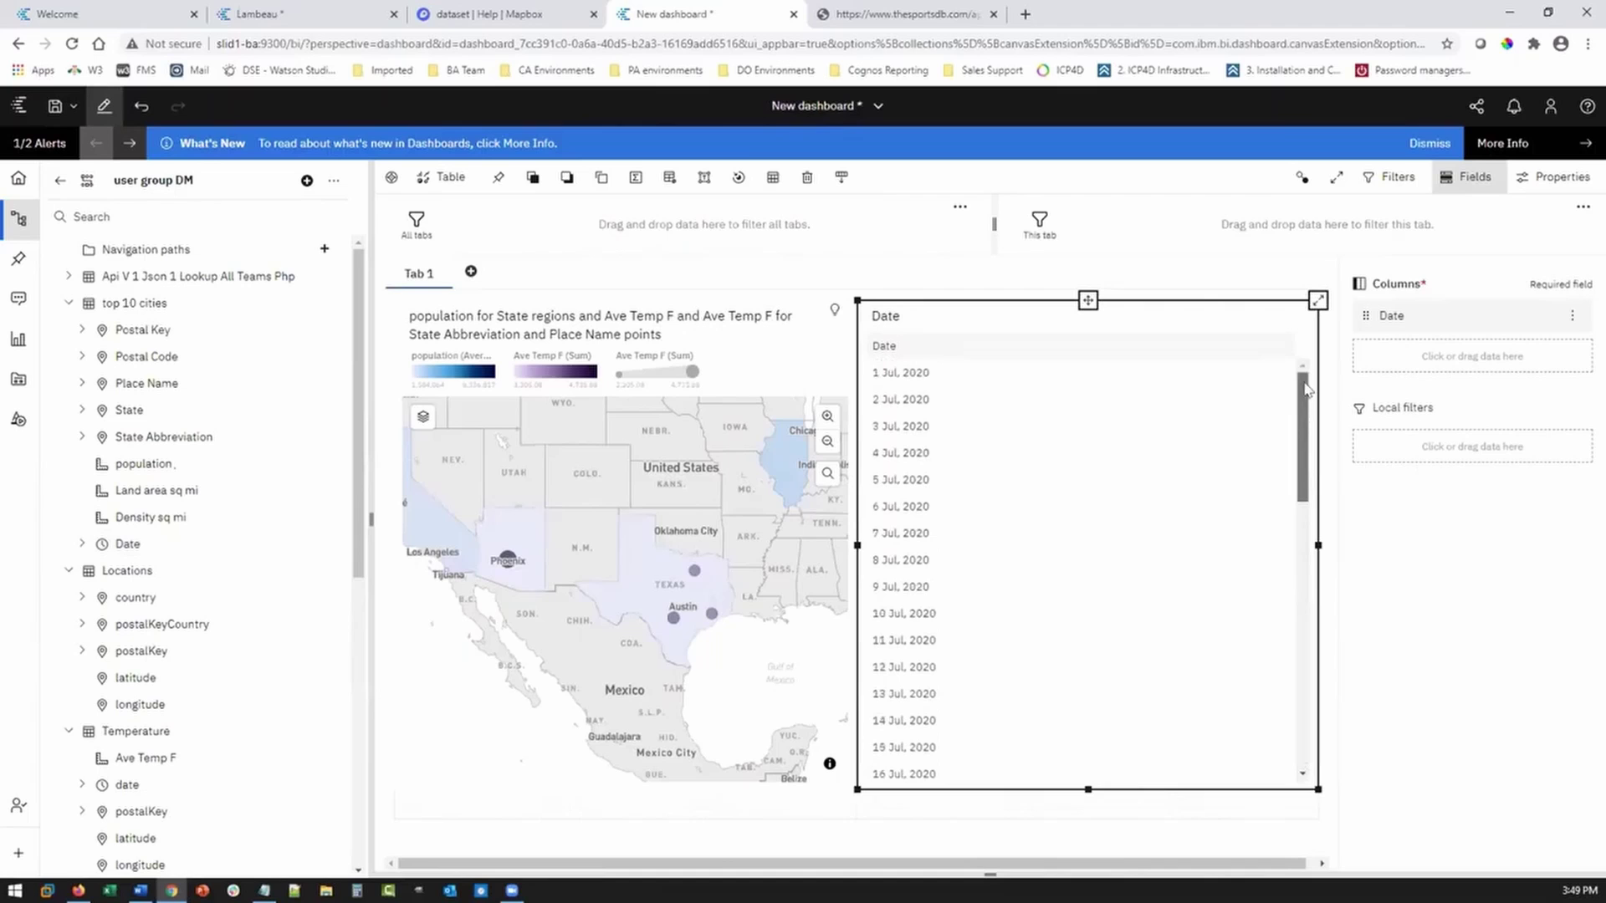
# Filter the map to 1 Jul, 2020 through the date table and inspect the average temperatures of Phoenix, Dallas and Yonkers
pyautogui.moveTo(791, 640); pyautogui.dragTo(863, 631)
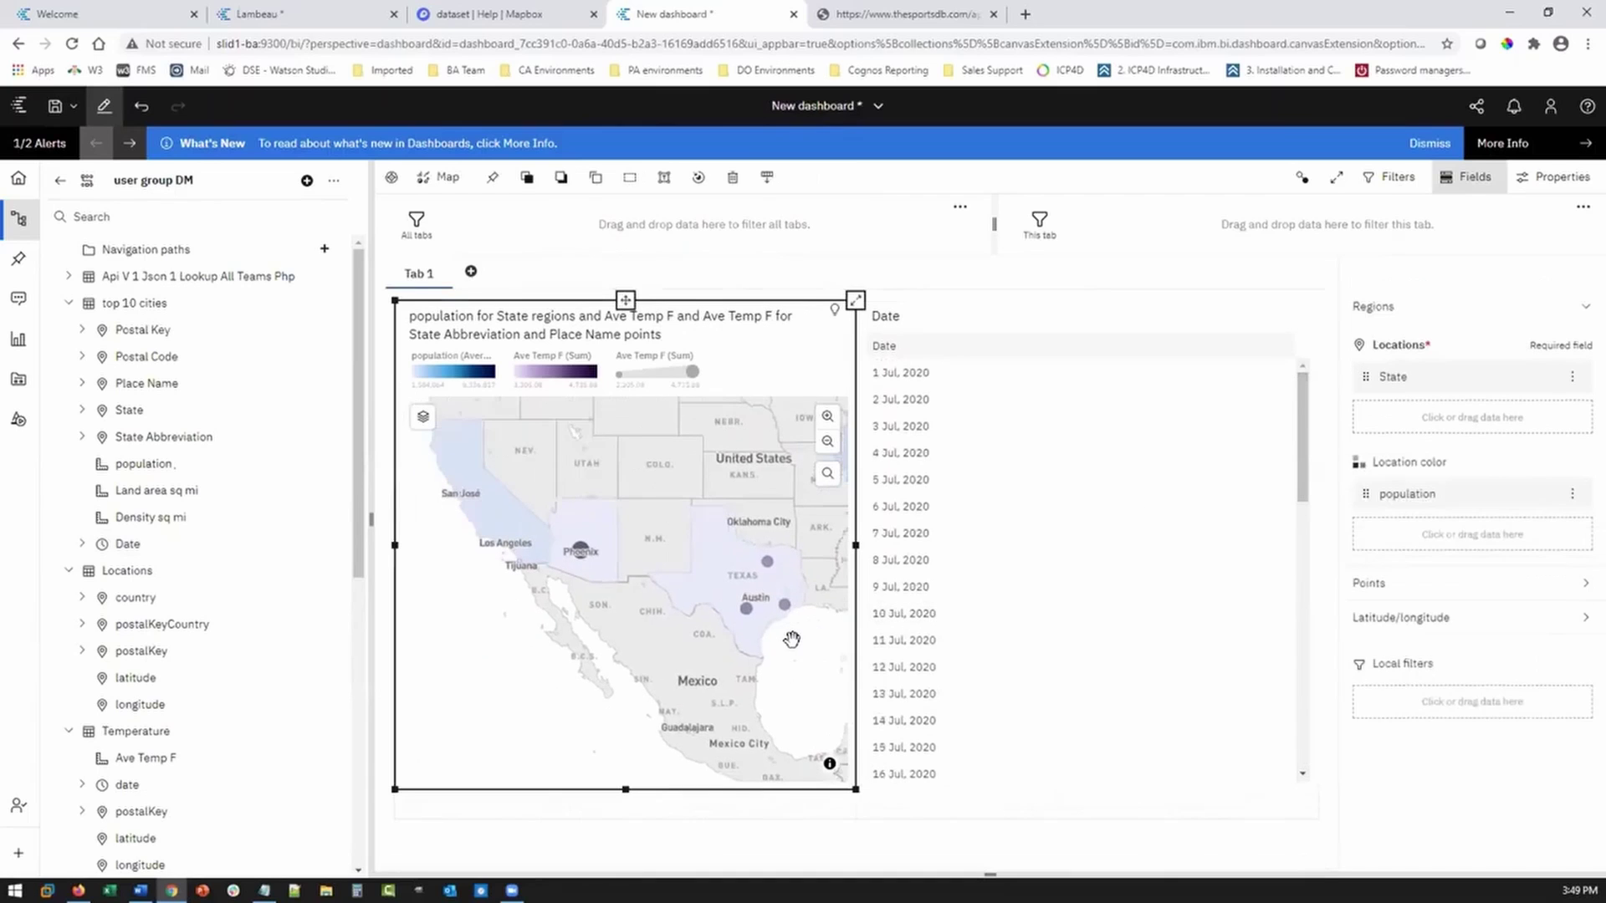
pyautogui.click(903, 370)
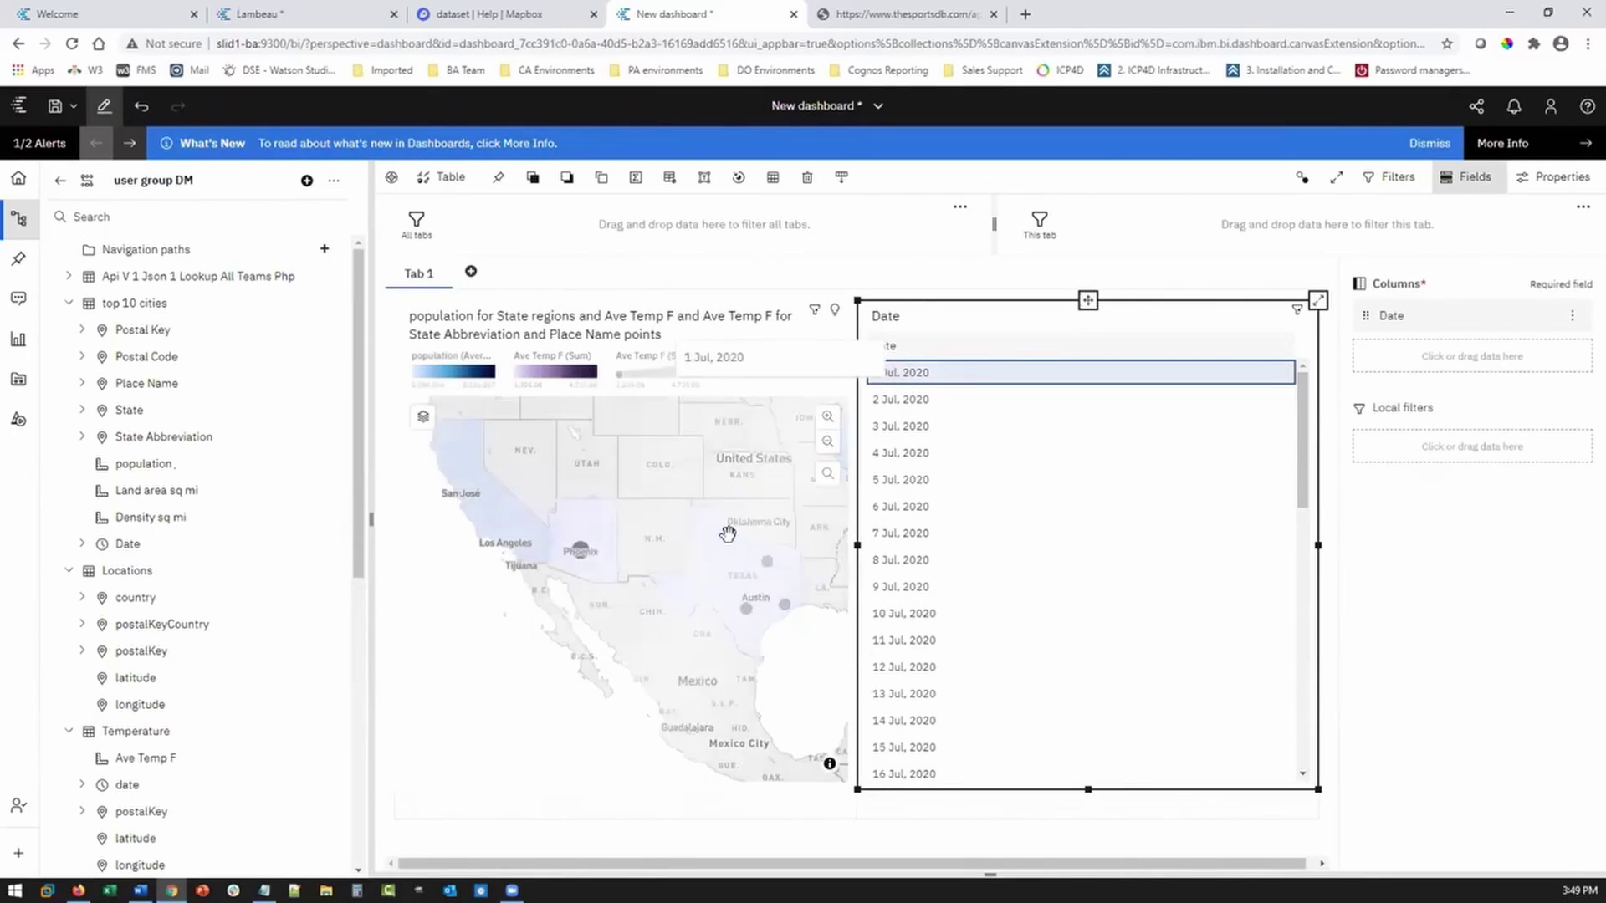
pyautogui.moveTo(511, 604)
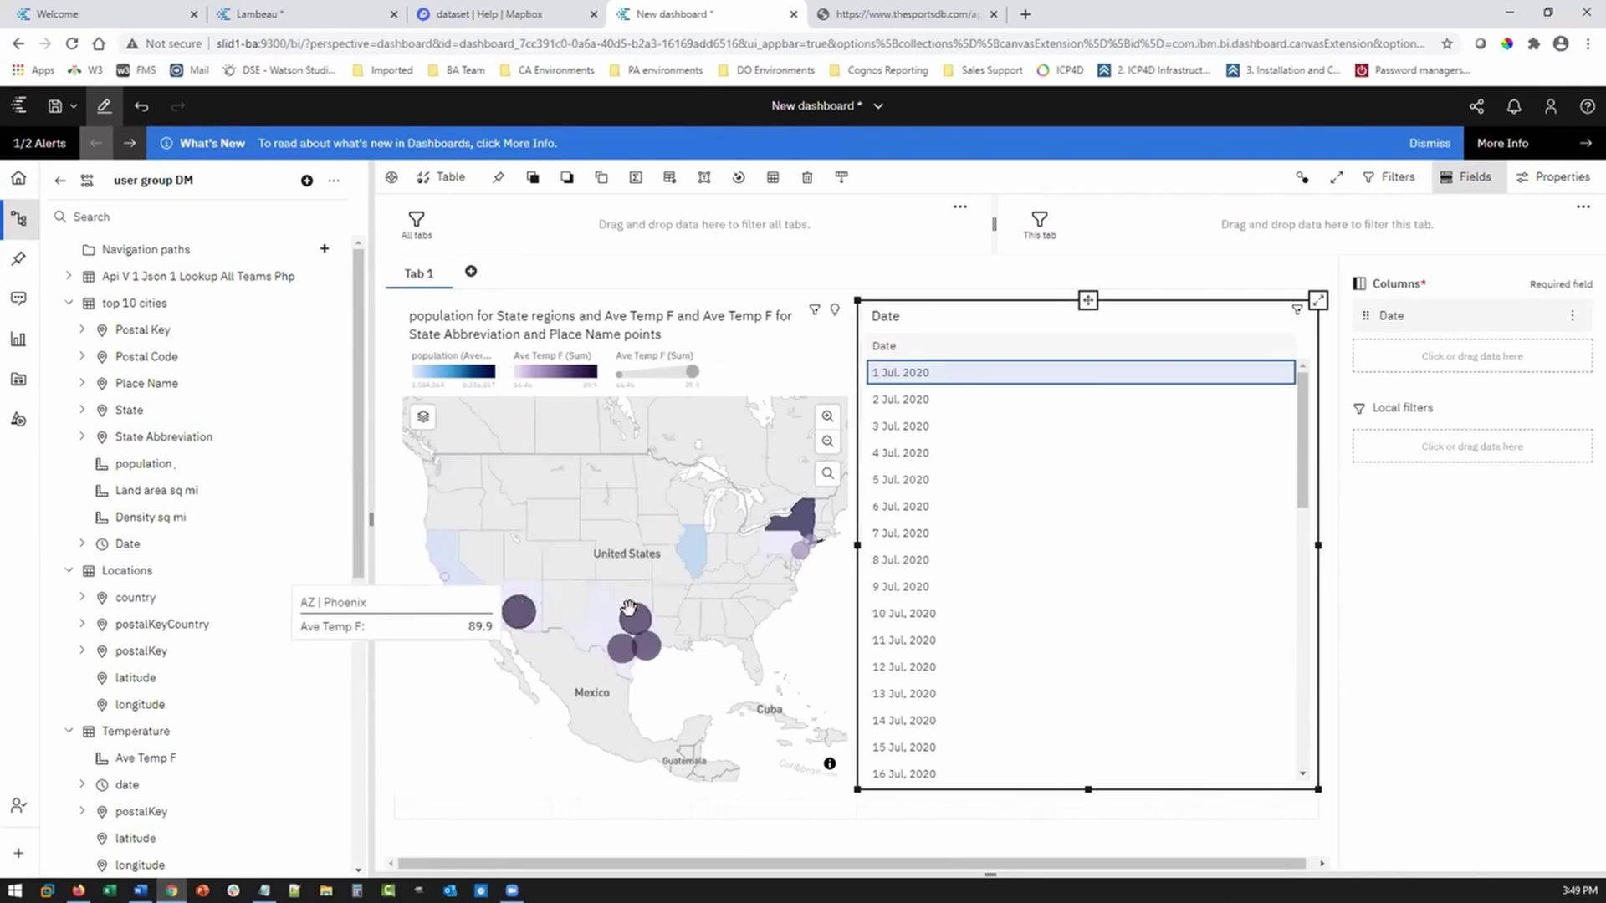
pyautogui.moveTo(629, 605)
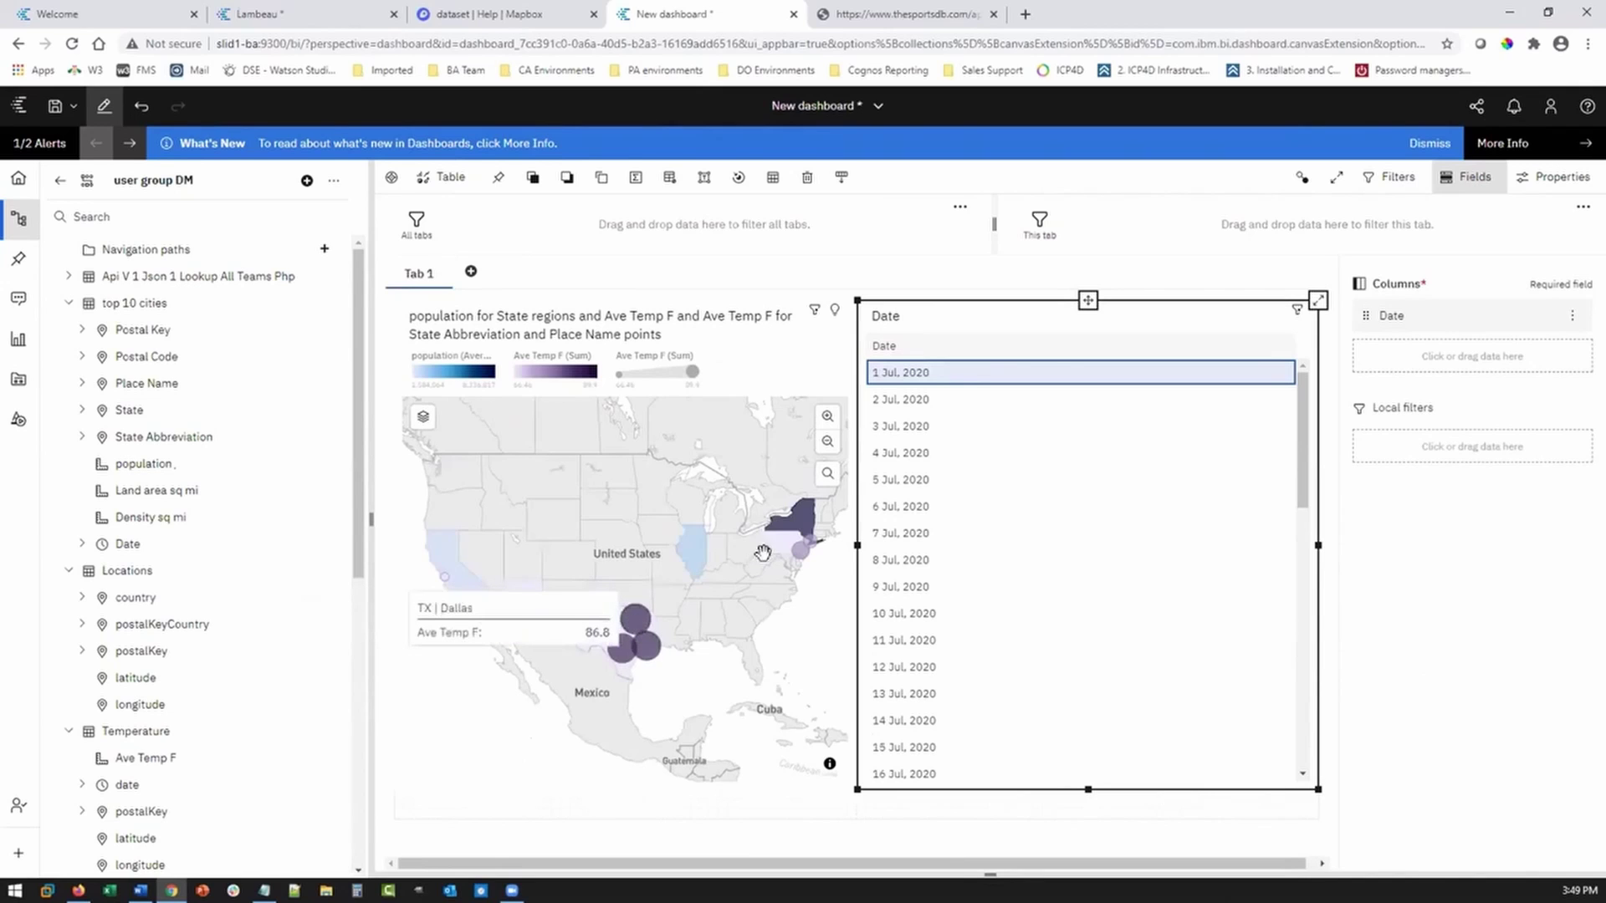
pyautogui.scroll(3, 806, 600)
pyautogui.click(753, 685)
pyautogui.scroll(4, 752, 681)
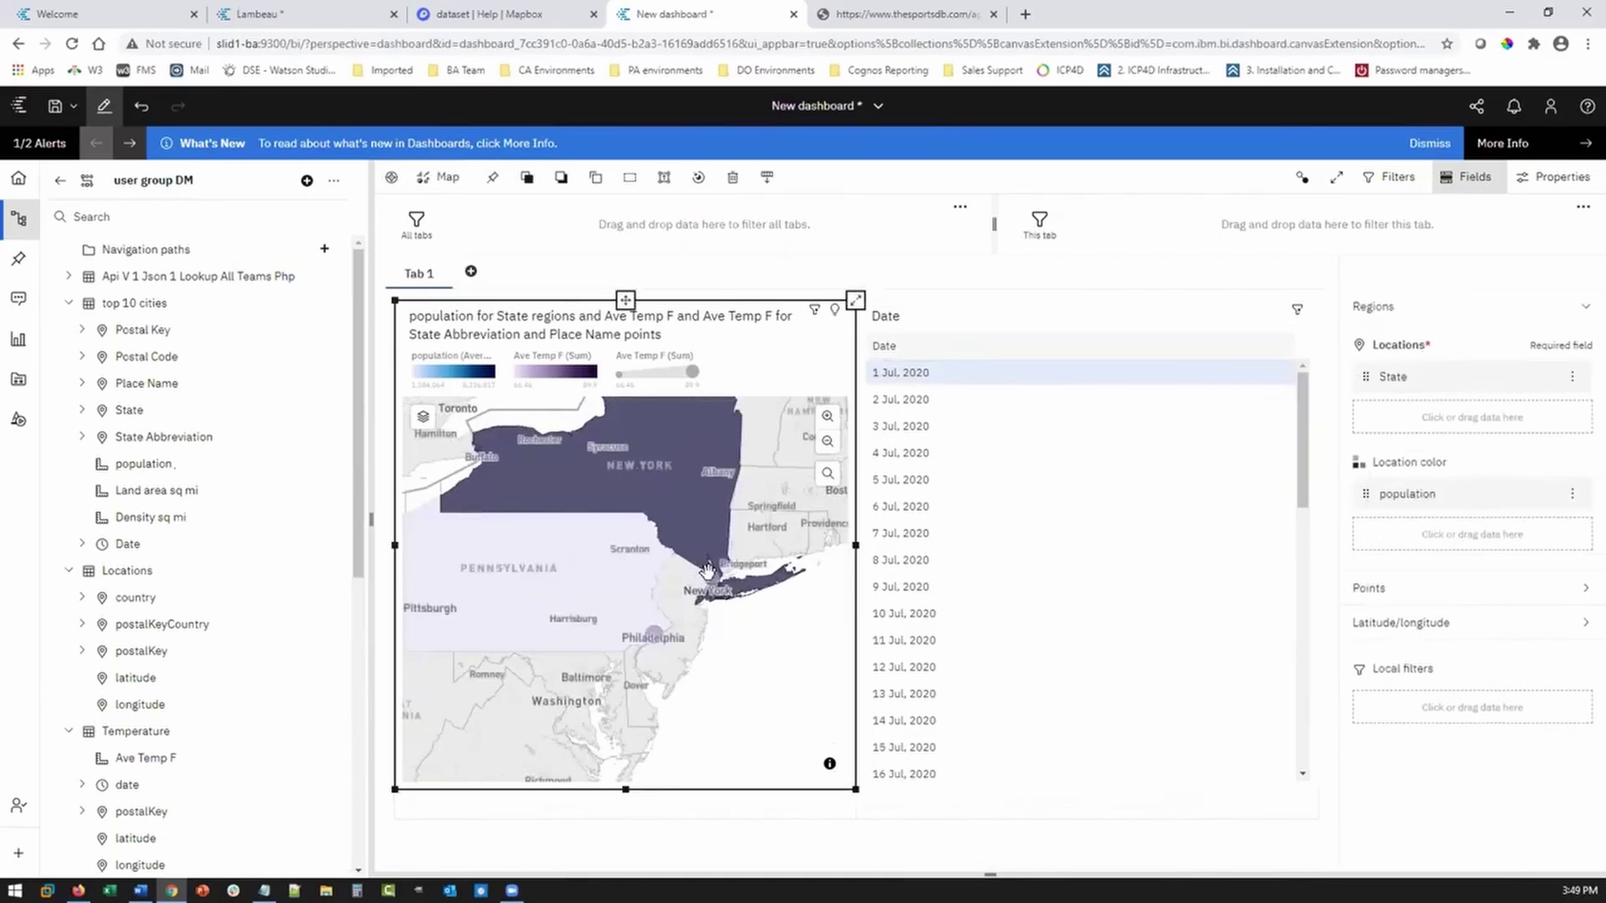
pyautogui.moveTo(707, 571)
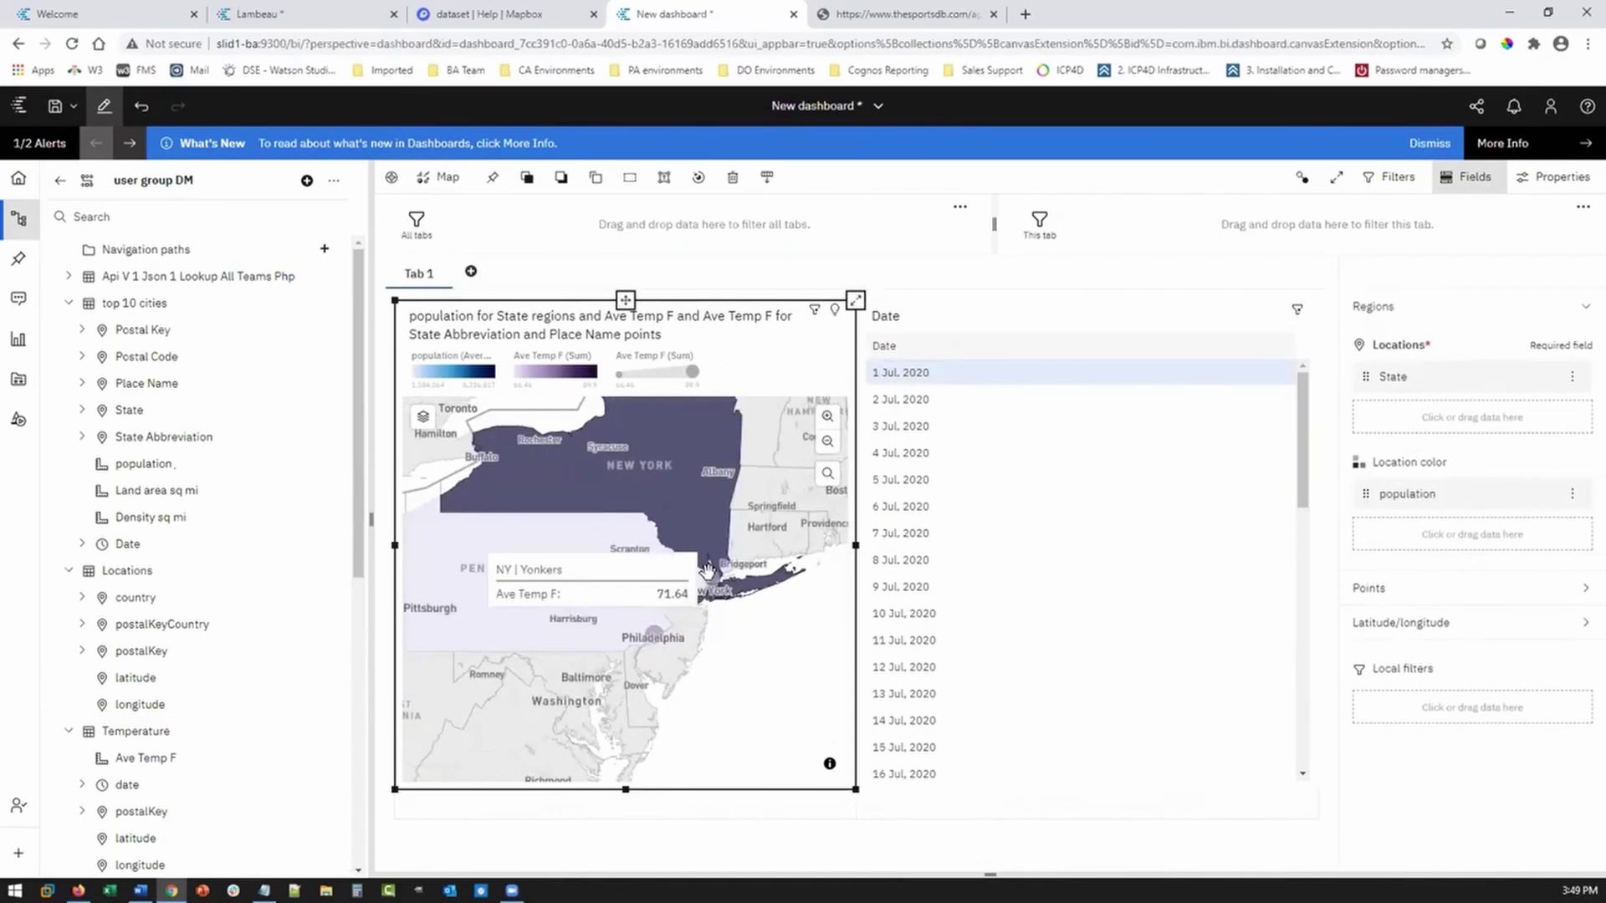
# Filter the map to 16 Aug, 2020 through the date table and inspect the average temperatures of Phoenix and Dallas
pyautogui.scroll(-5, 1030, 575)
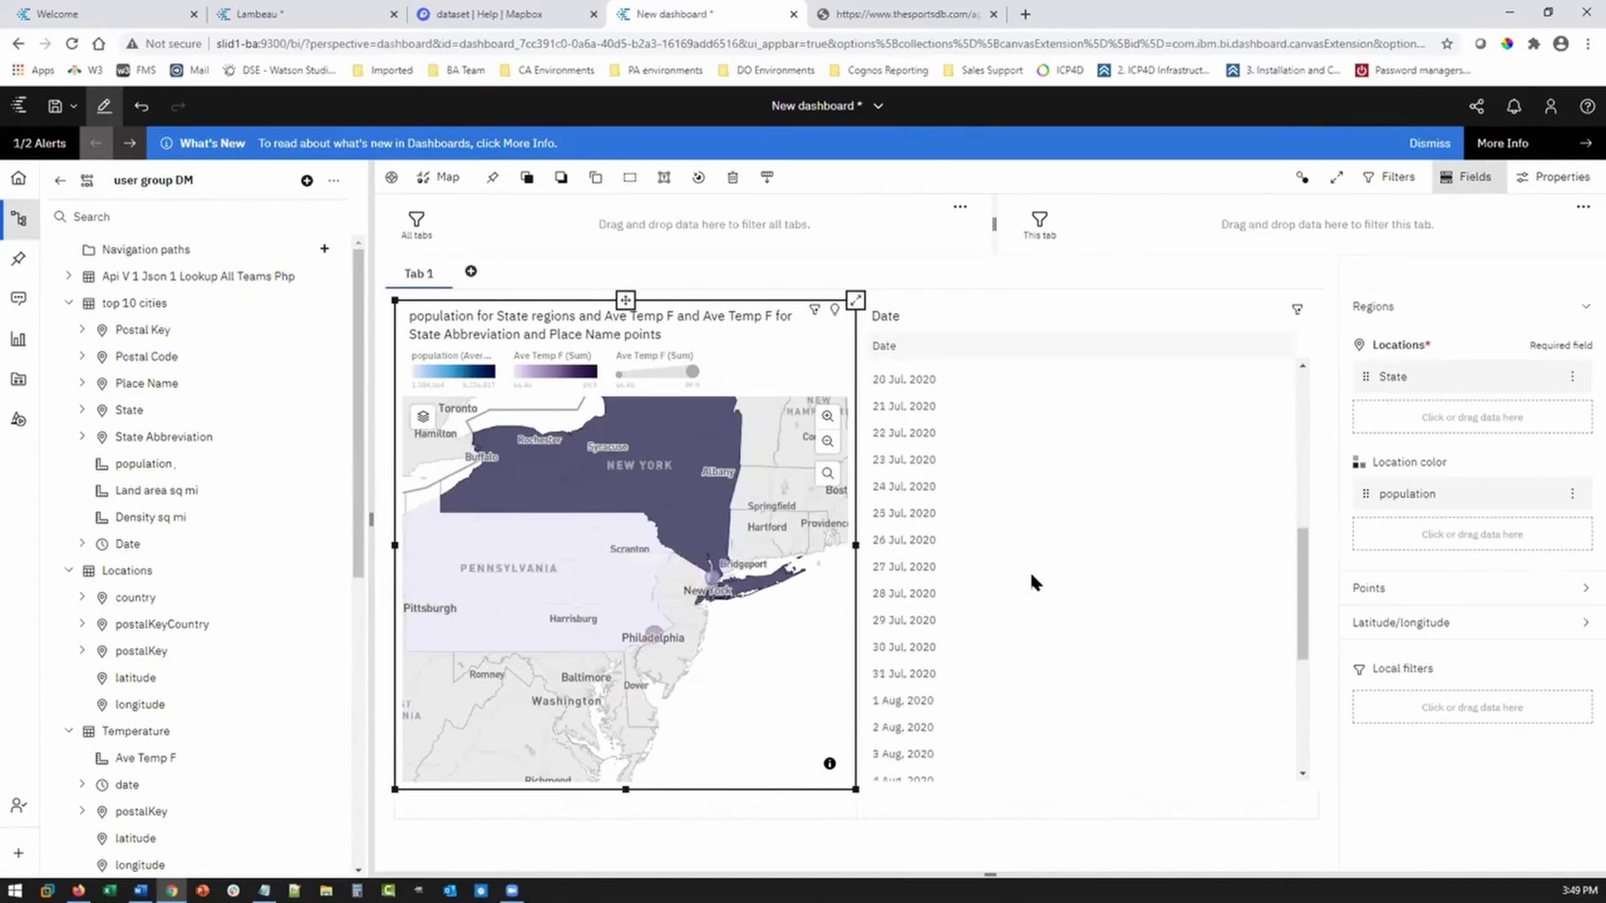
pyautogui.scroll(-3, 1033, 575)
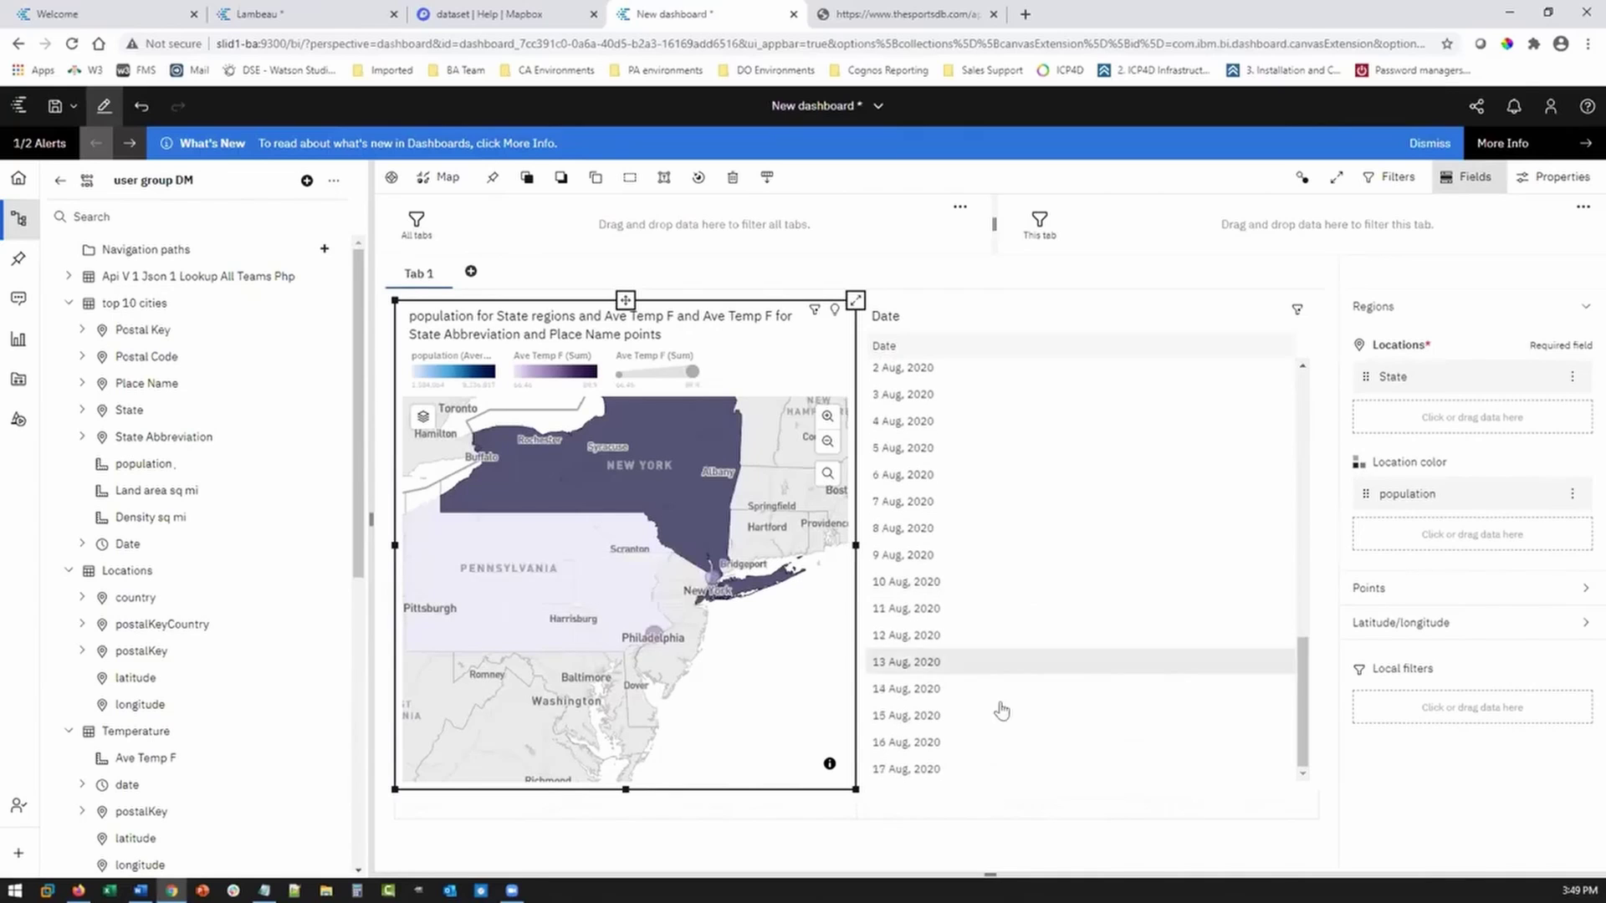
pyautogui.click(910, 743)
pyautogui.scroll(-5, 732, 735)
pyautogui.click(512, 669)
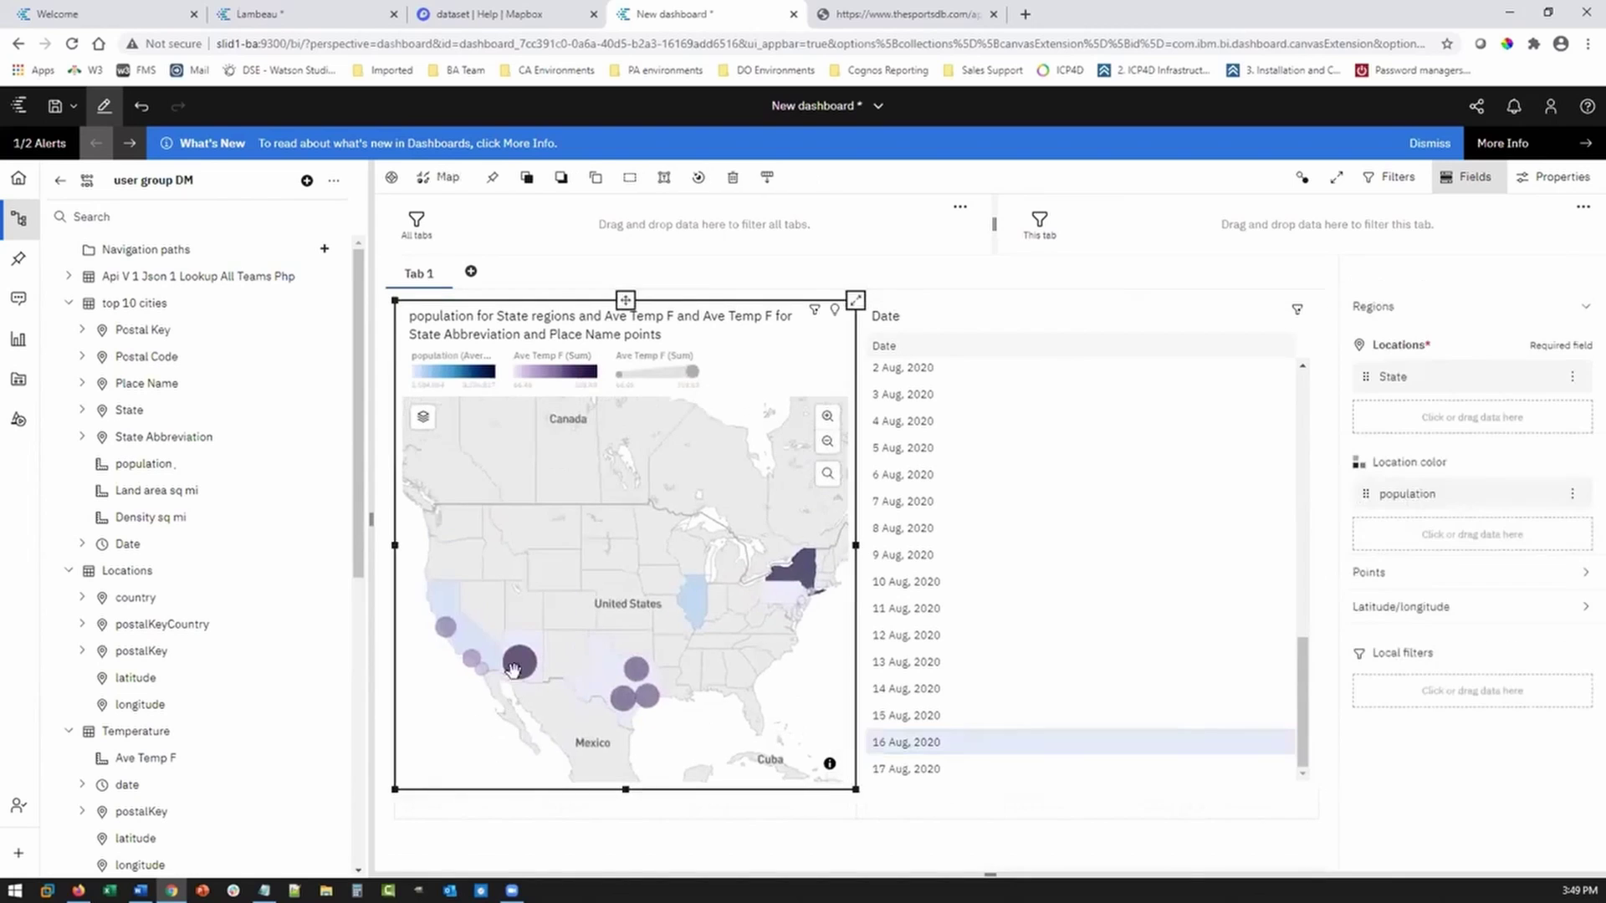
pyautogui.moveTo(512, 658)
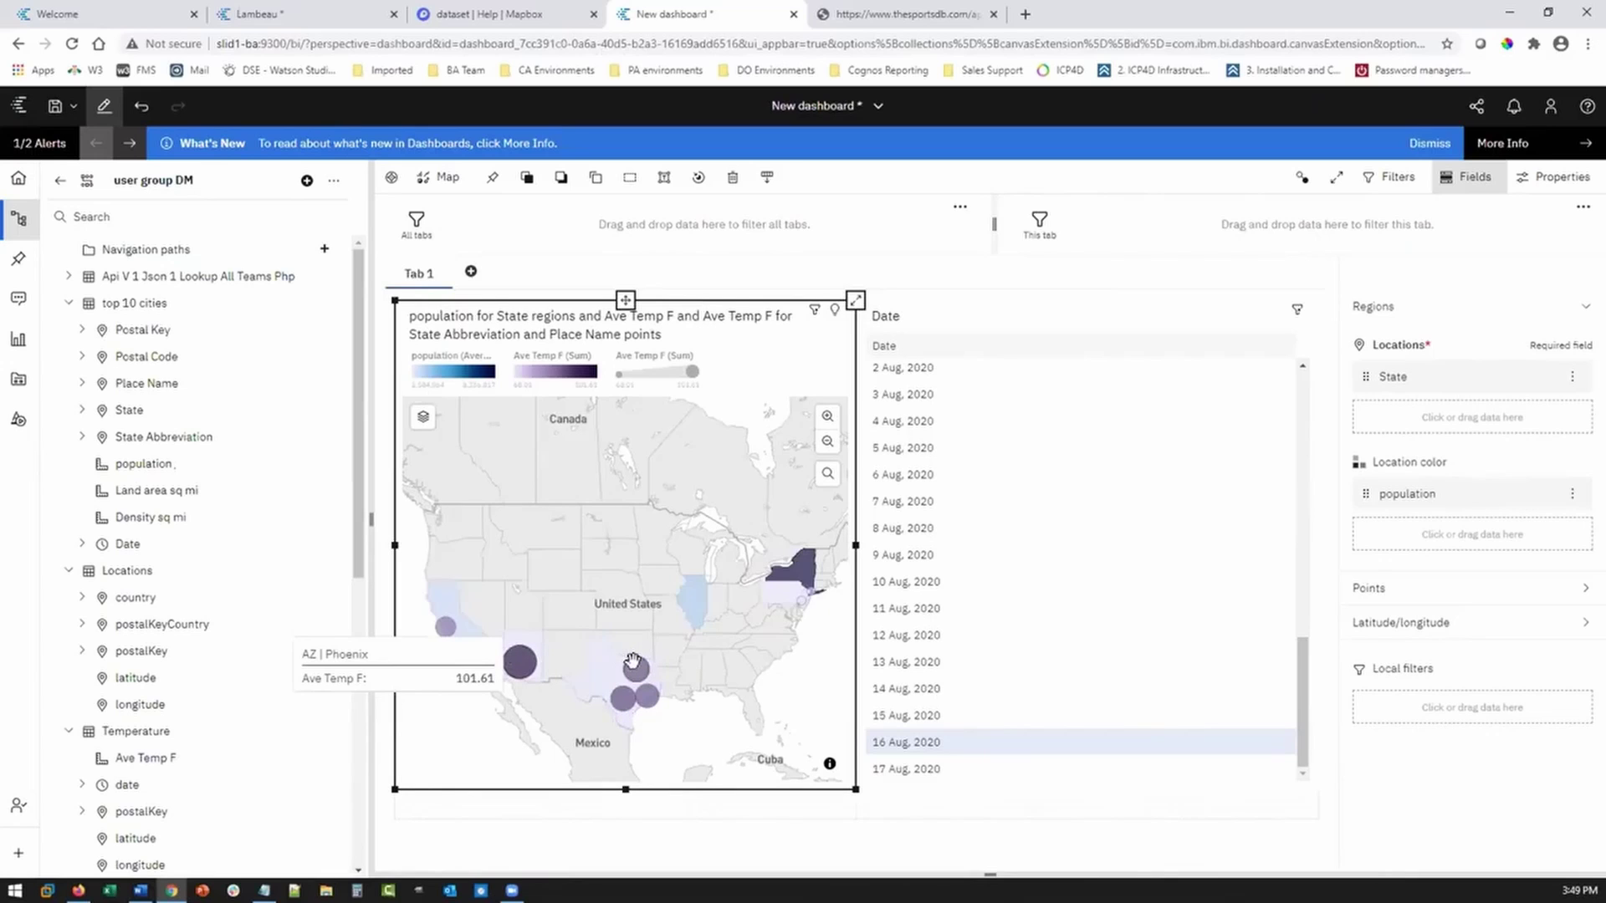
pyautogui.moveTo(633, 663)
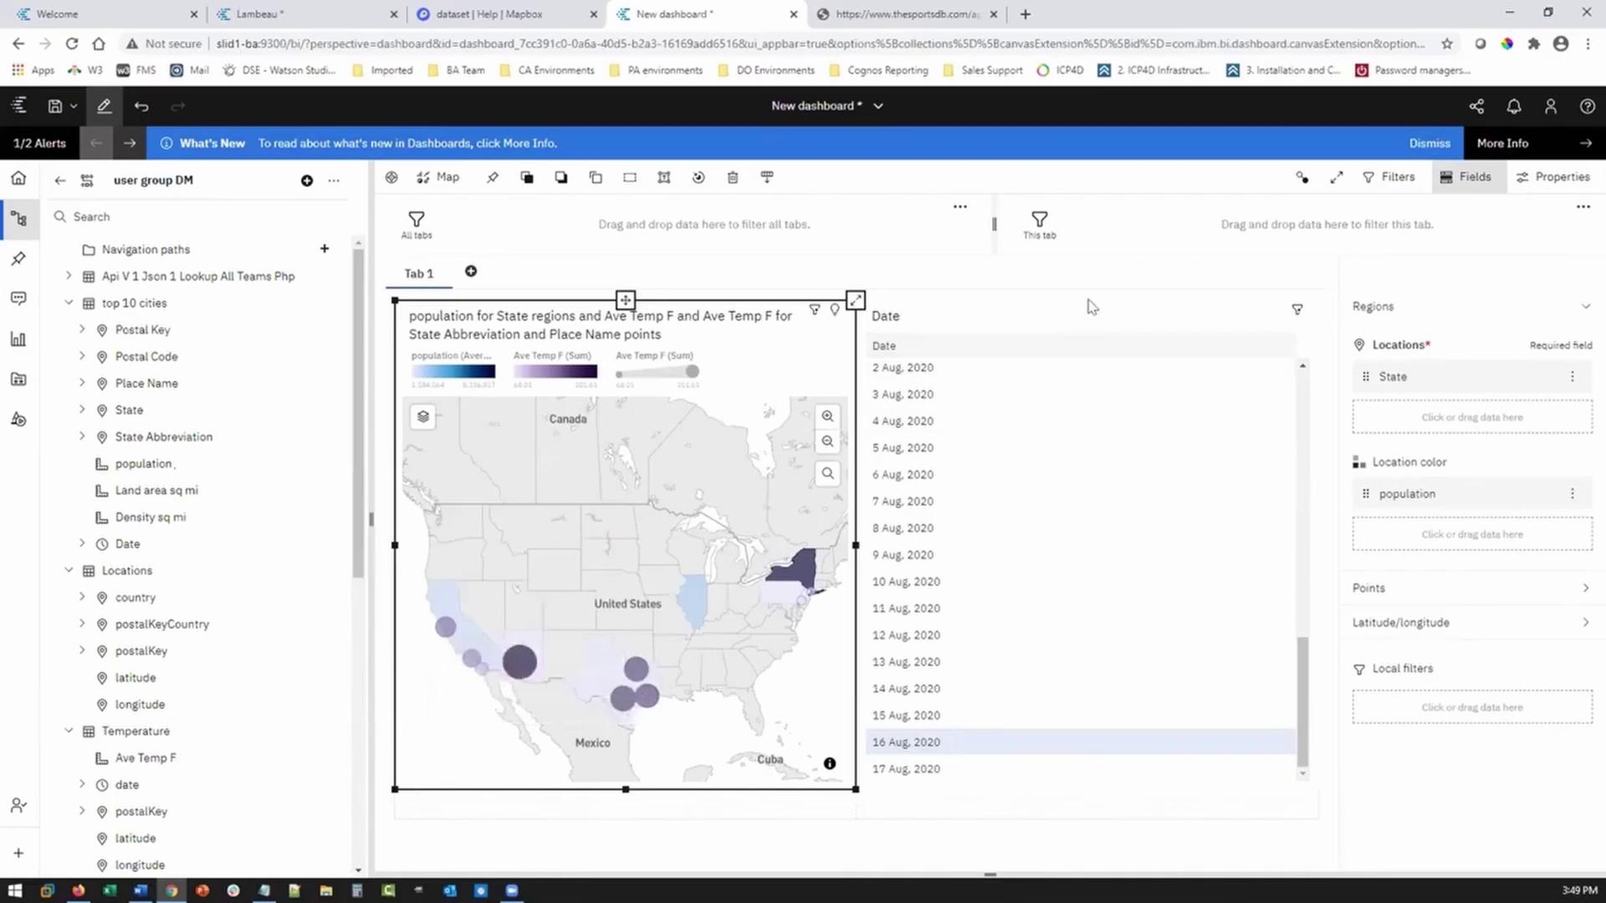
# Reduce the date table to the lower half of its area, freeing the space above it
pyautogui.click(1117, 304)
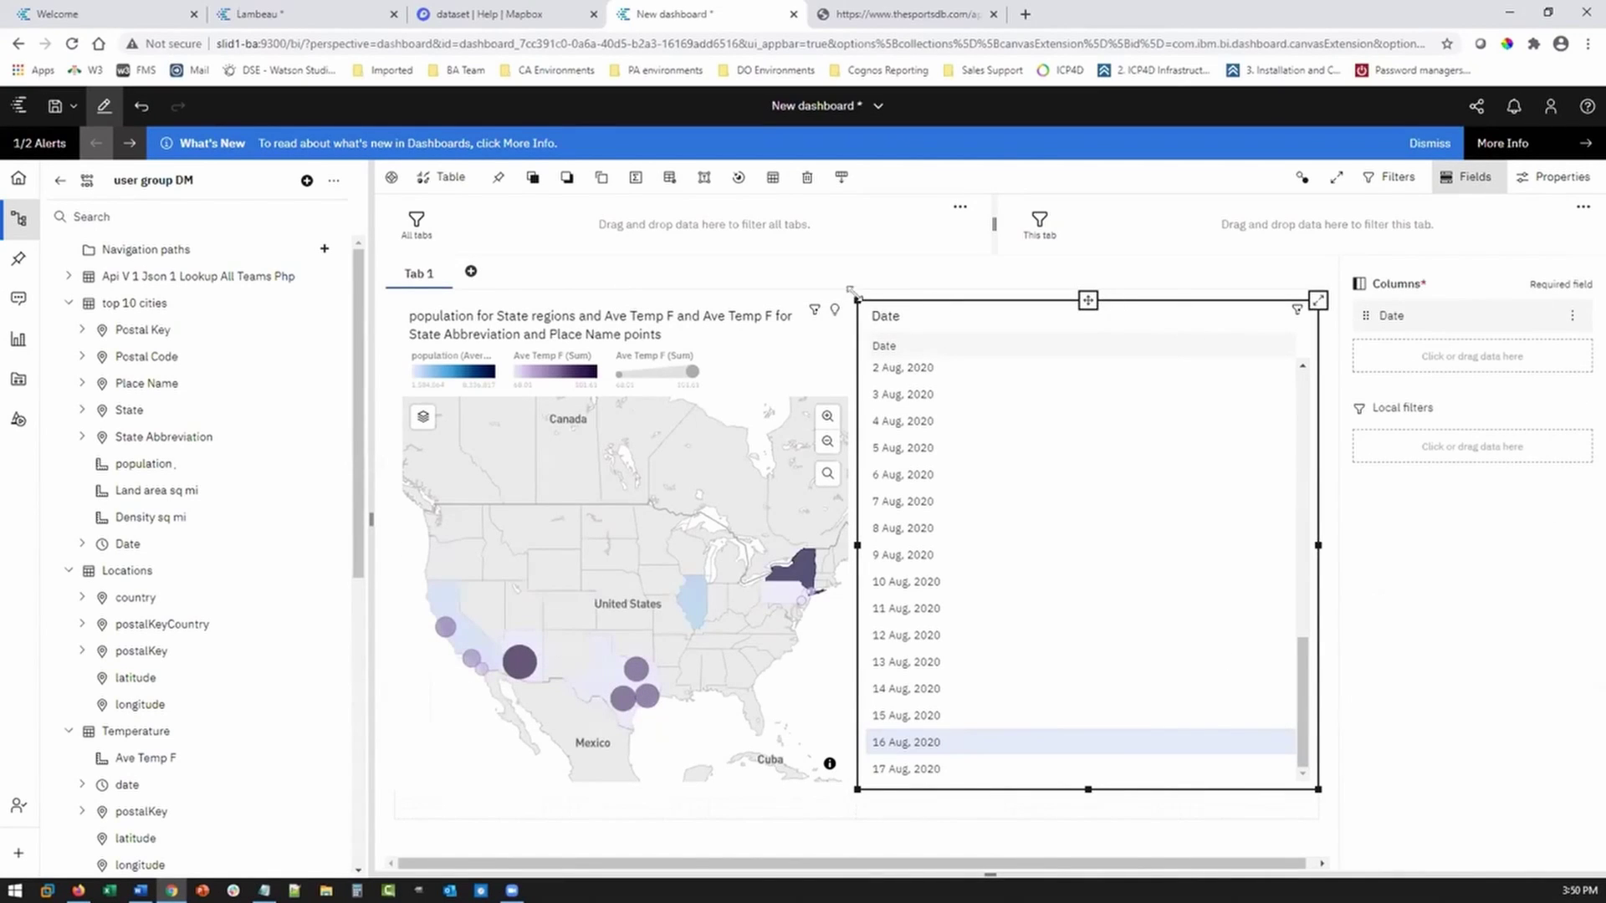
pyautogui.moveTo(1087, 295); pyautogui.dragTo(1100, 677)
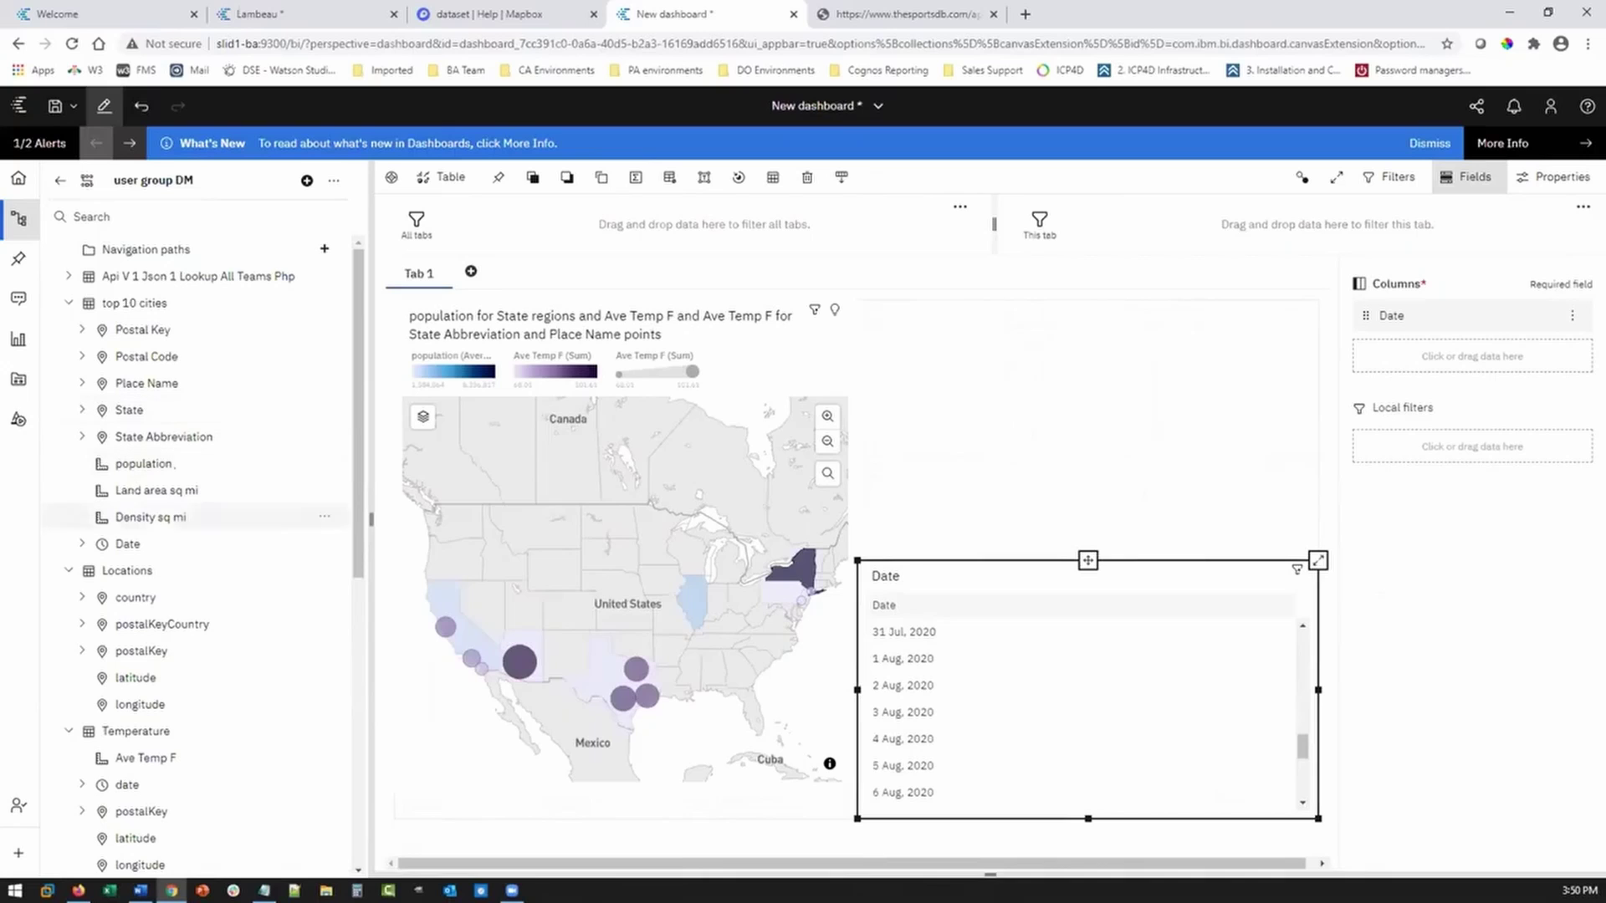
# Collapse the top 10 cities, Temperature and Locations tables and expand the fields of Api V 1 Json 1 Lookup All Teams Php
pyautogui.click(66, 303)
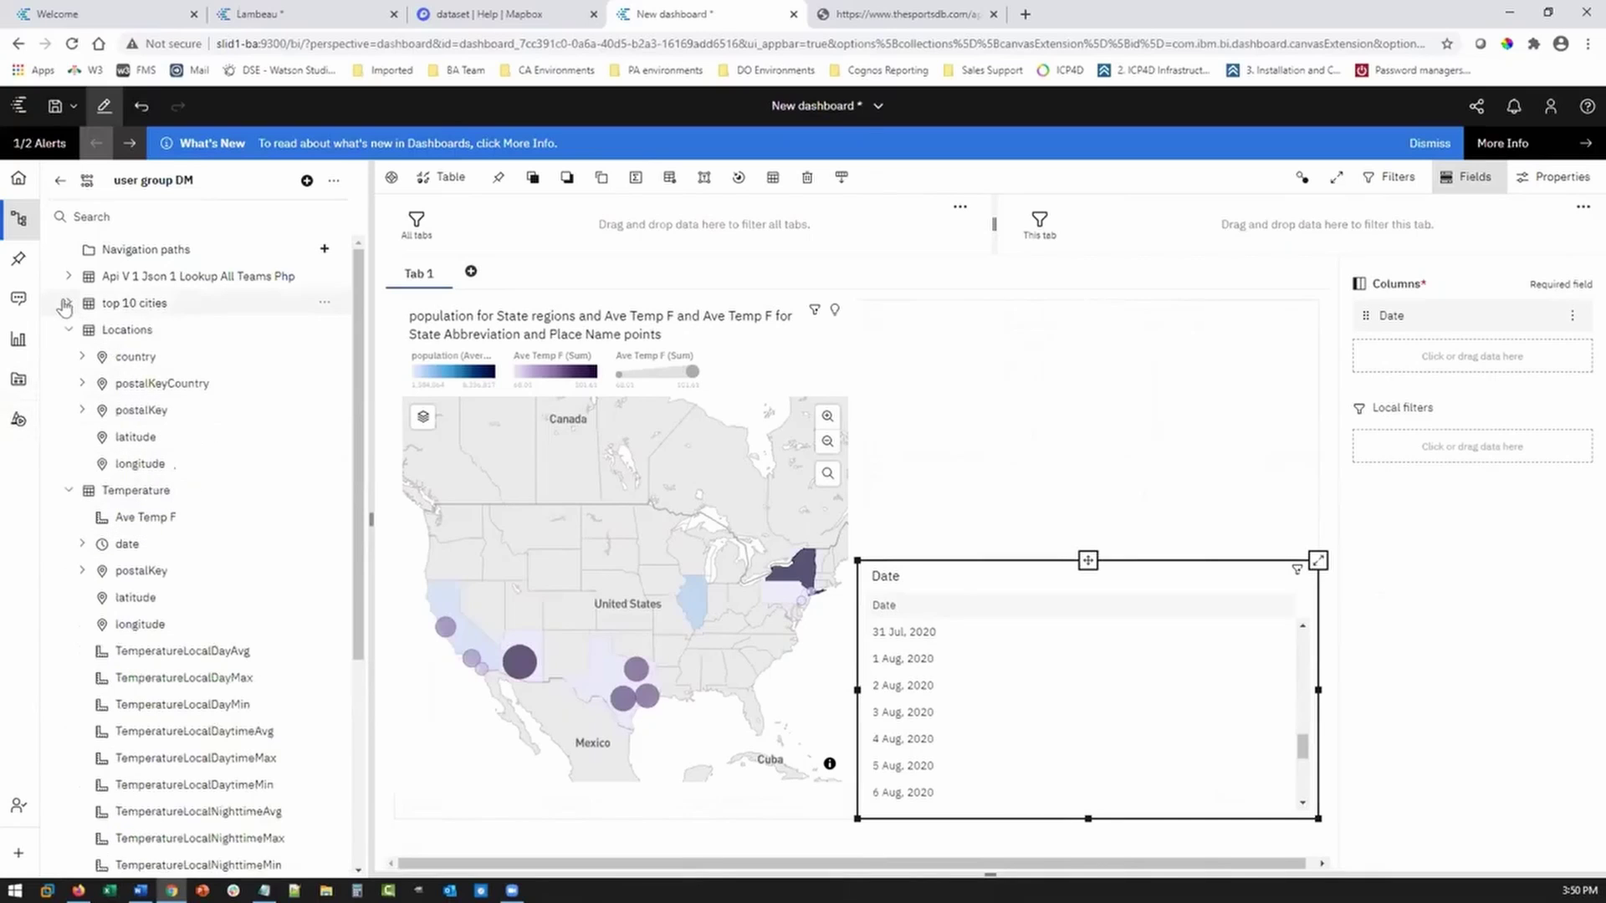
pyautogui.click(69, 490)
pyautogui.click(67, 331)
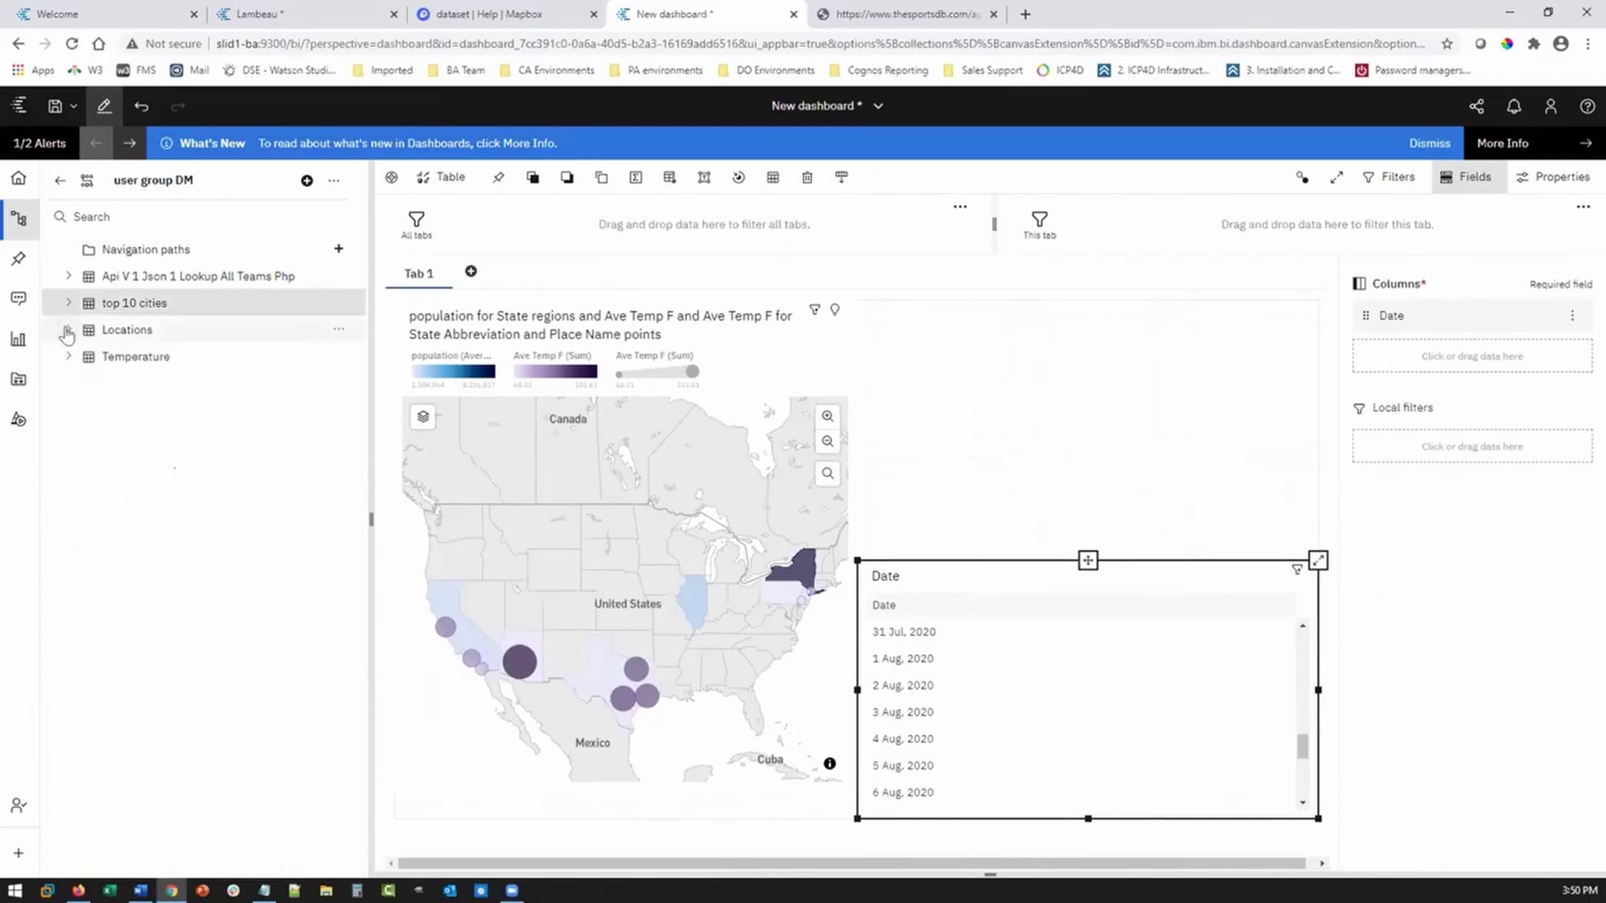
pyautogui.click(68, 276)
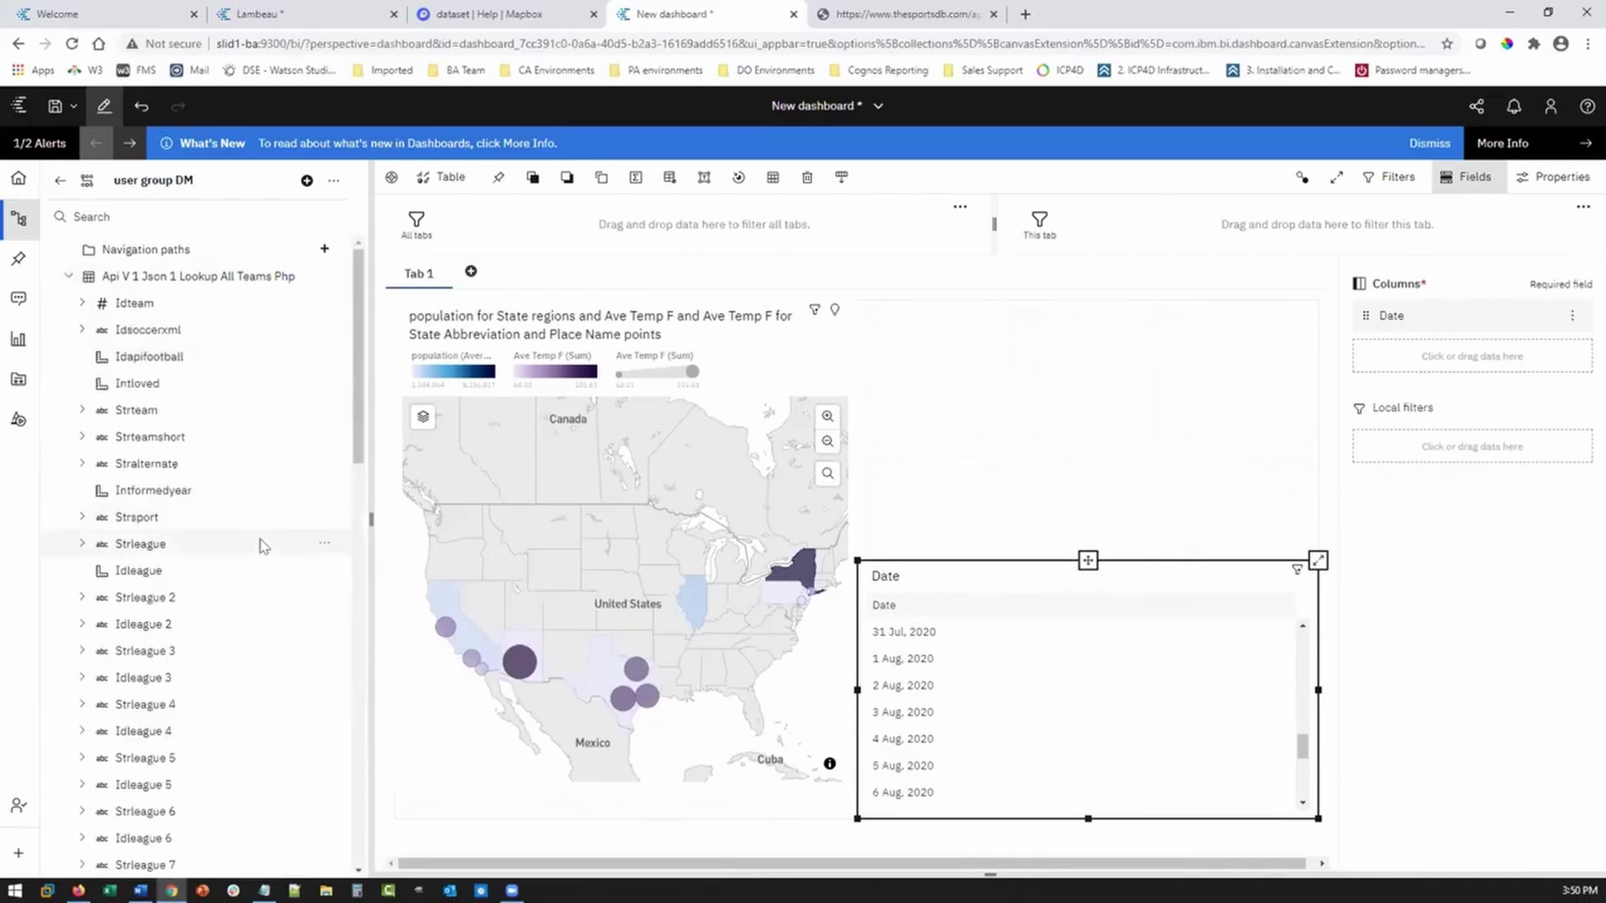
# Add a word cloud above the date table with Strstadiumlocation as the words and Intstadiumcapacity as the size
pyautogui.click(17, 340)
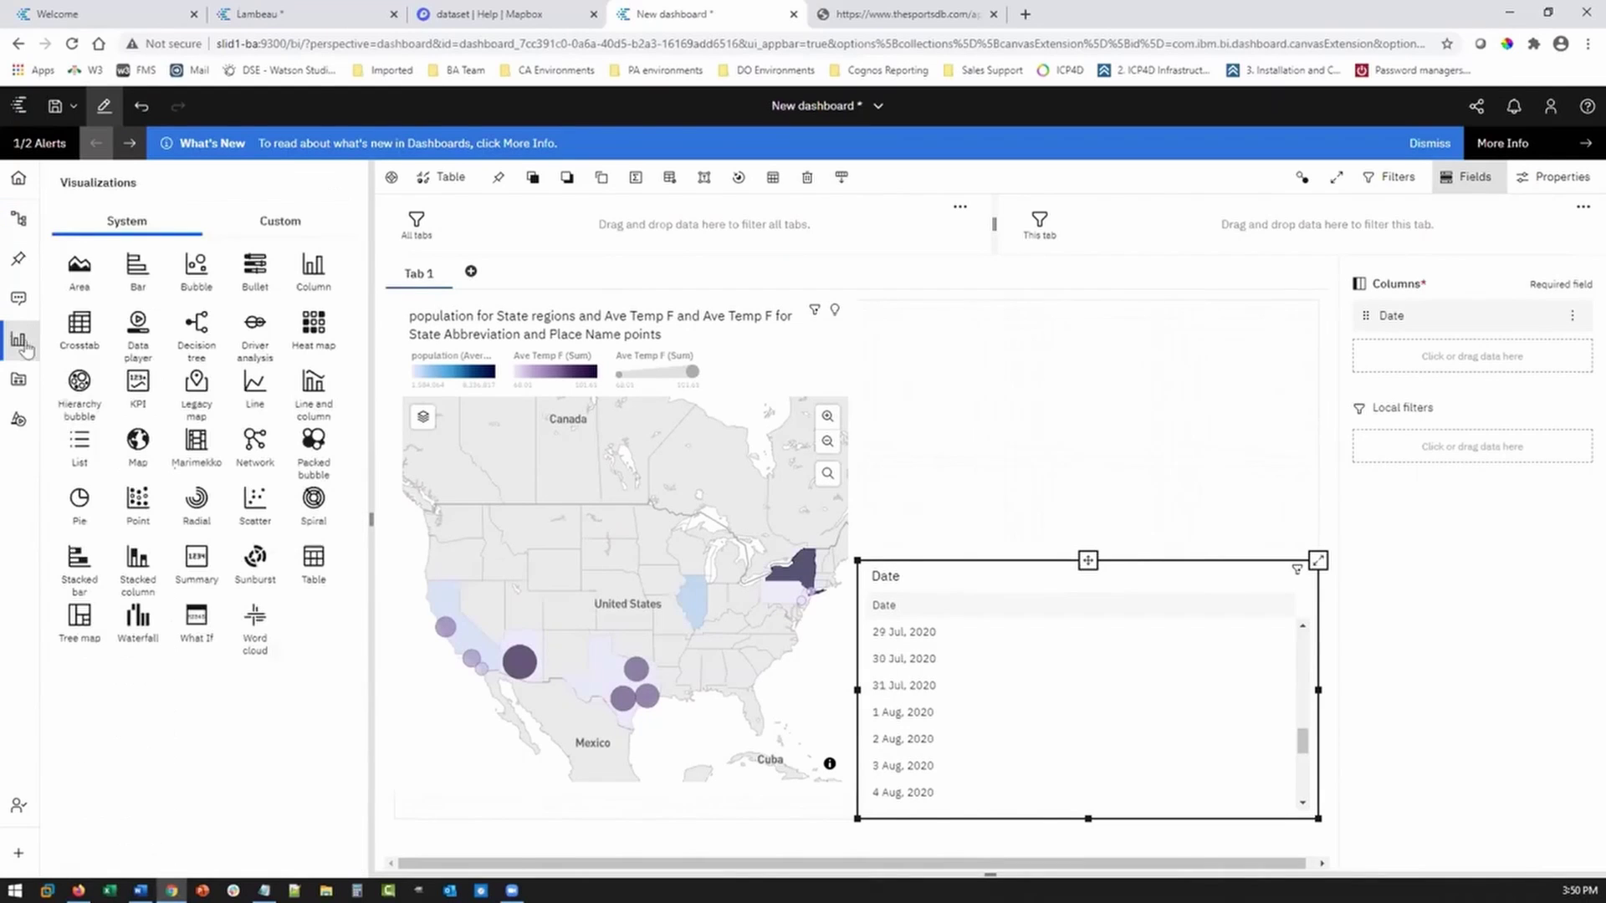
pyautogui.moveTo(251, 627); pyautogui.dragTo(1075, 428)
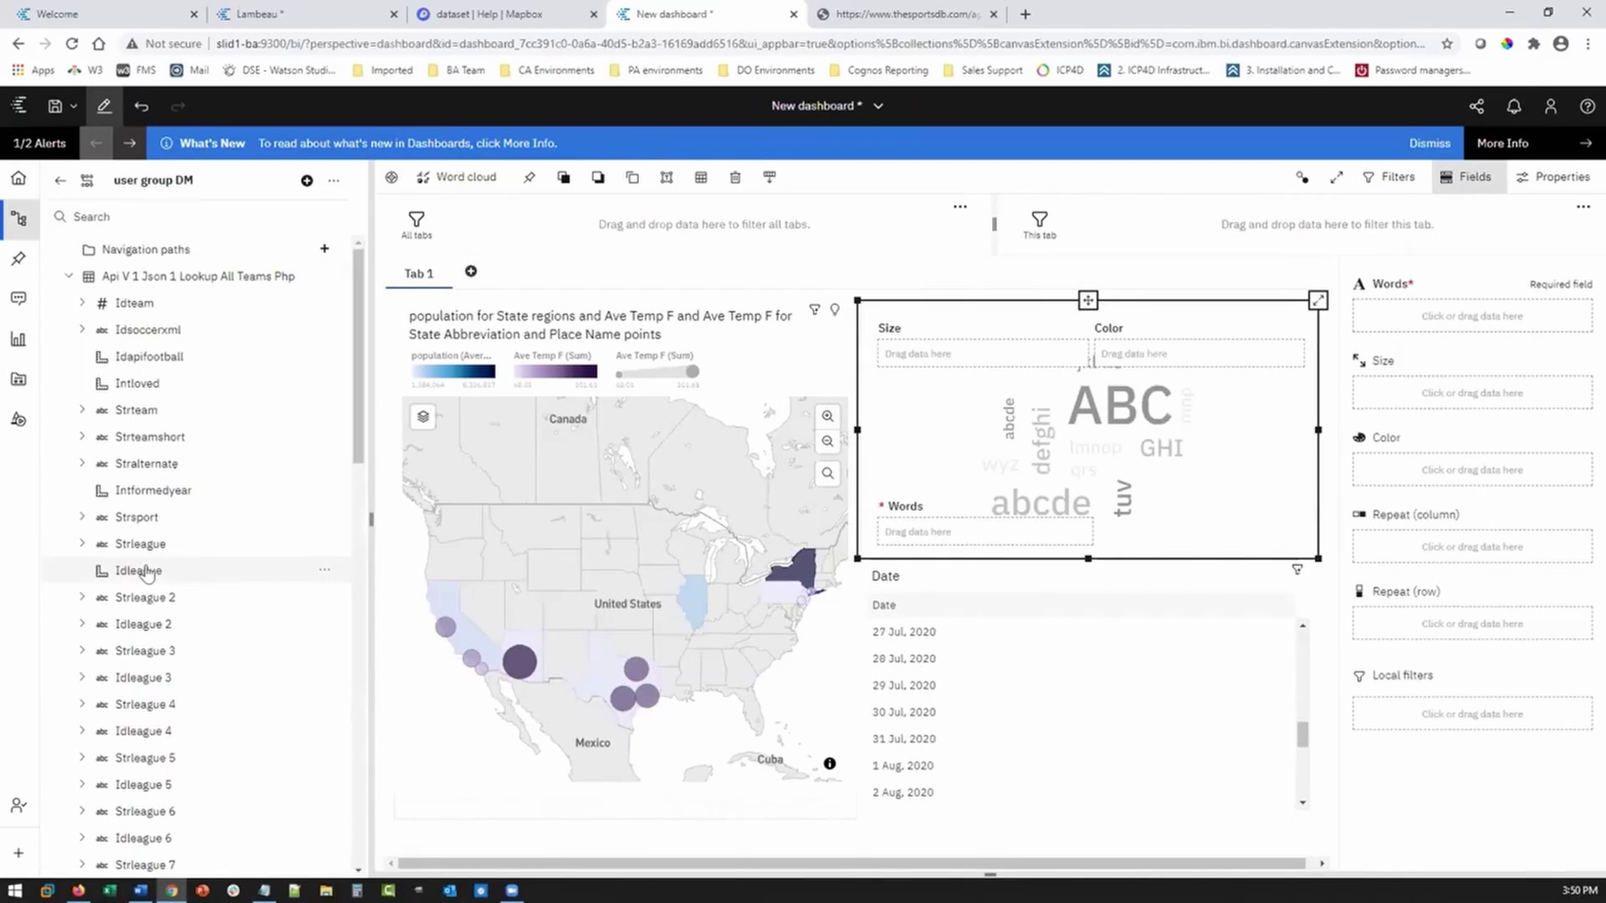
pyautogui.scroll(-5, 167, 560)
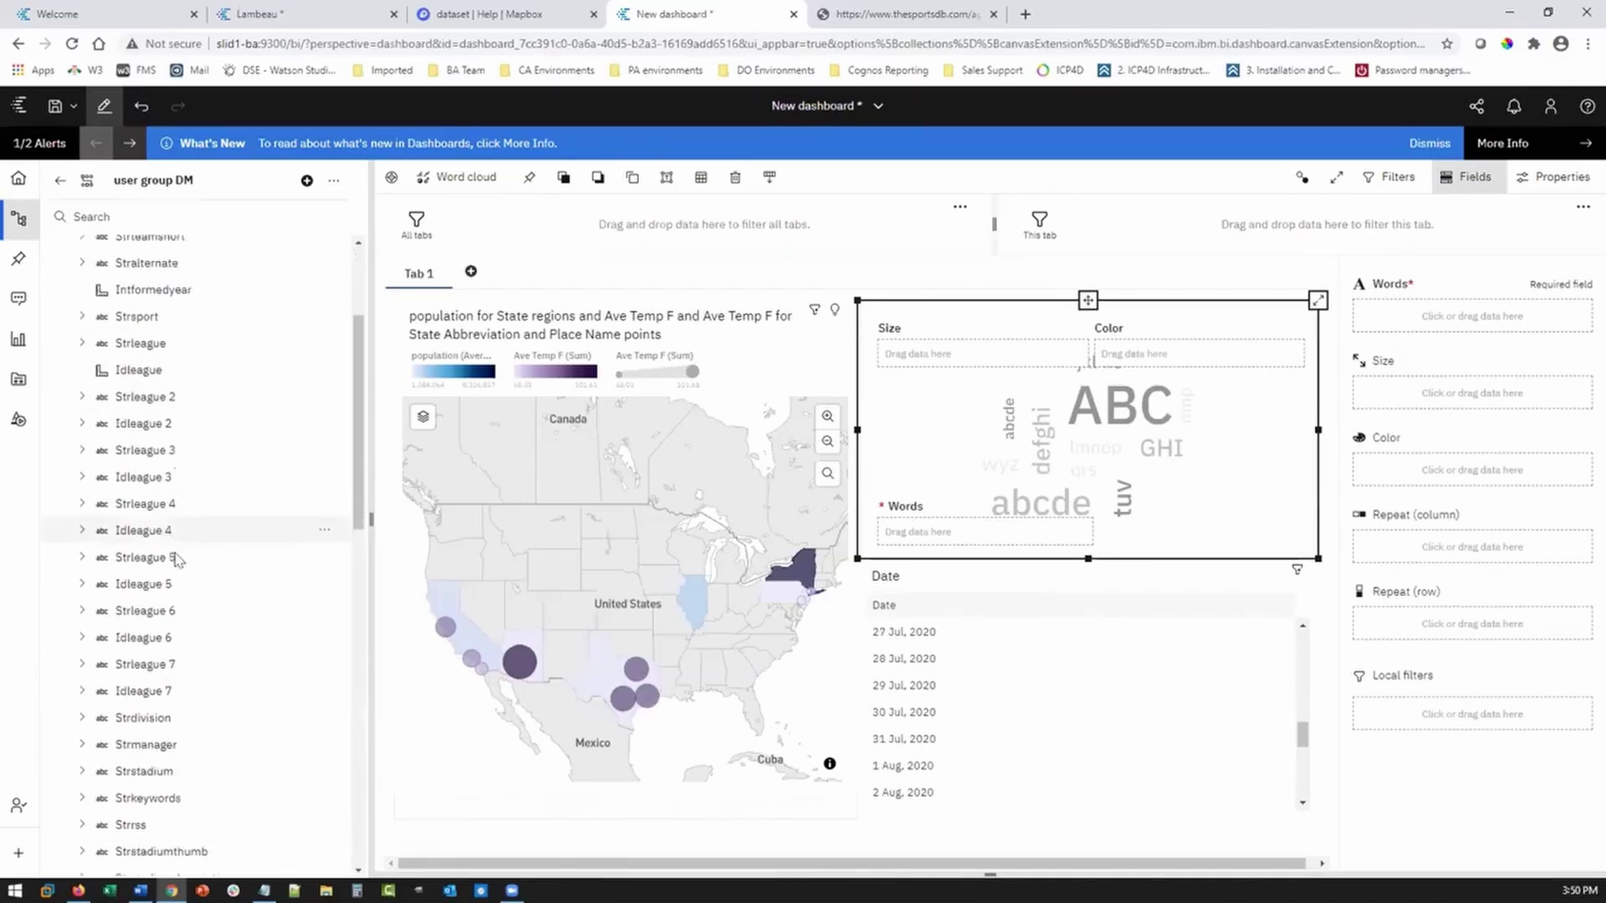
pyautogui.scroll(-1, 261, 742)
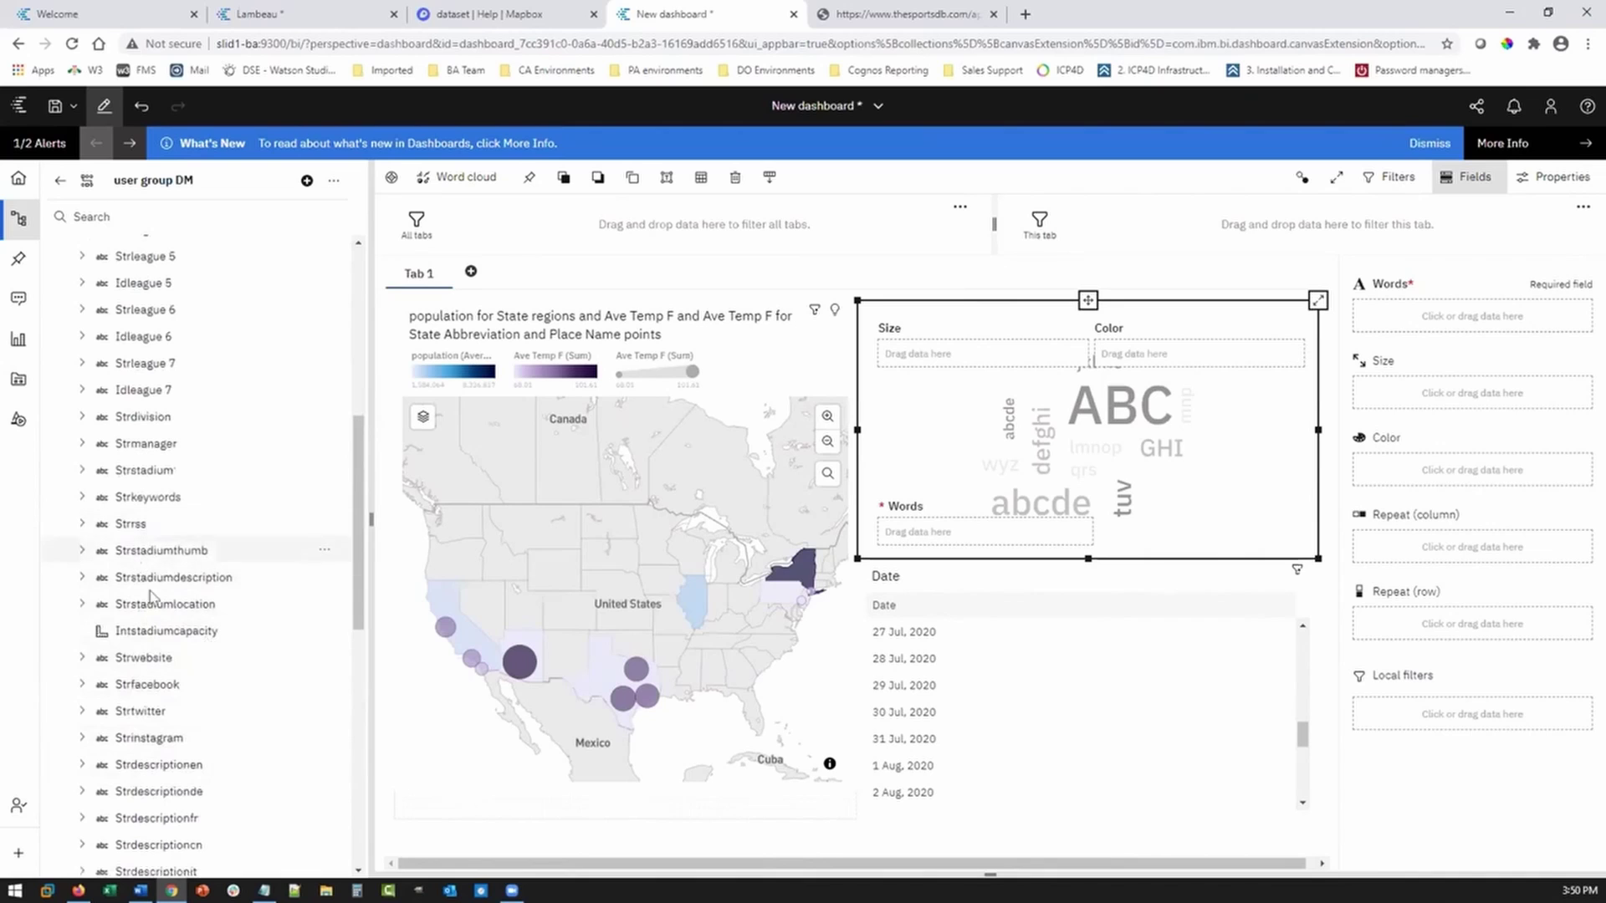
pyautogui.moveTo(138, 610); pyautogui.dragTo(1359, 423)
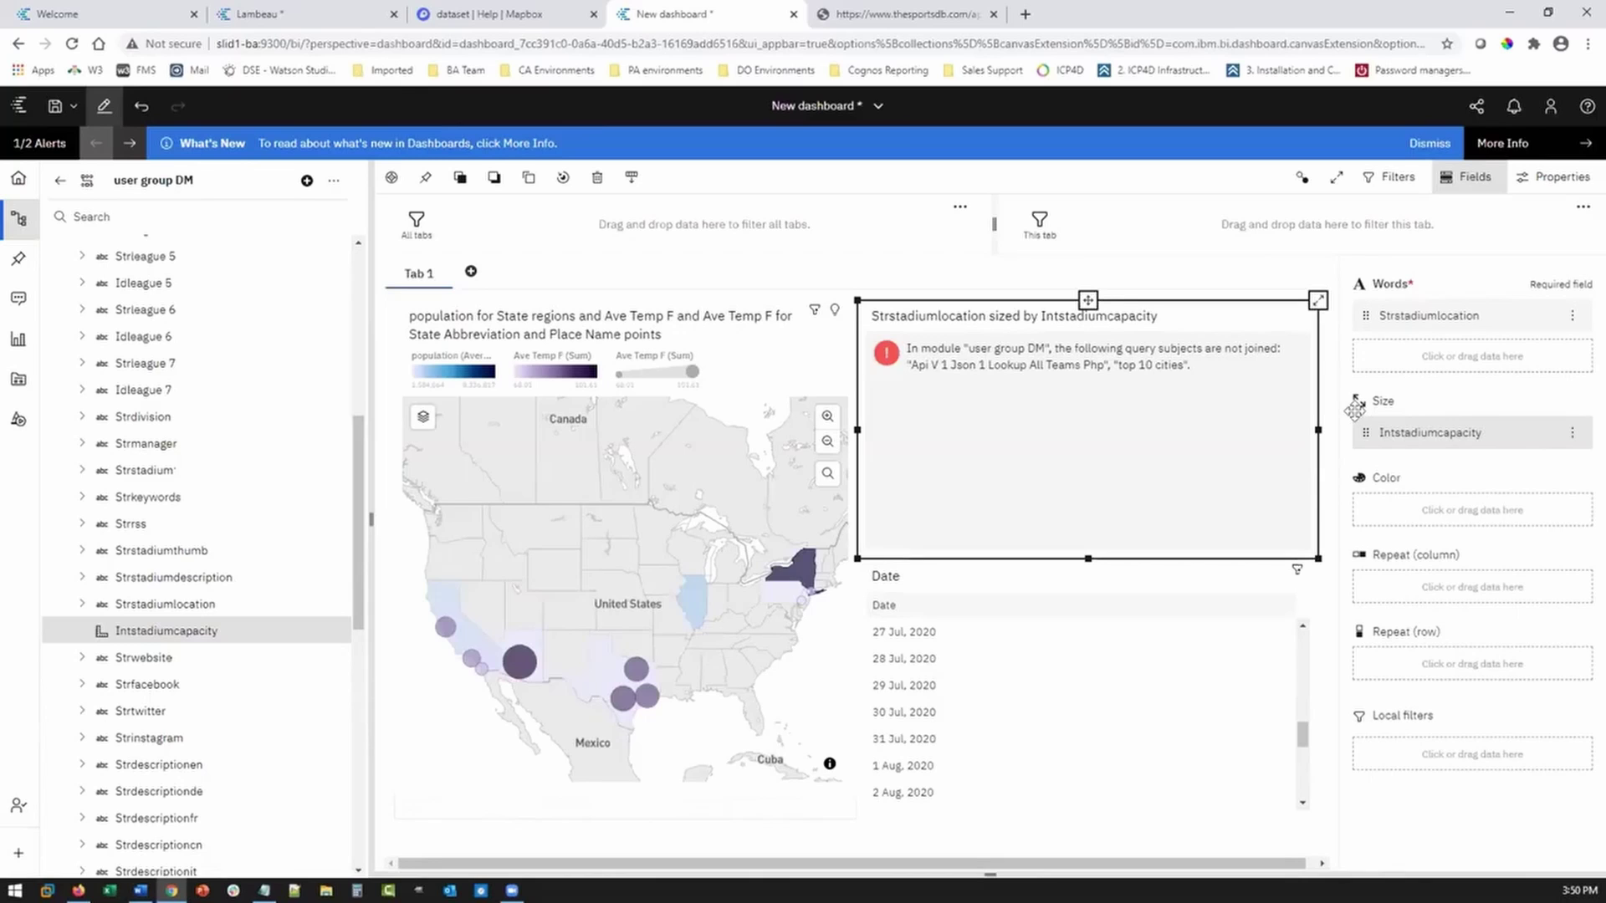
# Disconnect the word cloud from the map and date table so that their filters do not apply to it
pyautogui.click(1302, 177)
pyautogui.click(1087, 444)
pyautogui.click(121, 174)
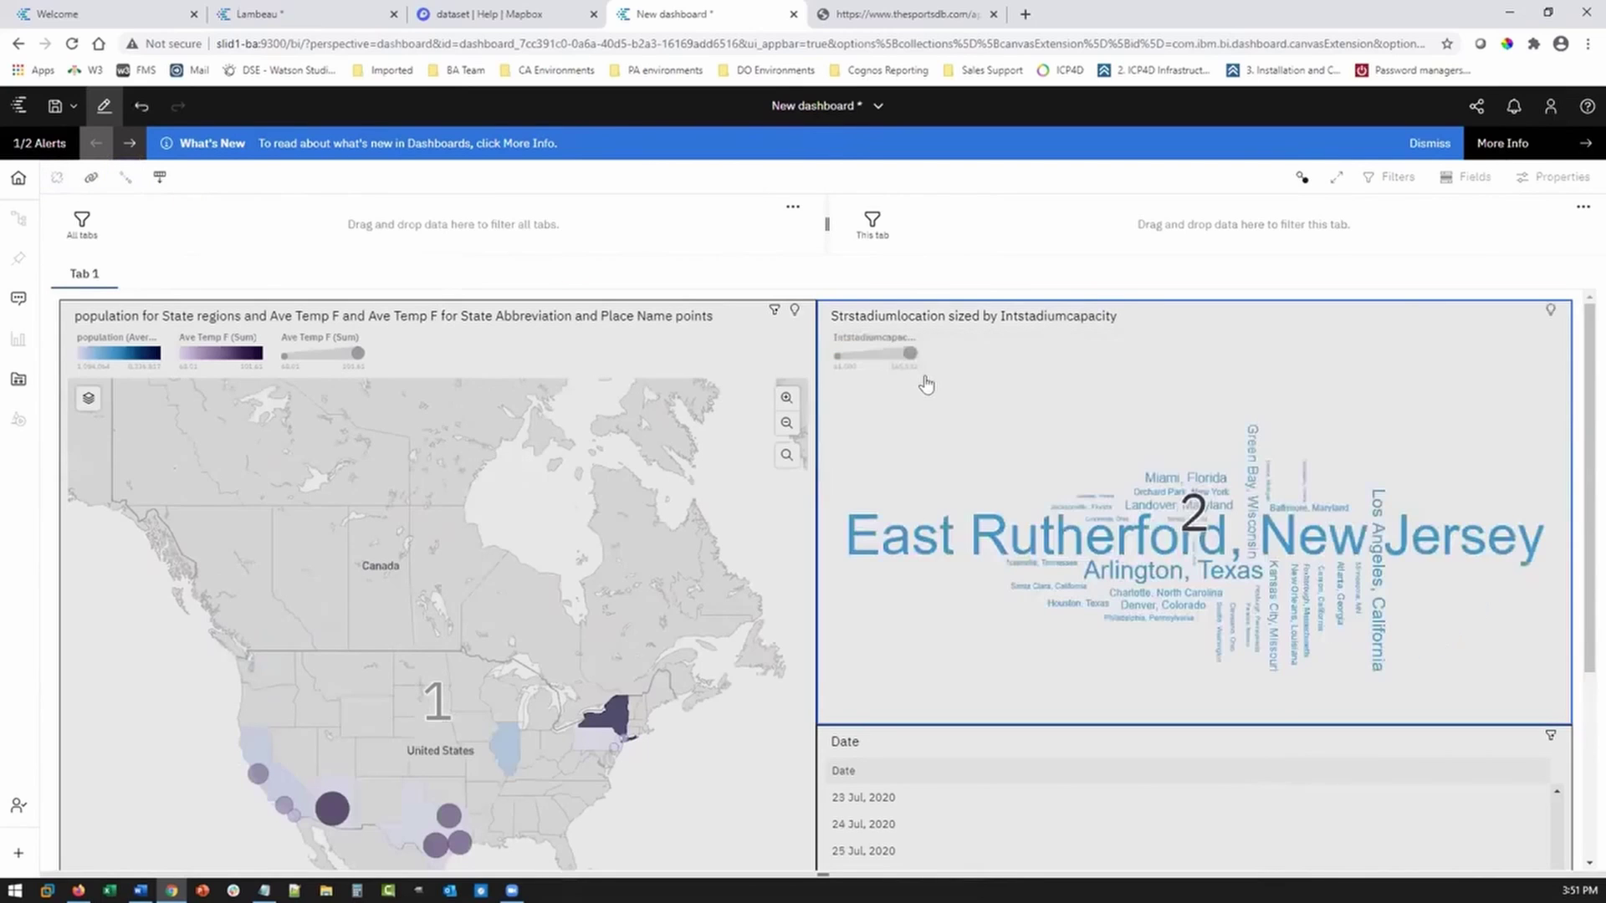
pyautogui.click(1302, 176)
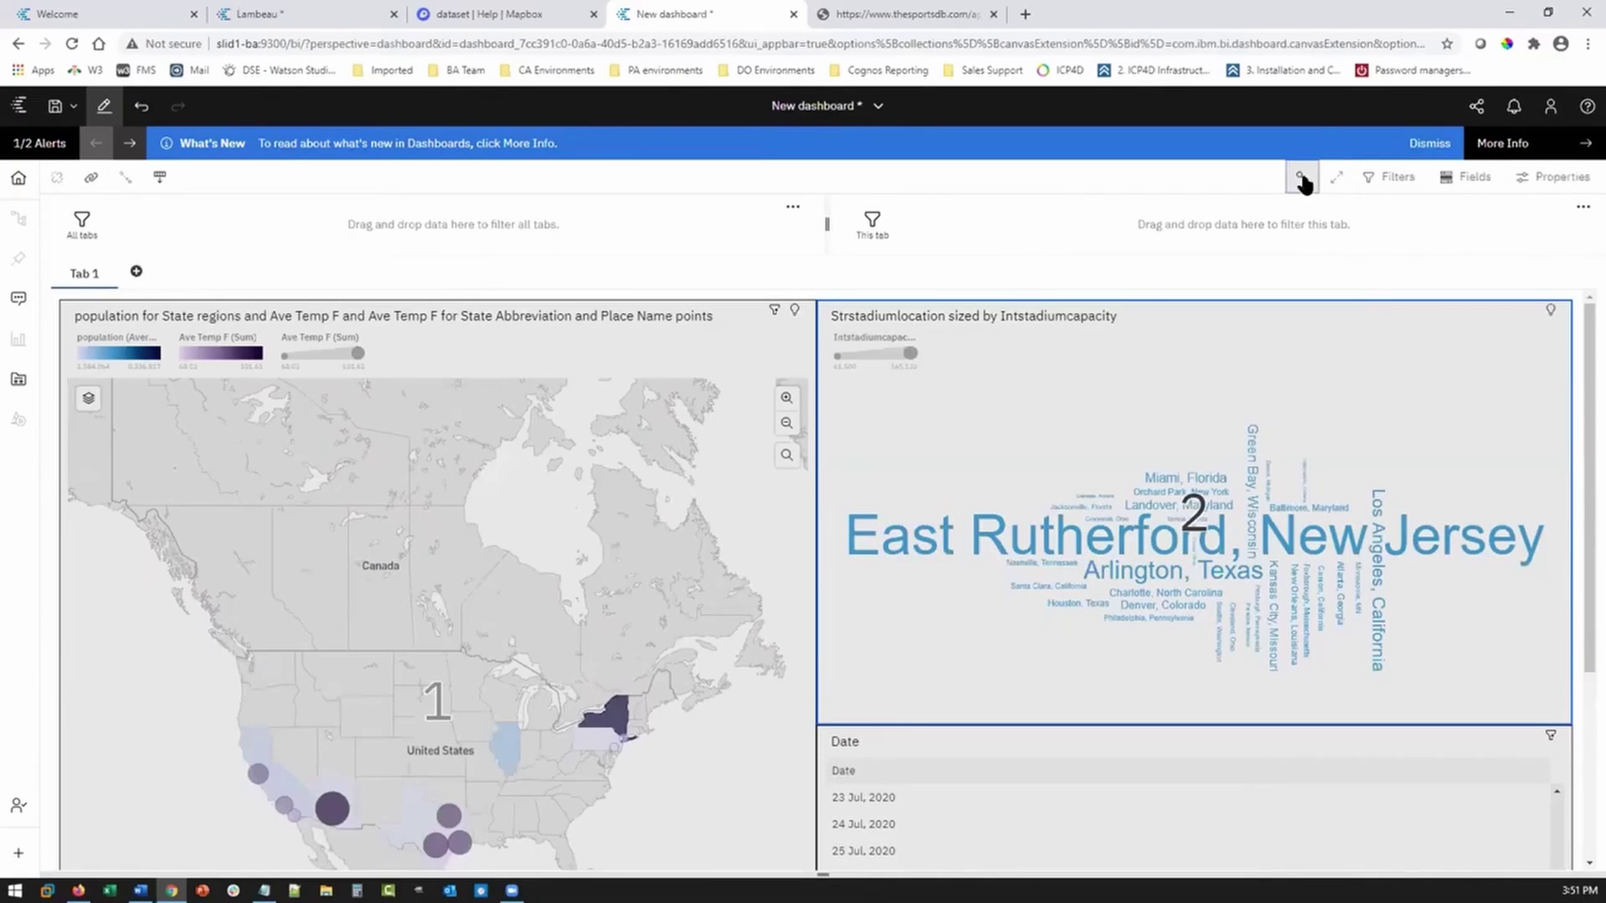
pyautogui.click(1302, 179)
# Filter the map to 28 Jul, 2020 through the date table and compare it with the word cloud
pyautogui.scroll(-2, 1539, 502)
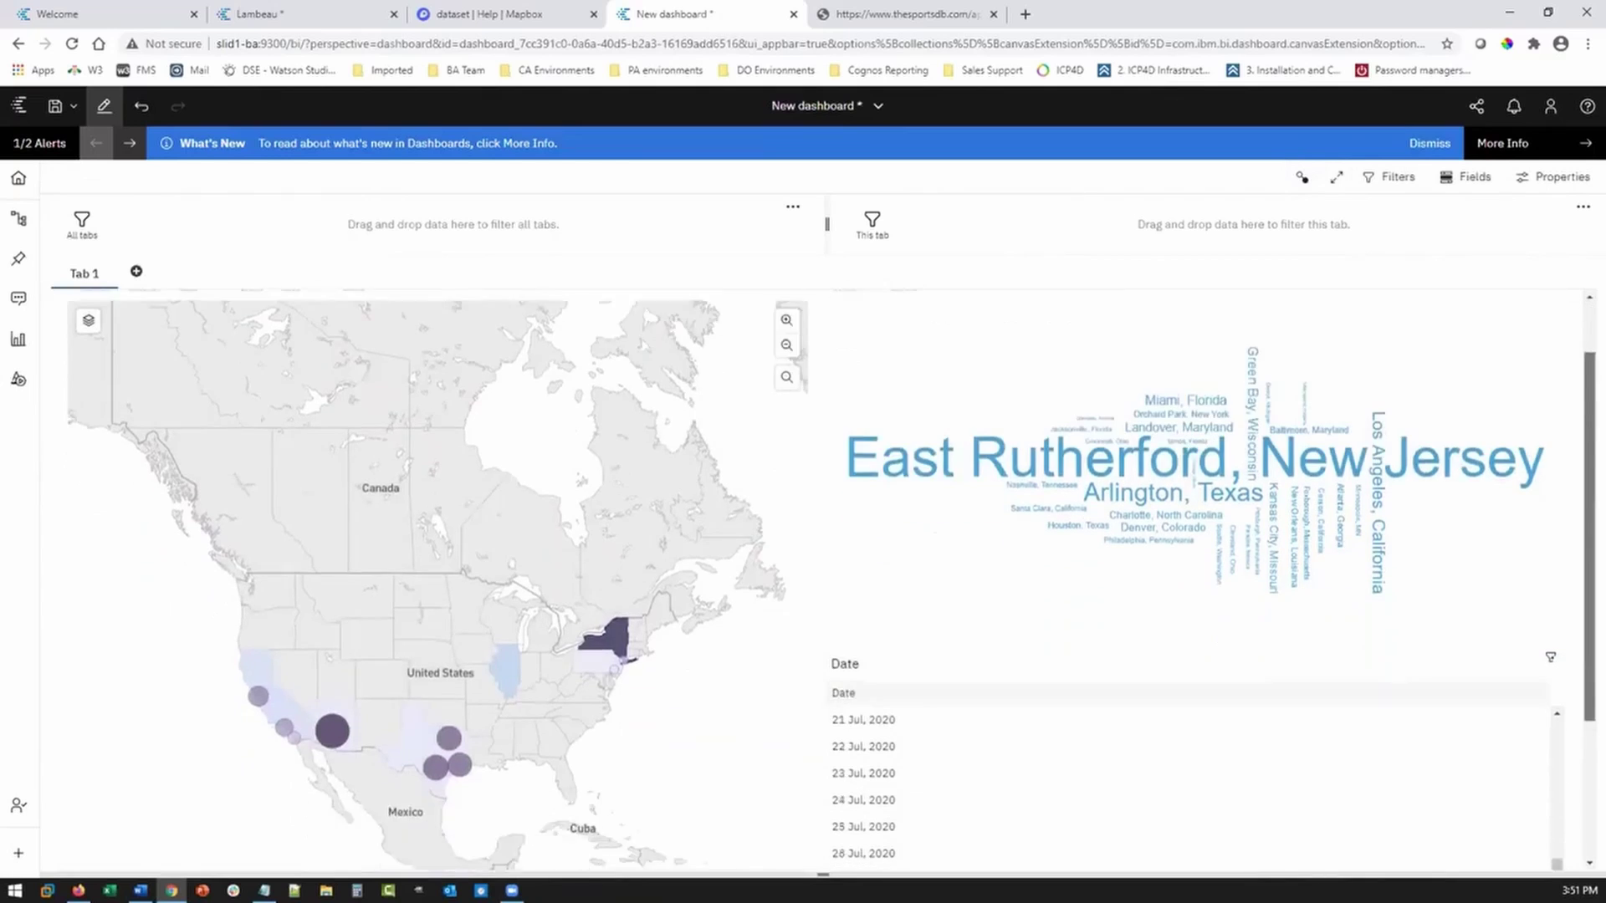
pyautogui.scroll(-2, 832, 582)
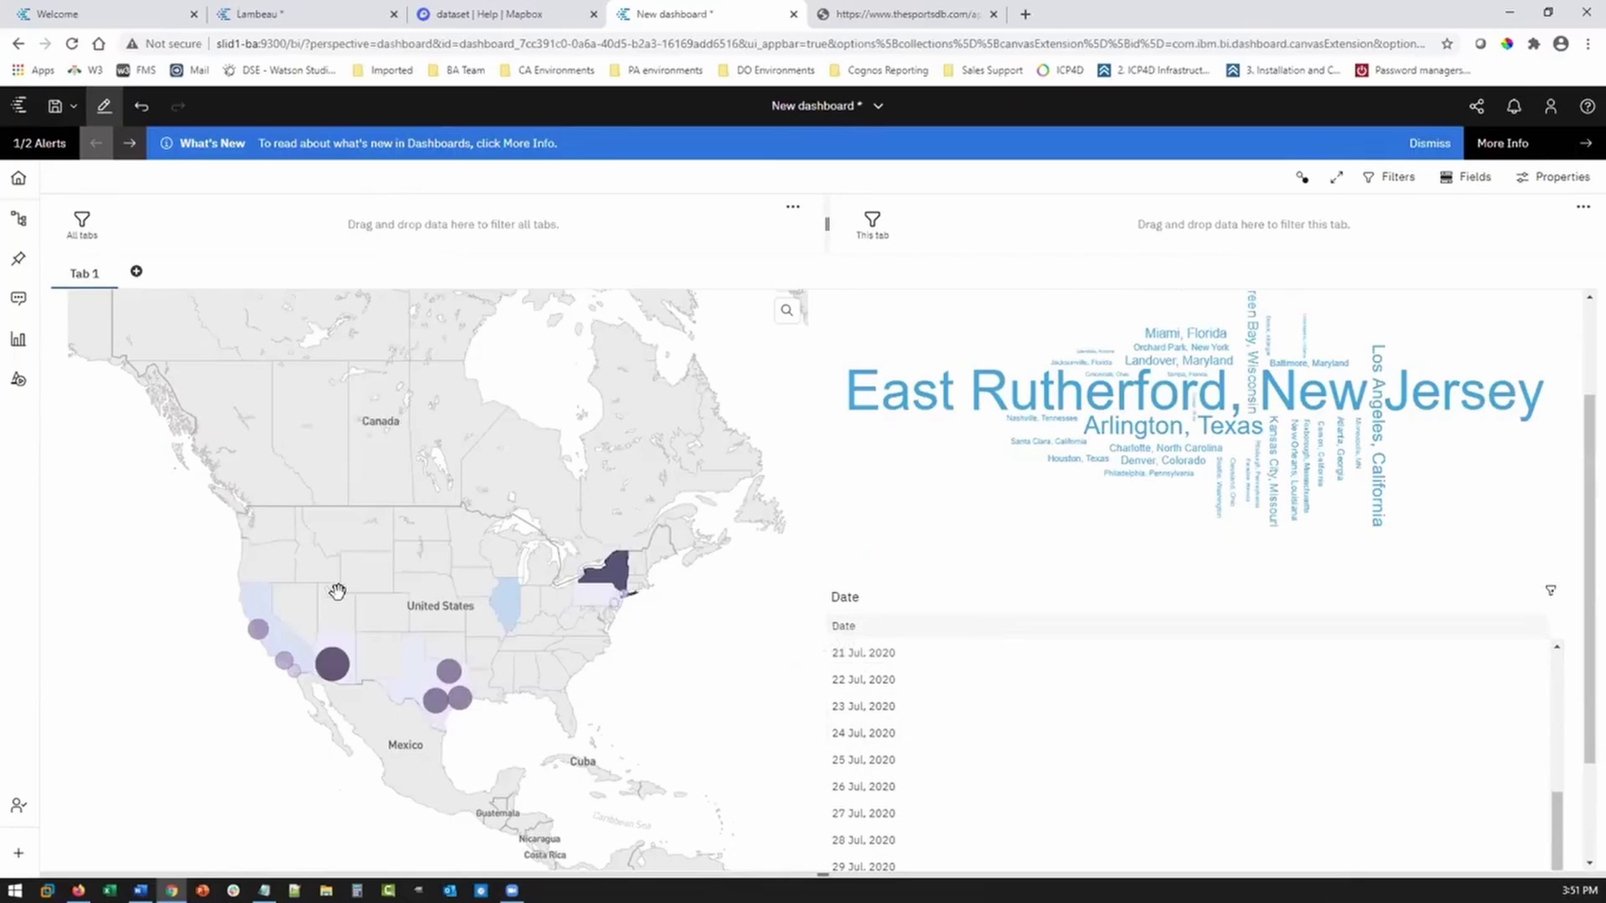
pyautogui.click(853, 681)
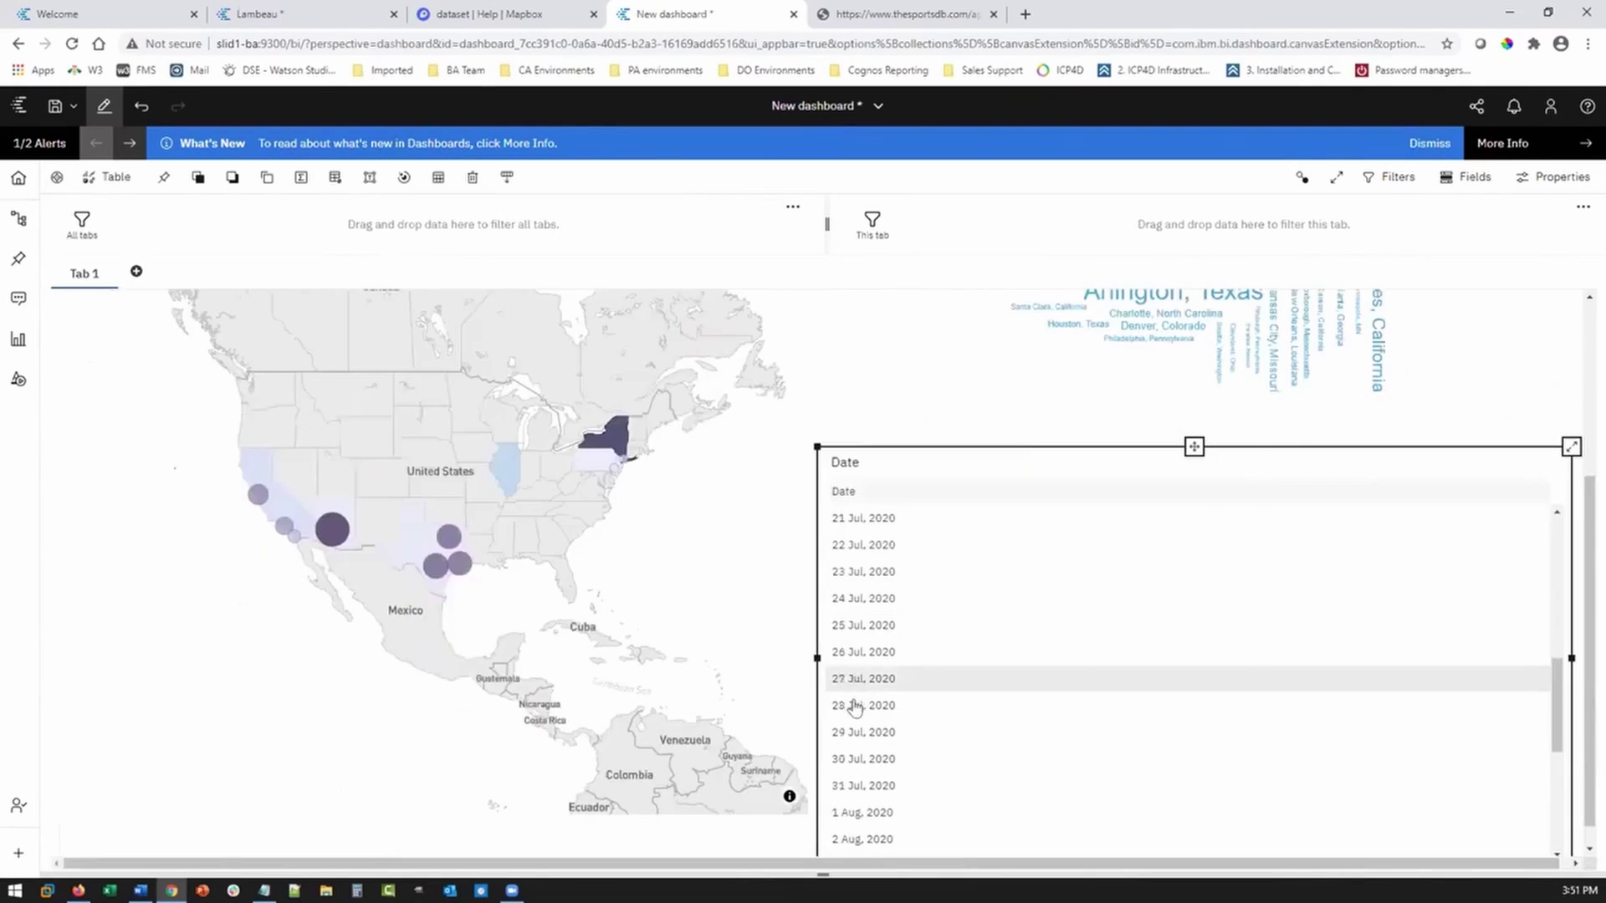
pyautogui.click(853, 707)
pyautogui.click(858, 732)
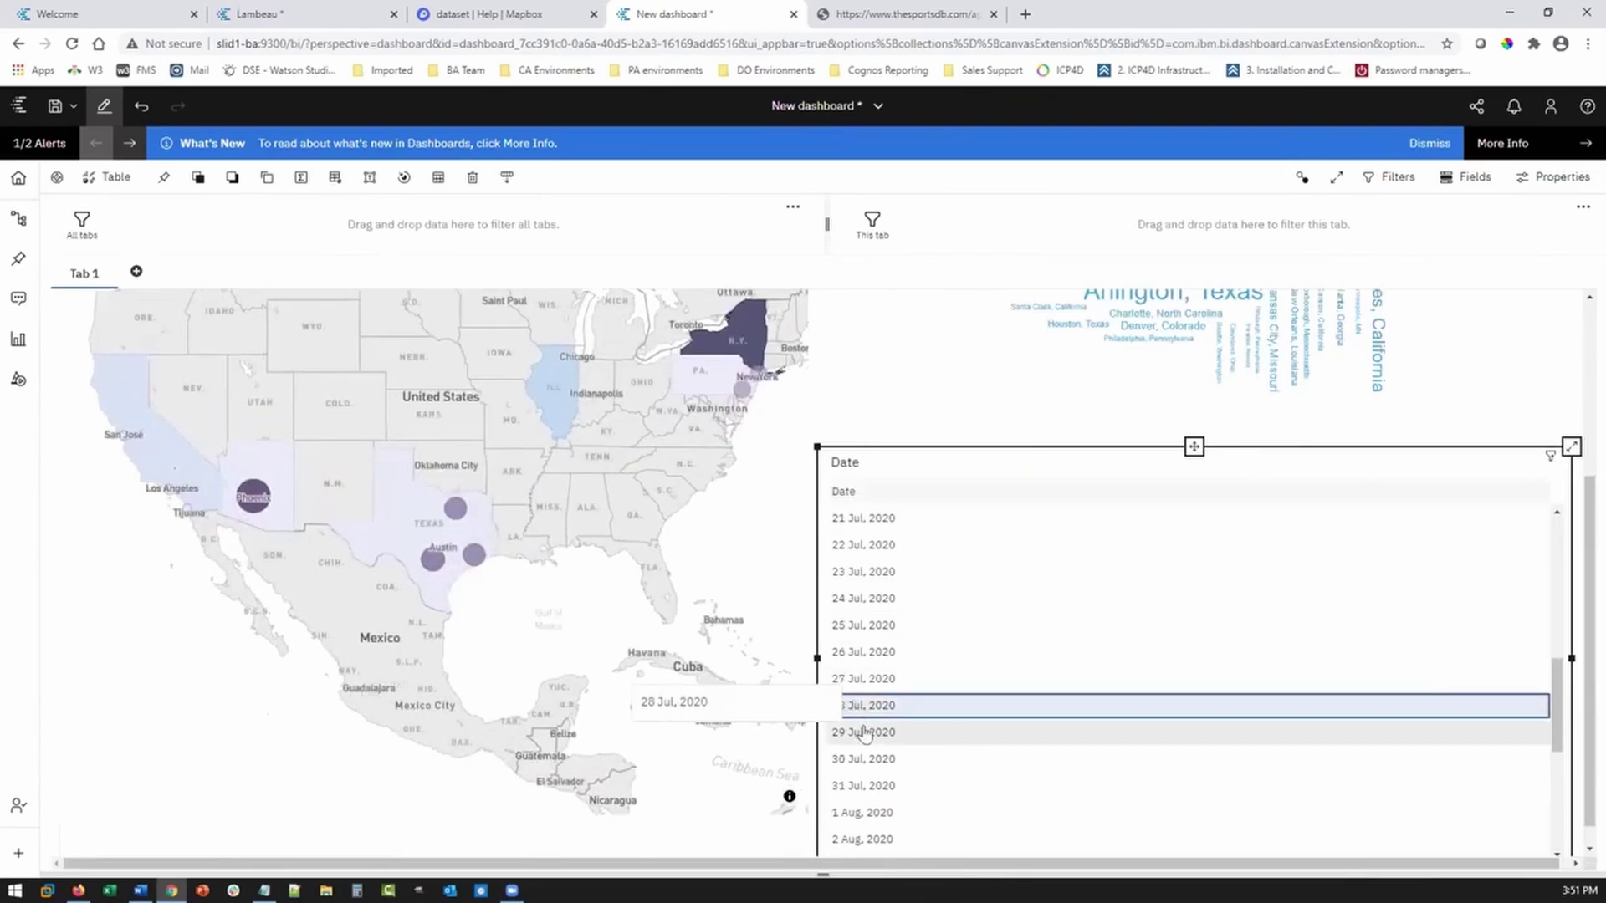
pyautogui.scroll(3, 985, 616)
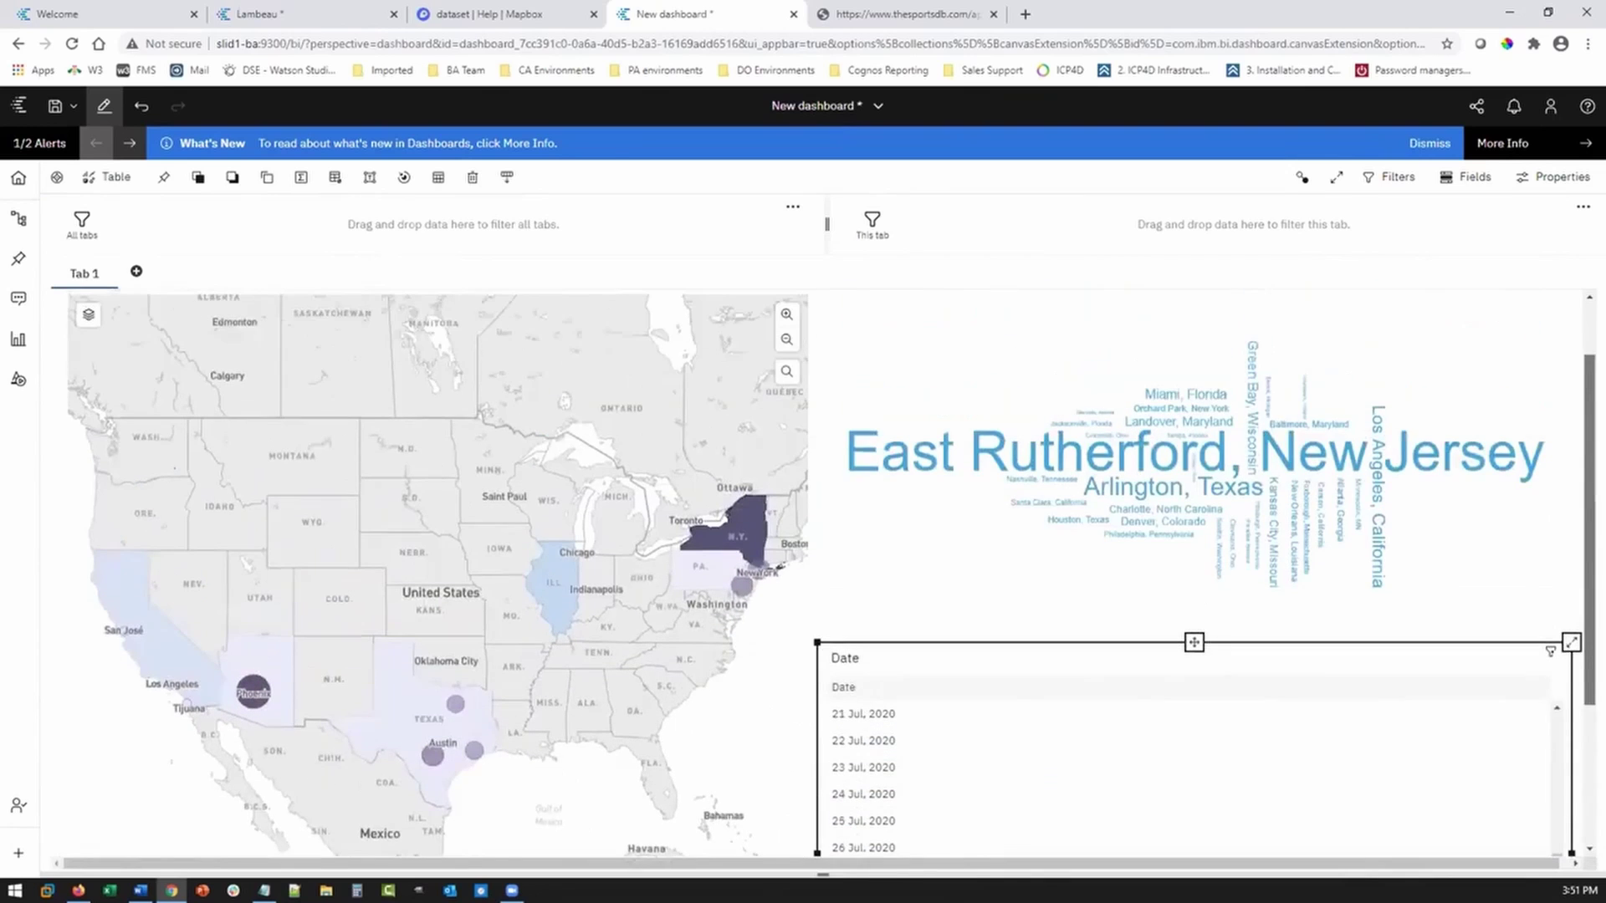